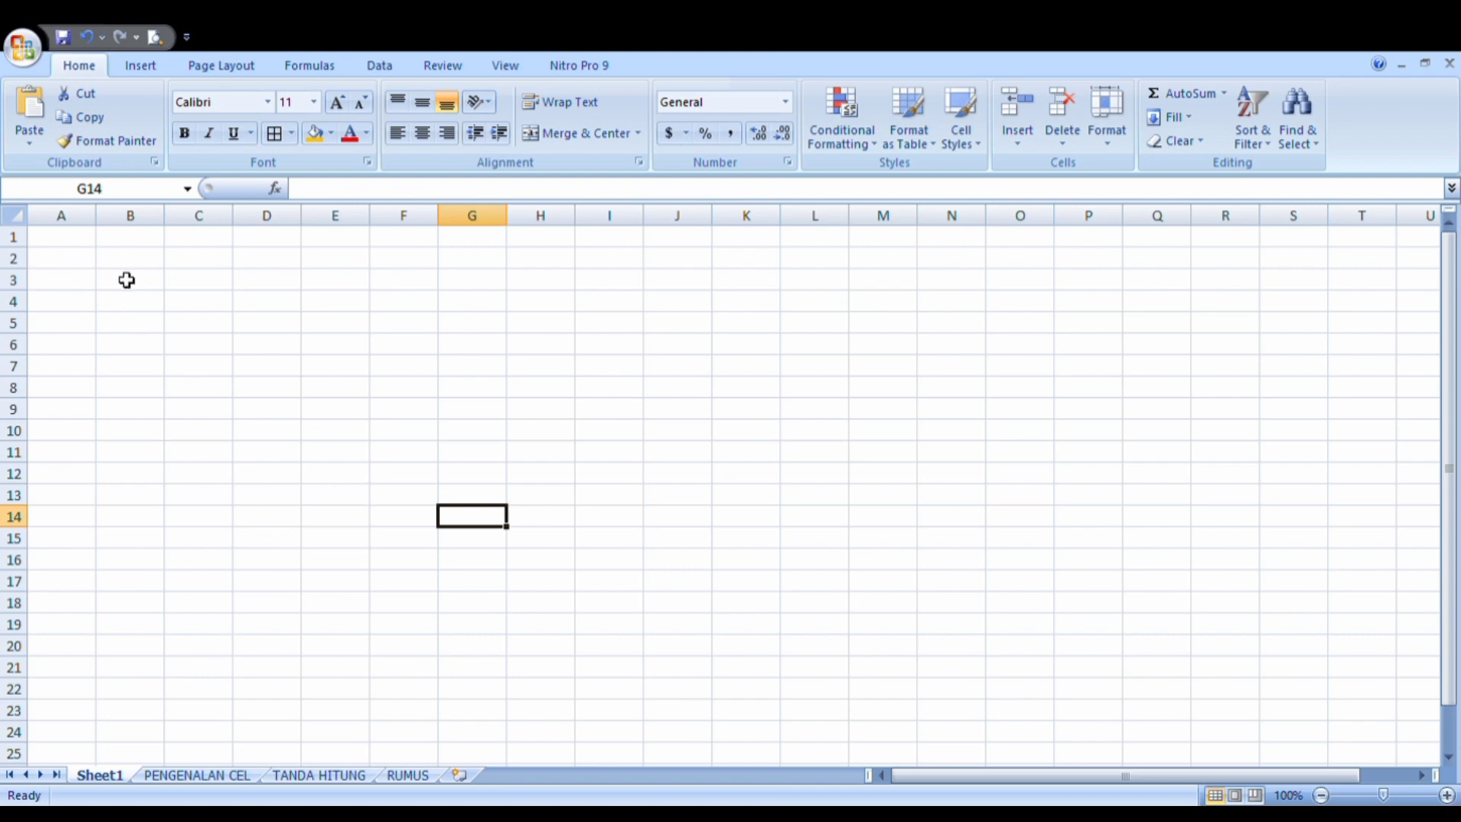
On the PENGENALAN CEL sheet, select the labelled cells A1, B2, C4 and D3 in turn to examine their cell addresses.
left_click(204, 774)
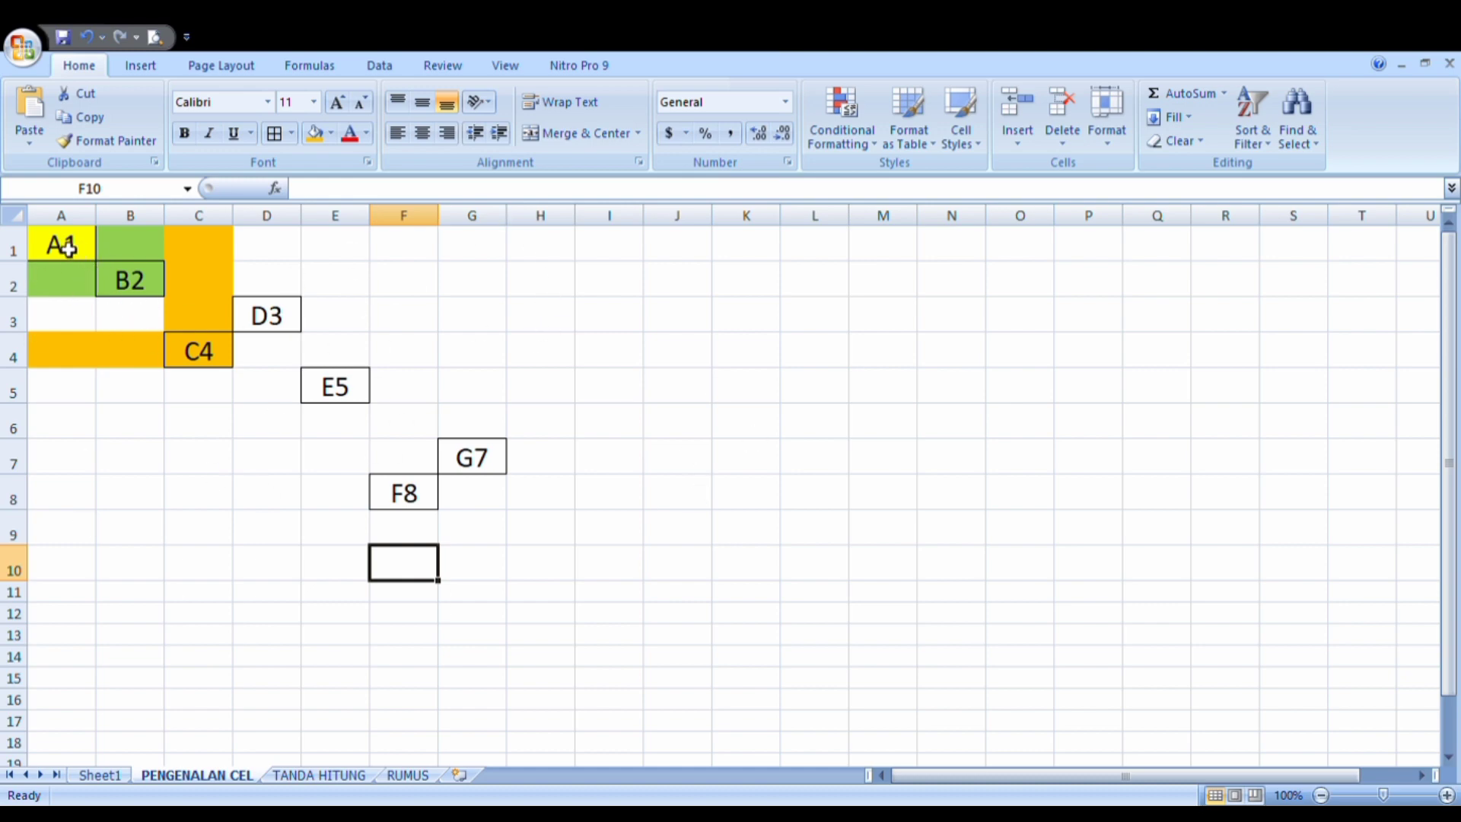
left_click(704, 418)
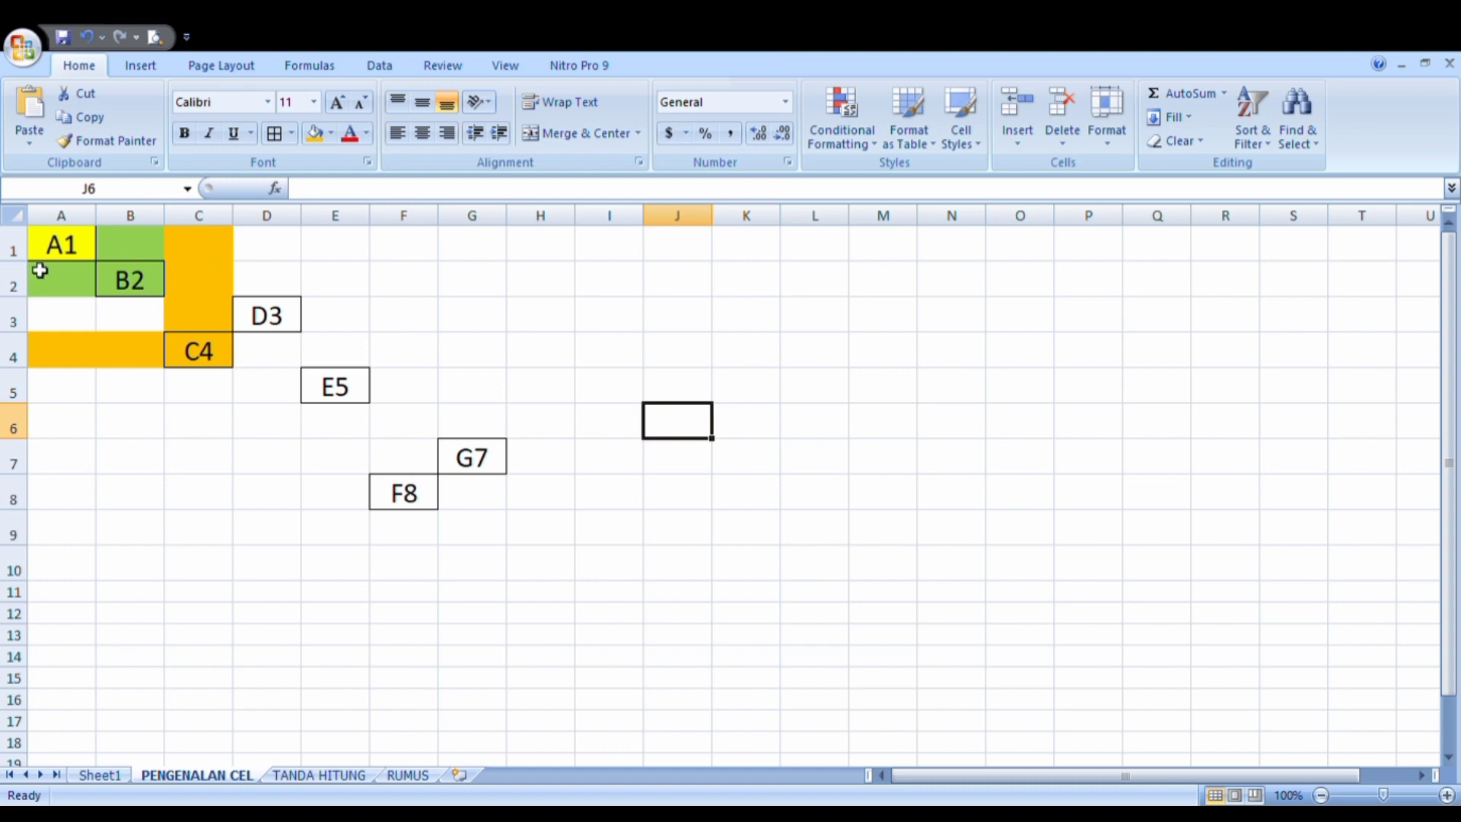
left_click(68, 251)
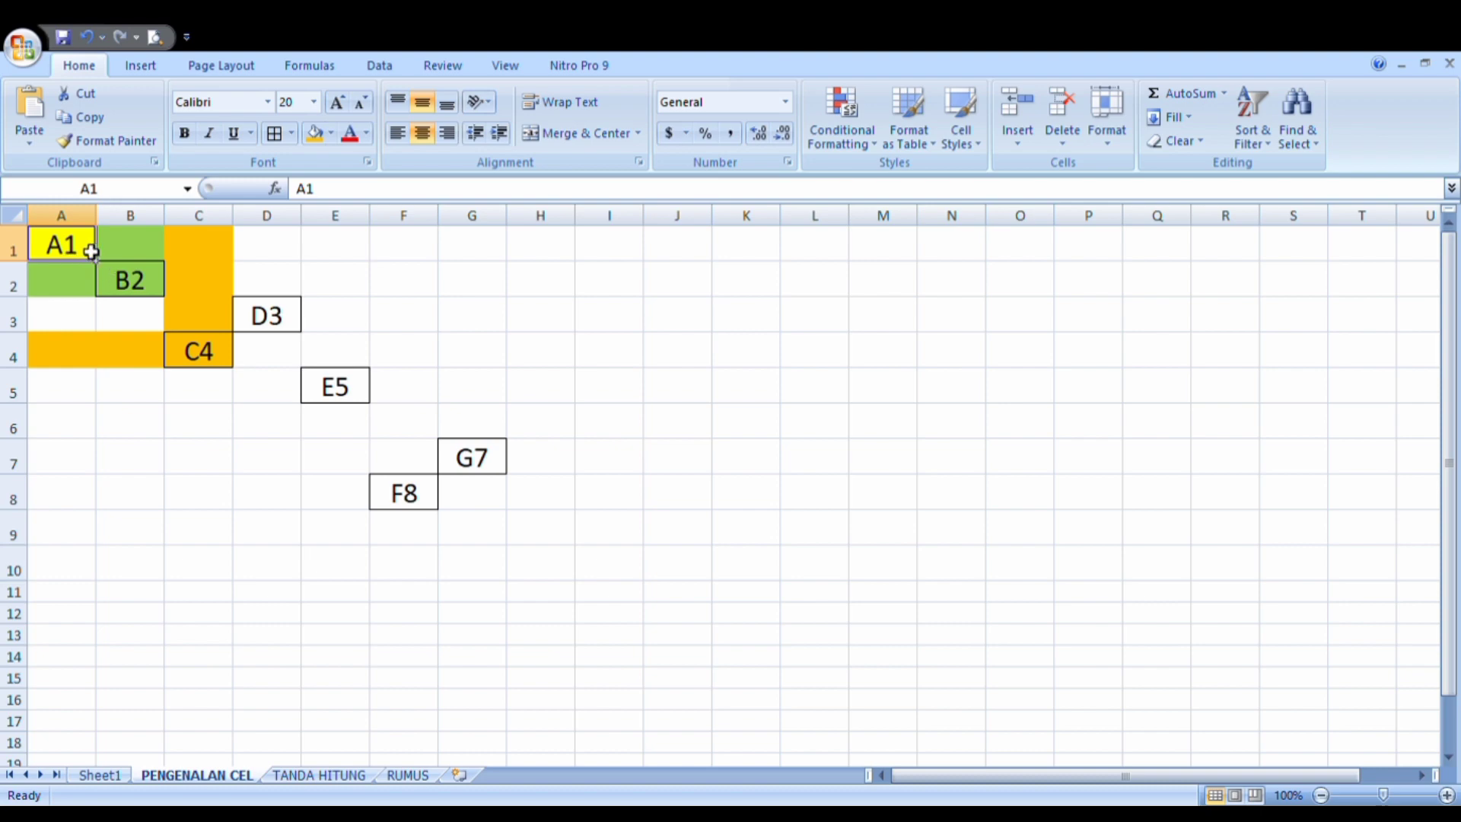
left_click(134, 281)
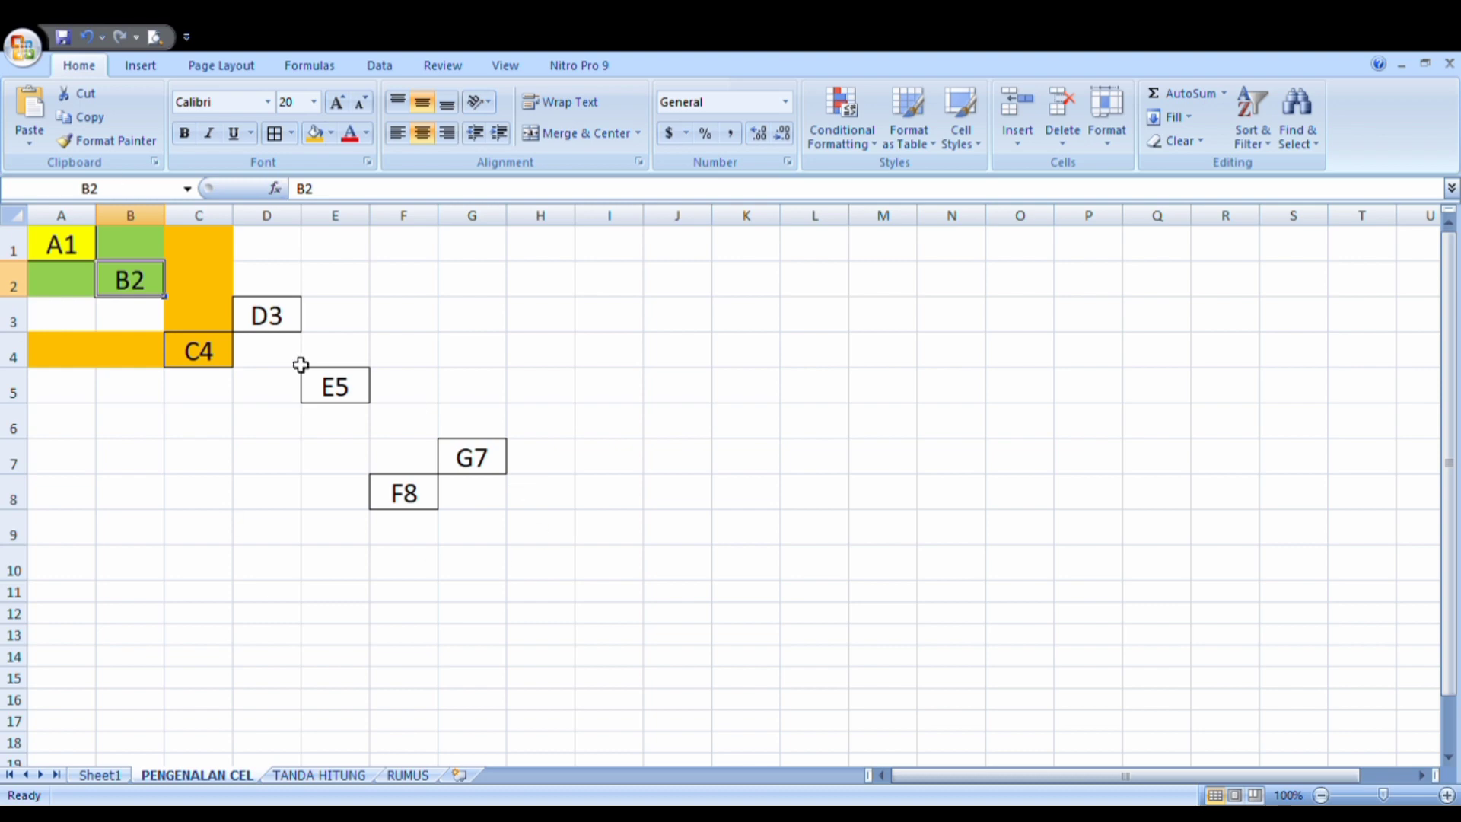
left_click(213, 352)
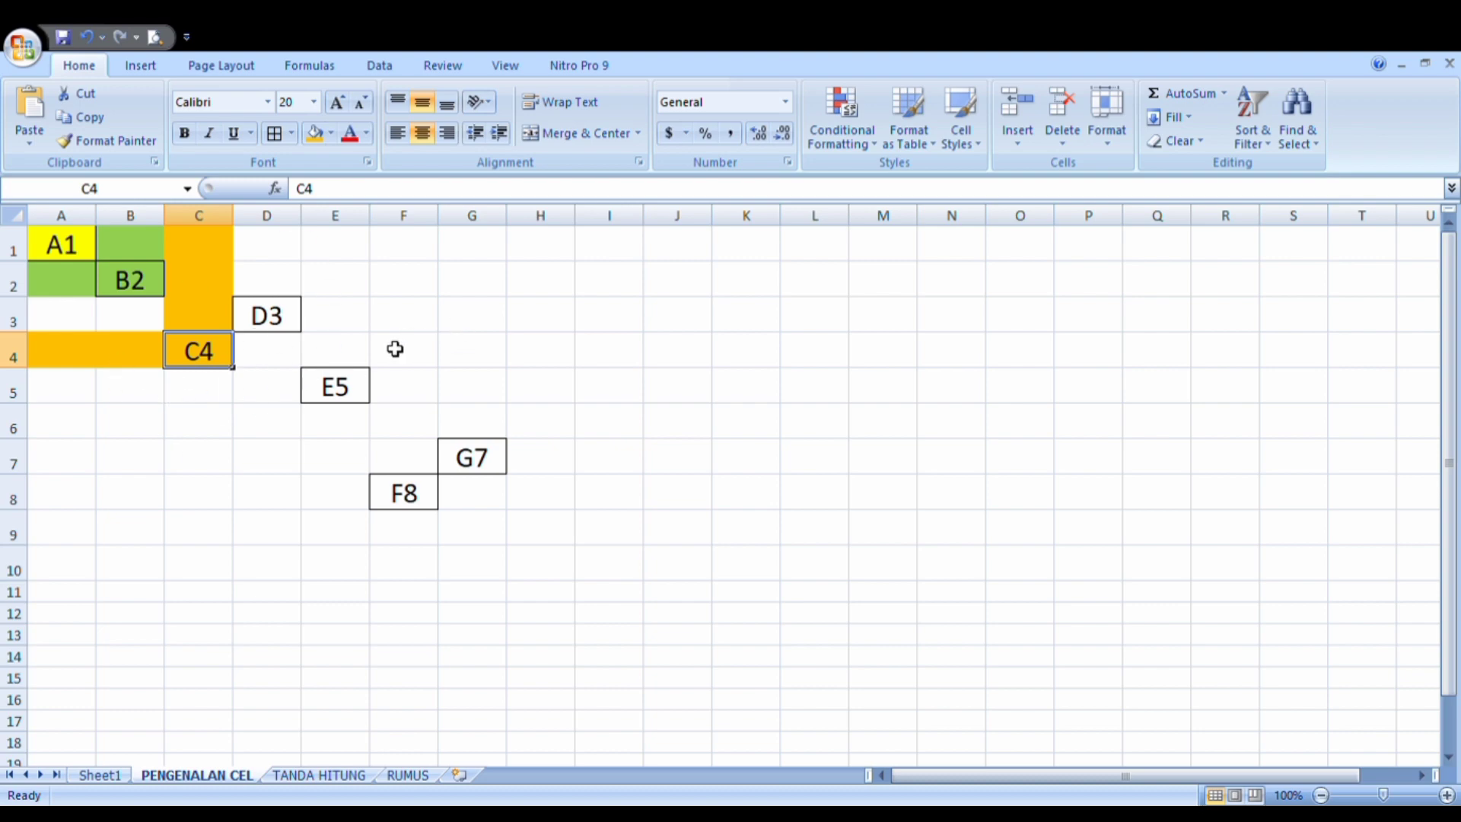
left_click(272, 318)
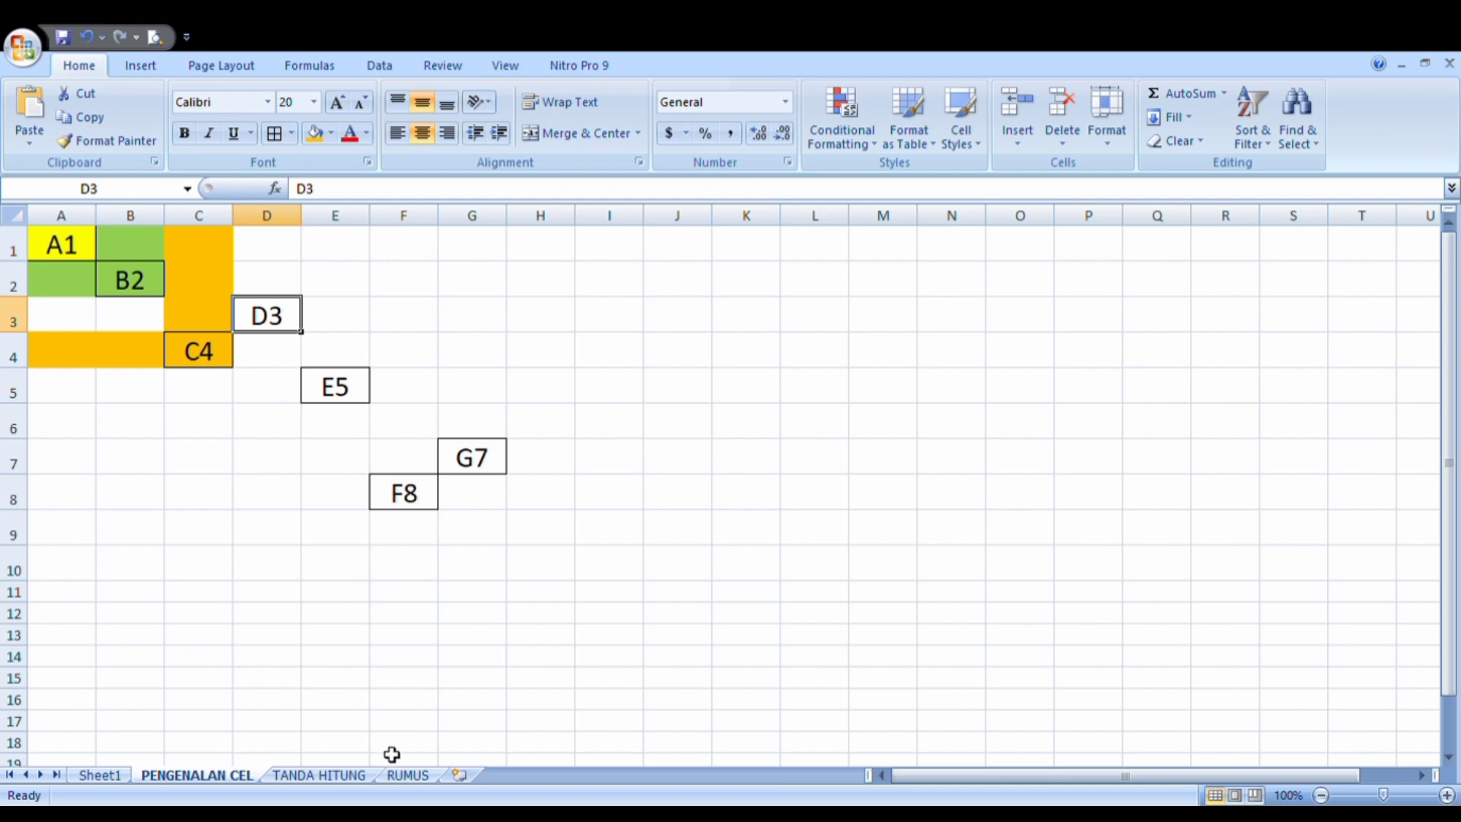
On the TANDA HITUNG sheet, enter the manual addition formula =192+749 in cell E4.
left_click(320, 774)
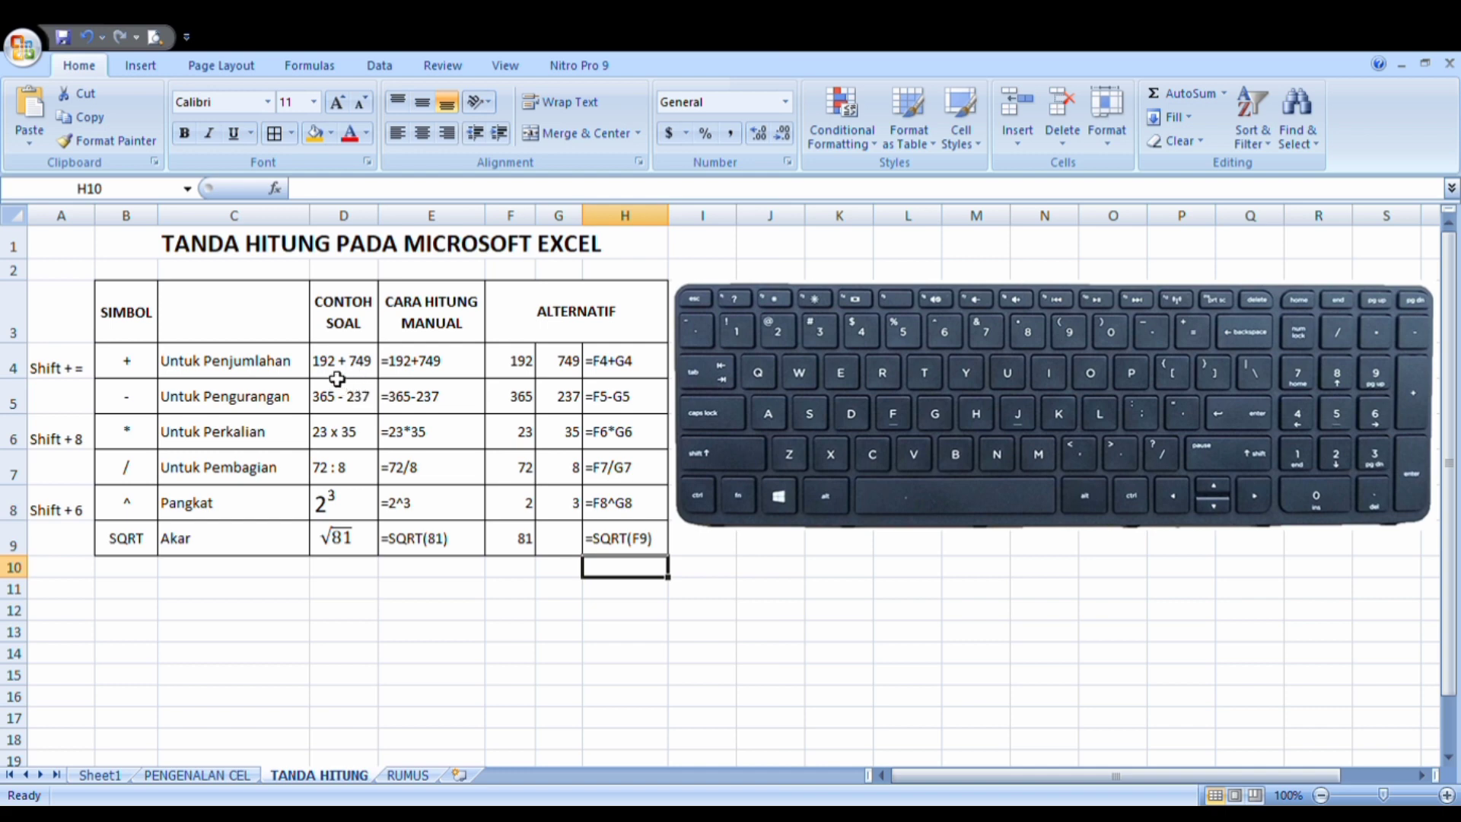
left_click(436, 372)
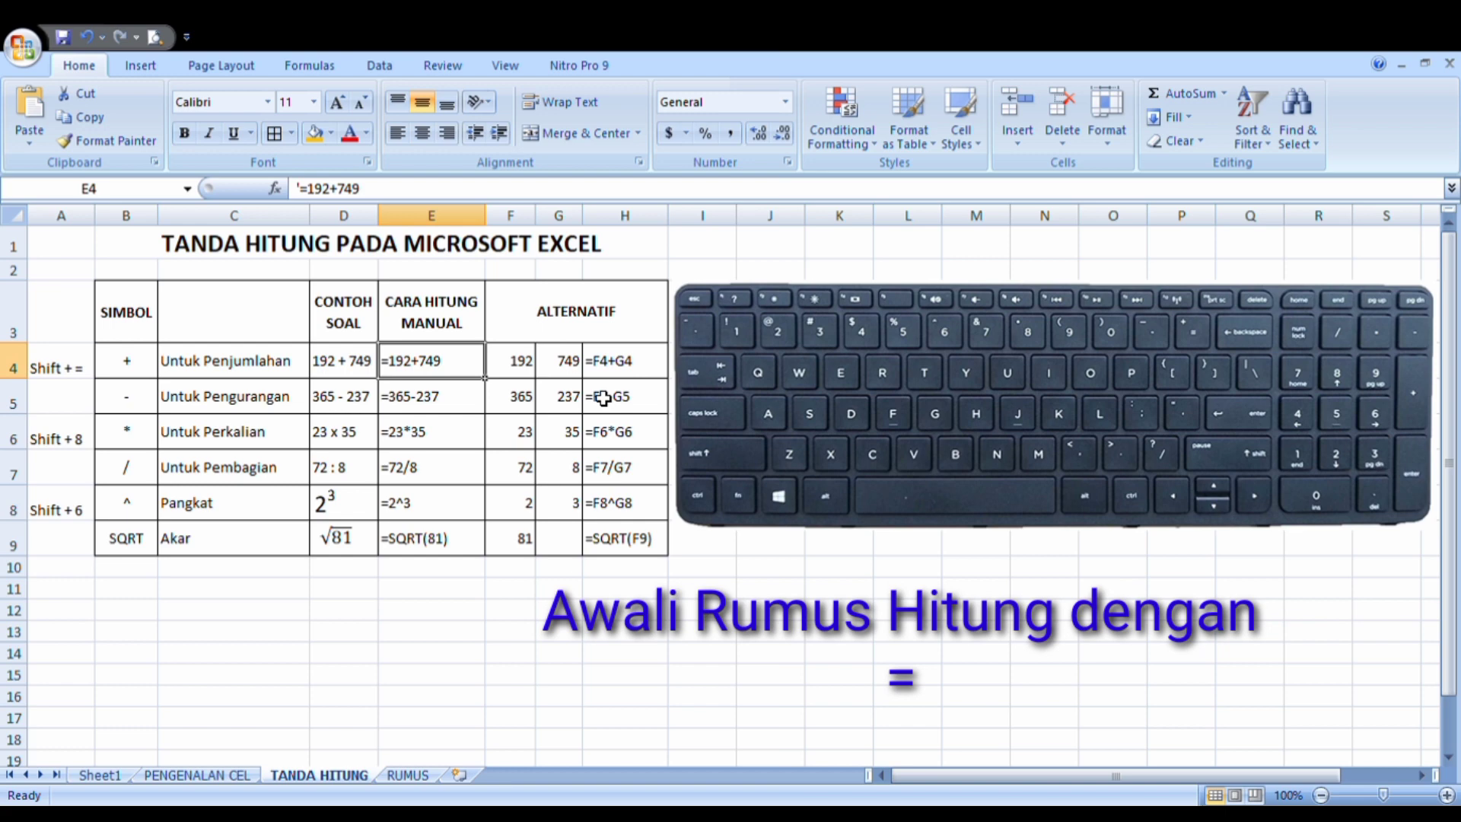
type("=")
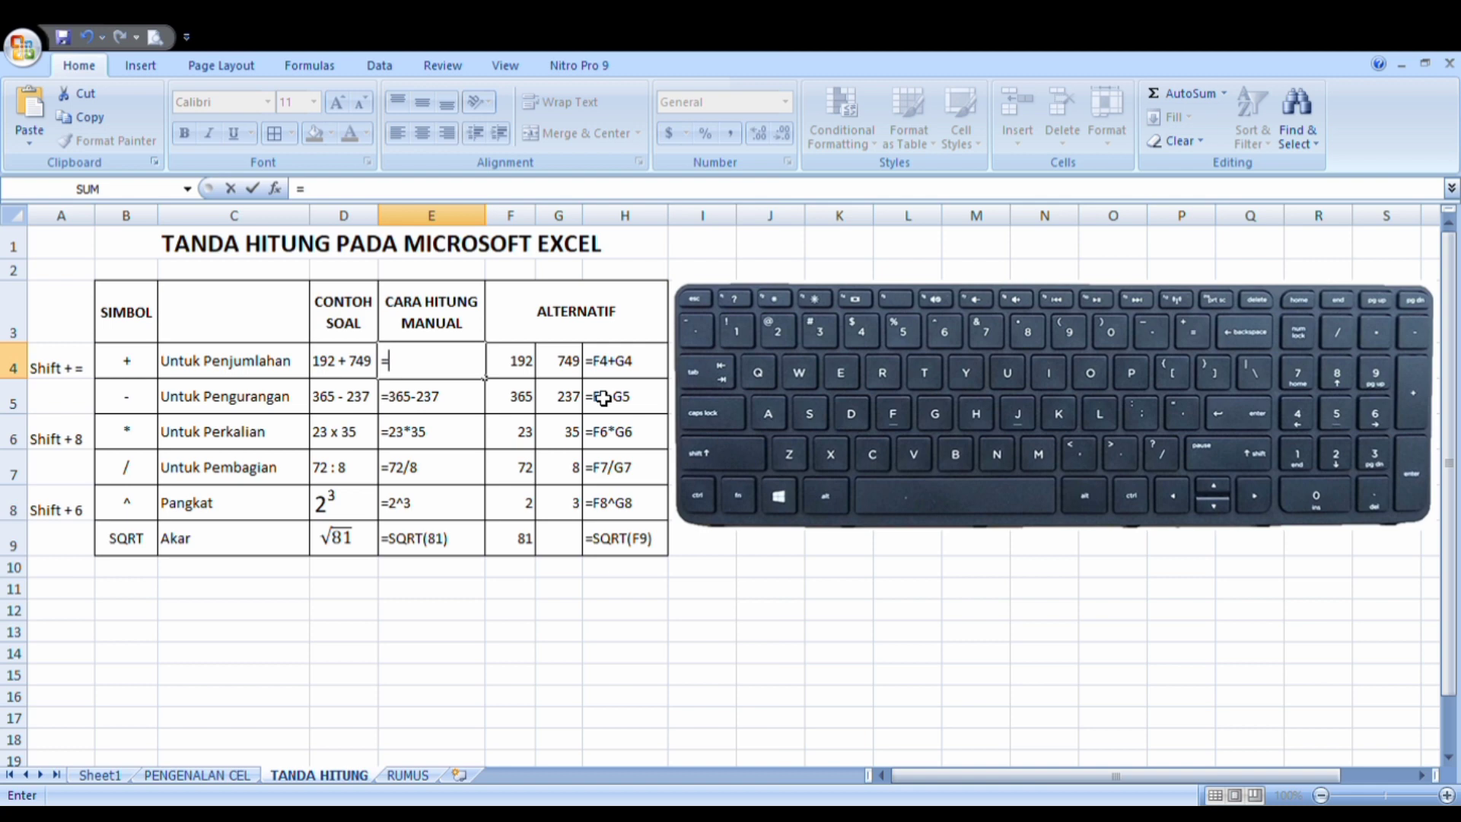
type("192+749")
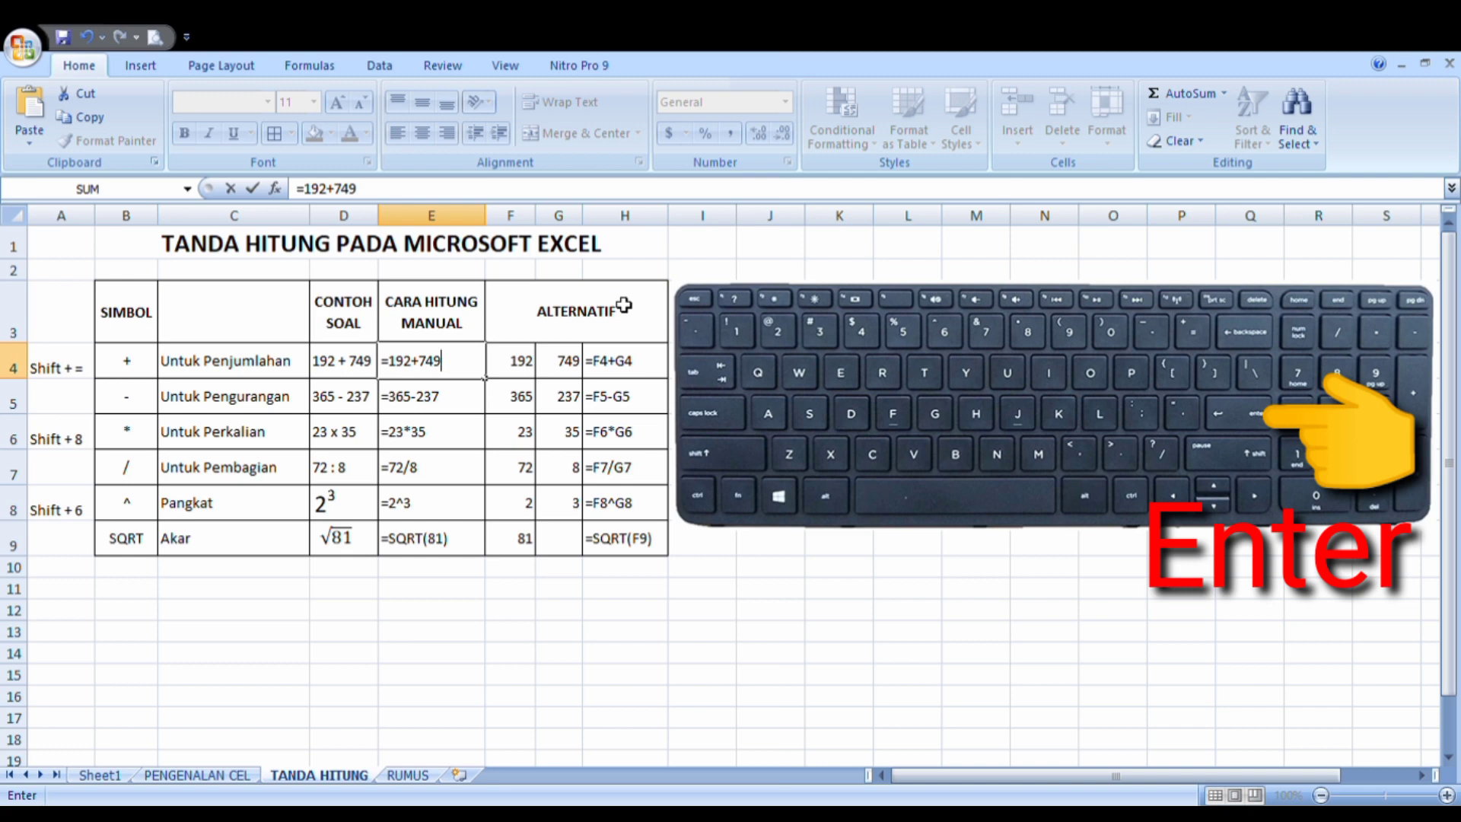
key("Return")
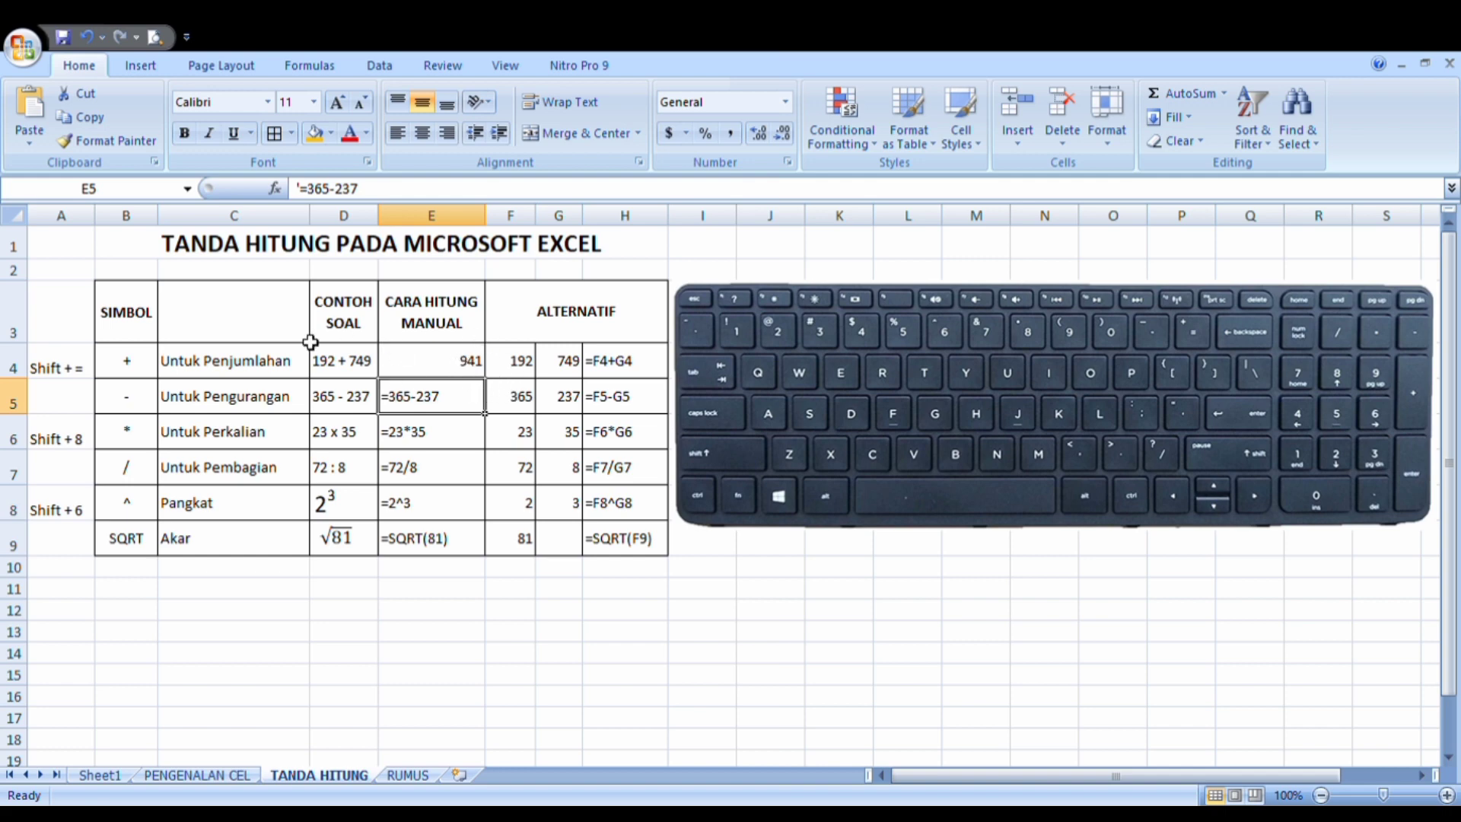
Enter the alternative addition formula =F4+G4 in cell H4, using references to the two number cells in that row.
left_click(515, 370)
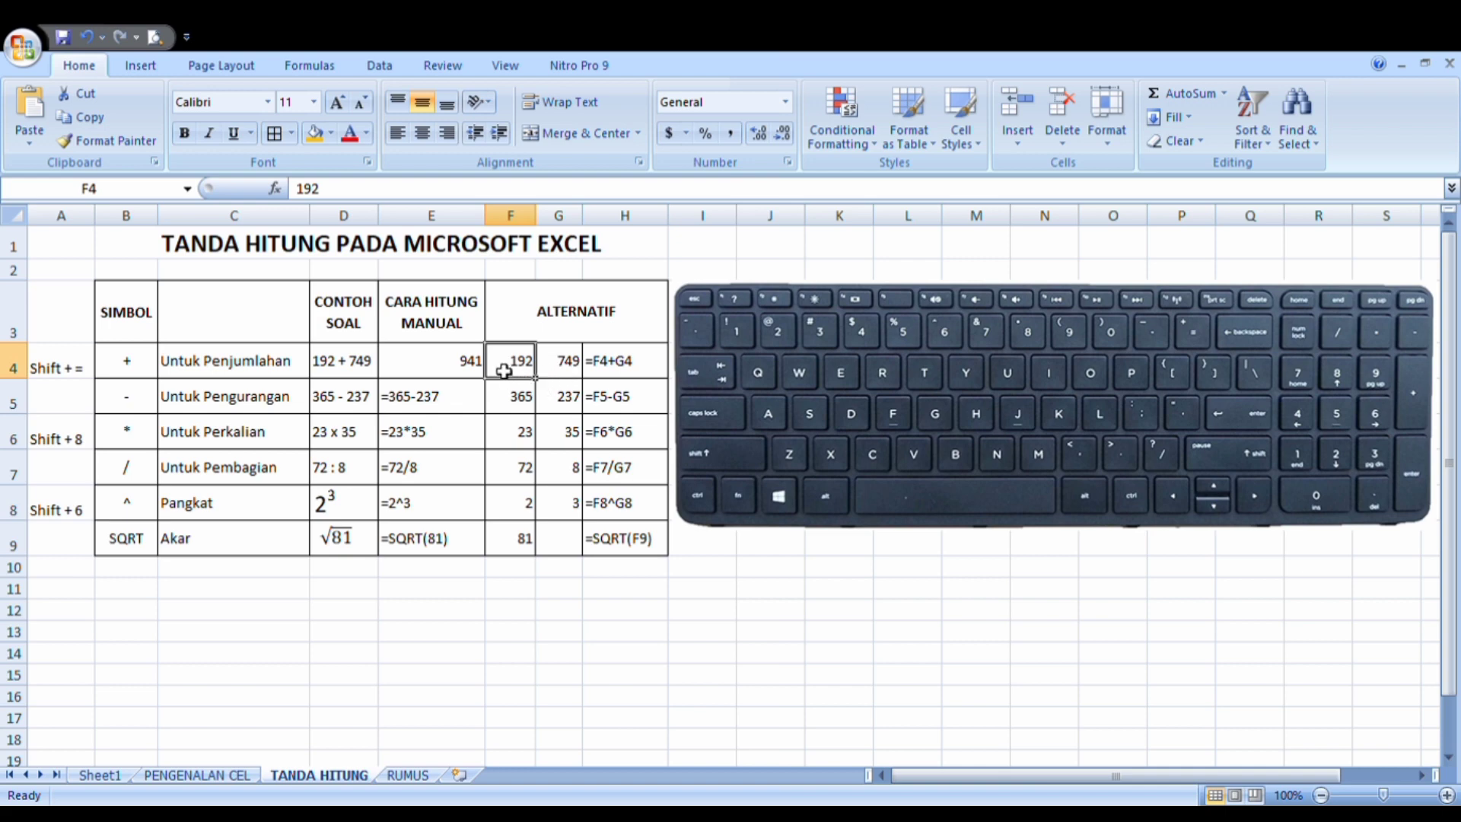
left_click(578, 371)
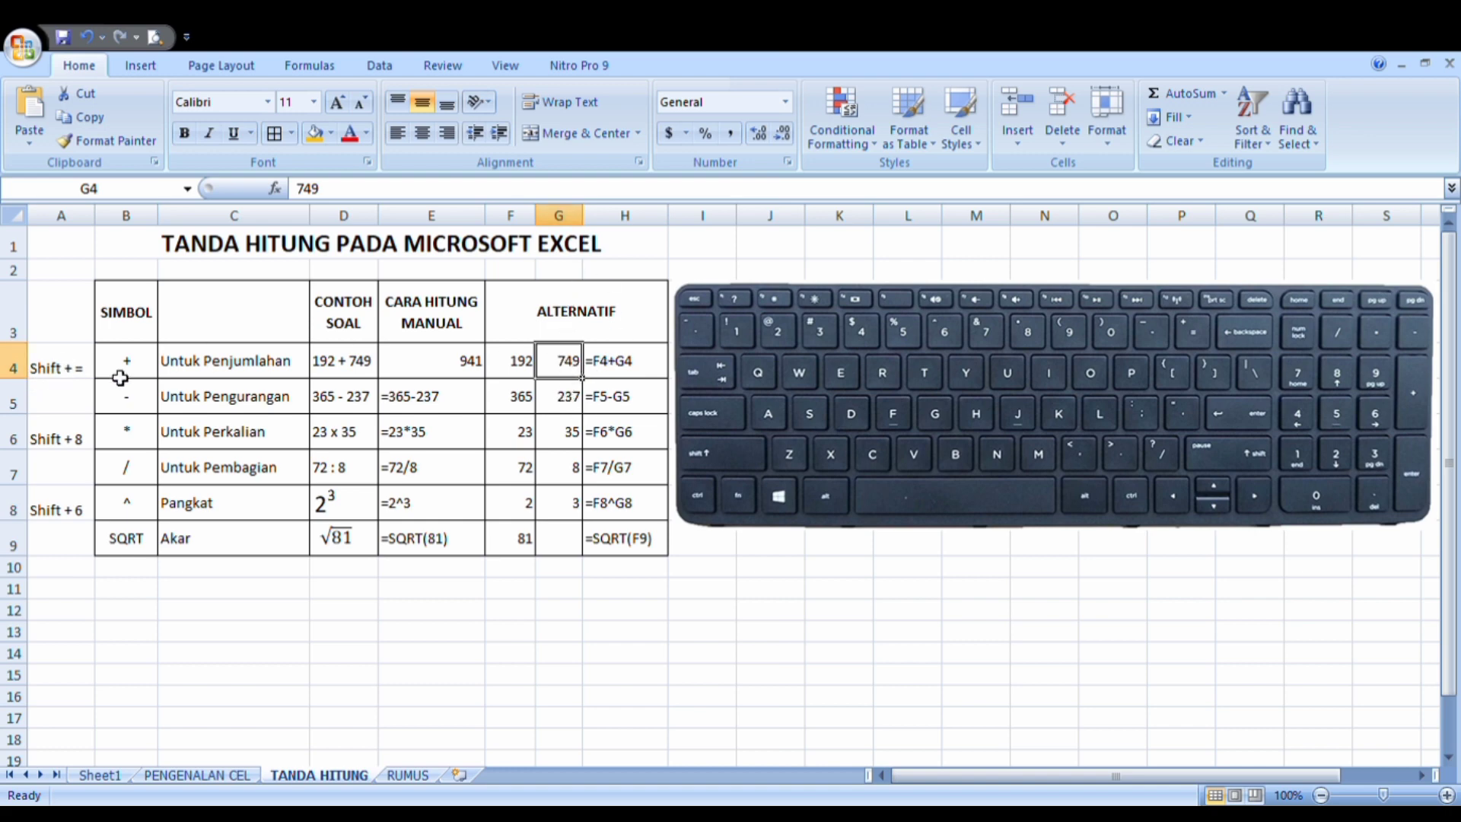
left_click(613, 372)
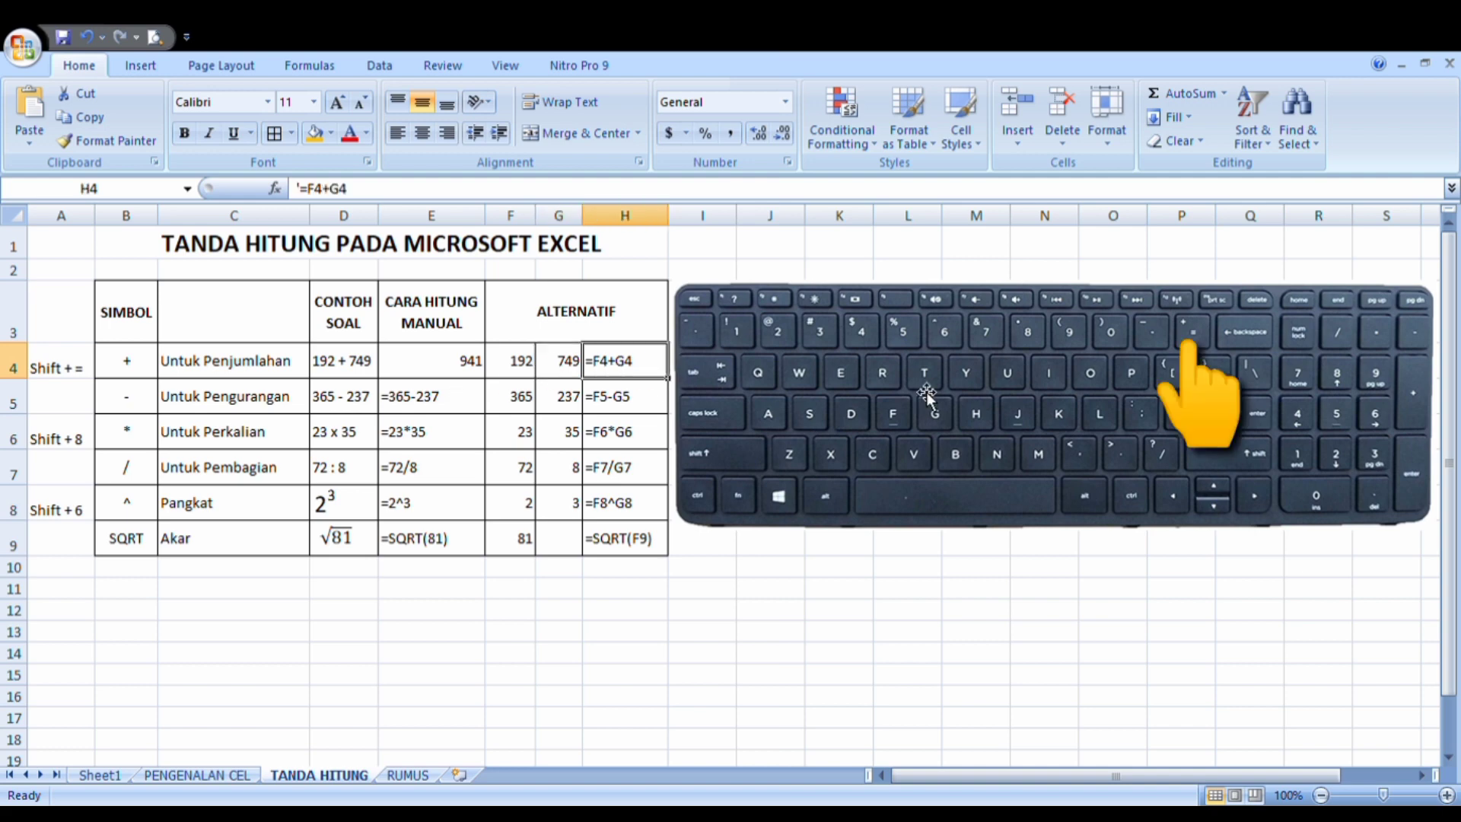
type("=")
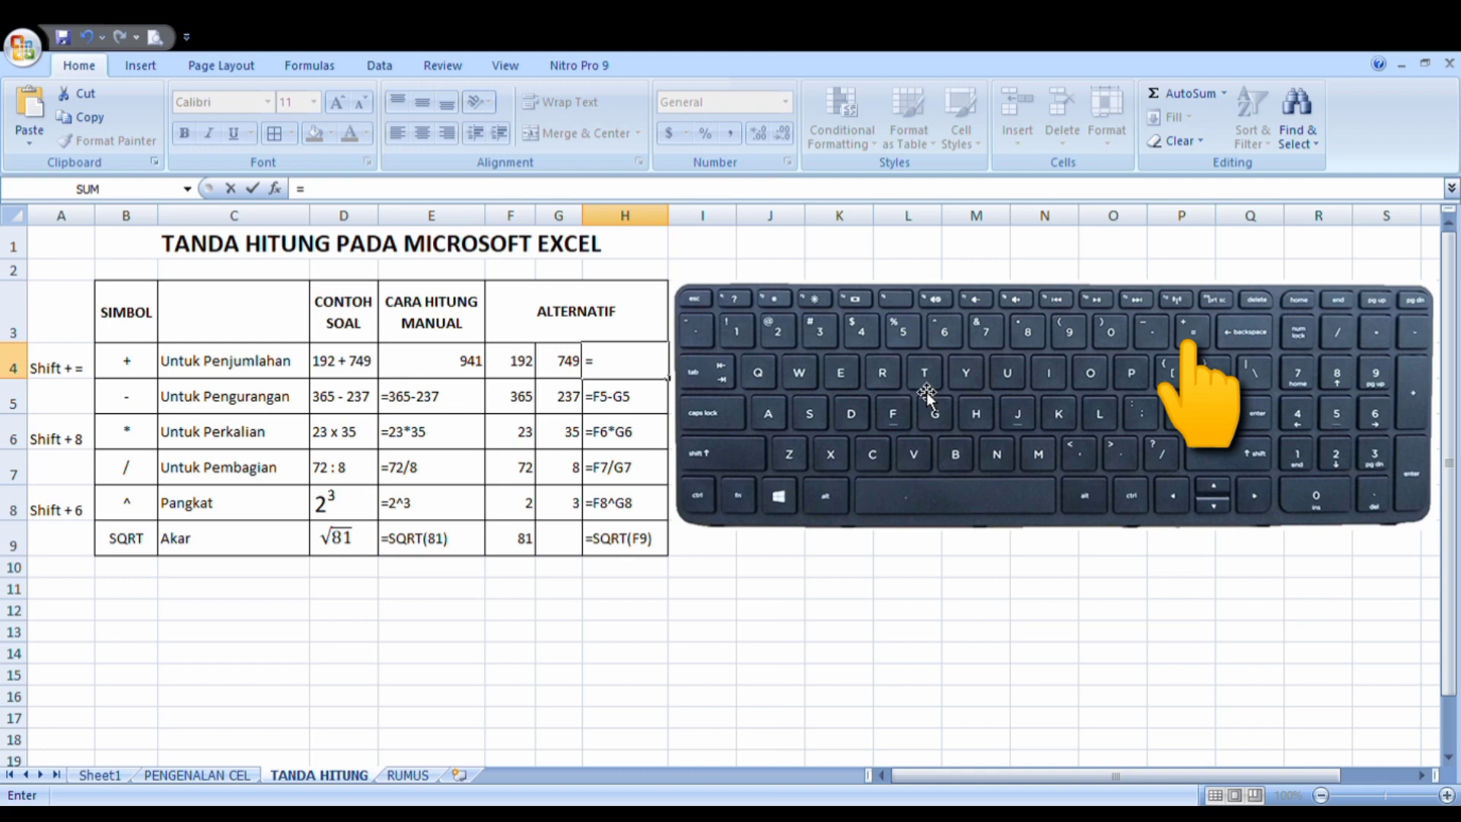
left_click(521, 366)
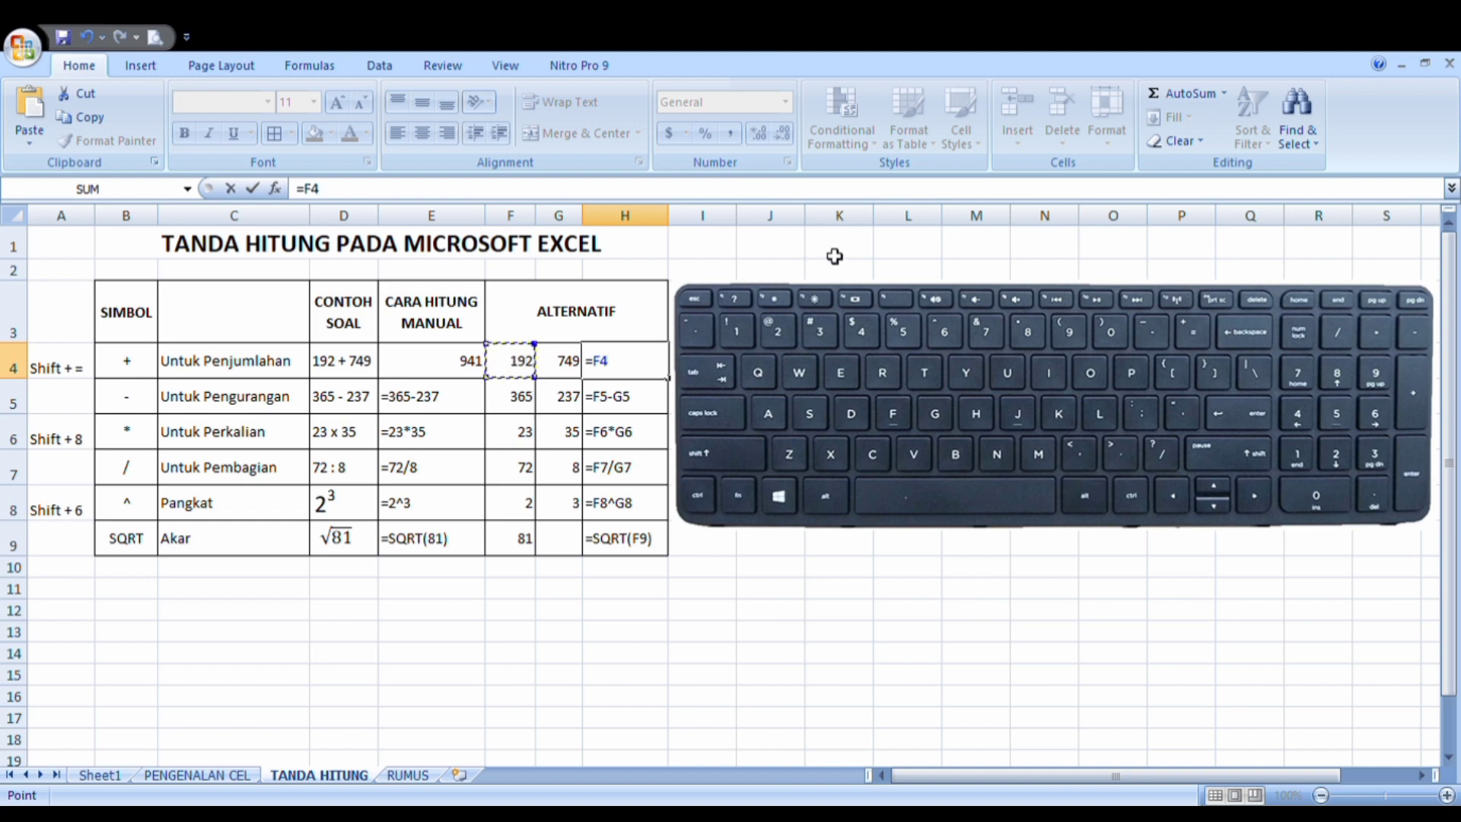
type("+")
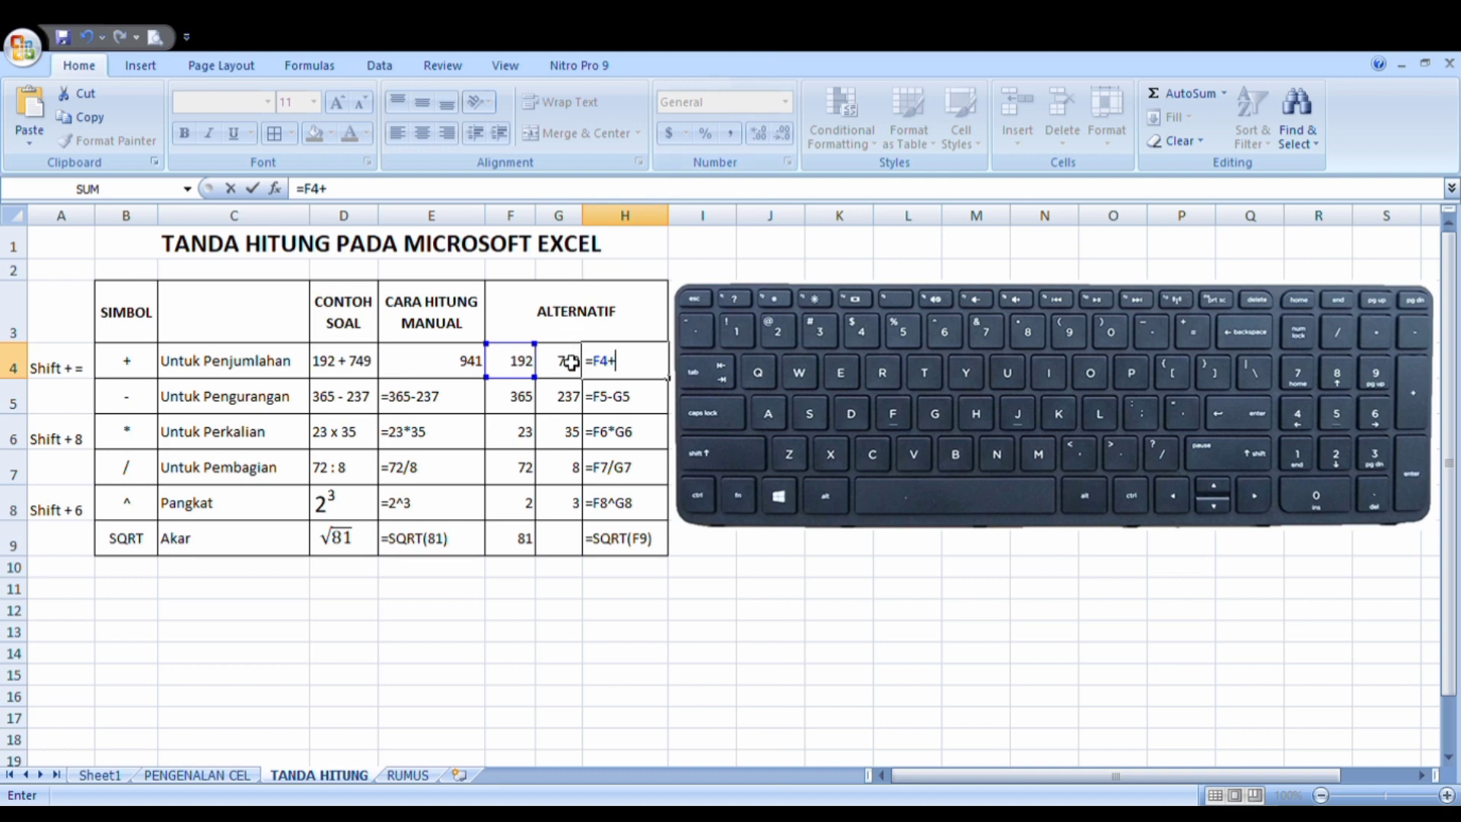
left_click(570, 363)
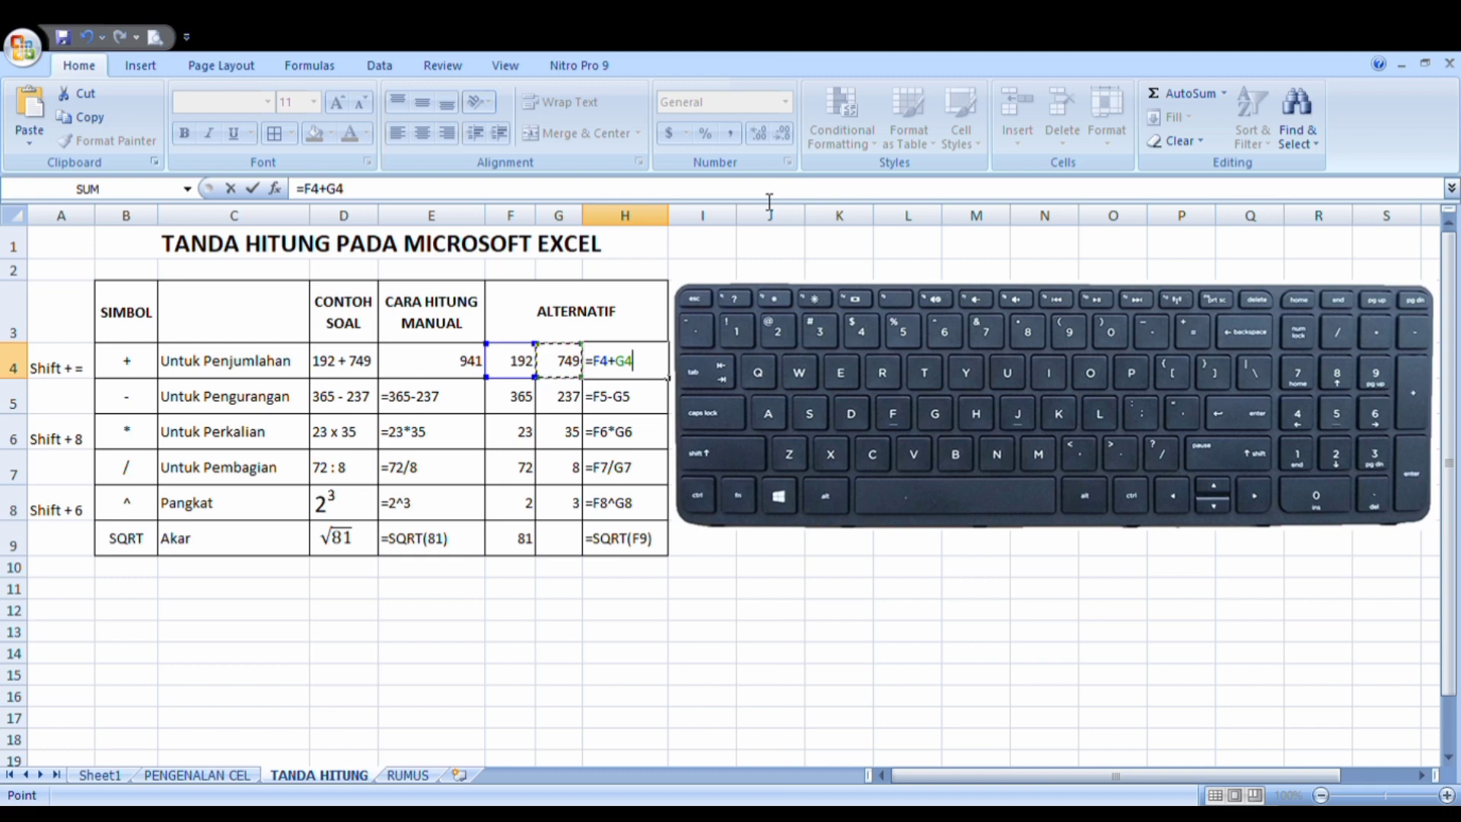
key("Return")
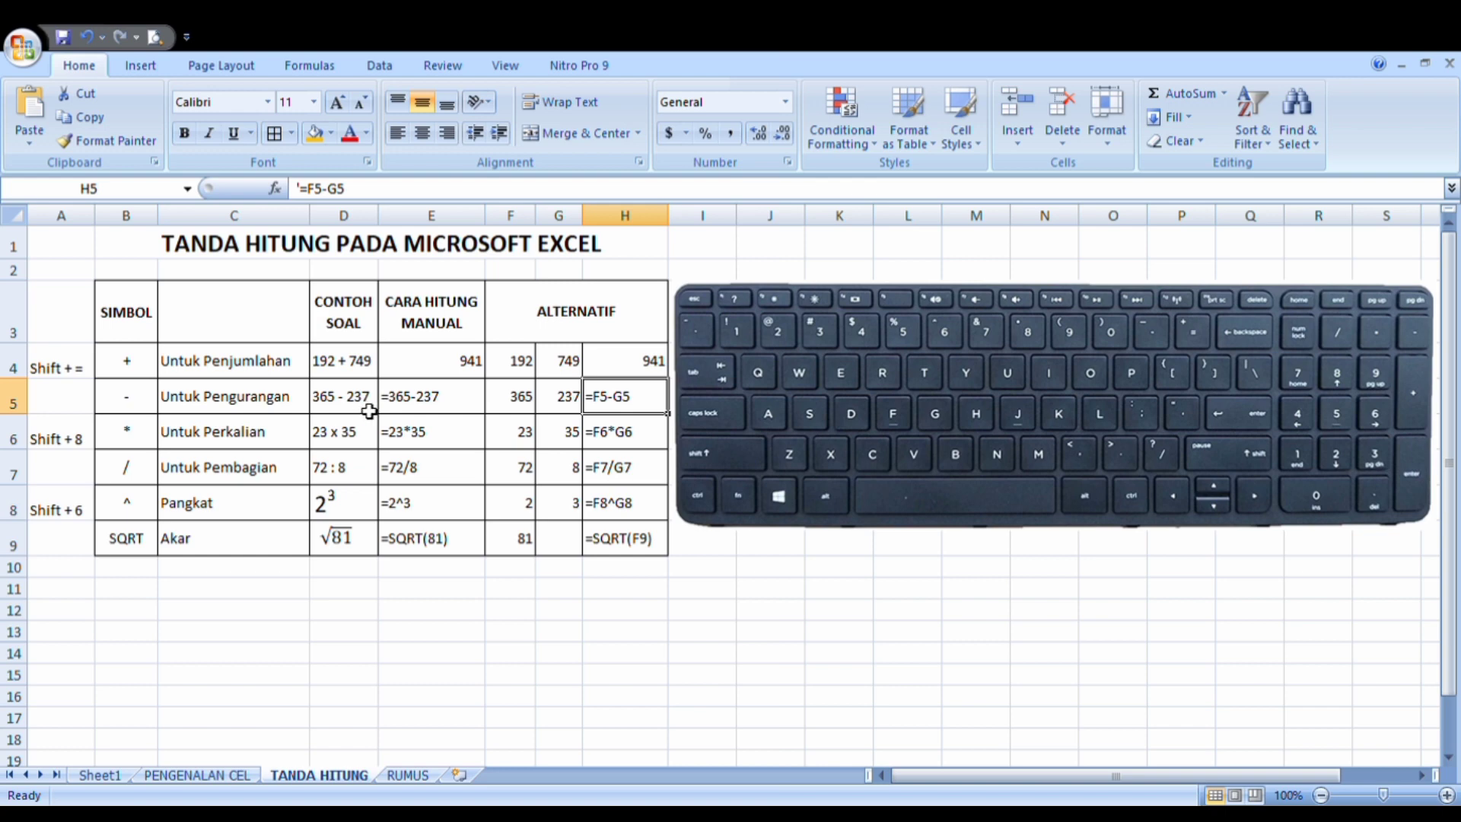
Enter the manual subtraction formula =365-237 in cell E5, replacing the text version.
left_click(416, 403)
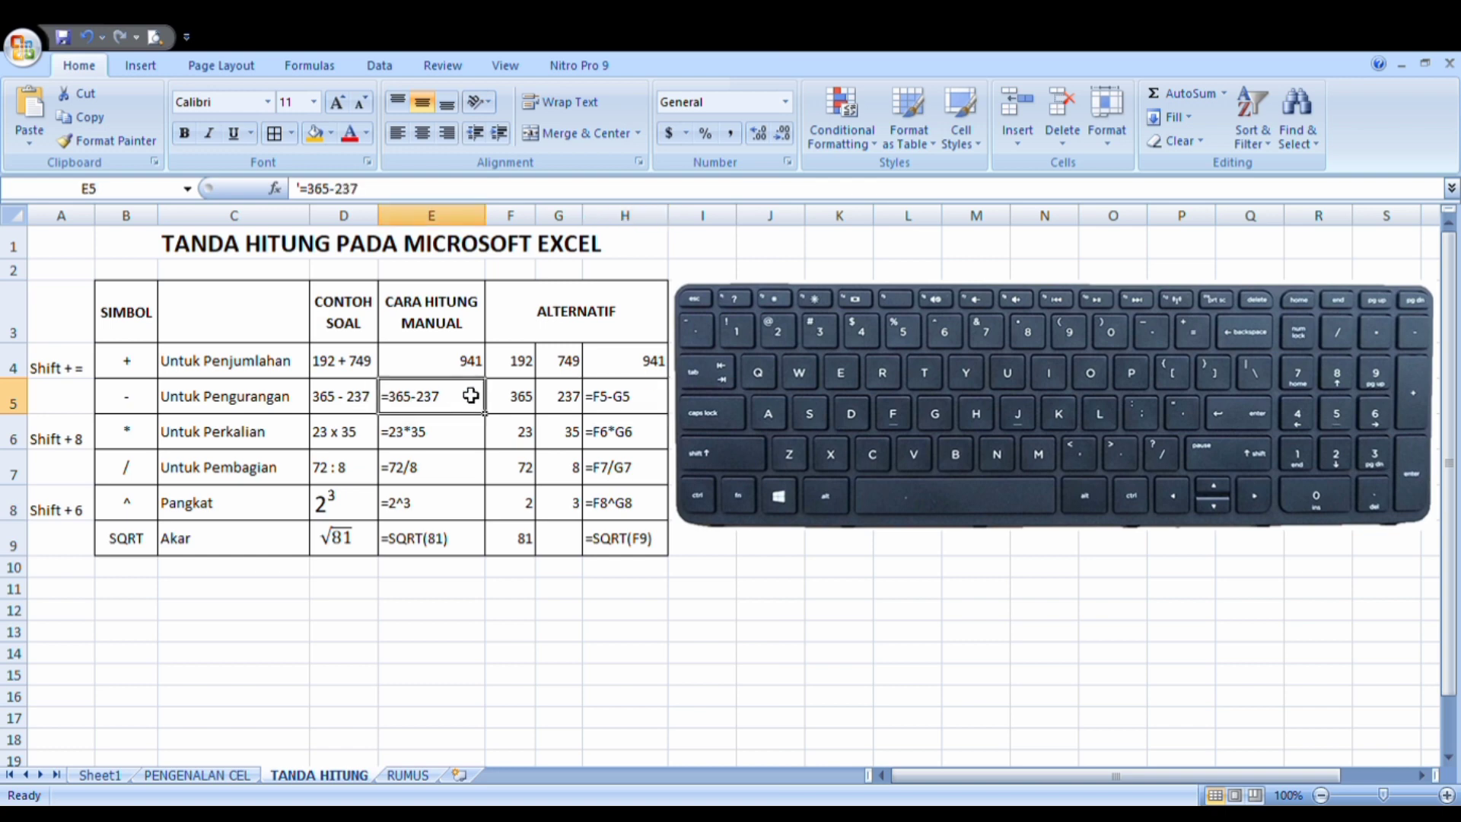
type("=")
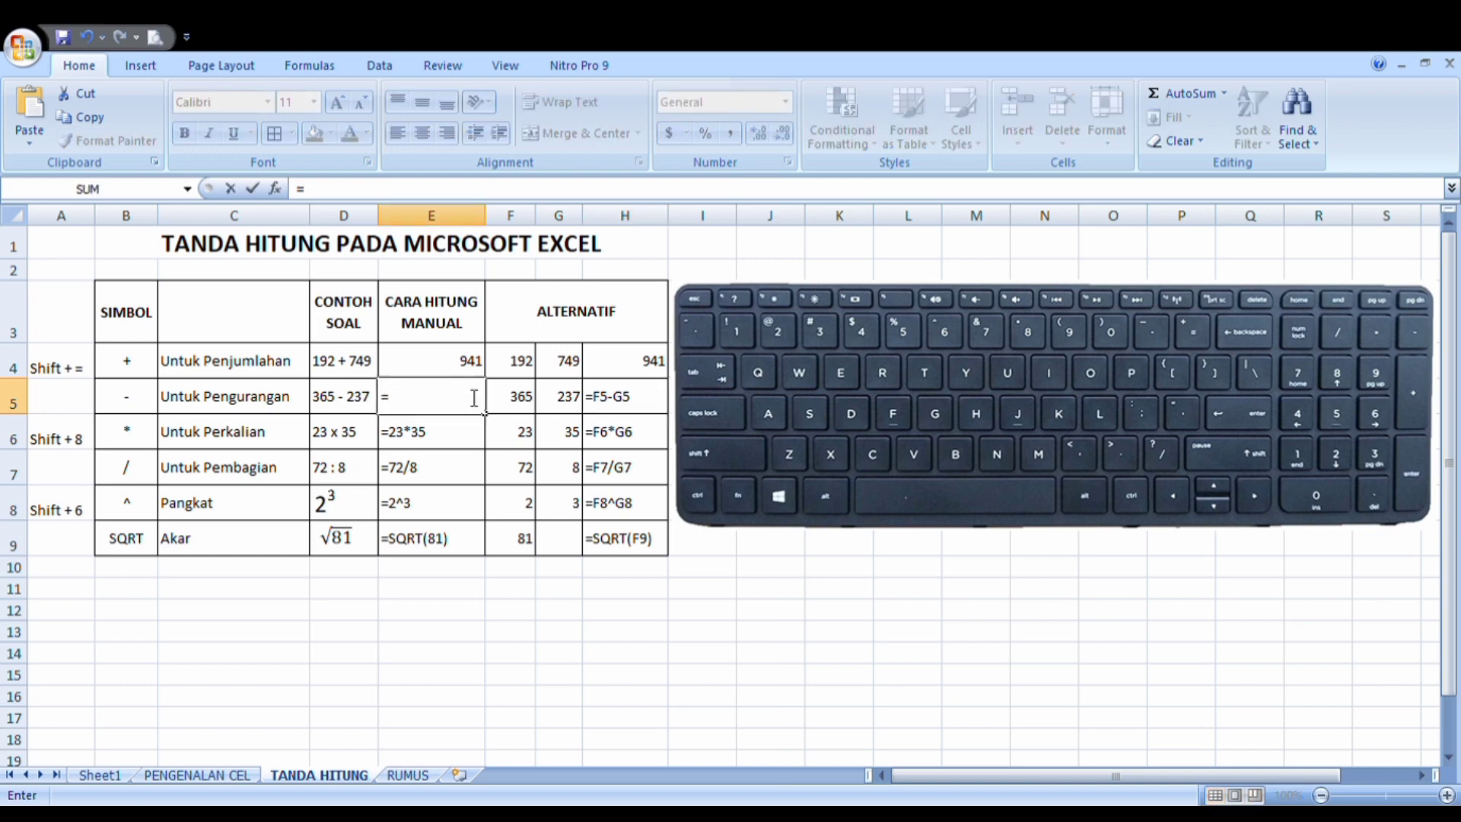
type("365-237")
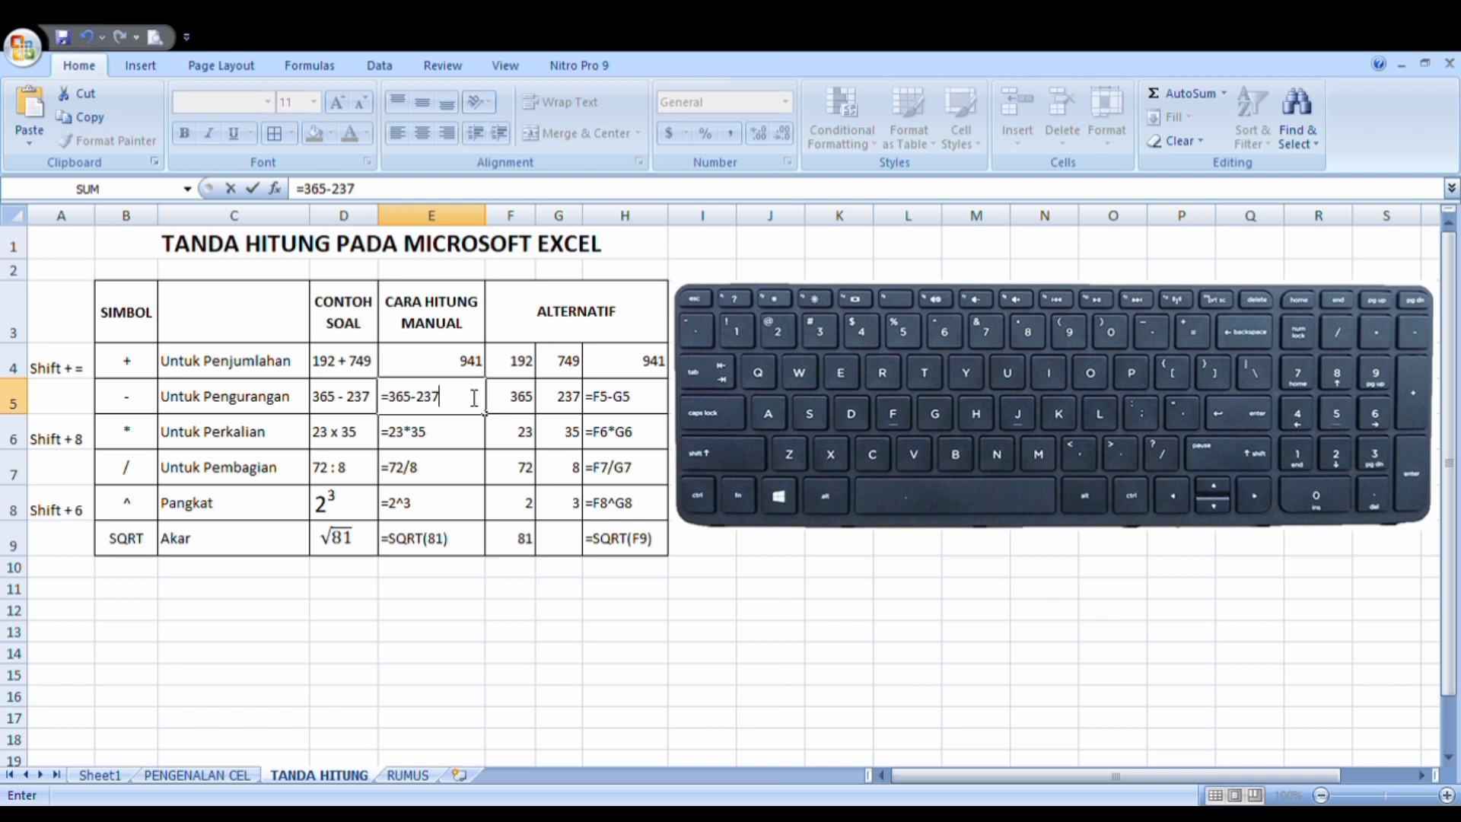
key("Return")
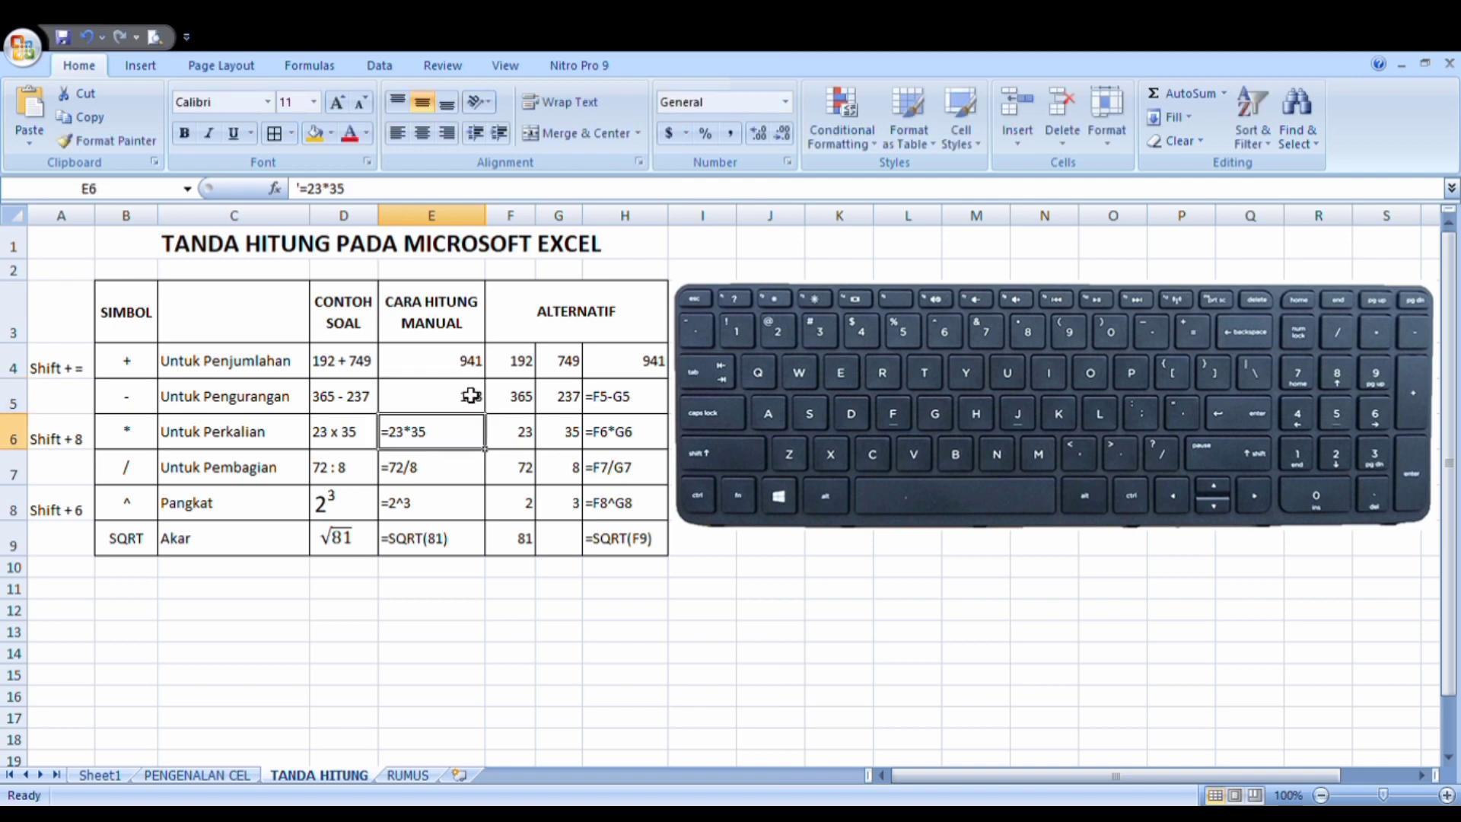
Enter the cell-reference subtraction formula =F5-G5 in cell H5 and reselect the cell to check its formula.
left_click(643, 404)
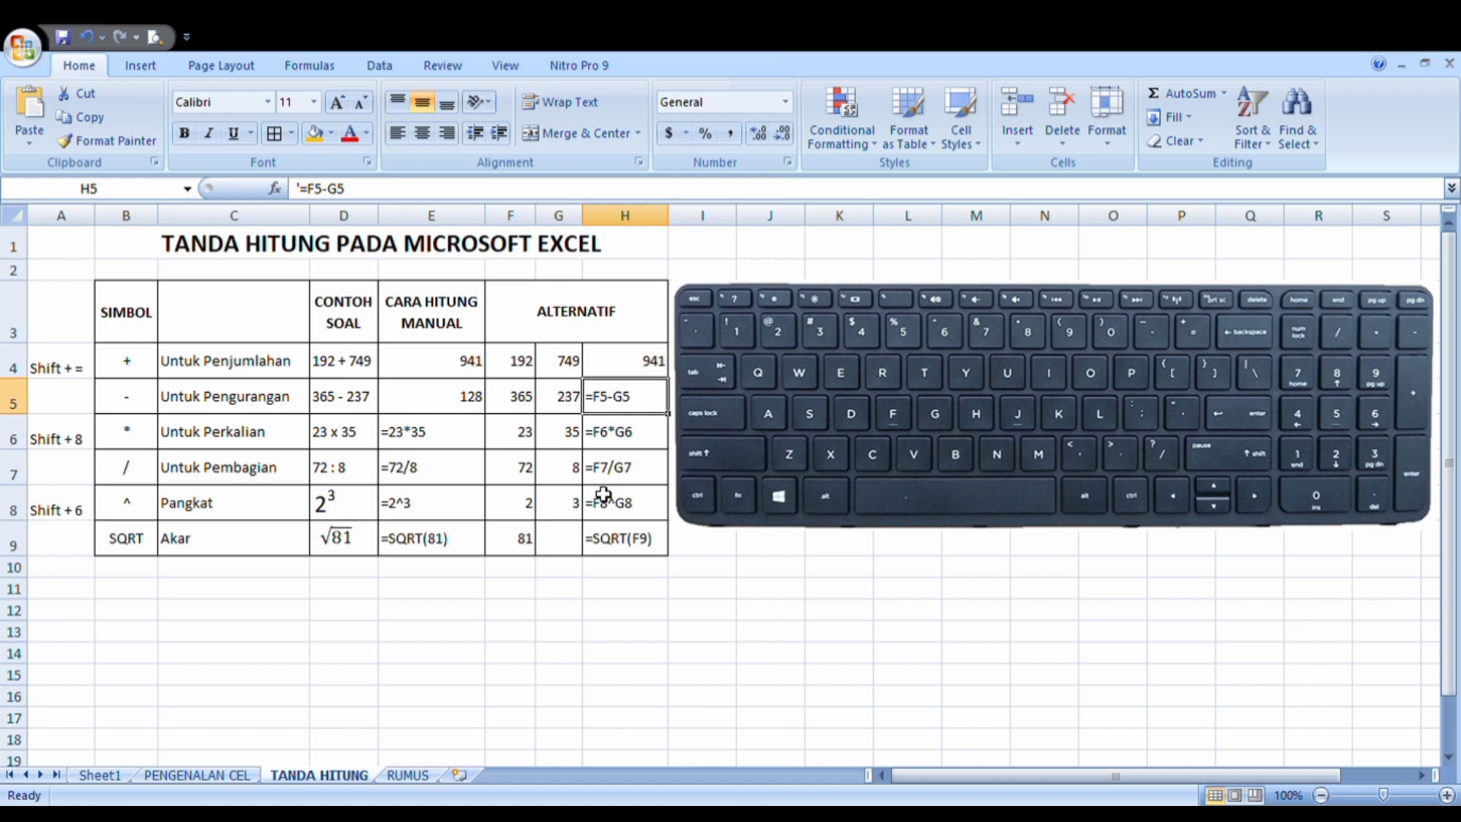
type("=")
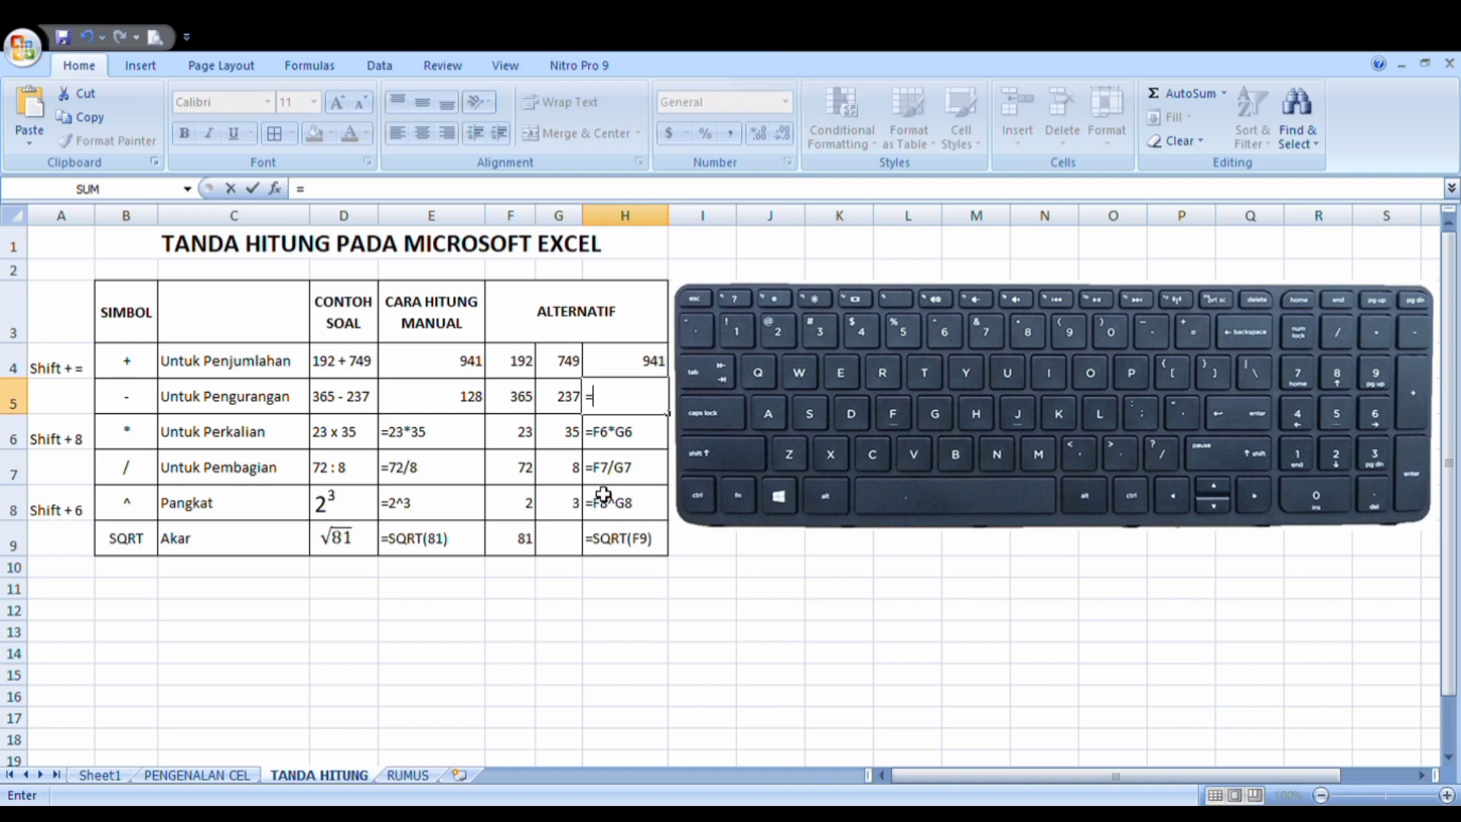
left_click(525, 410)
type("-")
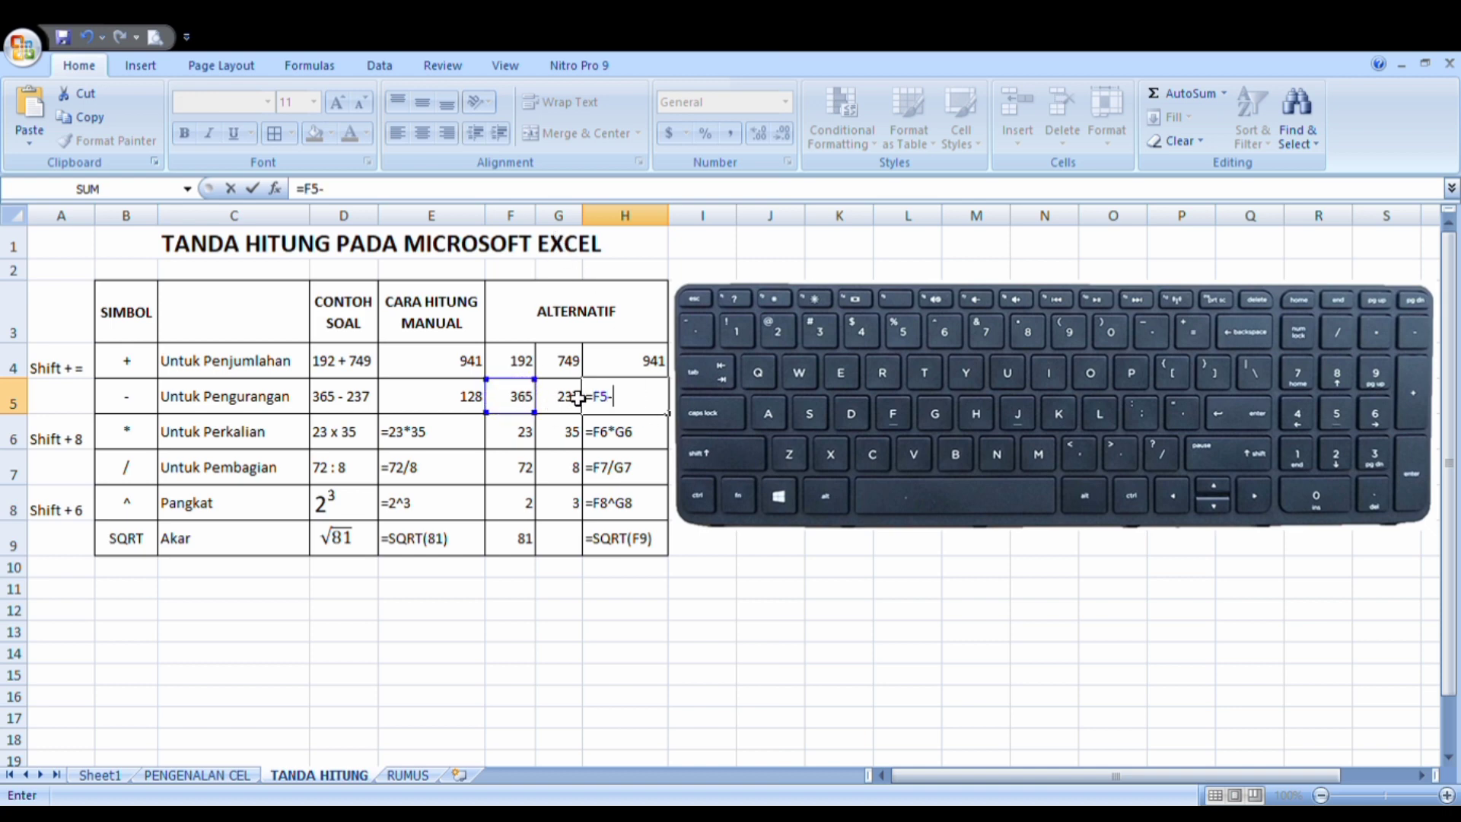
left_click(578, 397)
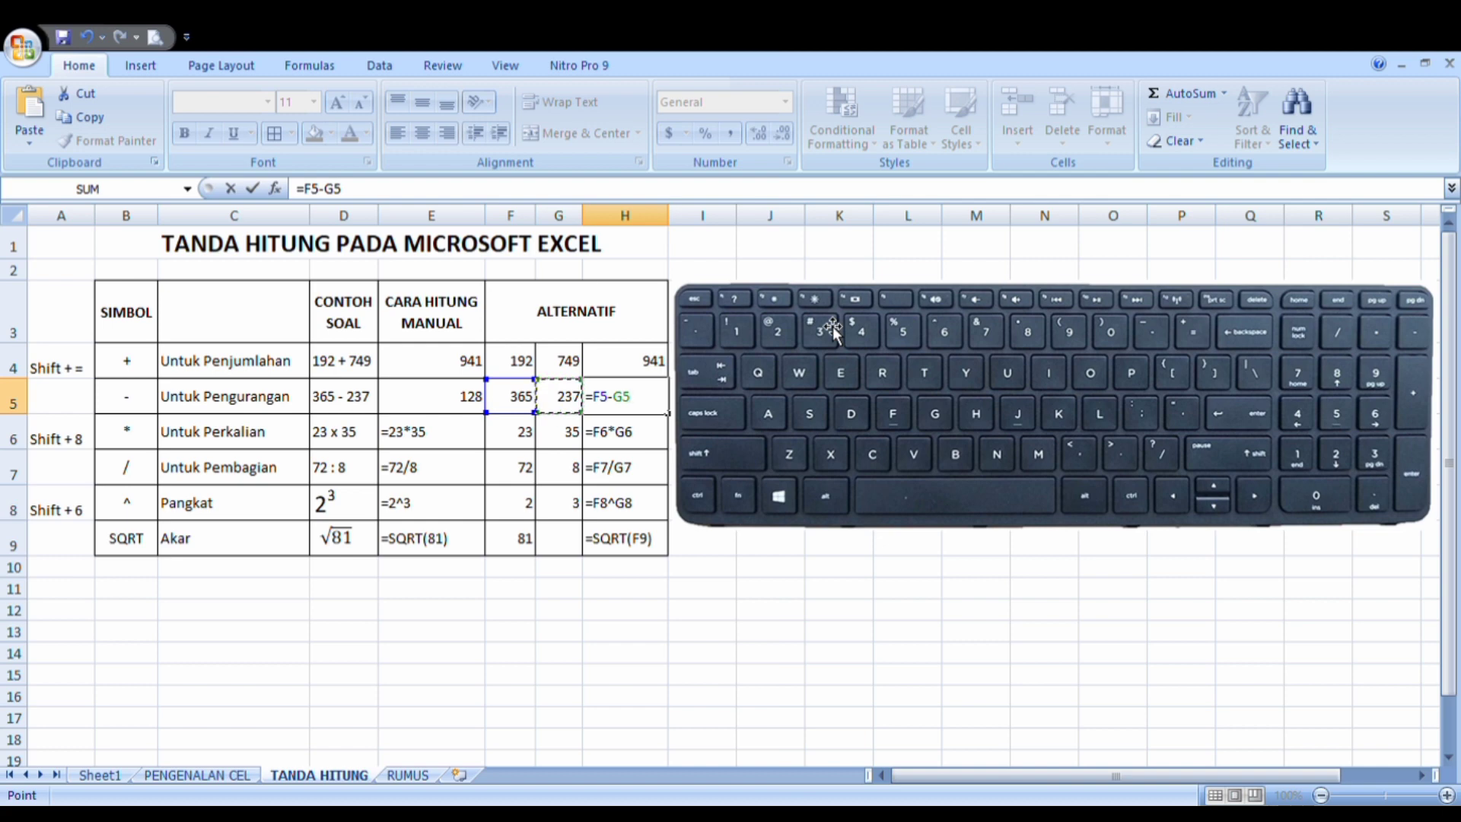
key("Return")
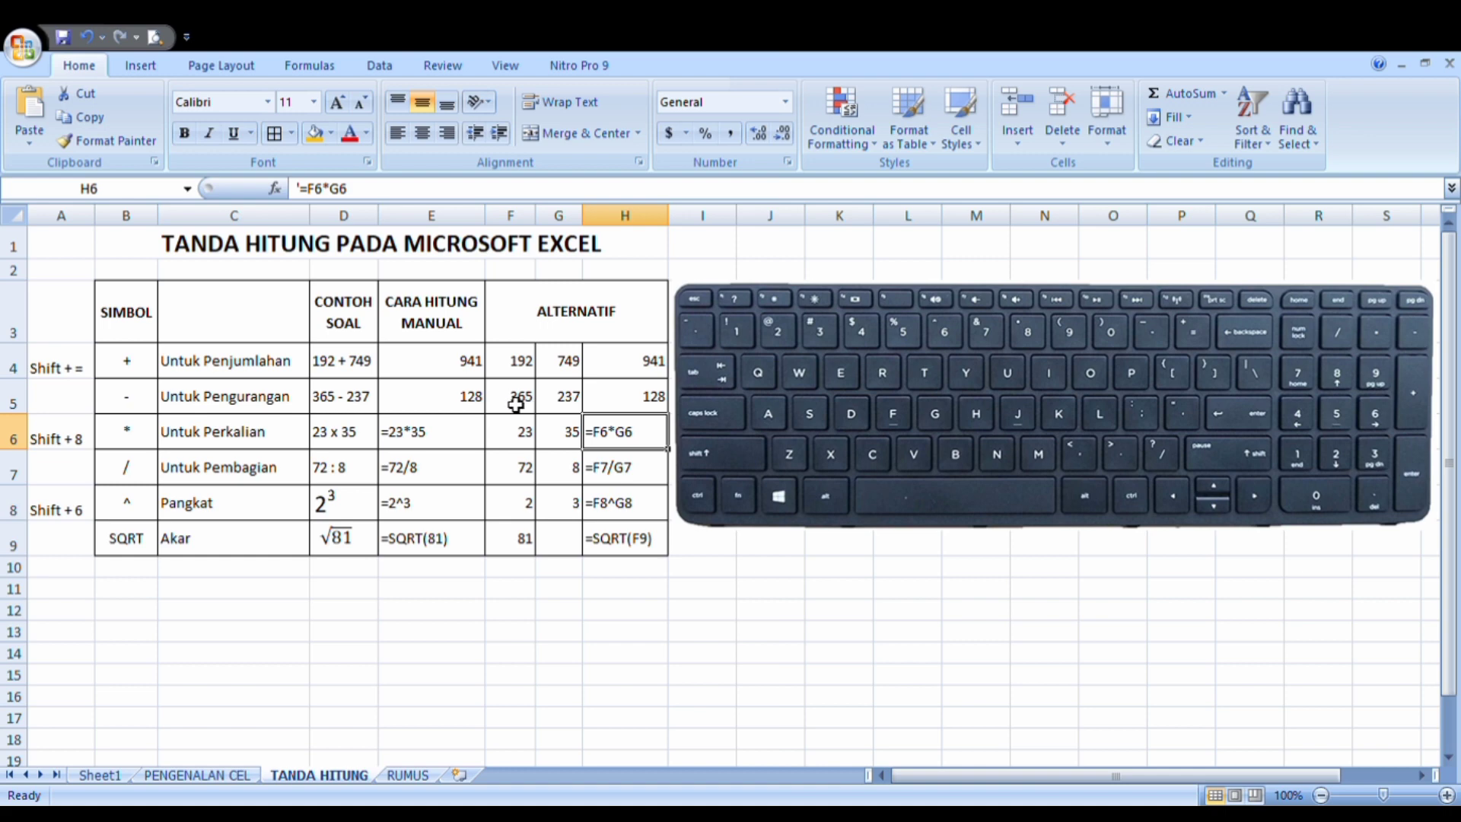
left_click(643, 403)
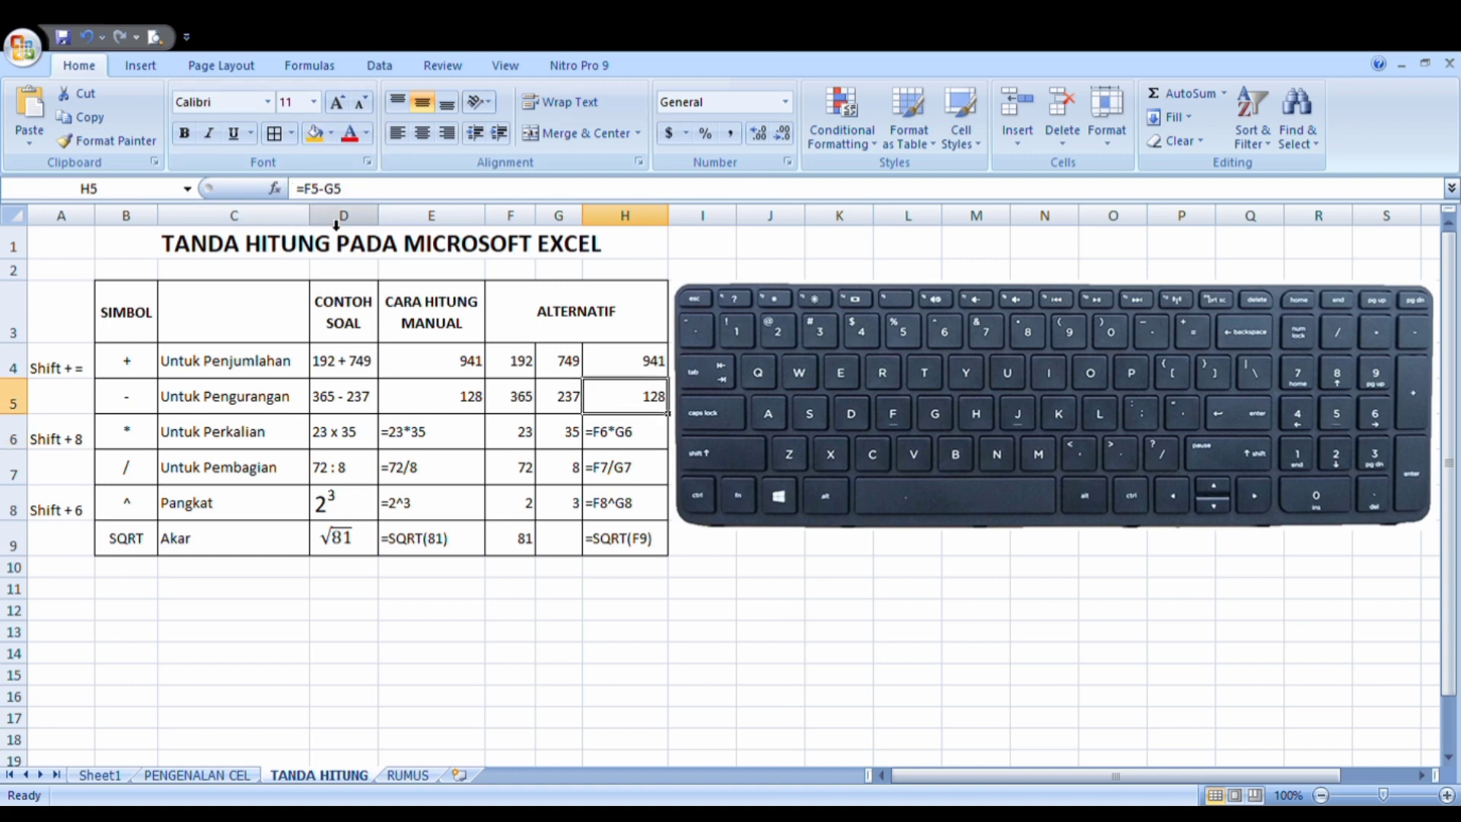
Review the multiplication row's symbol and example, and enter the manual formula =23*35 in cell E6.
left_click(67, 441)
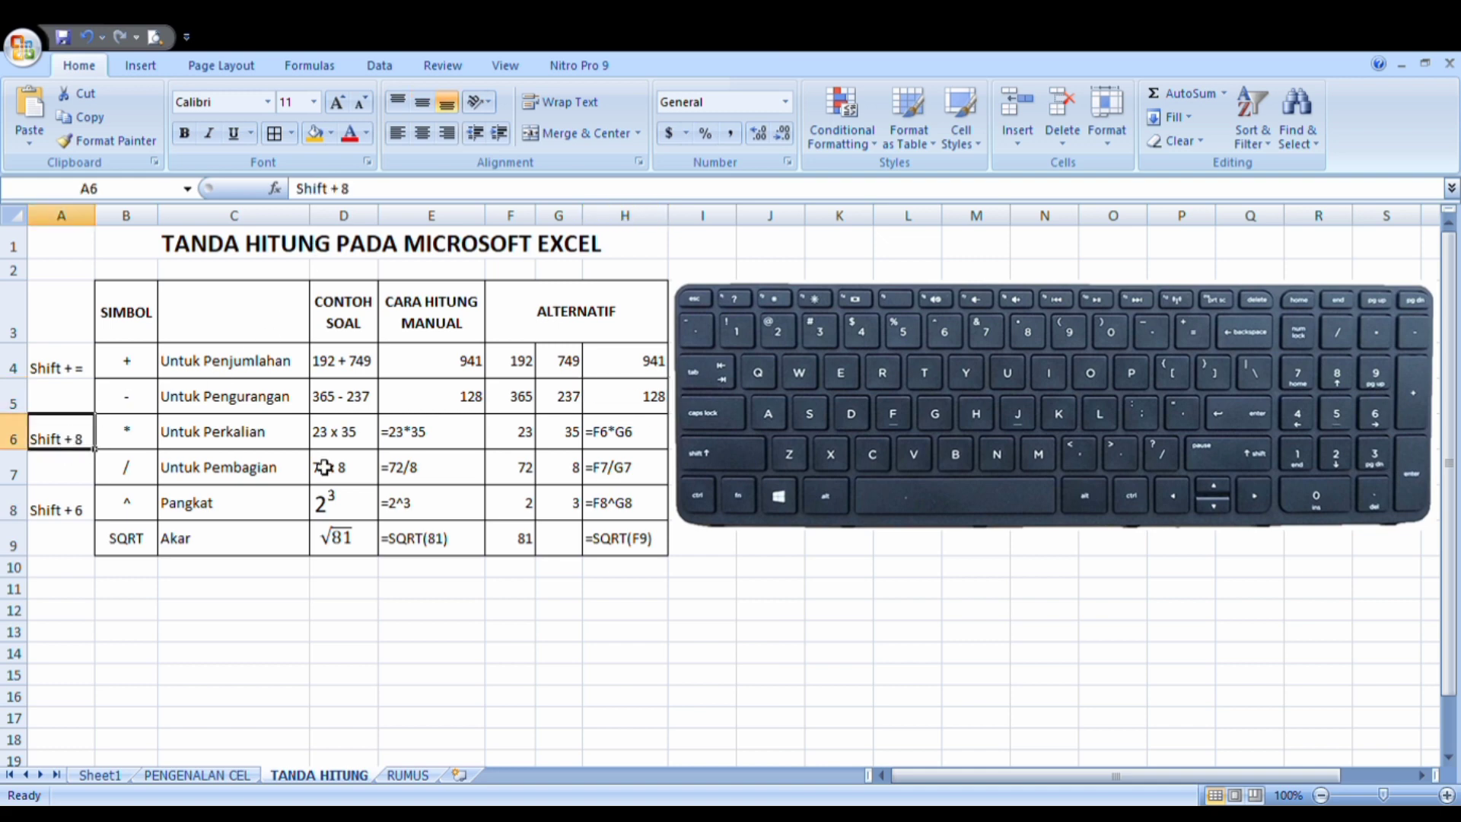
left_click(628, 439)
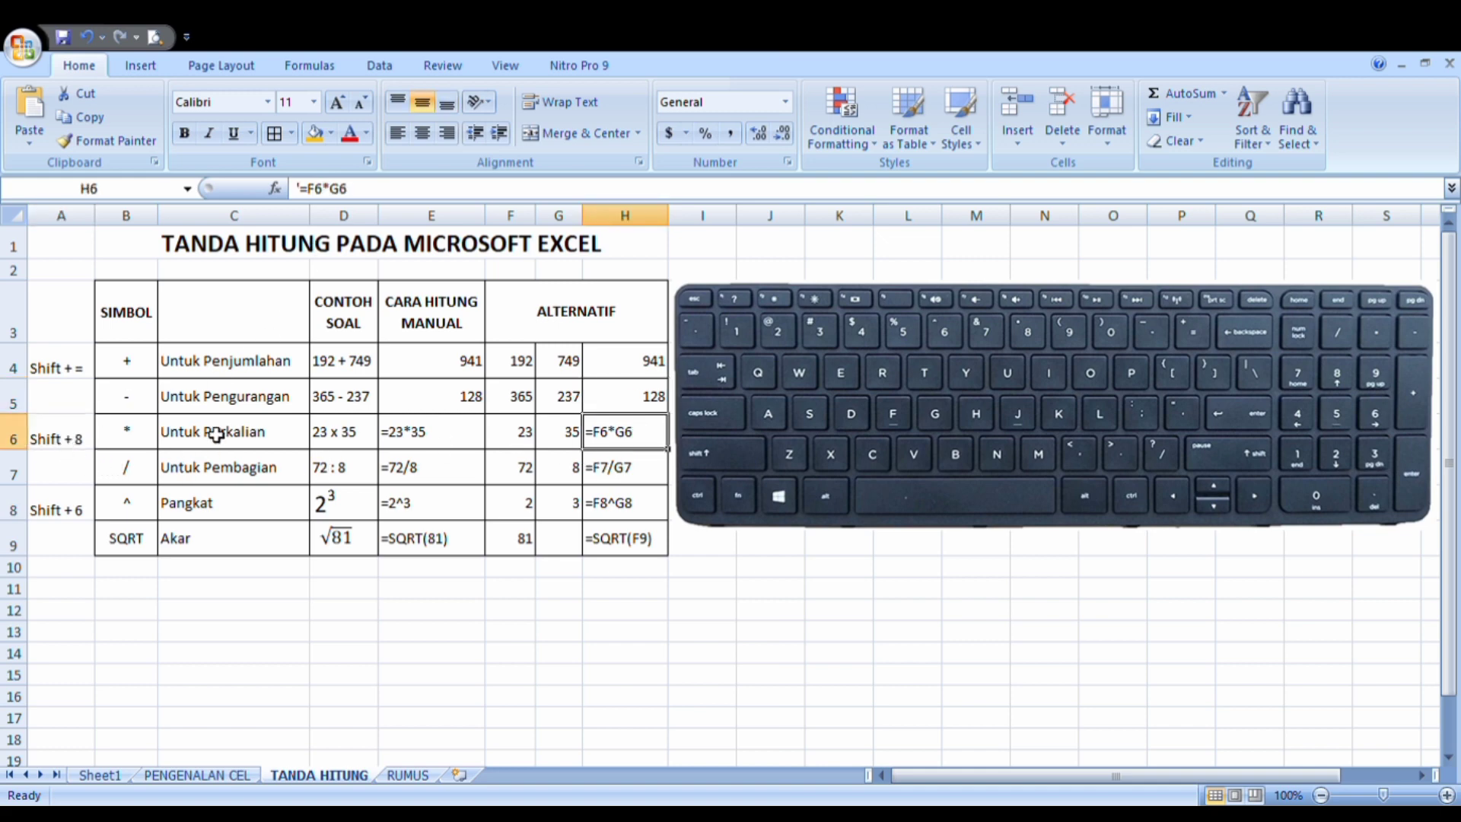
left_click(118, 443)
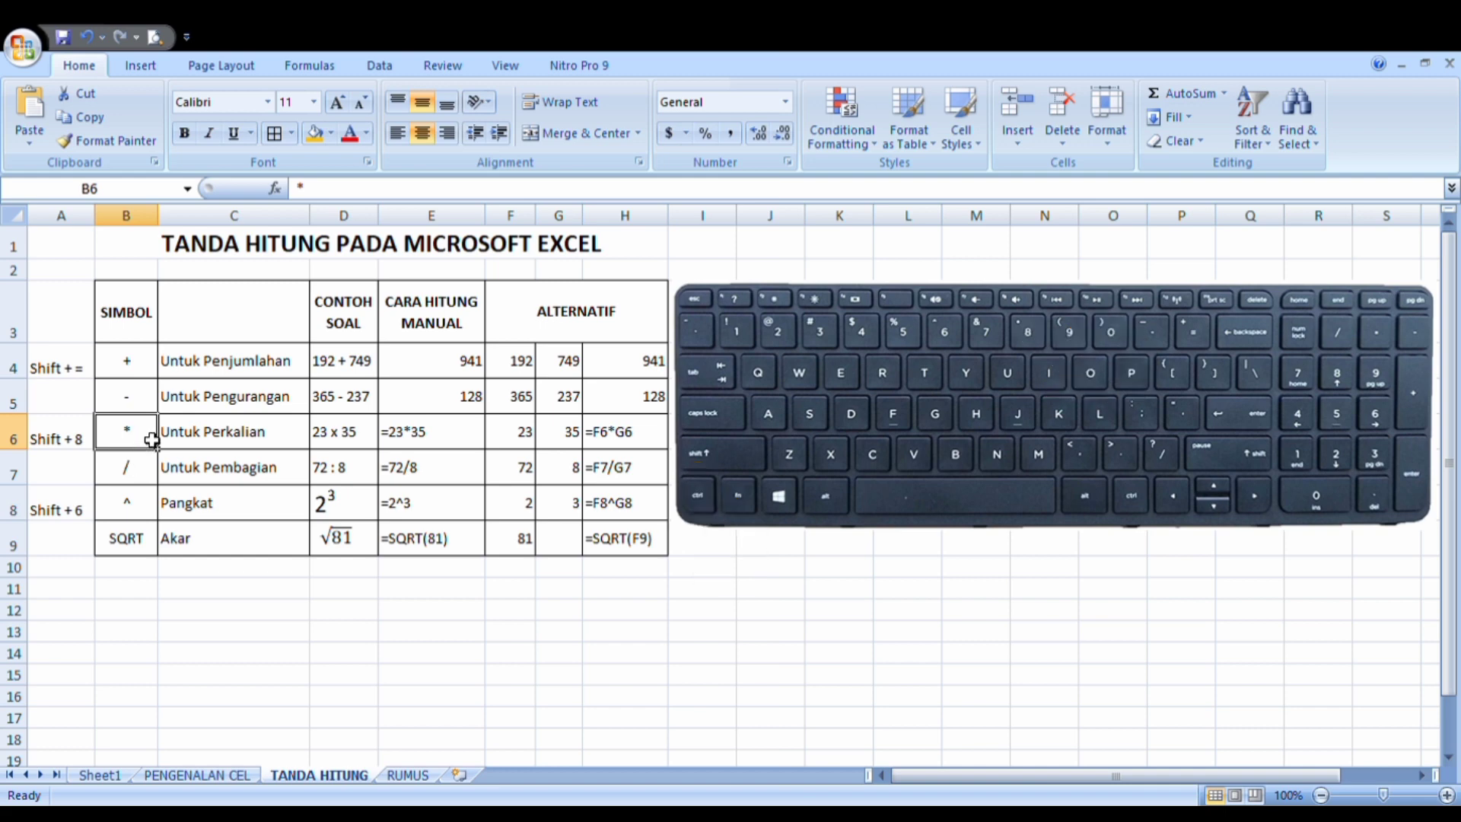
left_click(346, 446)
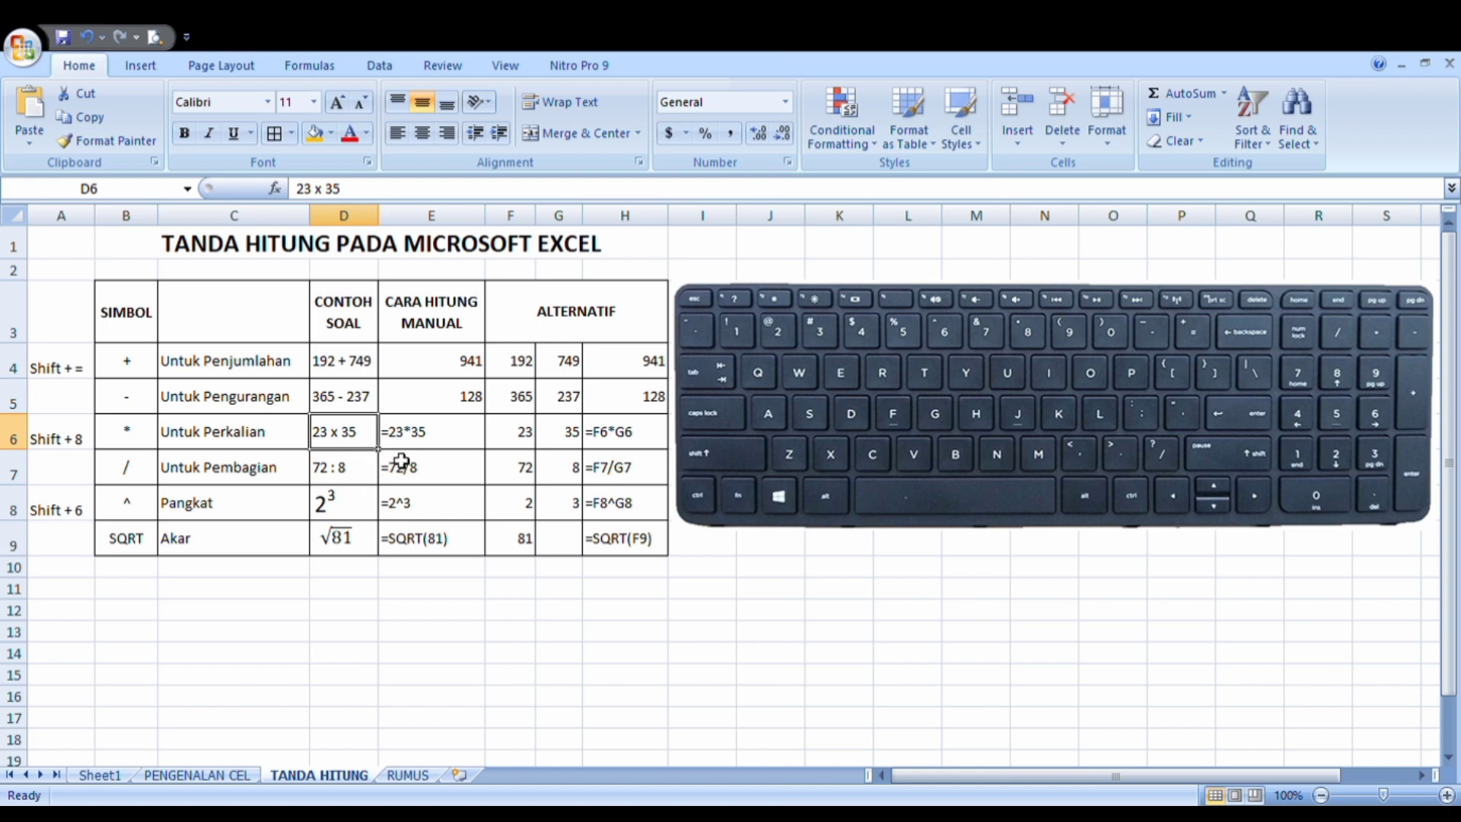
left_click(440, 434)
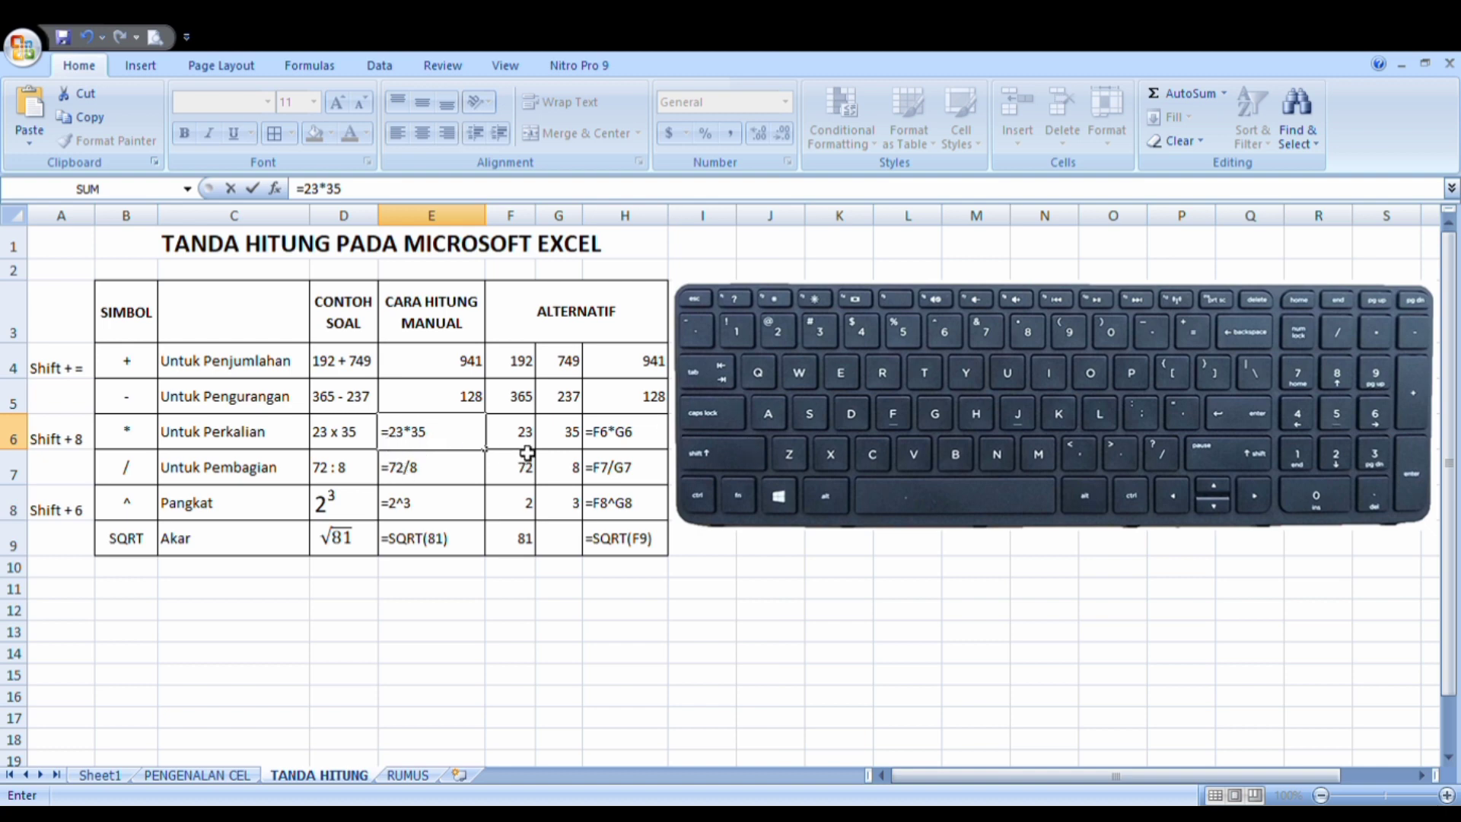
key("Return")
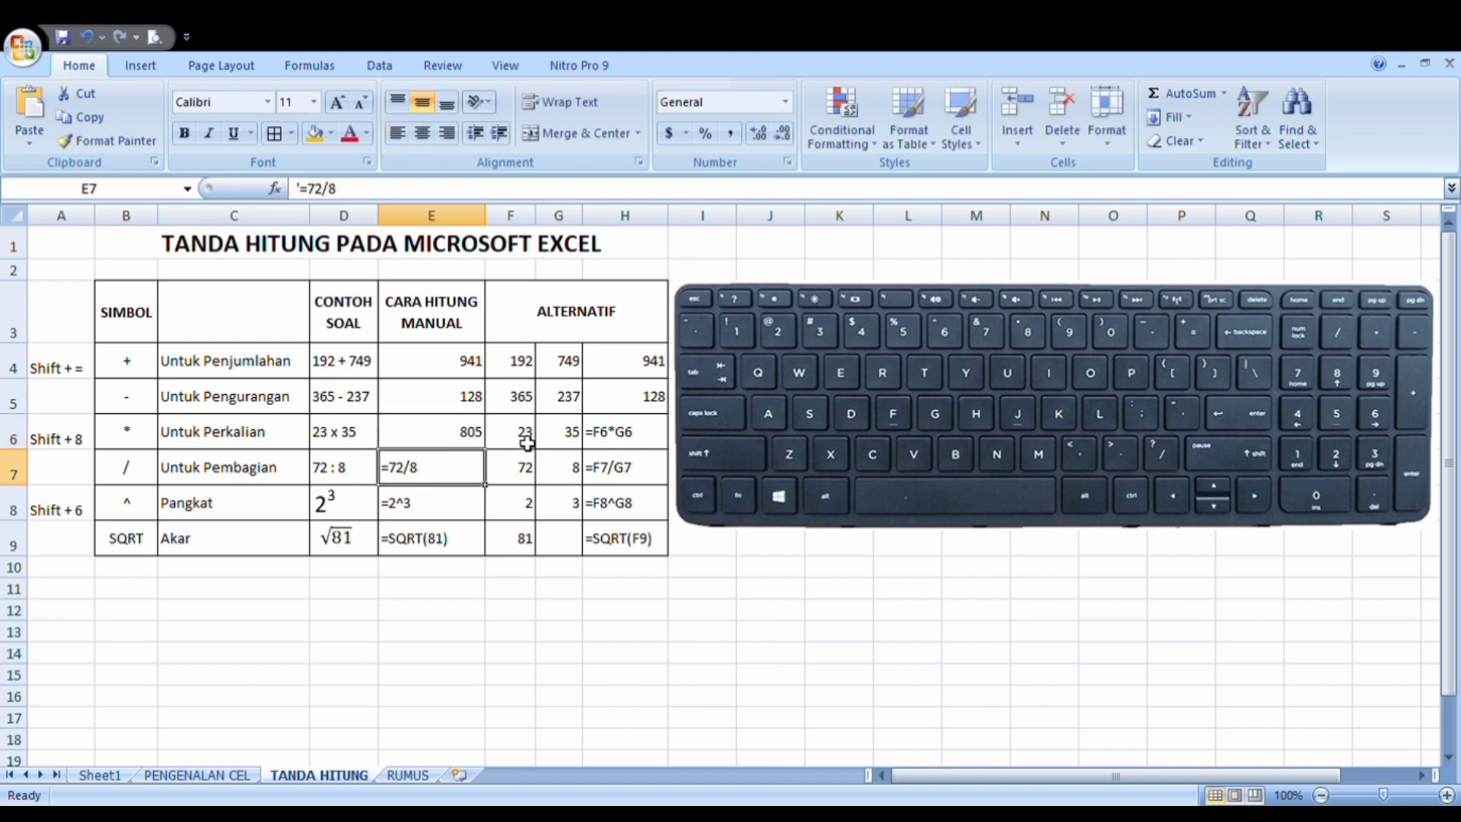
Enter the cell-reference multiplication formula =F6*G6 in cell H6, replacing the text version.
left_click(630, 441)
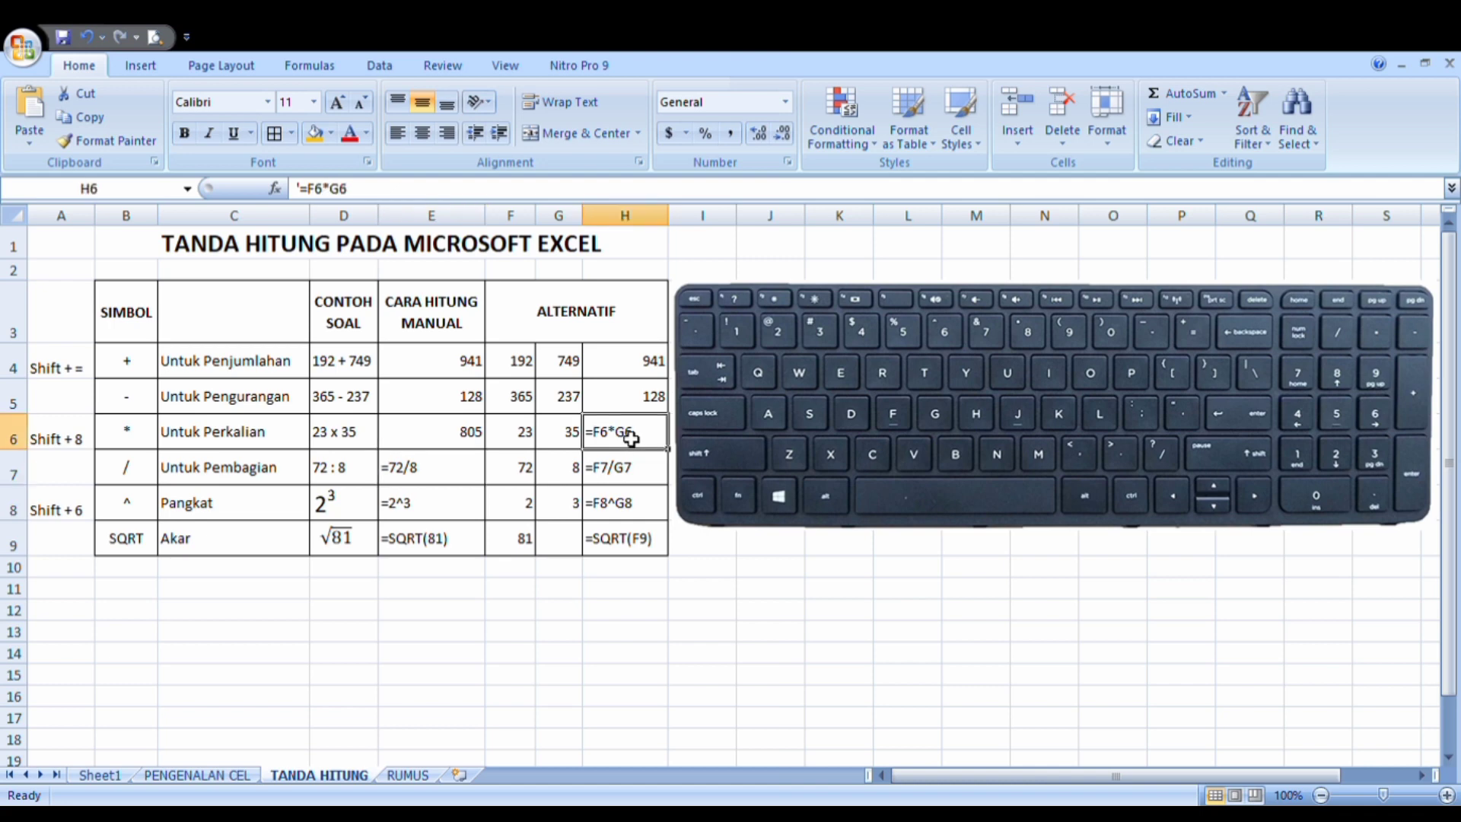
type("=")
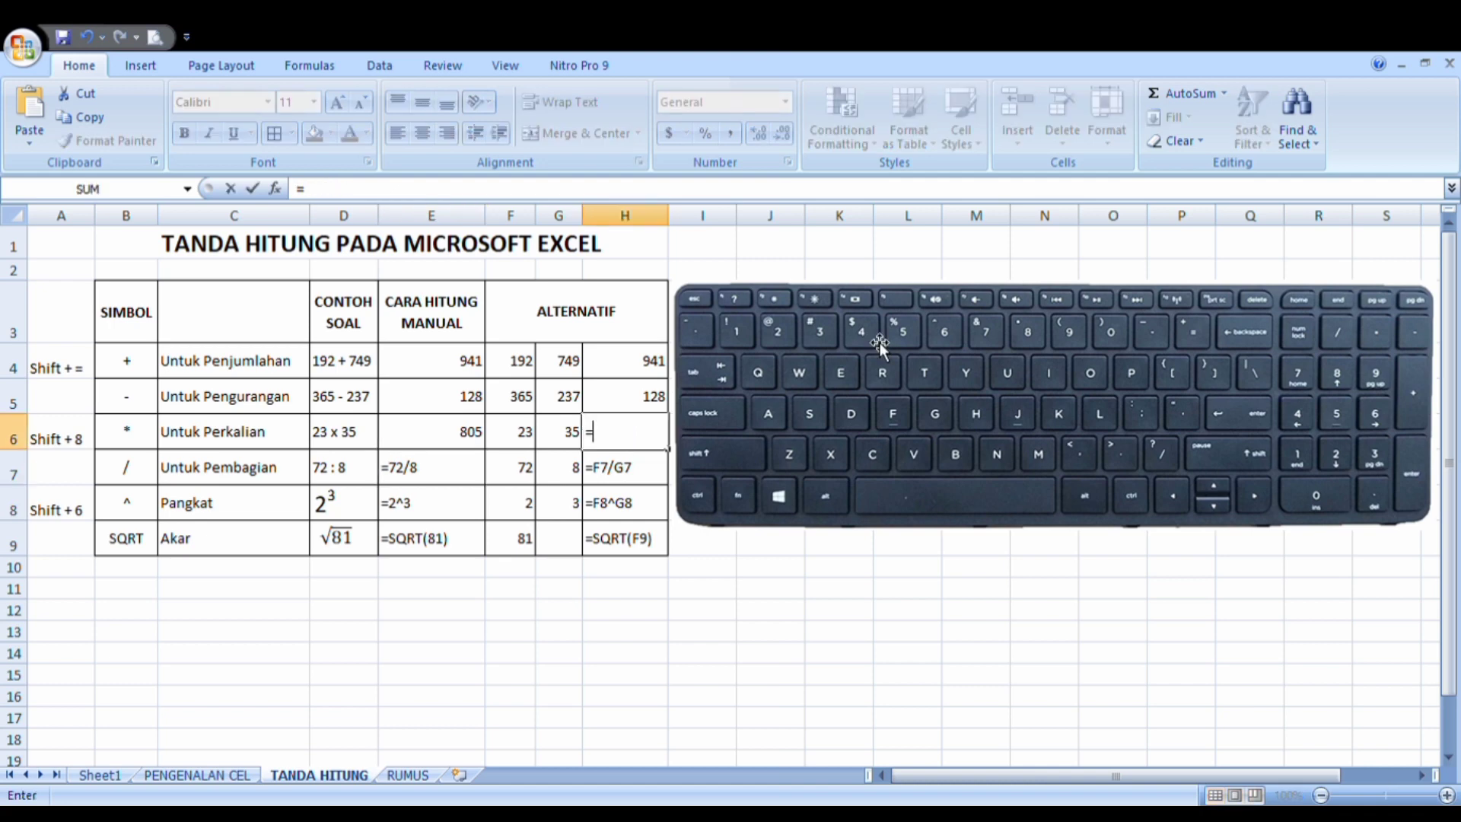
left_click(513, 431)
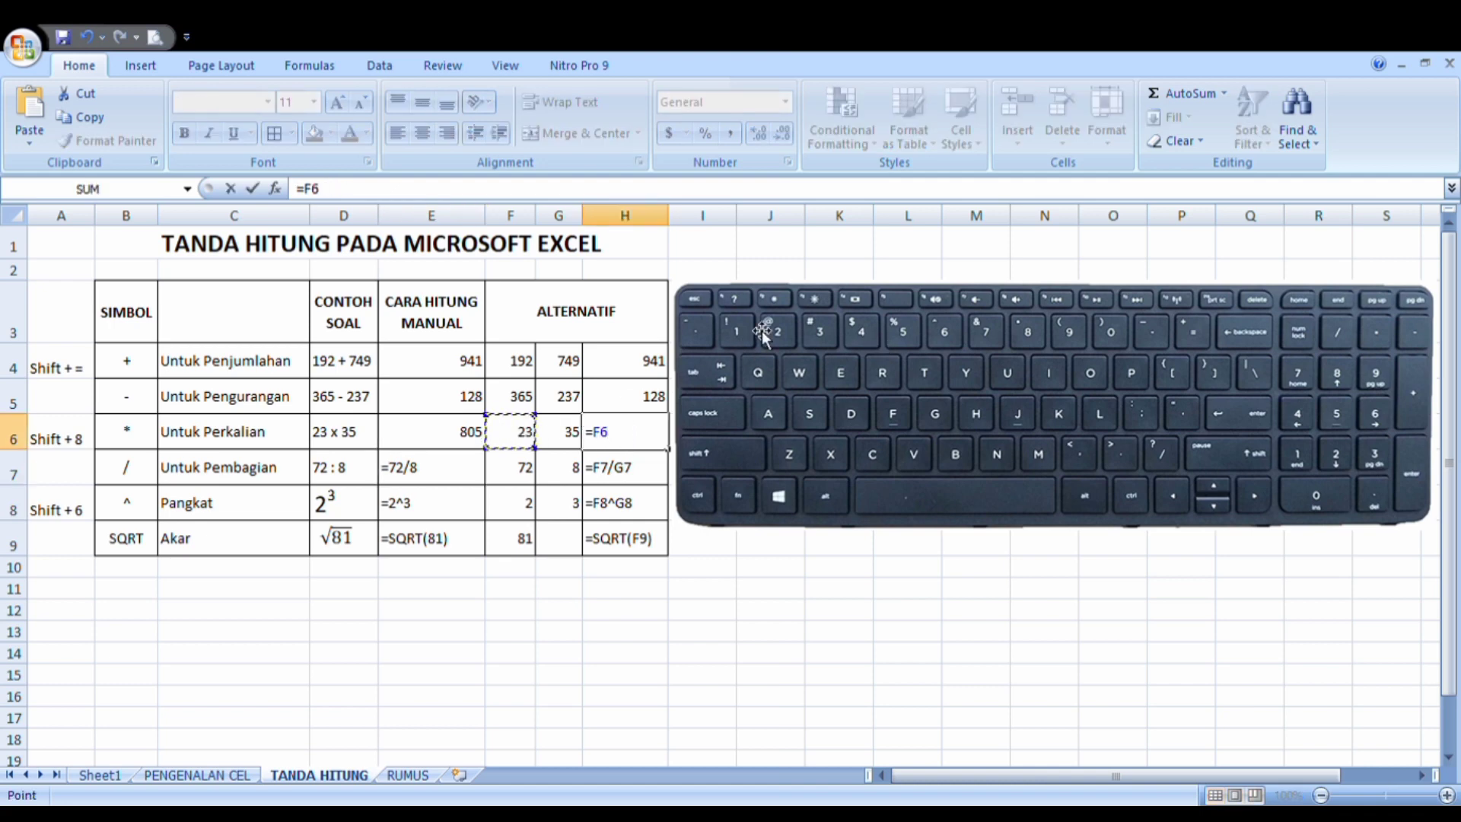
type("*")
left_click(568, 433)
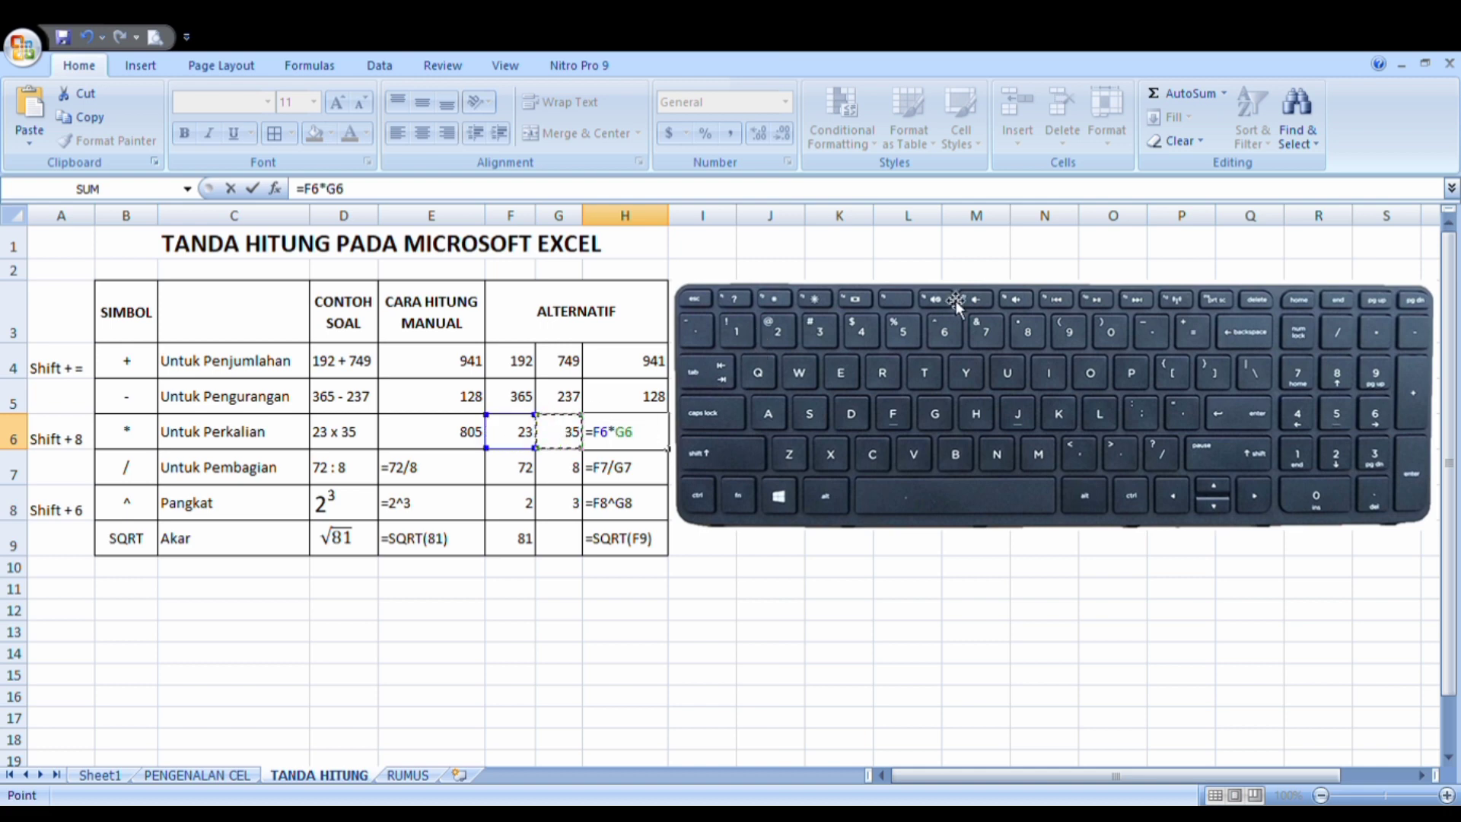
key("Return")
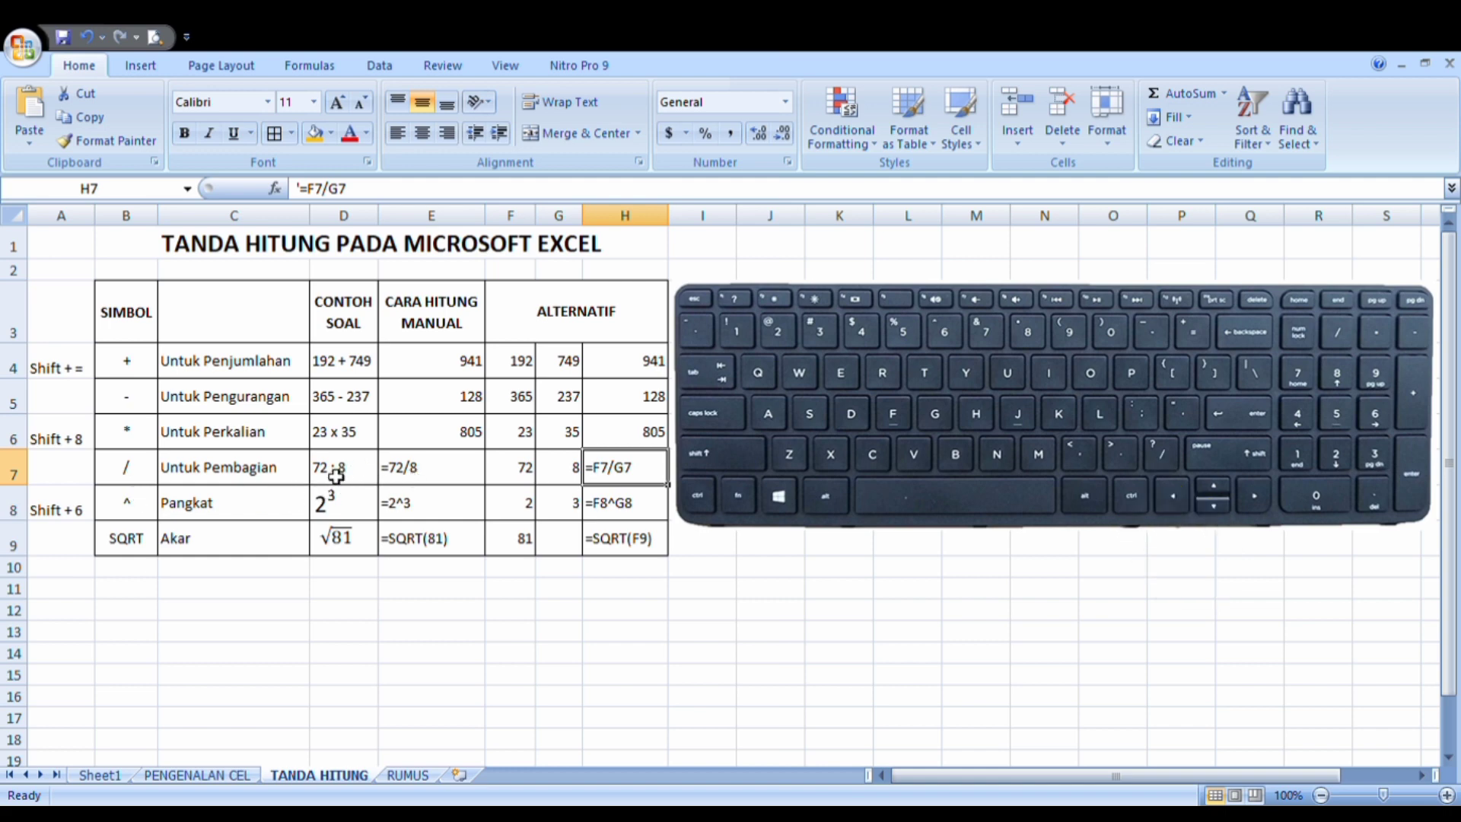
Enter the manual division formula =72/8 in cell E7, replacing the text version.
left_click(409, 468)
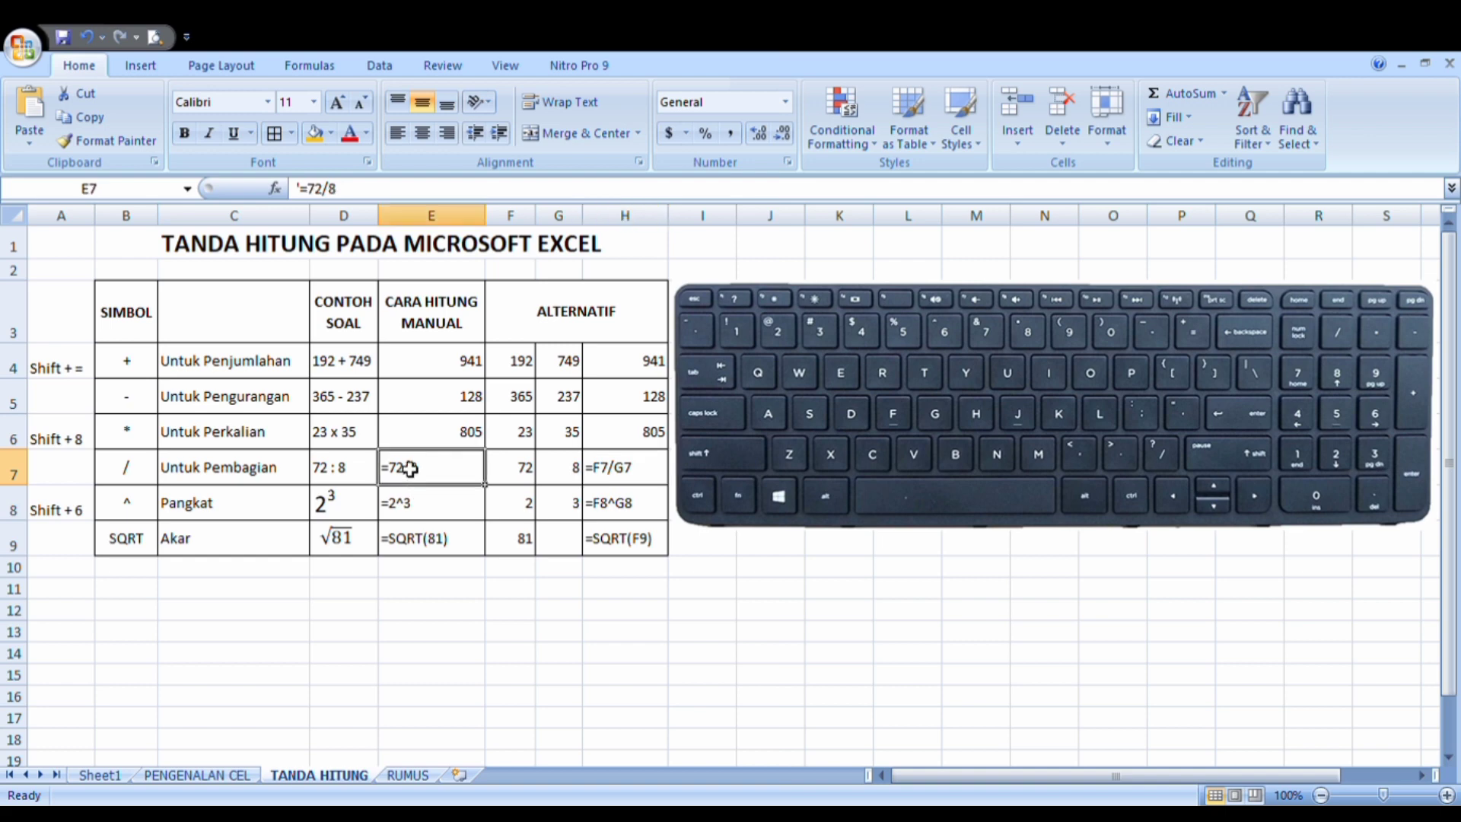
type("=")
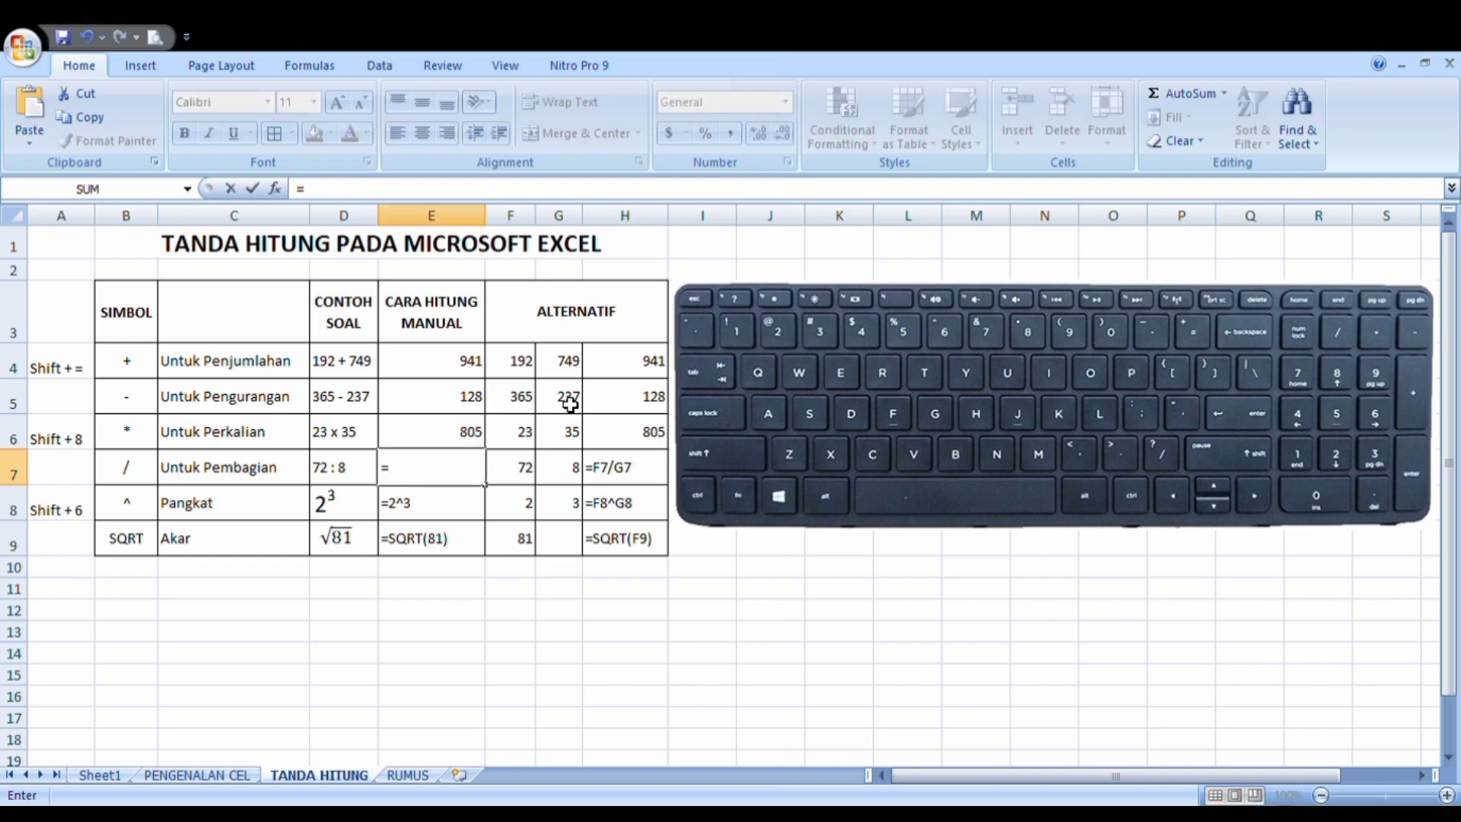
type("72/8")
key("Return")
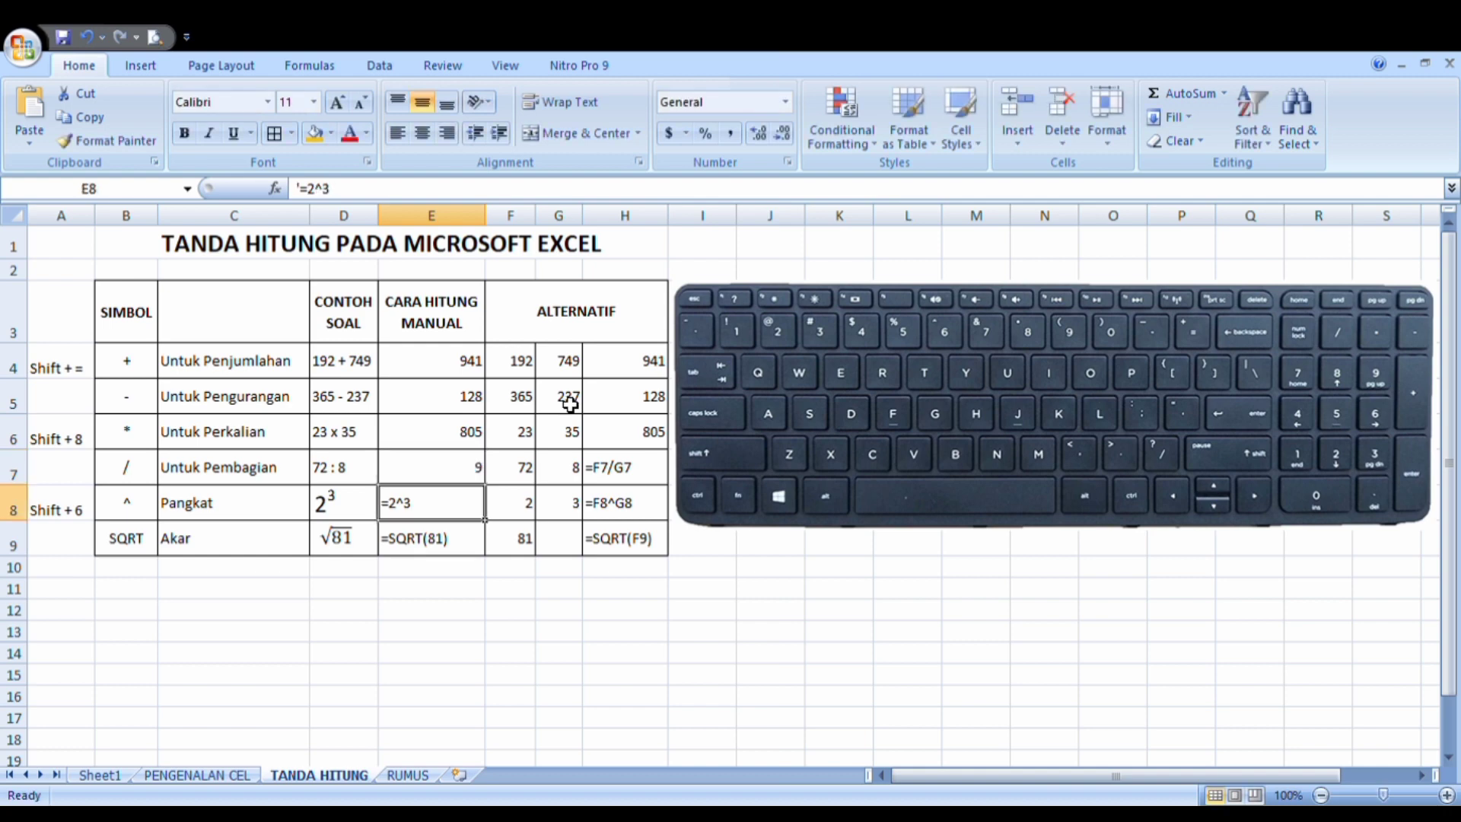
Enter the cell-reference division formula =F7/G7 in cell H7, using the two number cells in that row.
left_click(635, 467)
type("=")
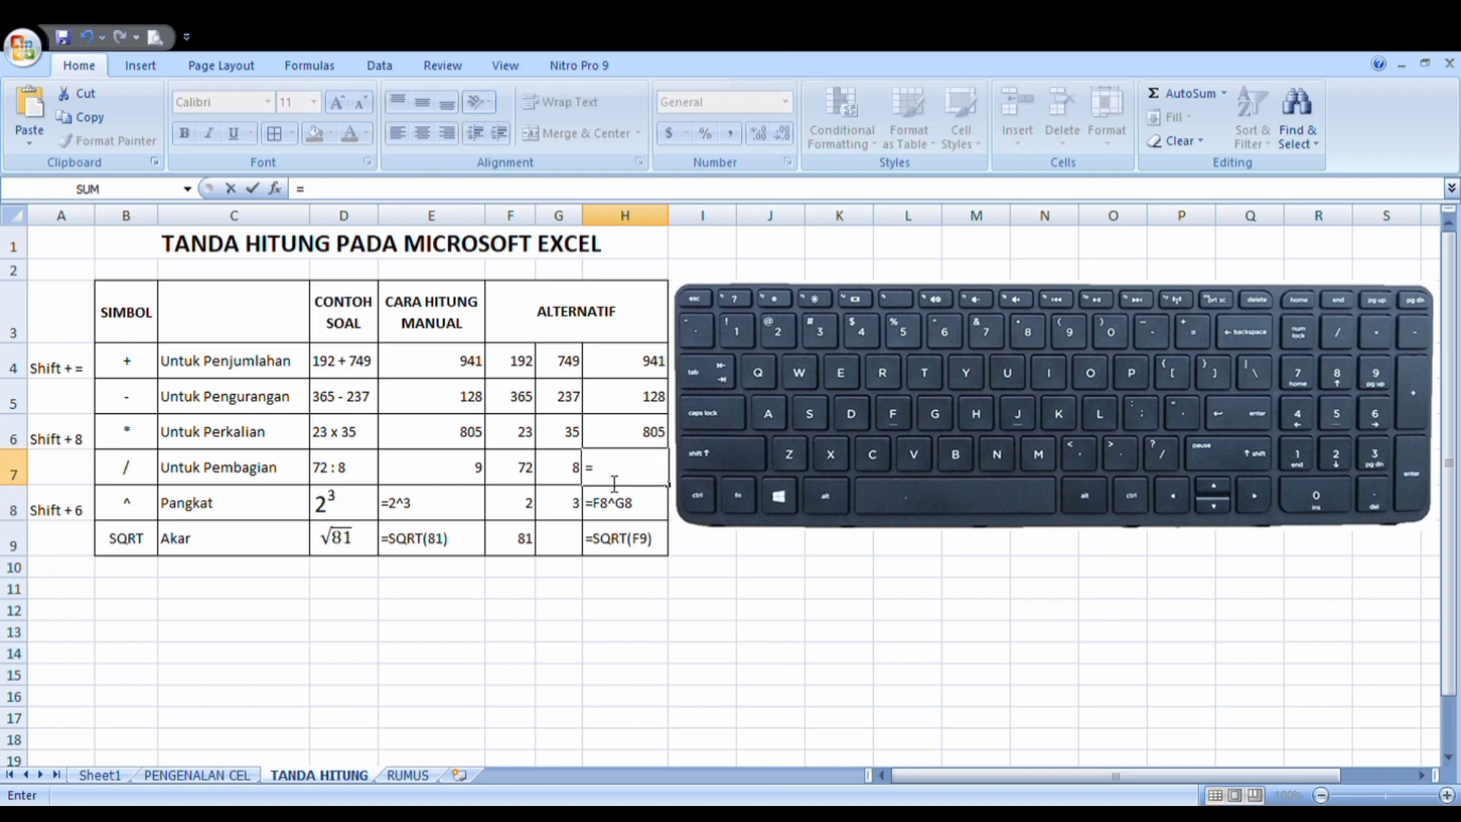
left_click(522, 477)
type("/")
left_click(576, 475)
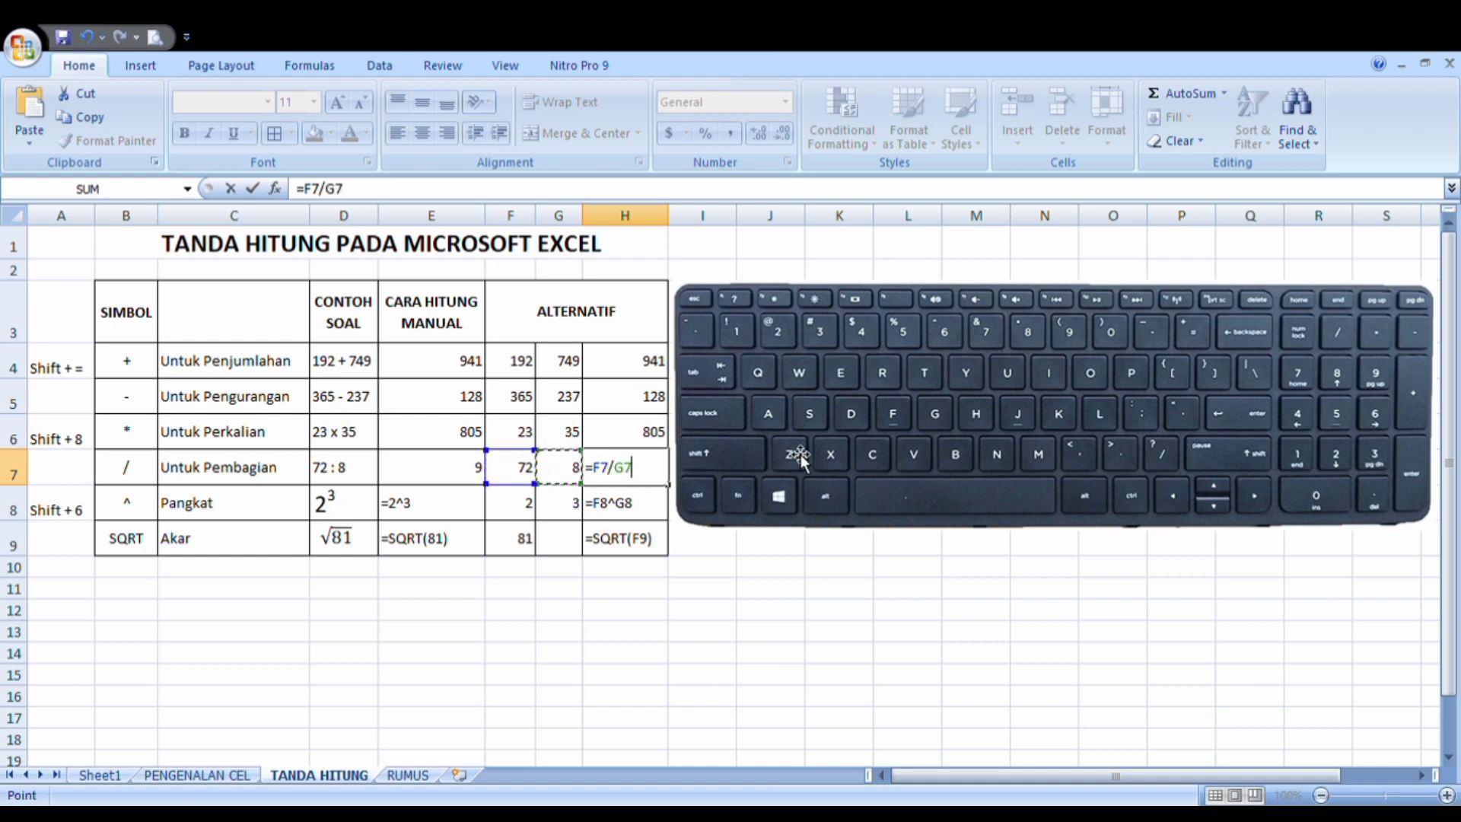
key("Return")
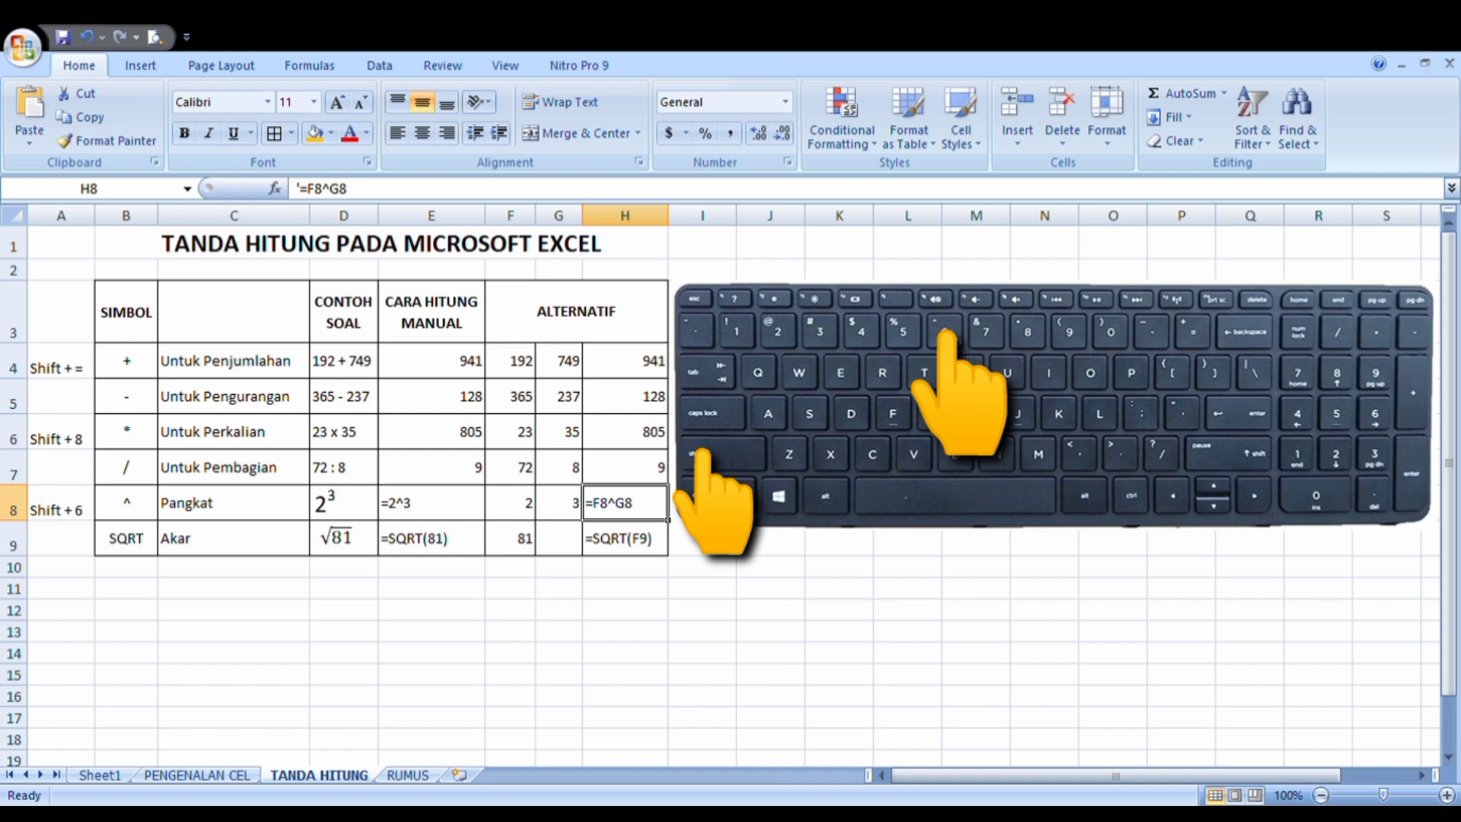
Review the Pangkat row's symbol, label and example, and enter the manual power formula =2^3 in cell E8.
left_click(128, 499)
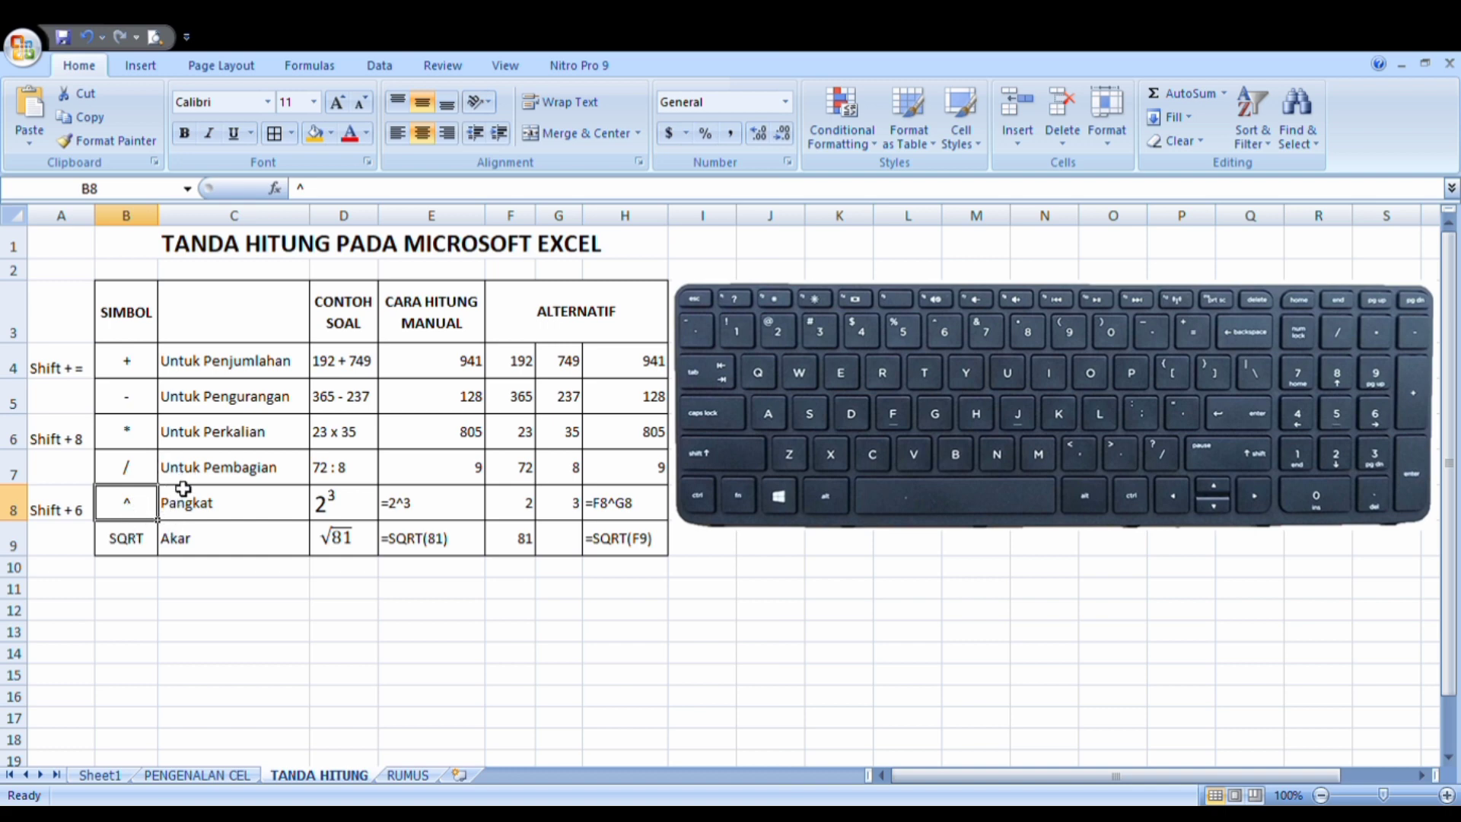
left_click(243, 514)
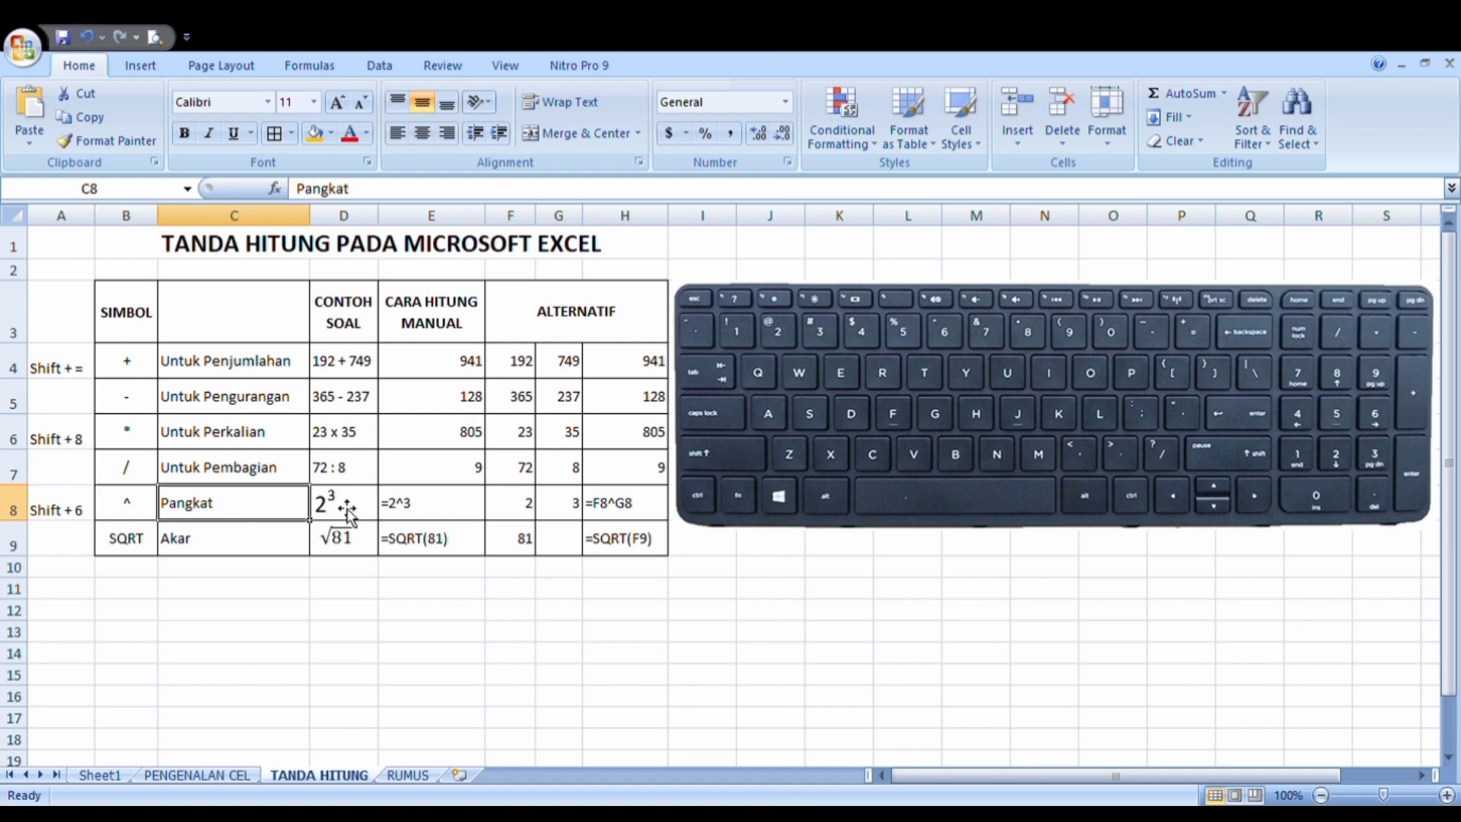
left_click(376, 502)
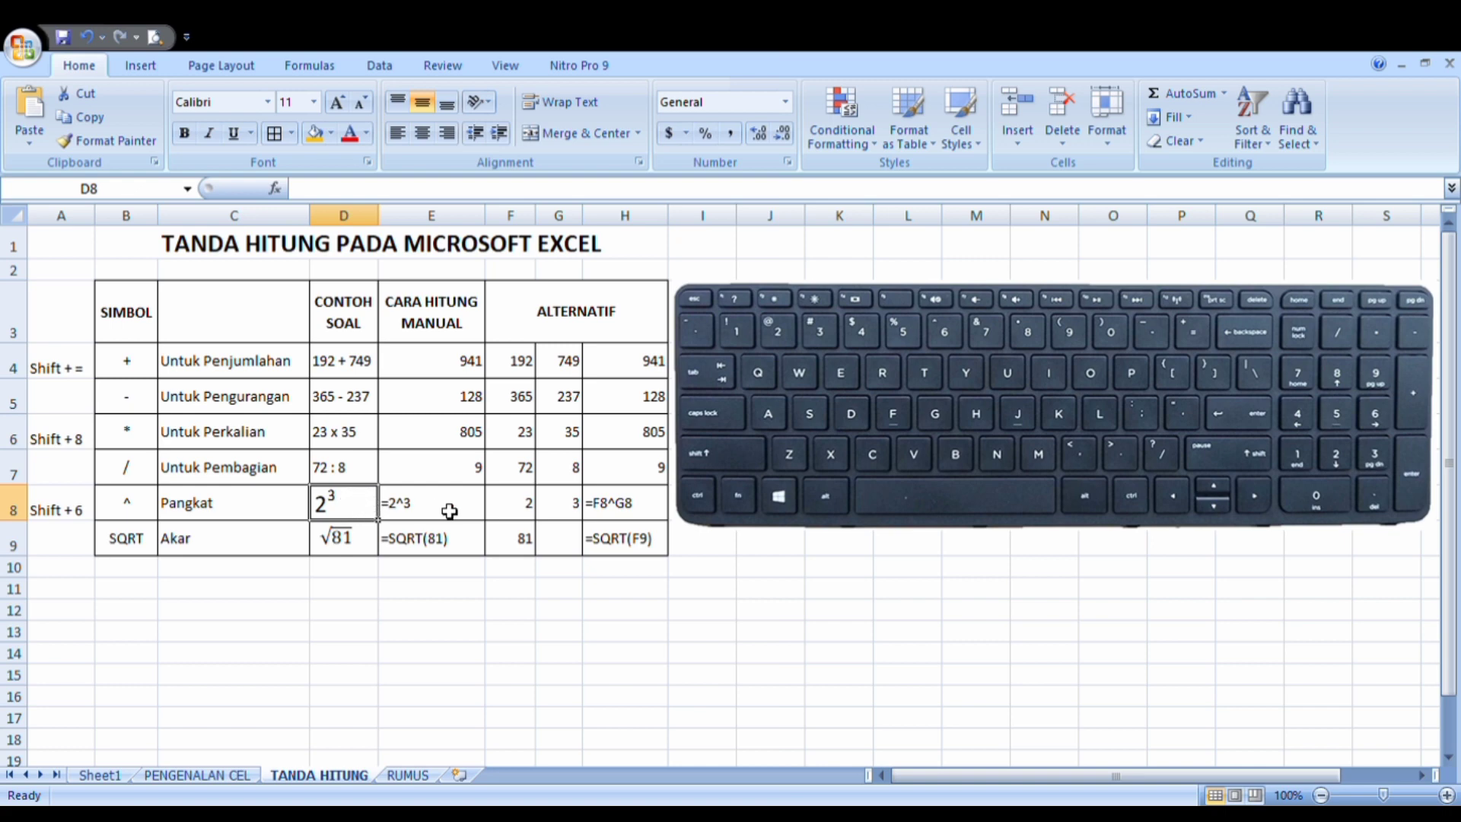
left_click(438, 506)
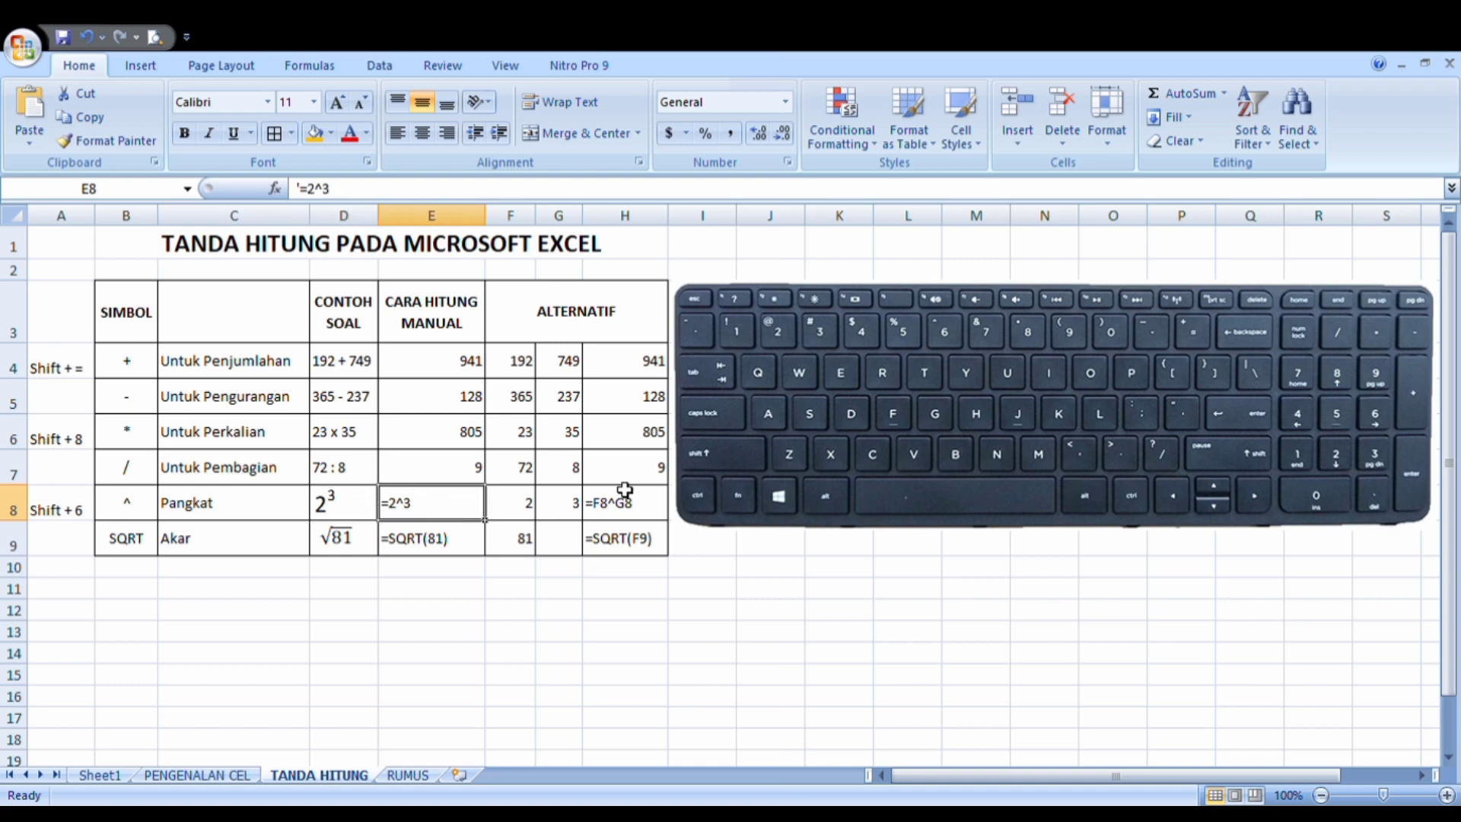
type("=2")
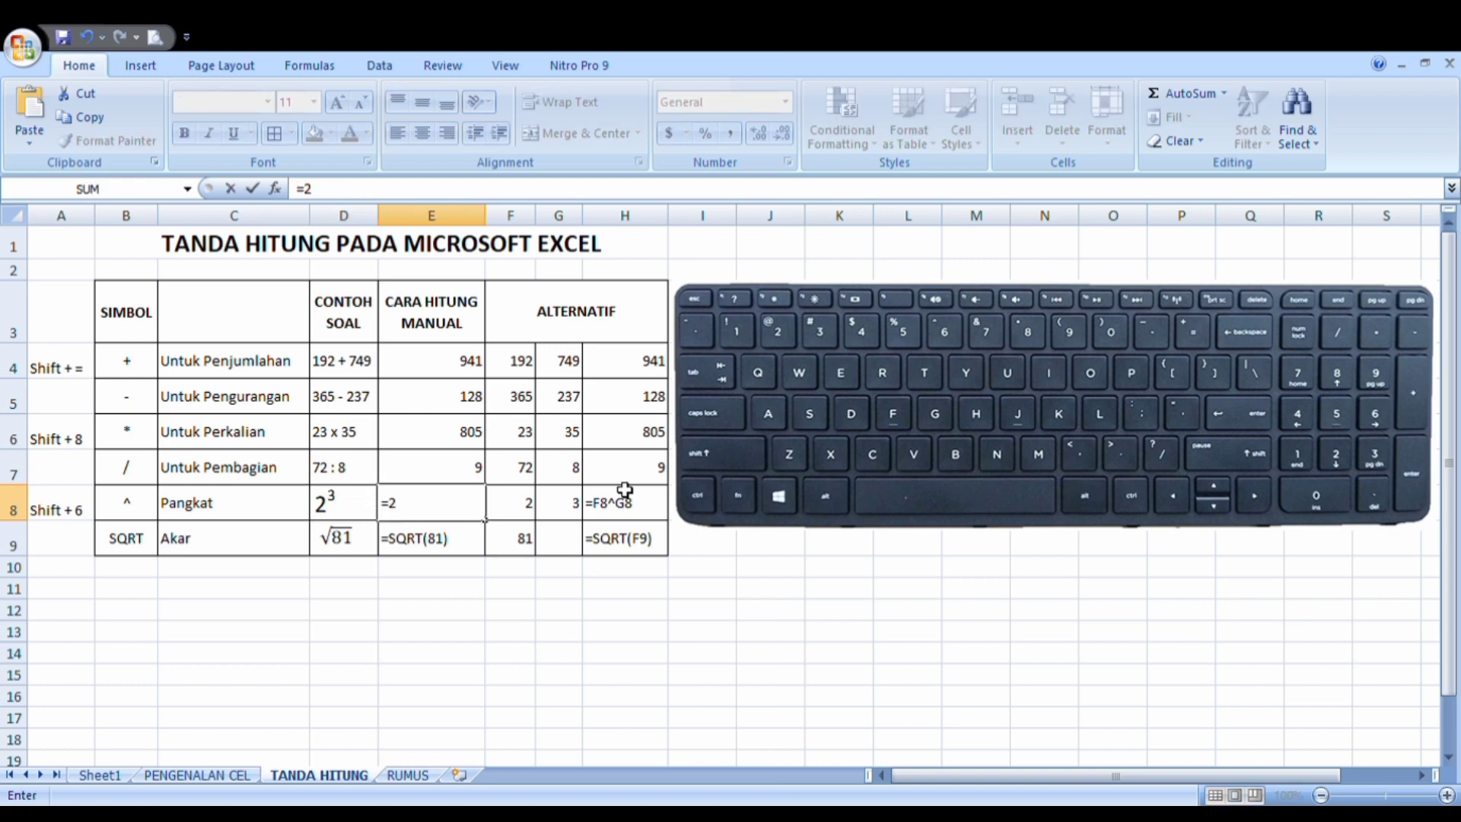
type("^3")
key("Return")
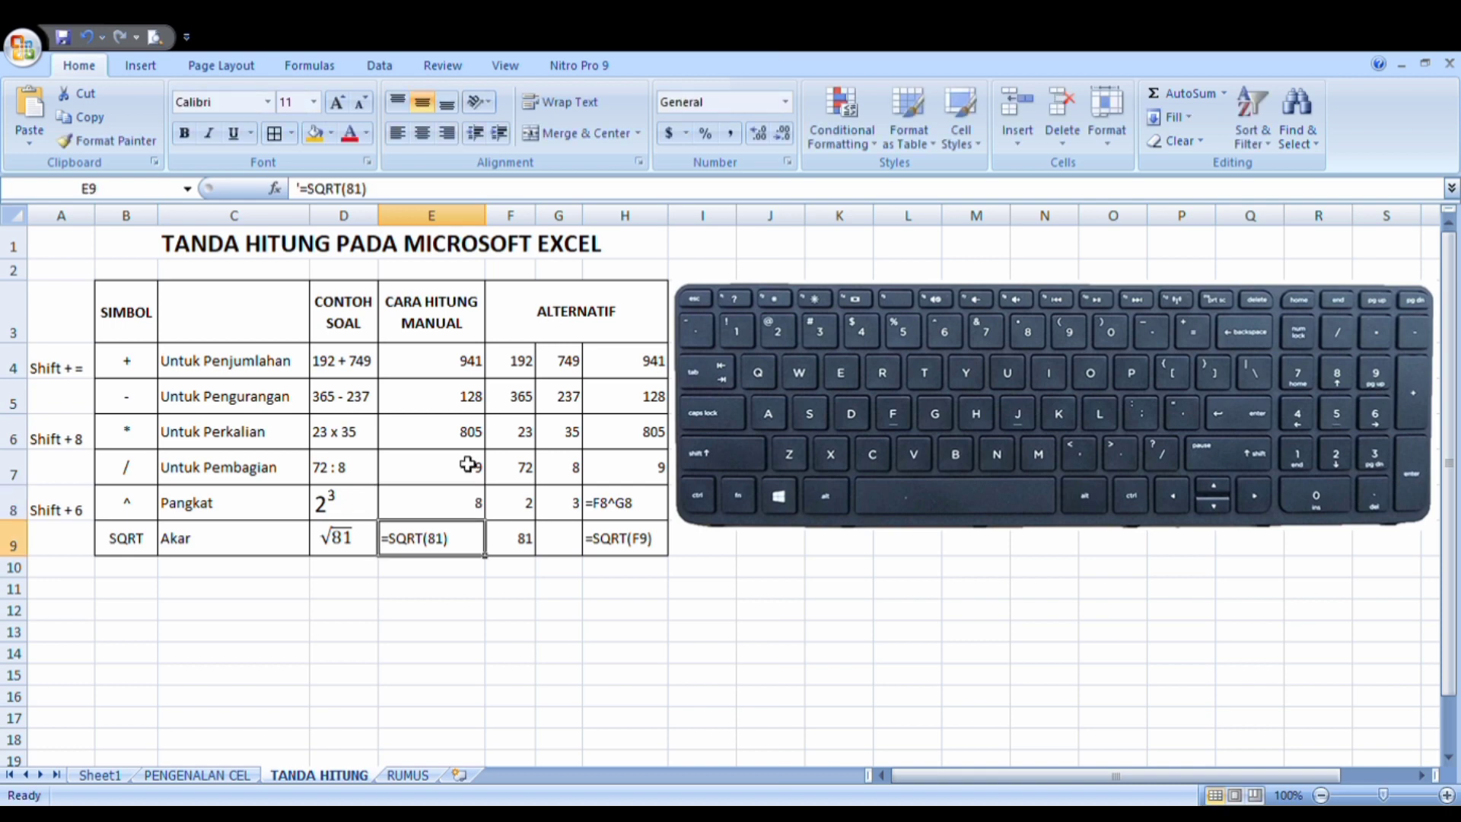
Replace the text in cell H8 with the cell-reference power formula =F8^G8.
left_click(625, 506)
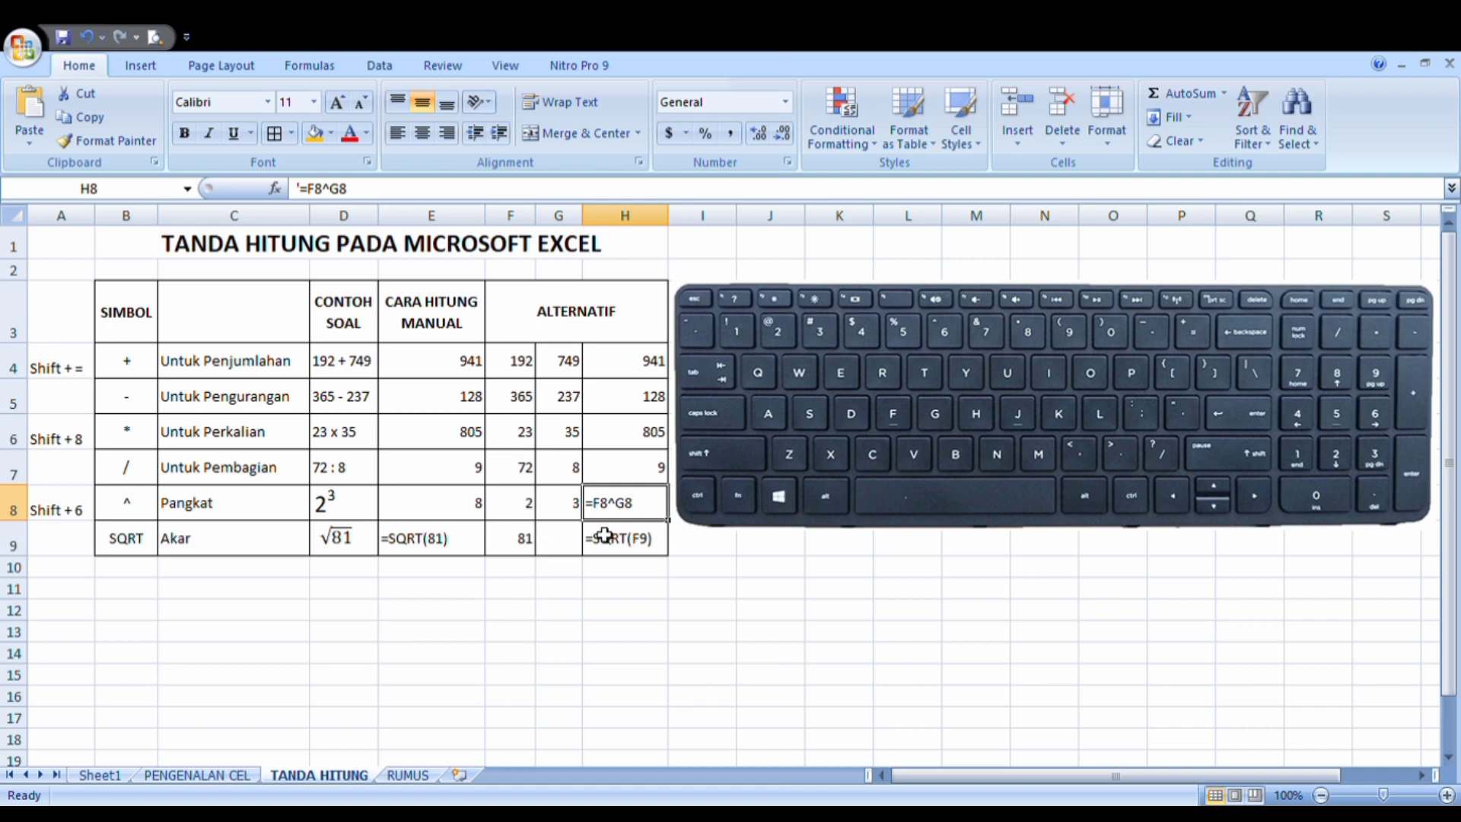
key("Delete")
type("=")
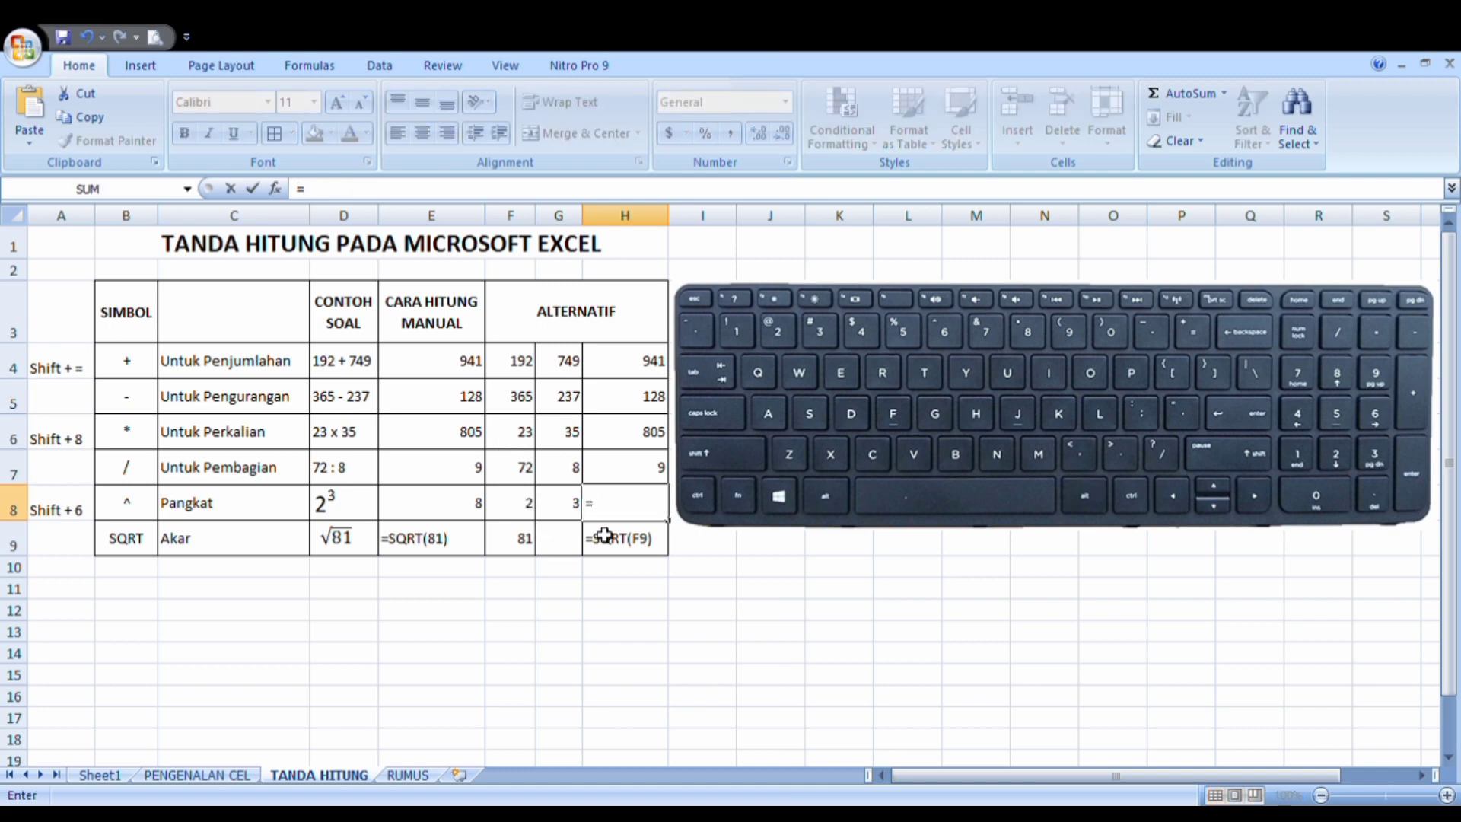
left_click(525, 513)
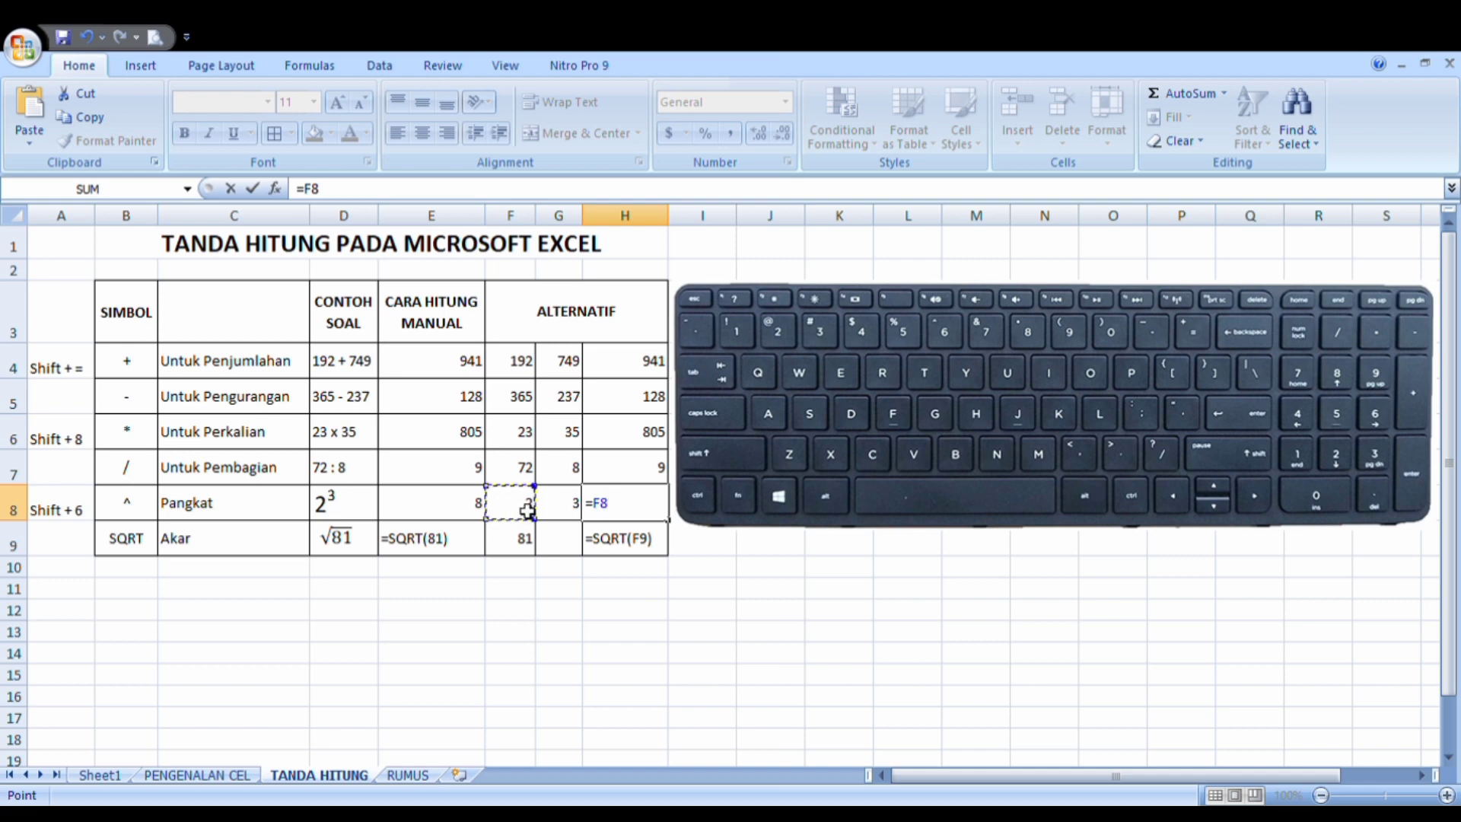
type("^")
left_click(572, 506)
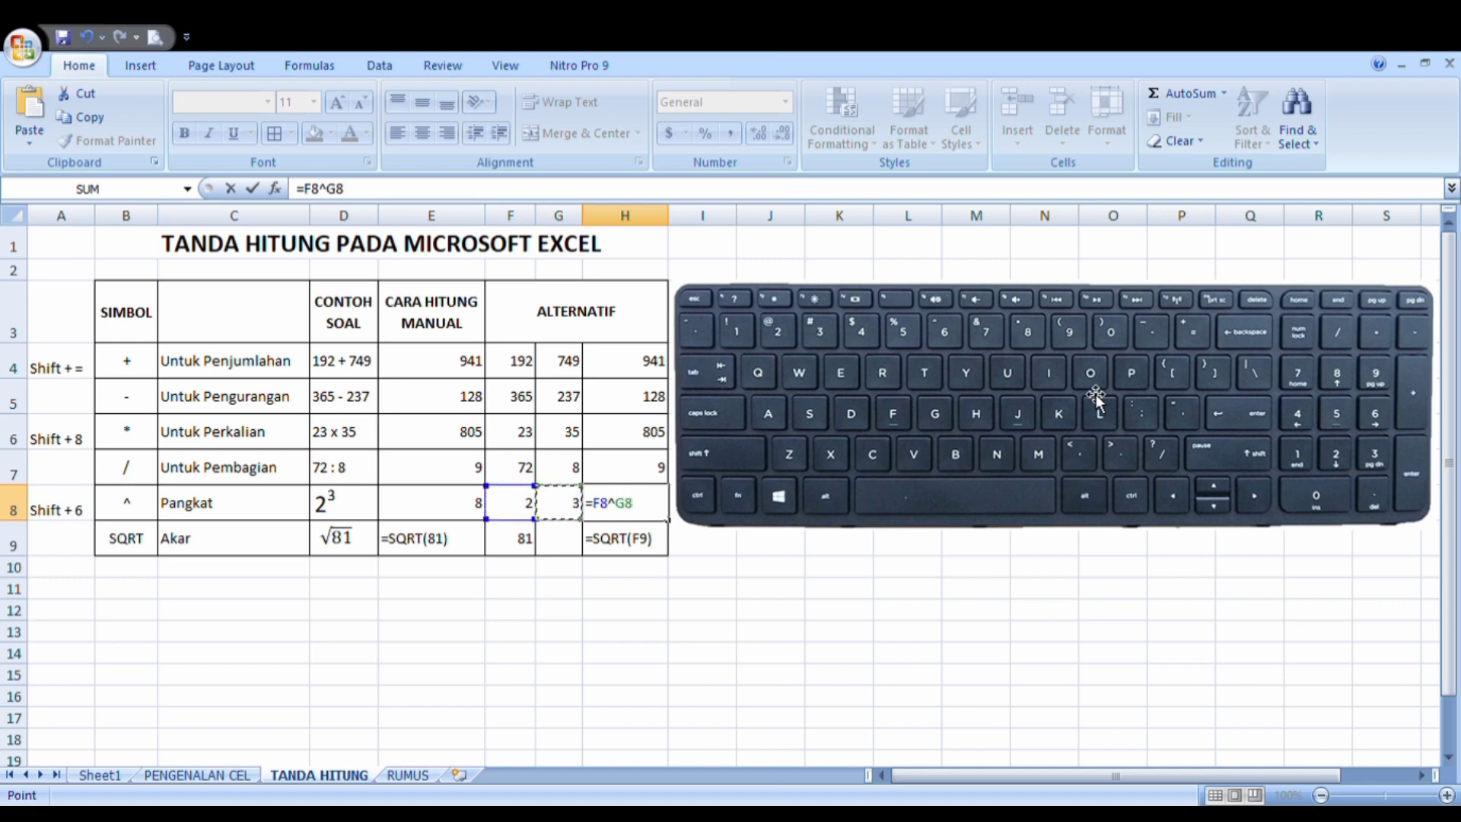
key("Return")
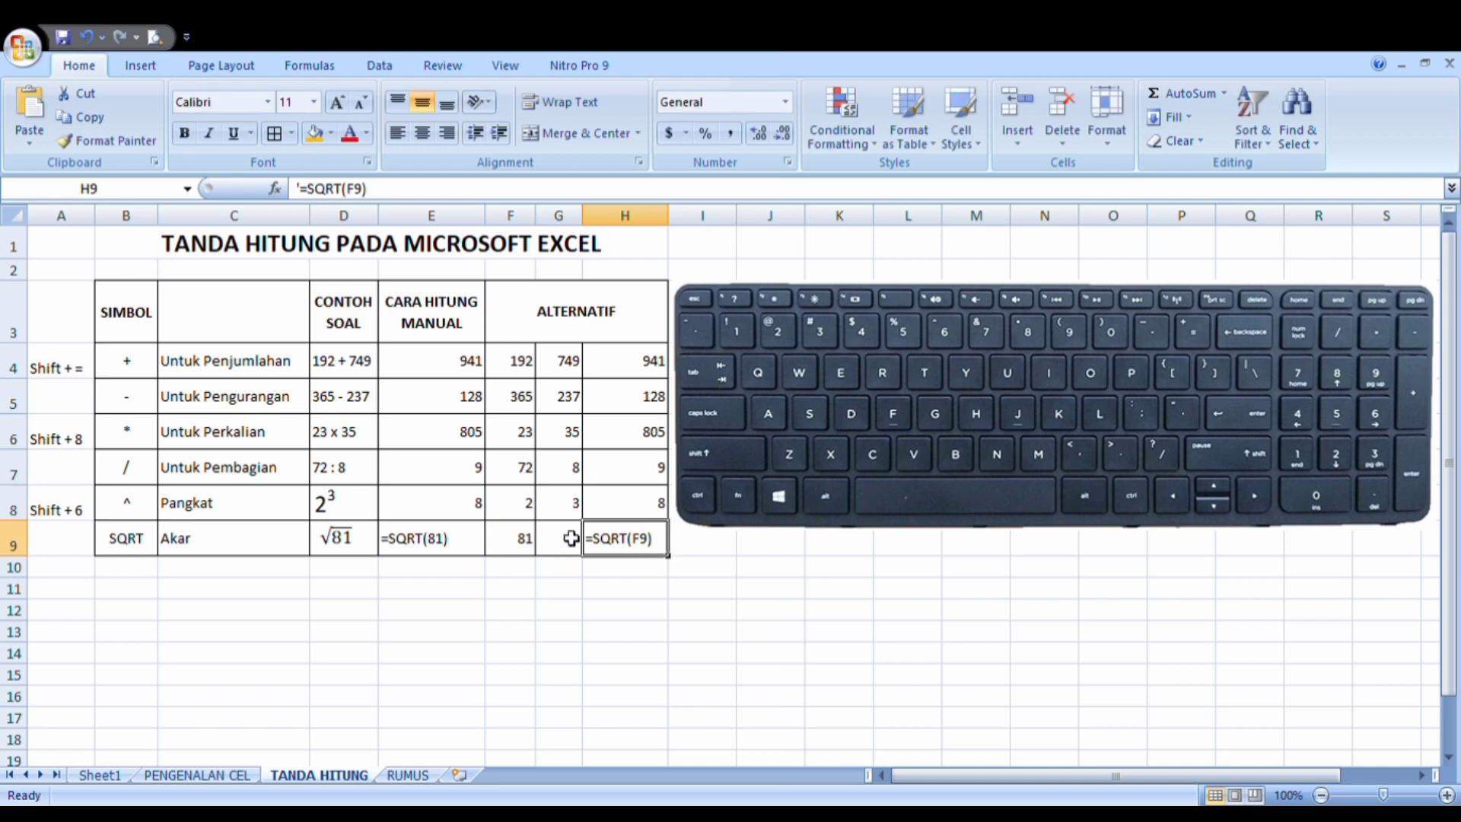
Review the Akar row and enter the manual square root formula =SQRT(81) in cell E9.
left_click(268, 683)
left_click(218, 552)
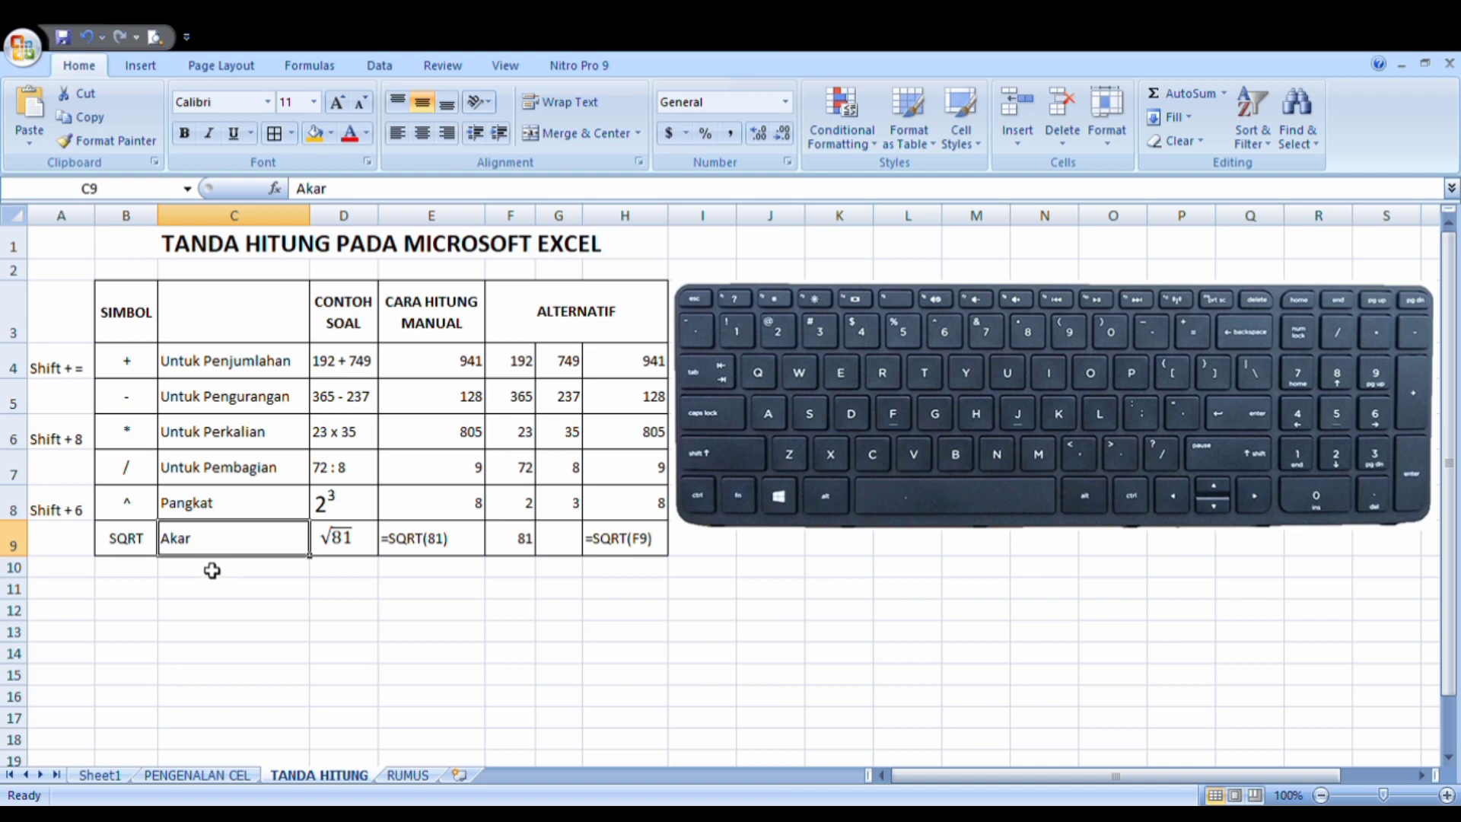
left_click(324, 605)
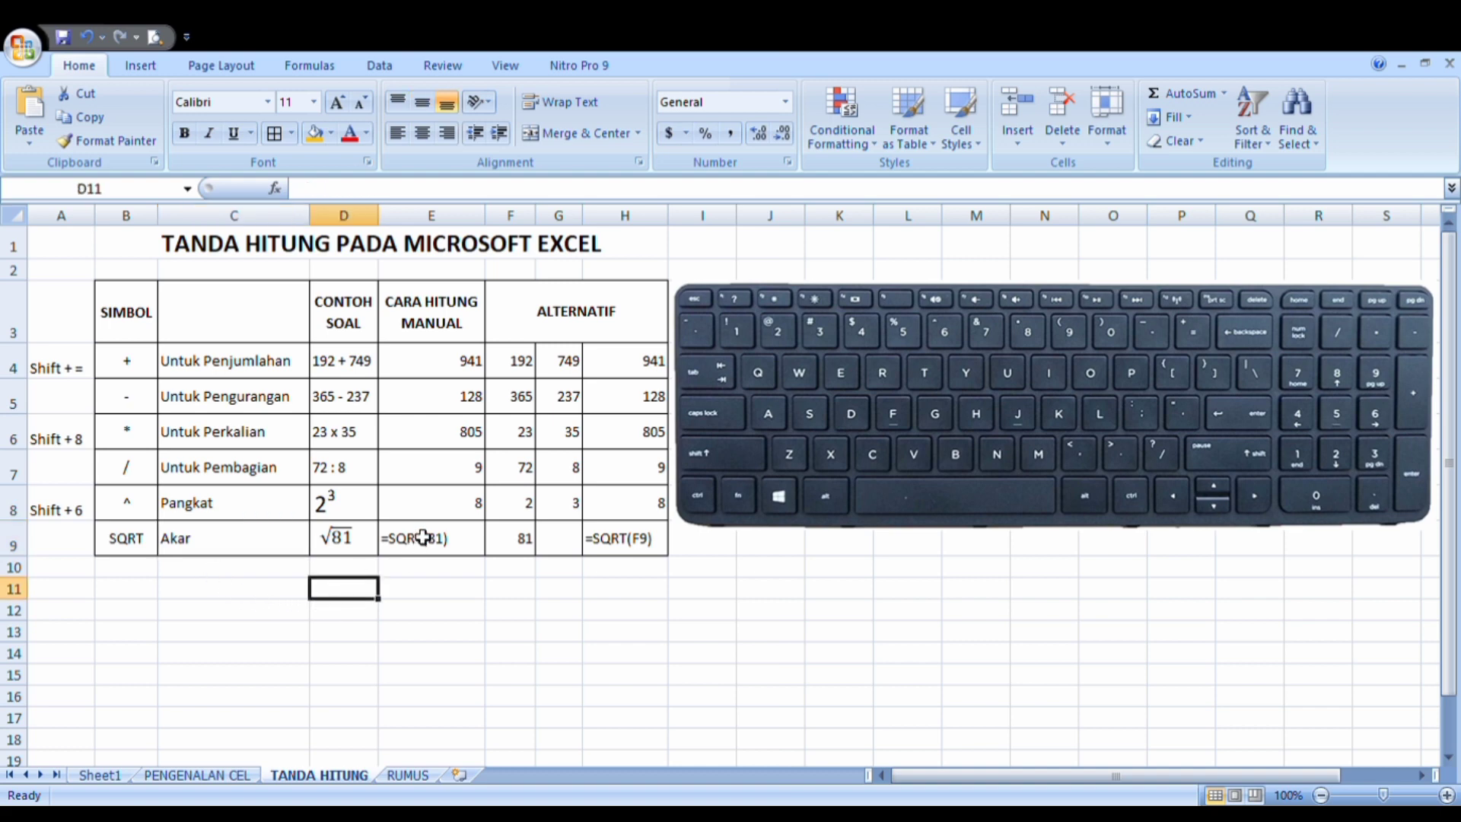
left_click(411, 543)
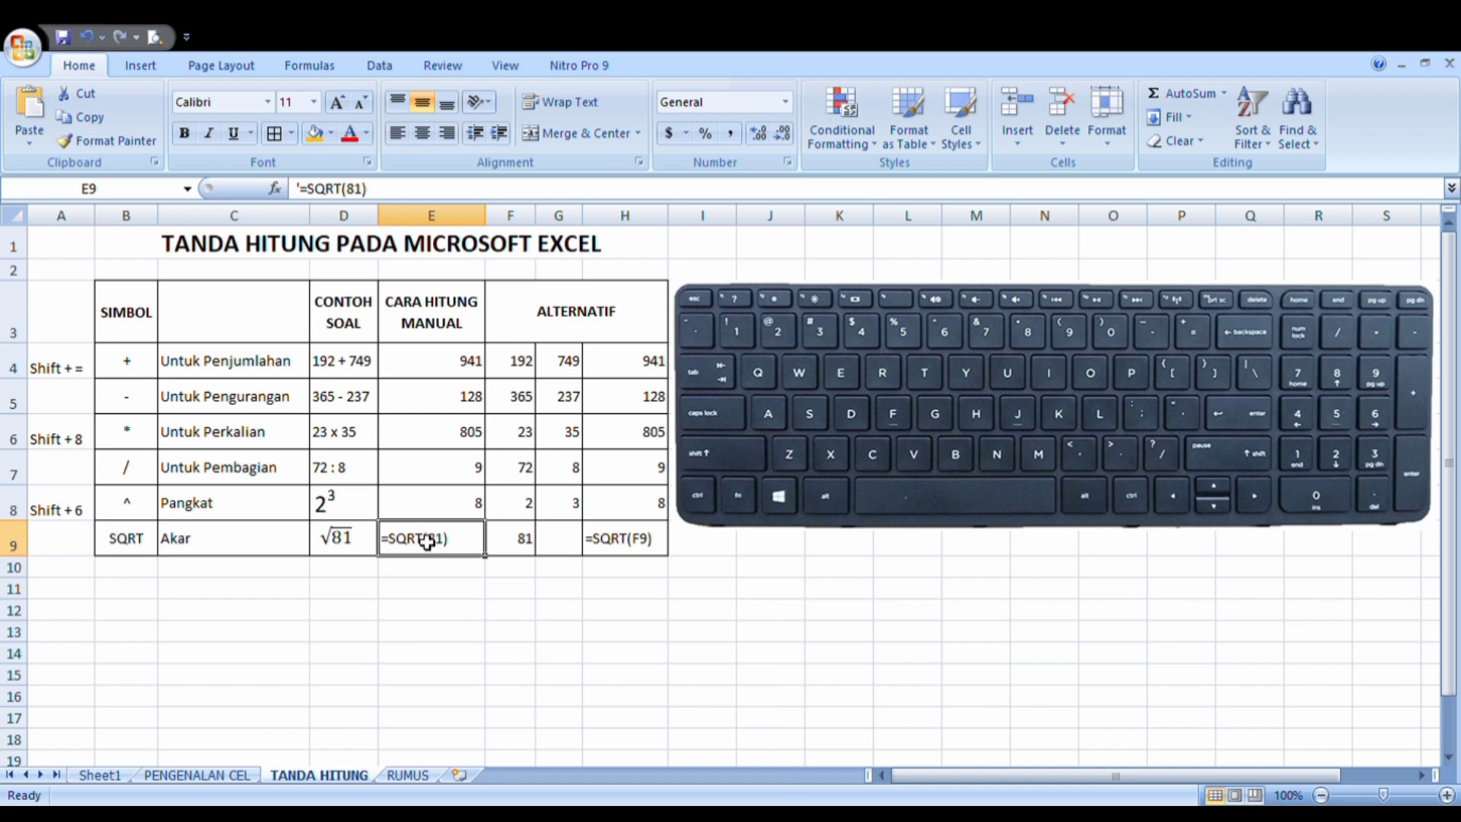
type("=")
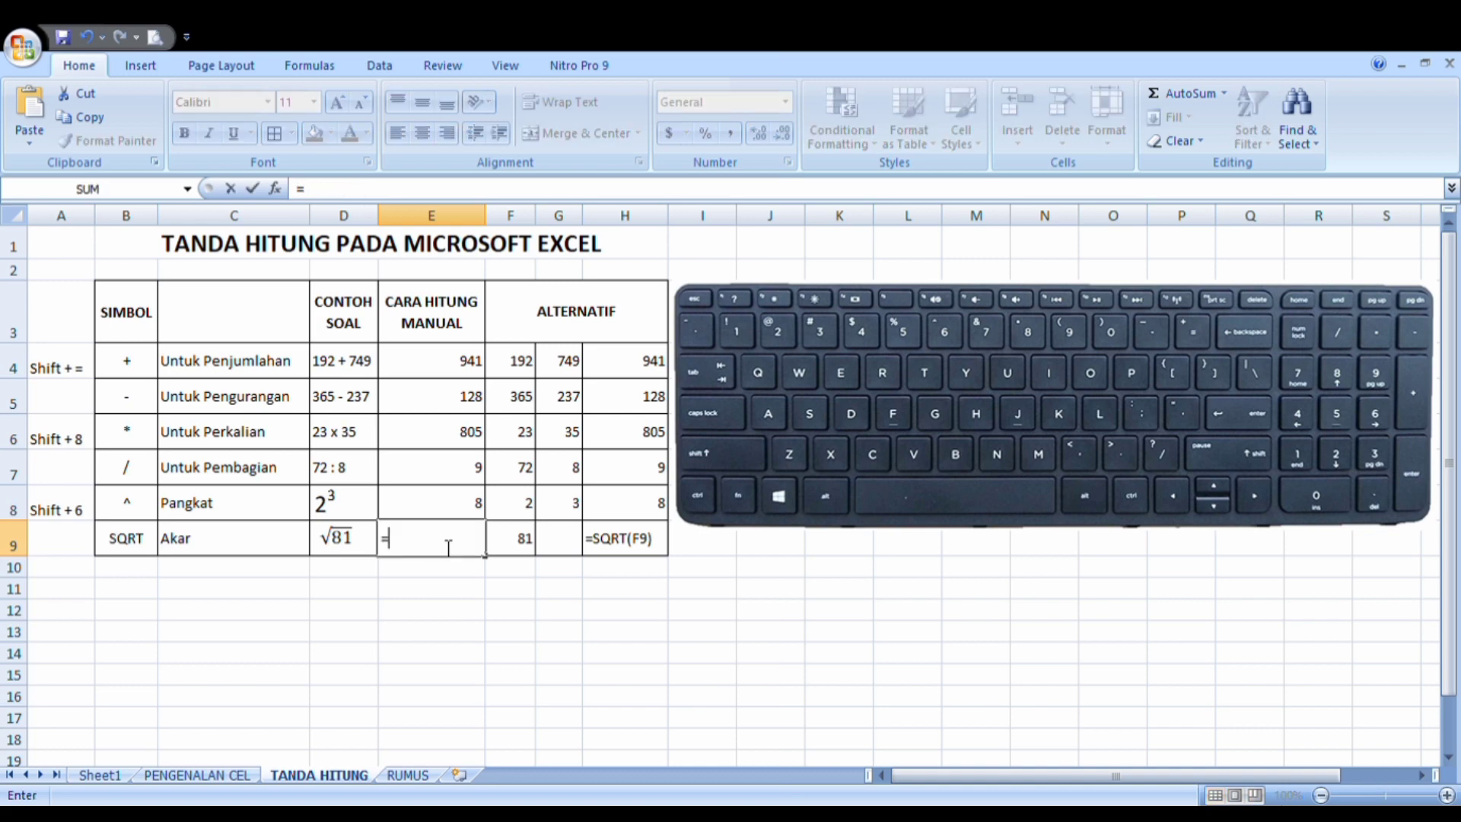
type("SQRT")
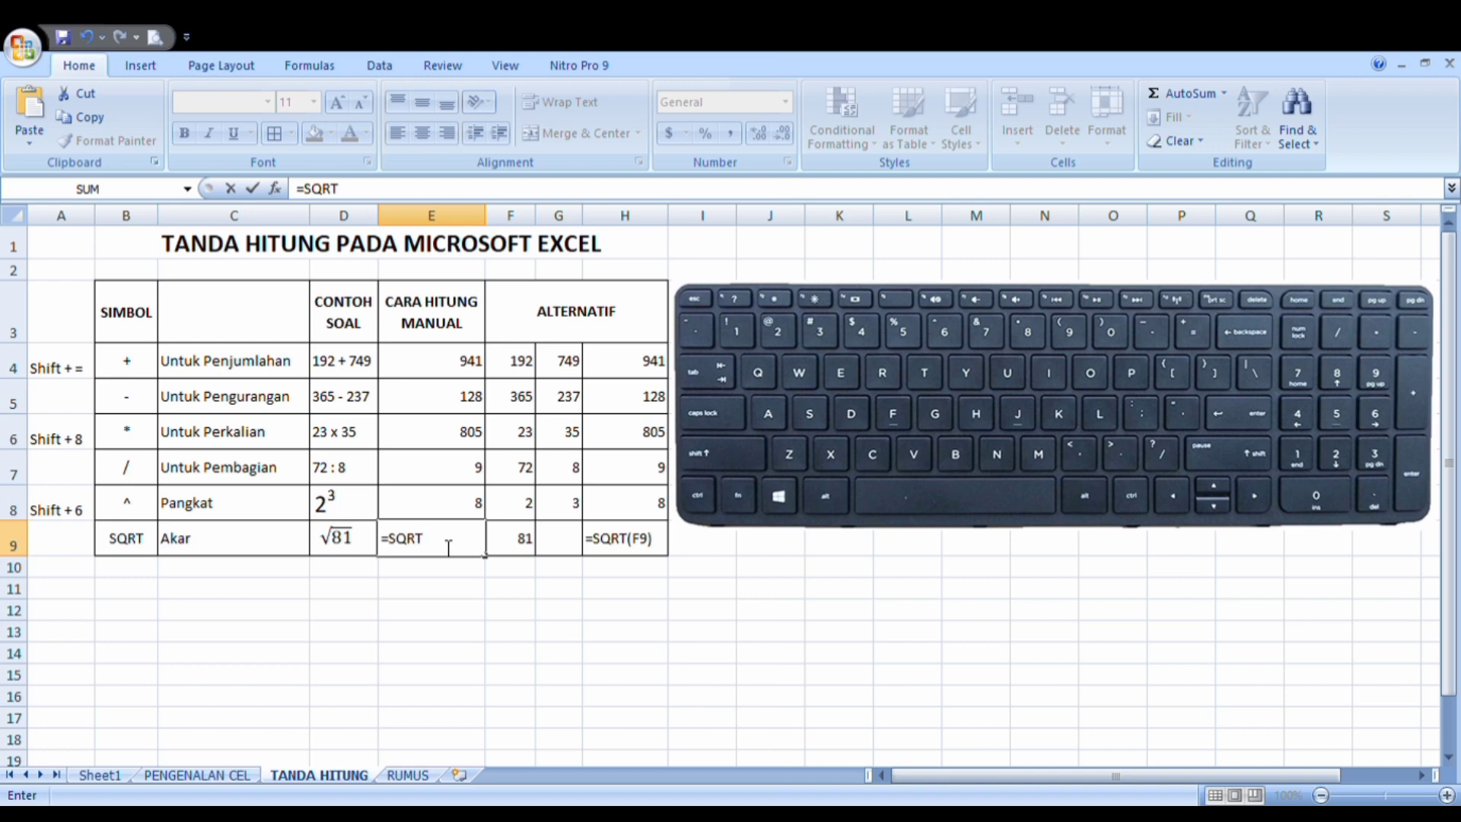
type("(")
type("81")
key("Return")
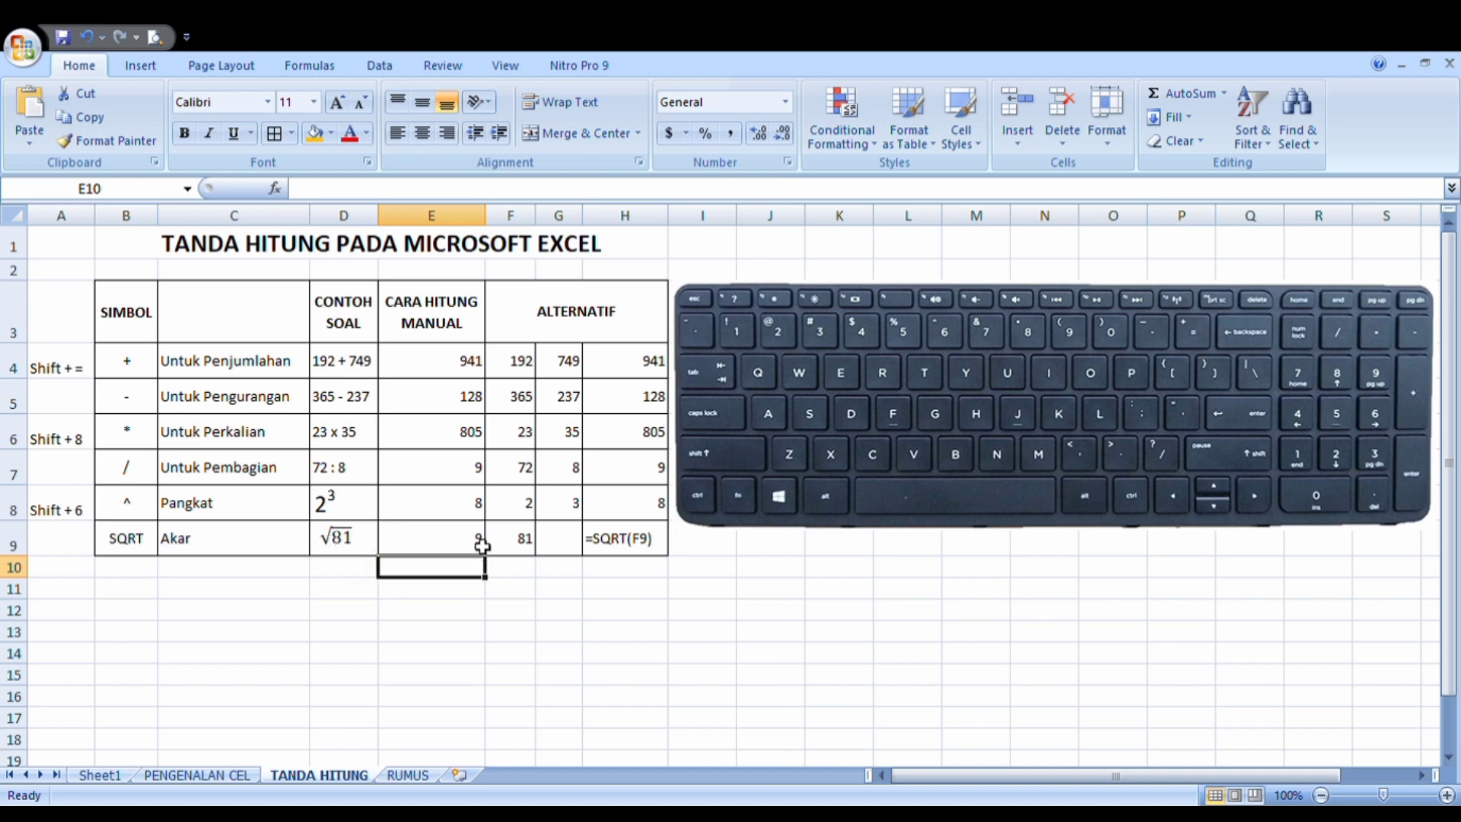
Enter the cell-reference square root formula =SQRT(F9) in cell H9, replacing the text version.
left_click(630, 542)
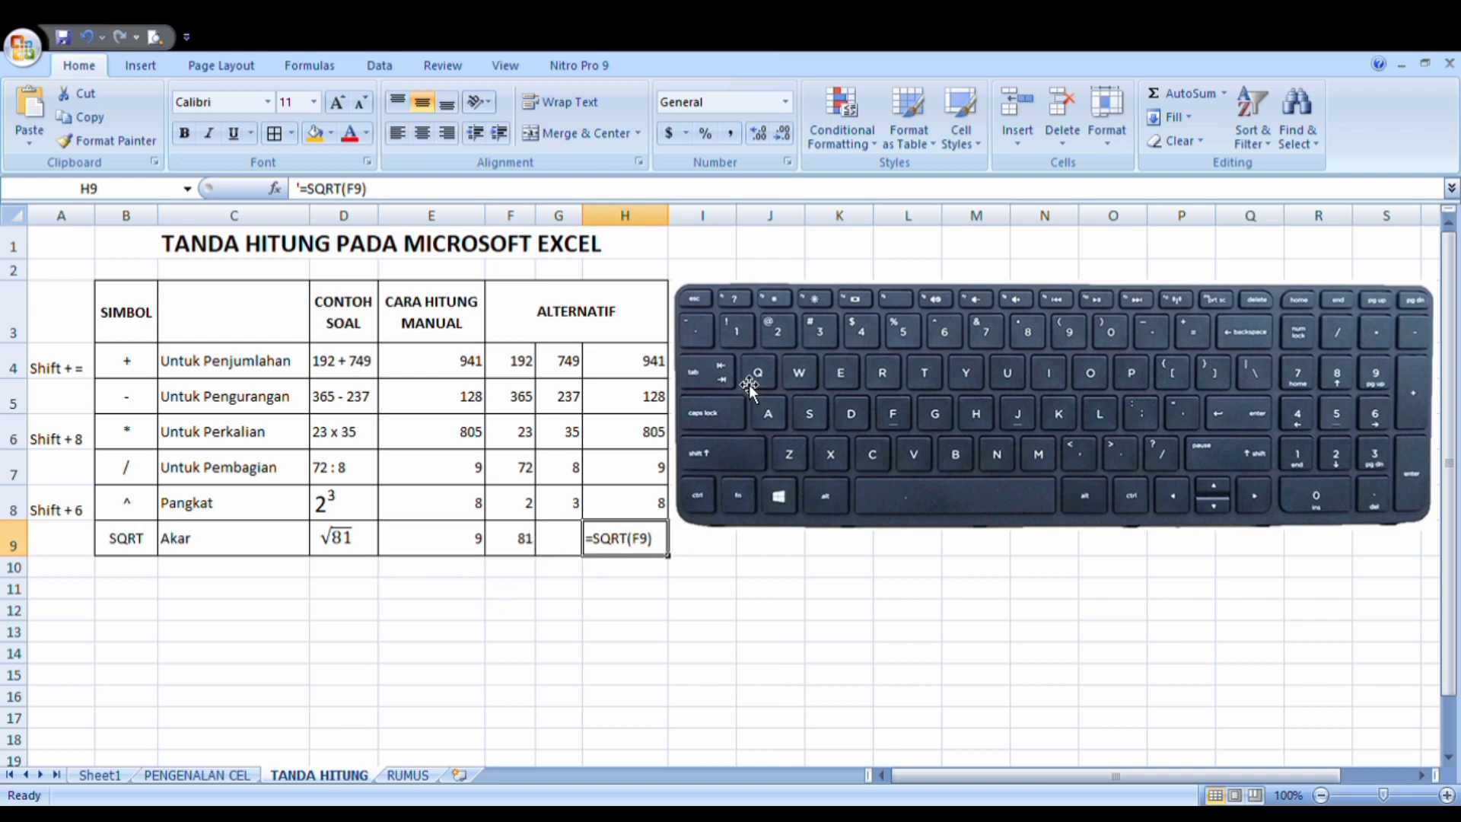
type("=")
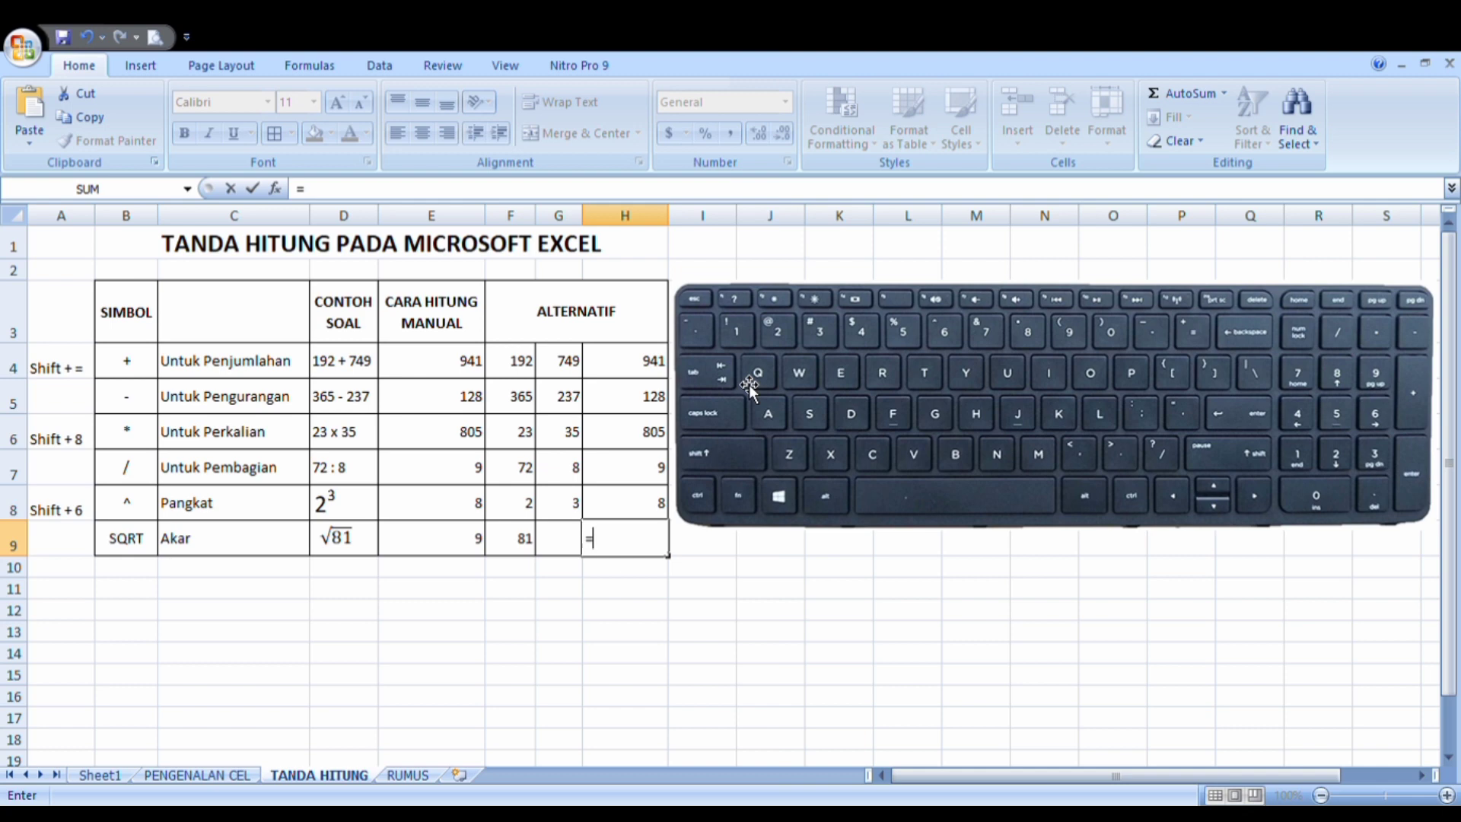
type("SQRT(")
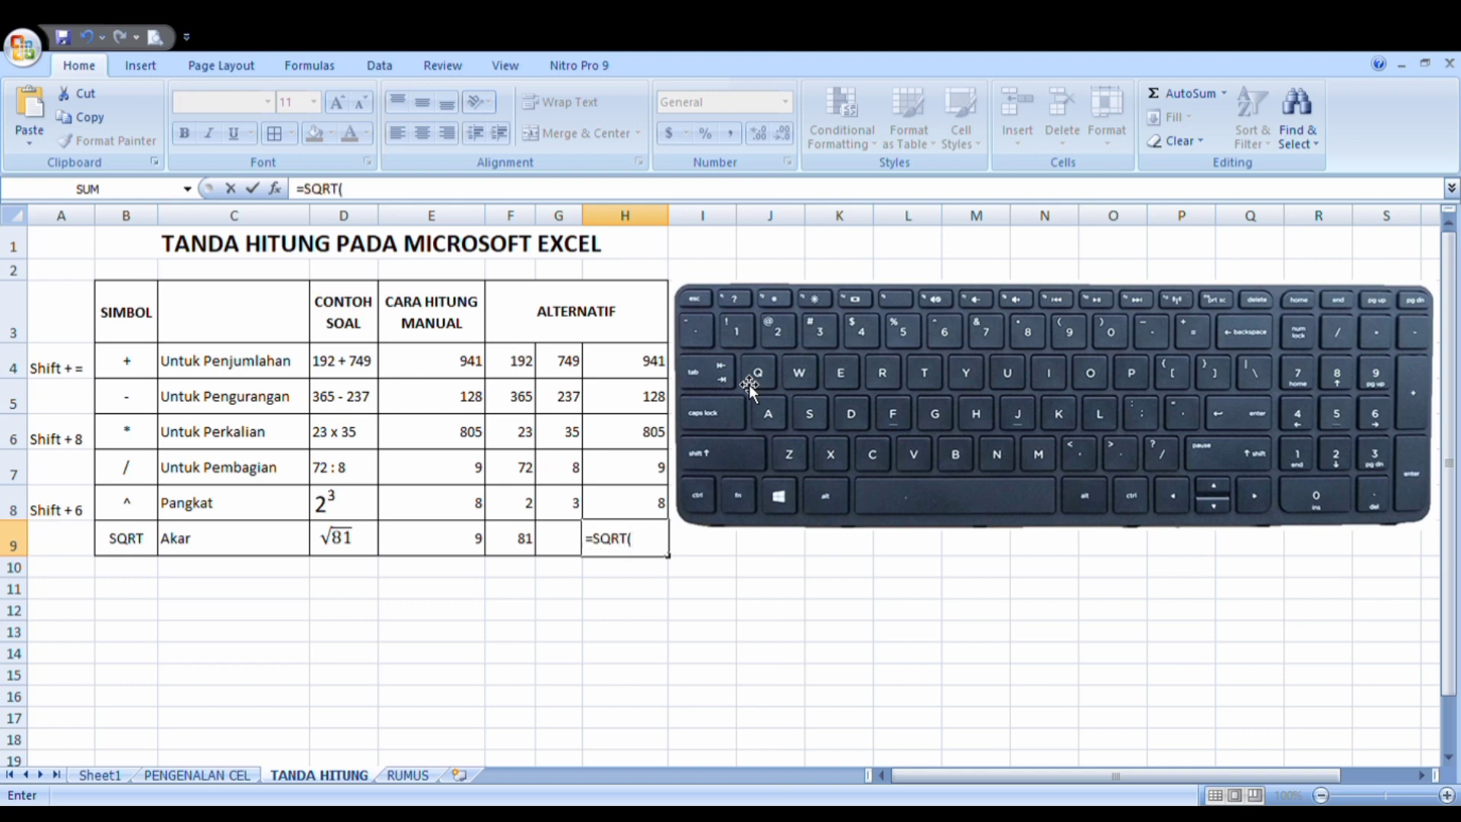
left_click(533, 542)
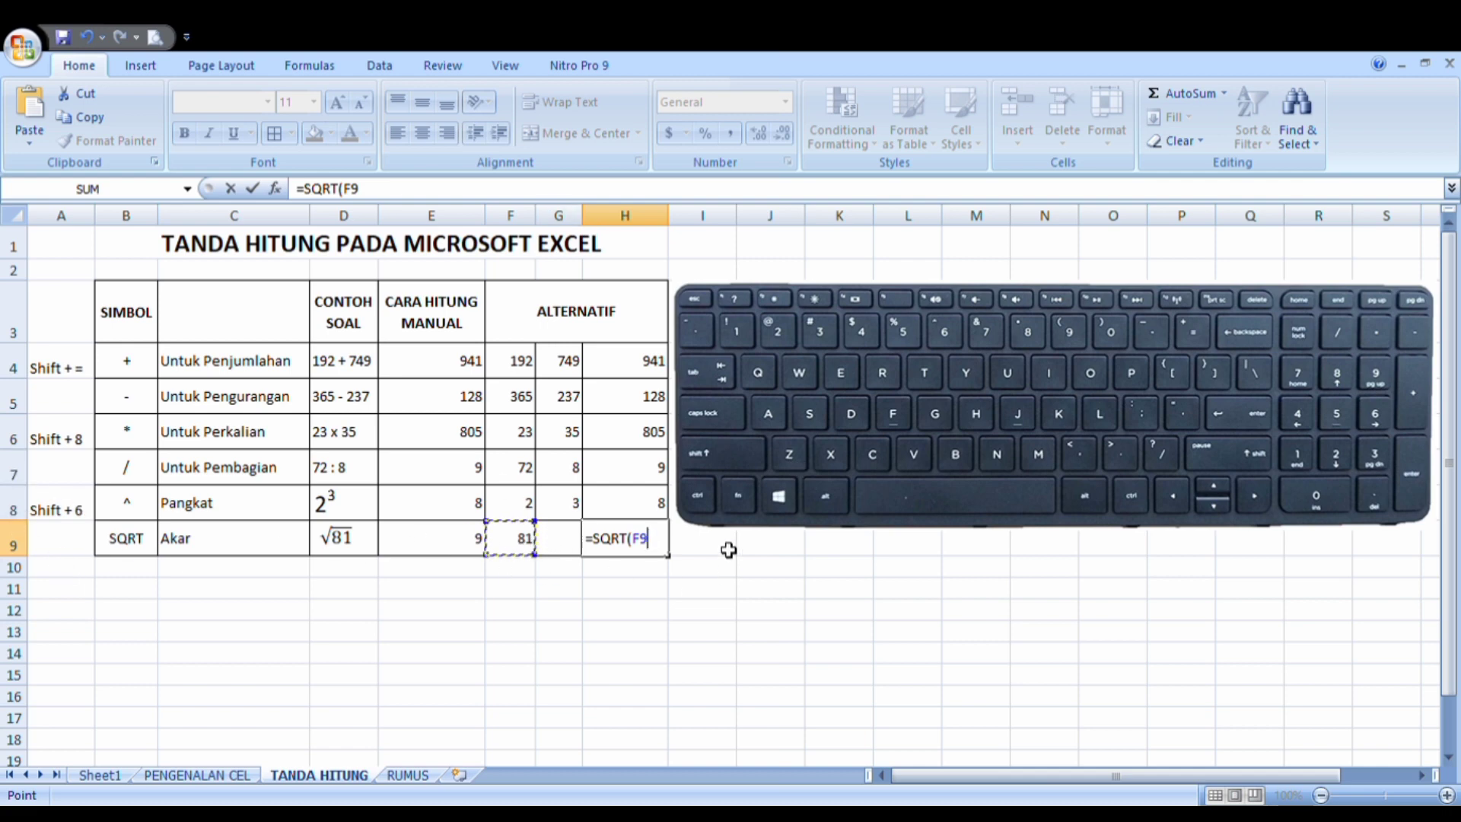
type(")")
key("Return")
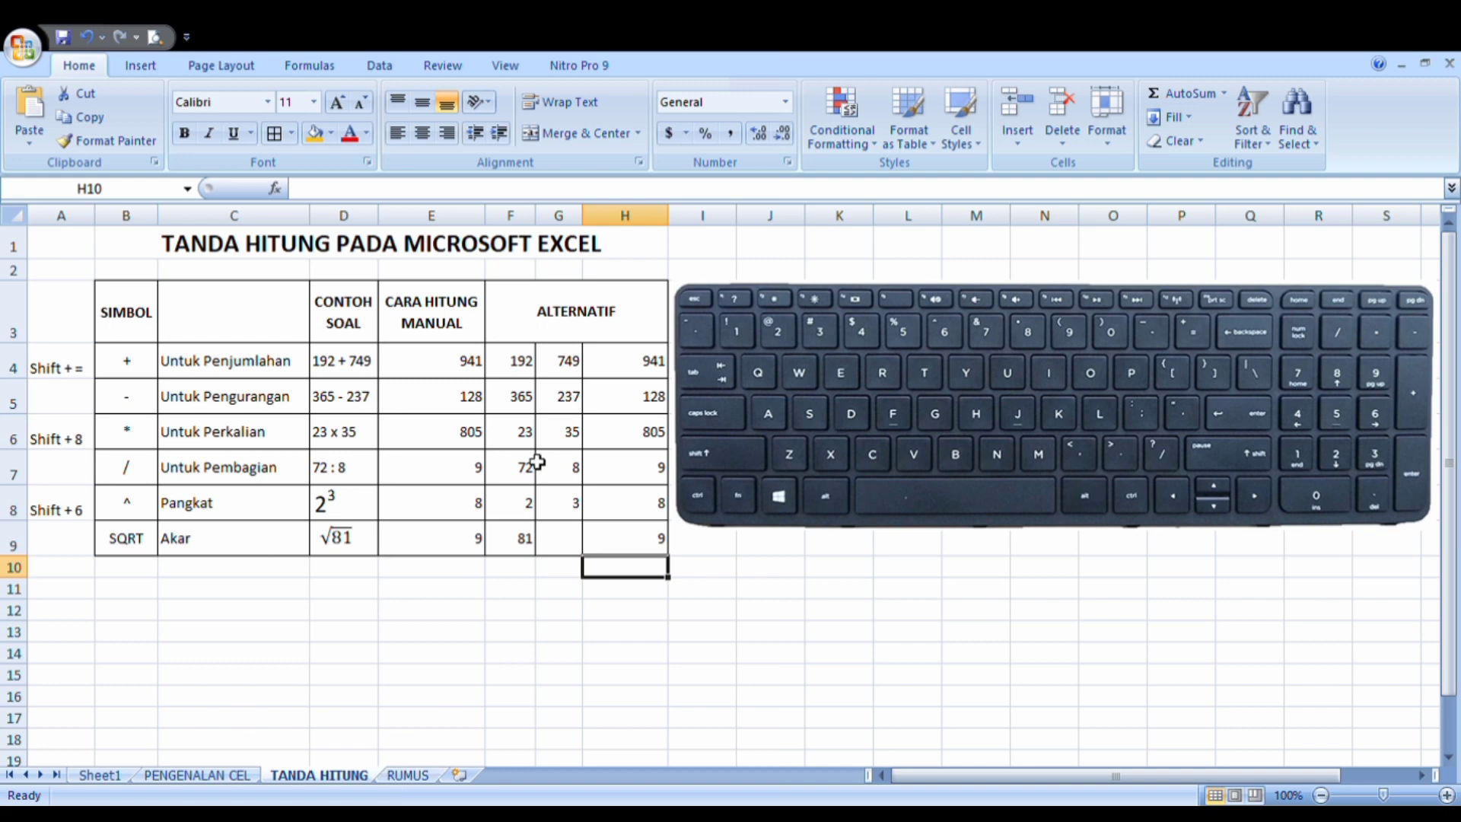
Check the manual formulas behind the addition, subtraction and multiplication results in the CARA HITUNG MANUAL column.
left_click(450, 392)
left_click(448, 366)
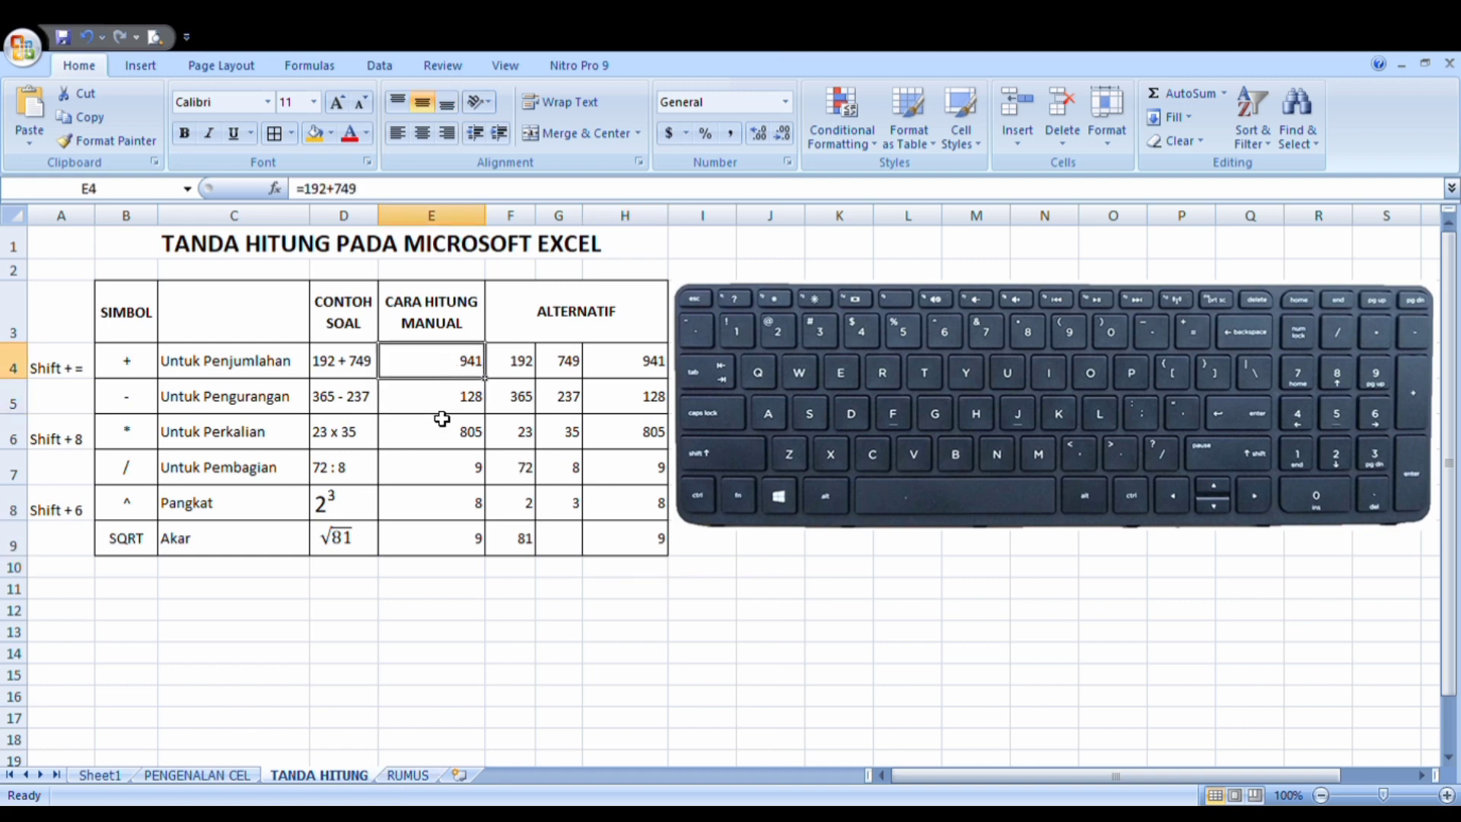
left_click(441, 423)
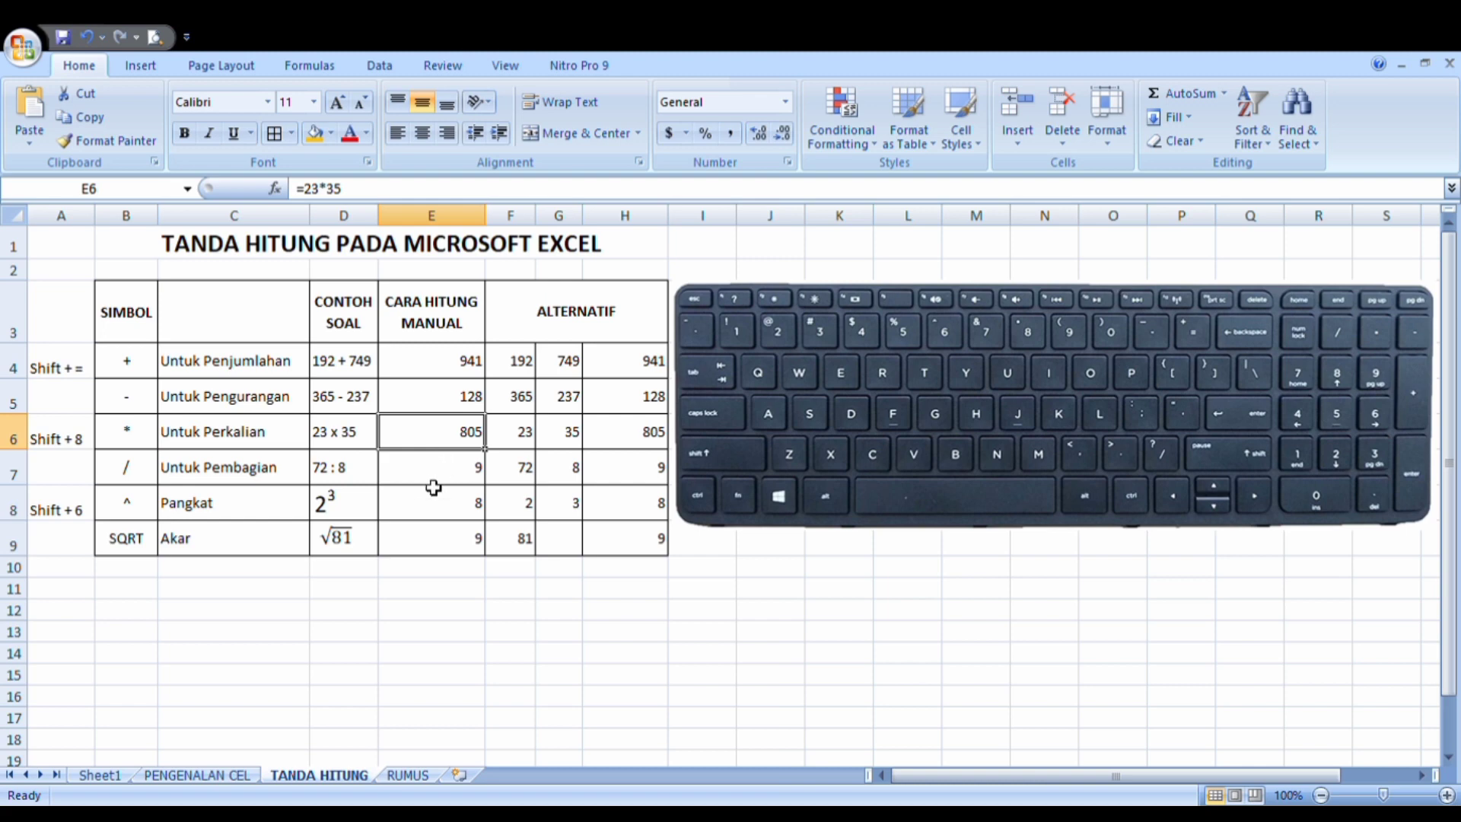
Check the manual formulas behind the division, subtraction and addition results in the CARA HITUNG MANUAL column.
left_click(437, 372)
left_click(453, 472)
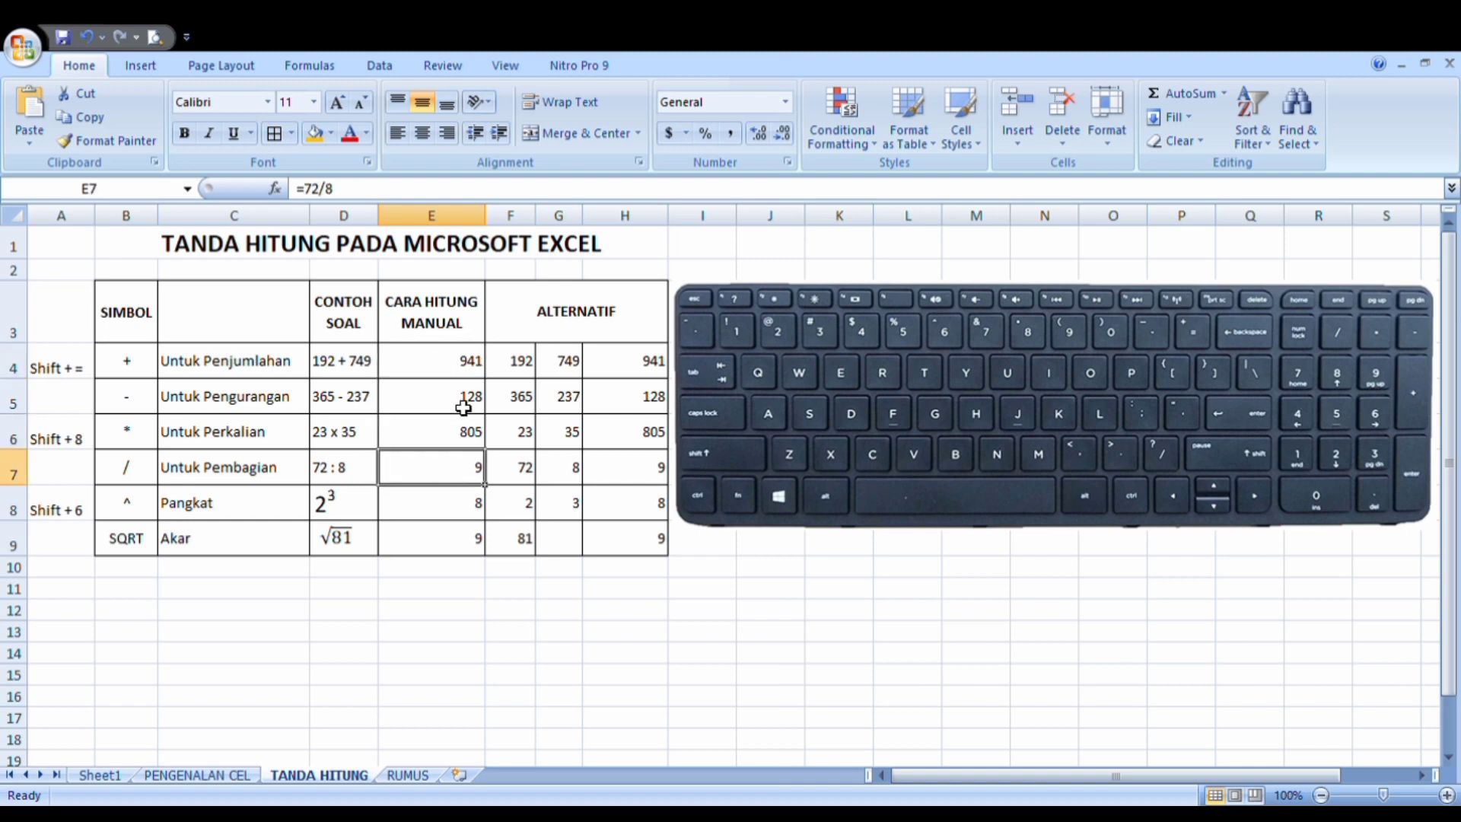
left_click(463, 402)
left_click(461, 369)
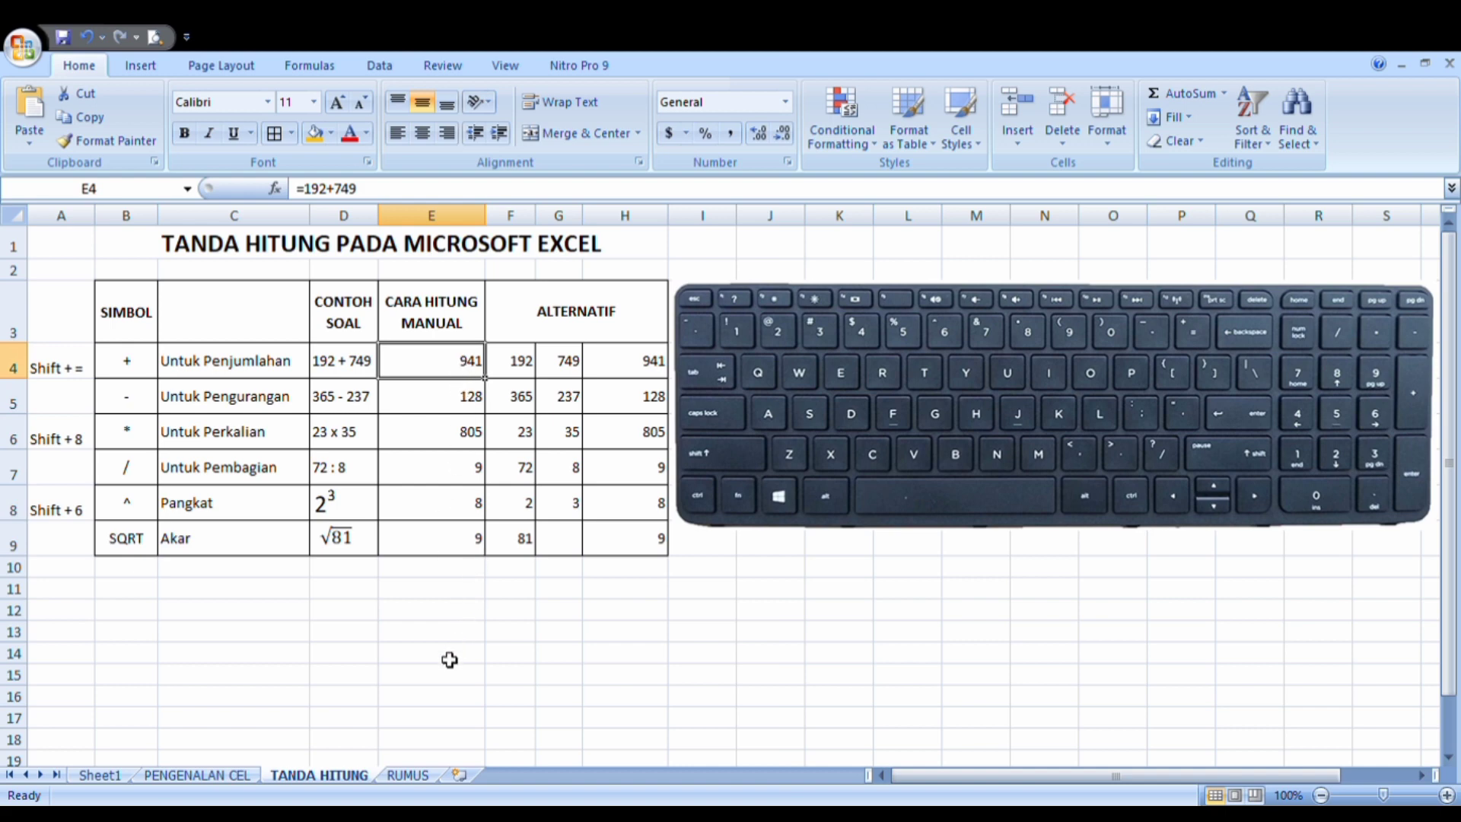
Switch to the RUMUS sheet and look over the empty RATA-RATA HARIAN column of the grade table.
left_click(408, 776)
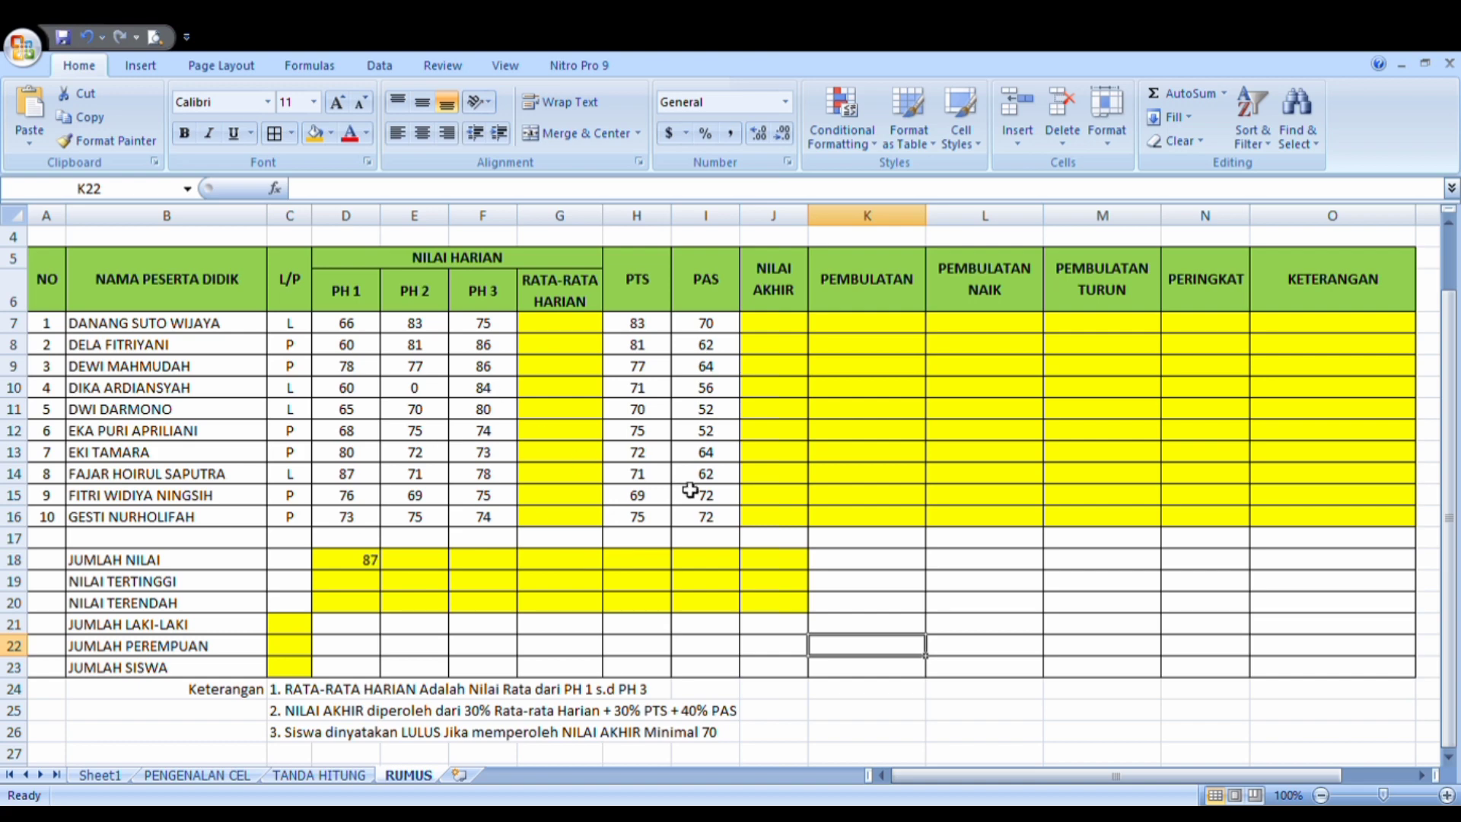
scroll(703, 490, "up", 1)
scroll(702, 504, "down", 1)
left_click(537, 332)
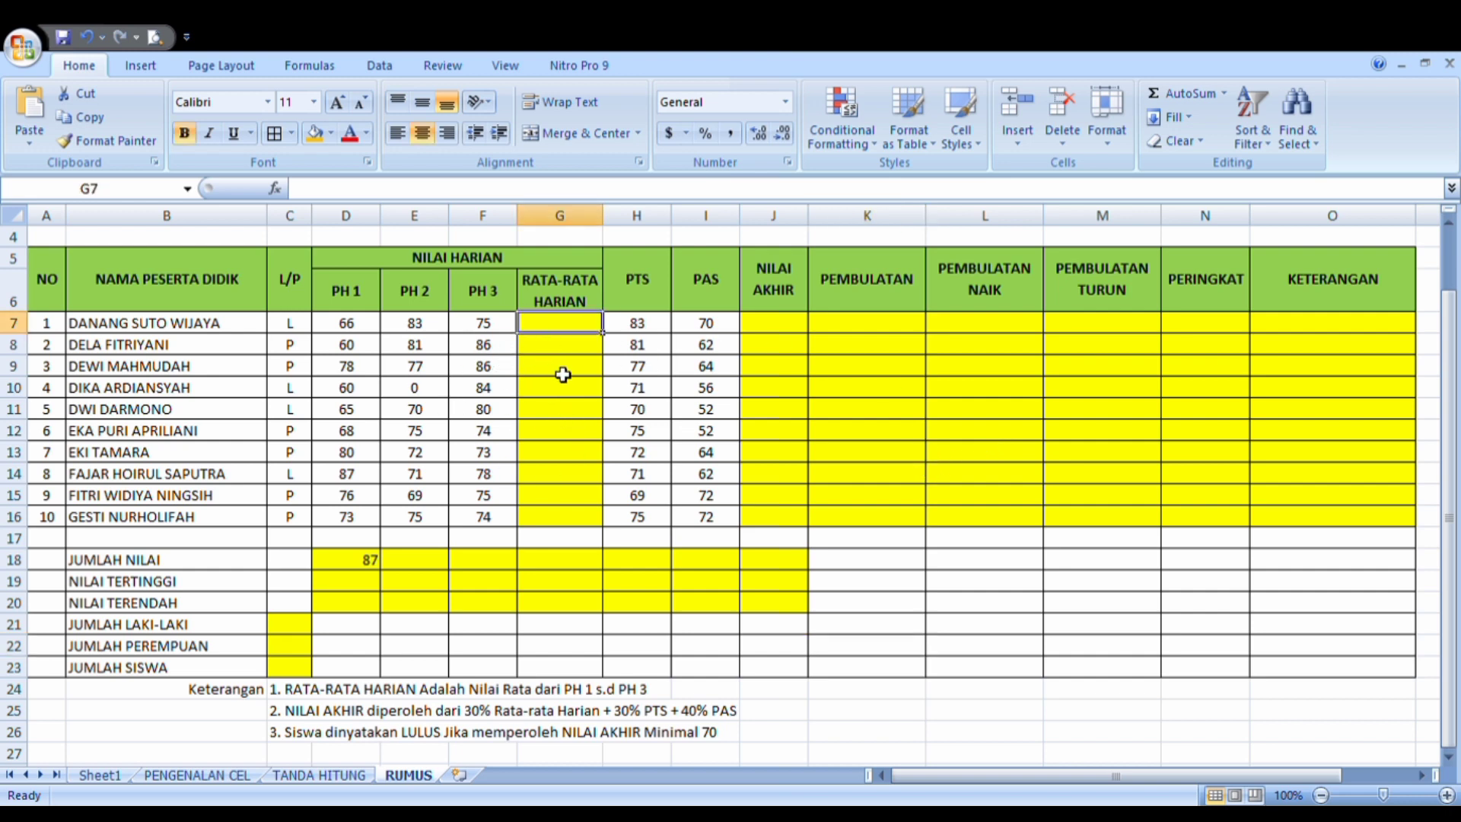
left_click(567, 454)
left_click(561, 342)
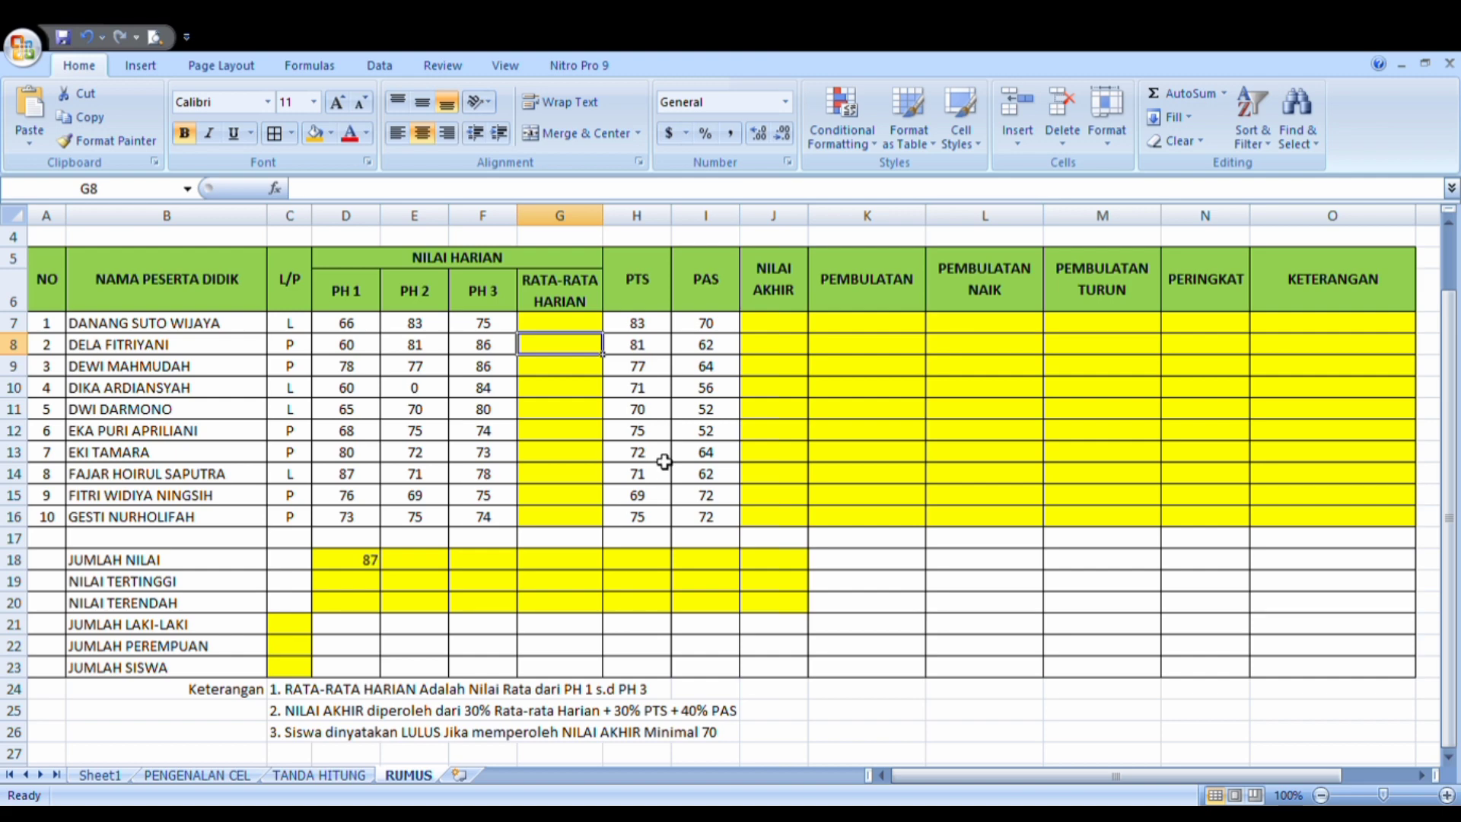
Look through the students' PTS scores and the title of the grade list.
left_click(660, 456)
left_click(648, 330)
left_click(650, 388)
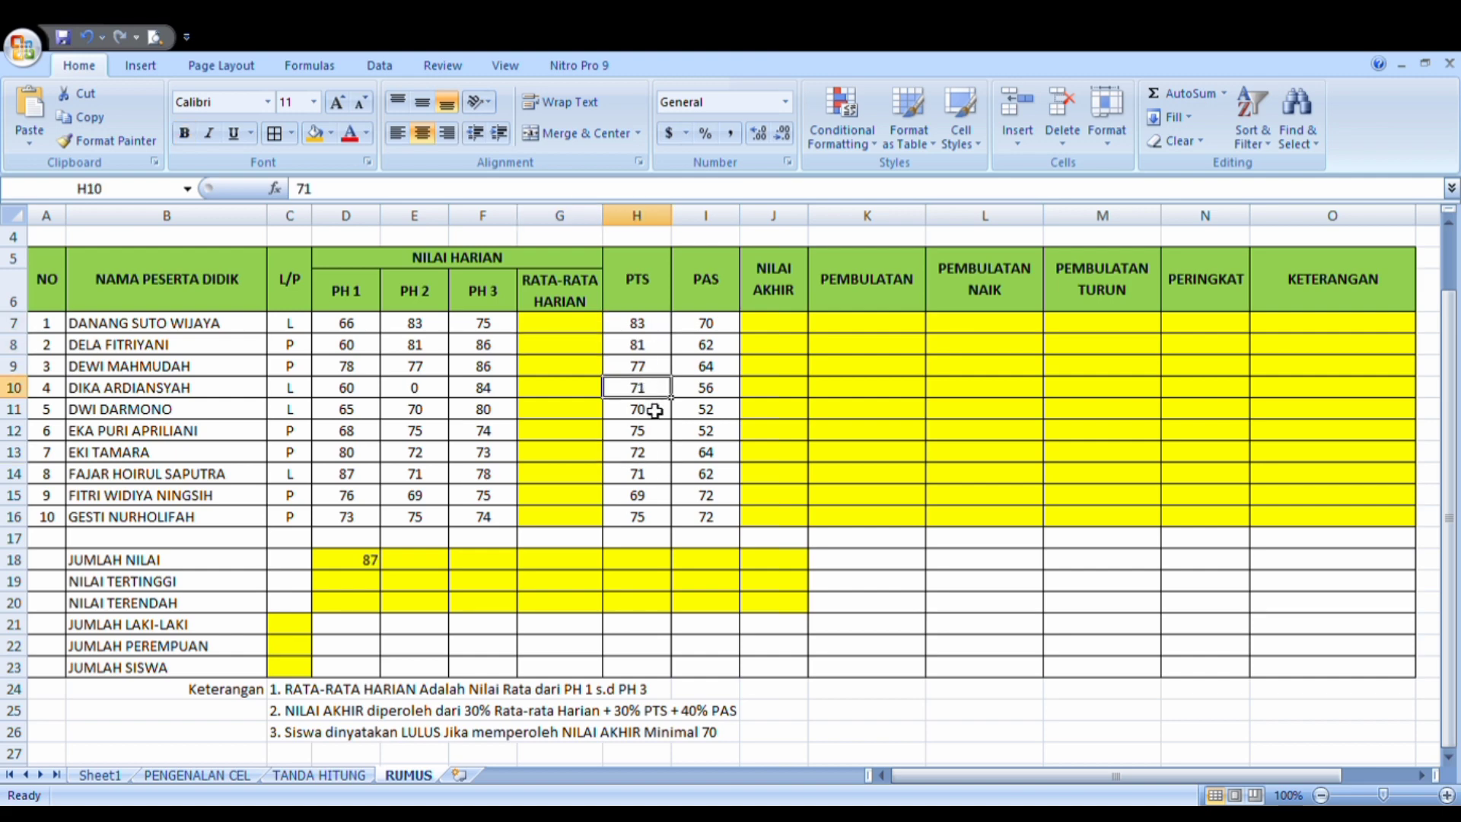
left_click(658, 473)
left_click(647, 502)
left_click(649, 521)
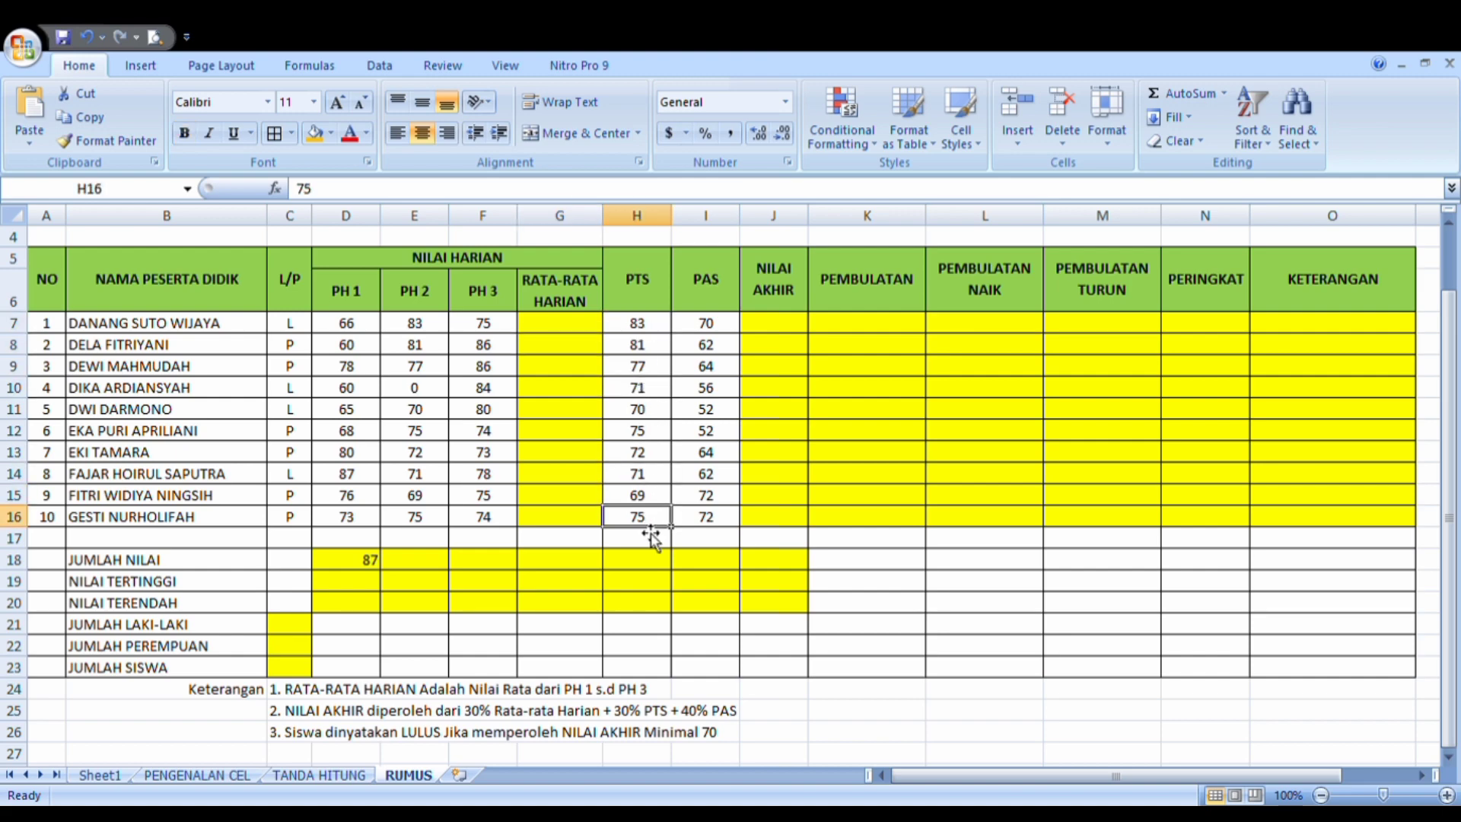
scroll(651, 536, "up", 1)
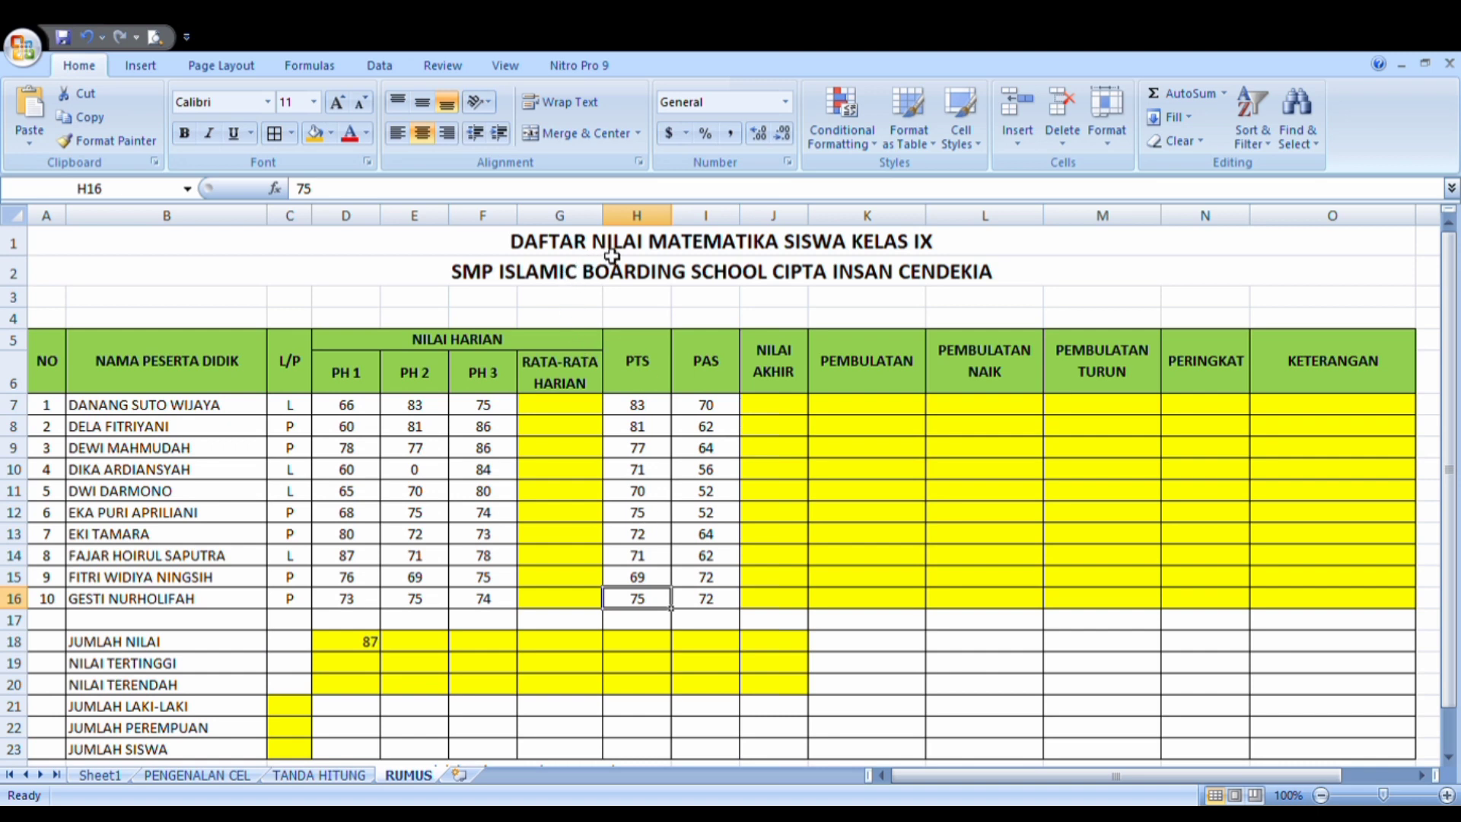
left_click(597, 470)
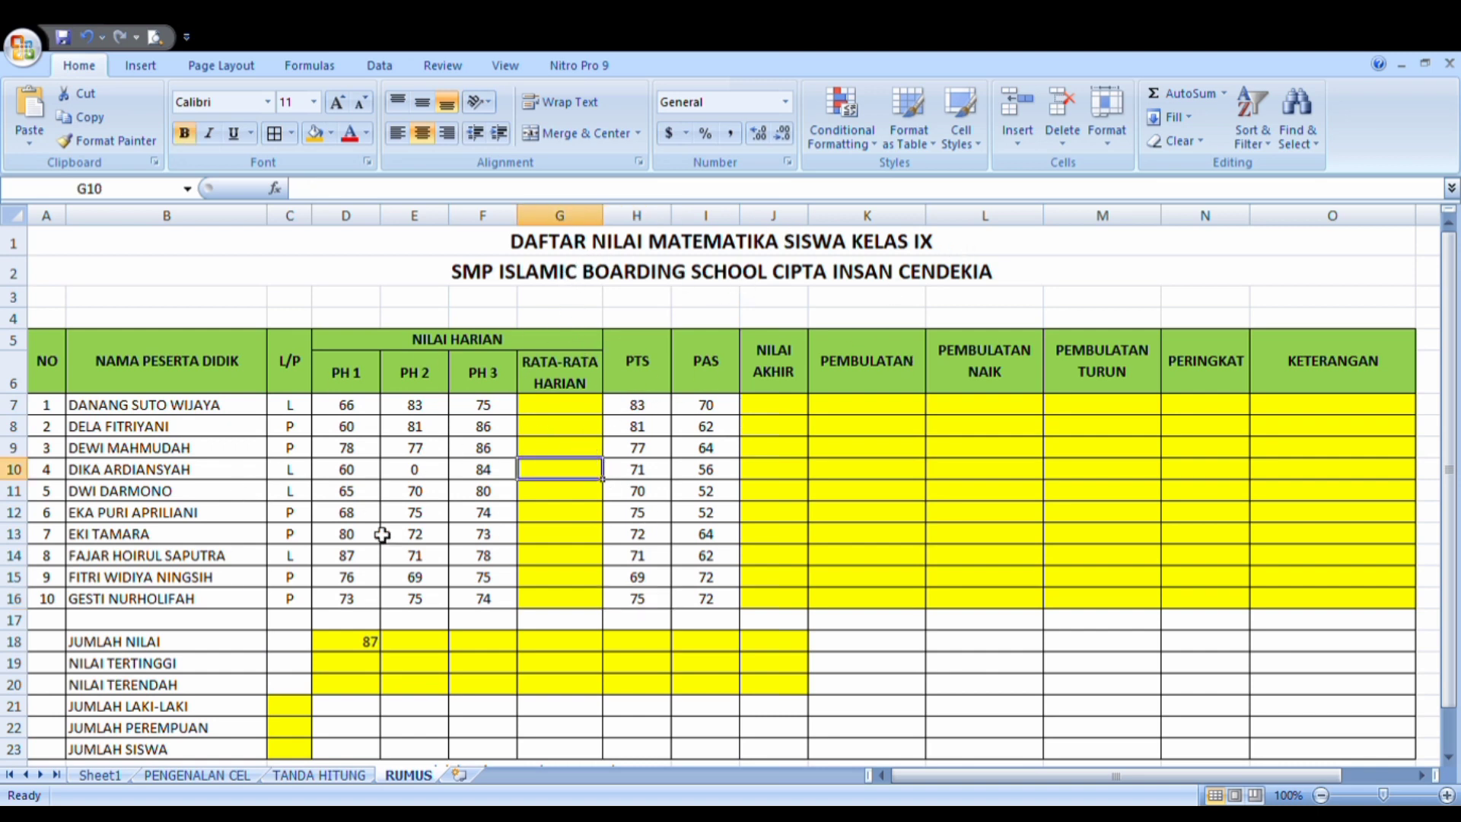
Enter the formula =AVERAGE(D7:F7) in cell G7 to average the first student's three daily scores, and review it.
left_click(553, 407)
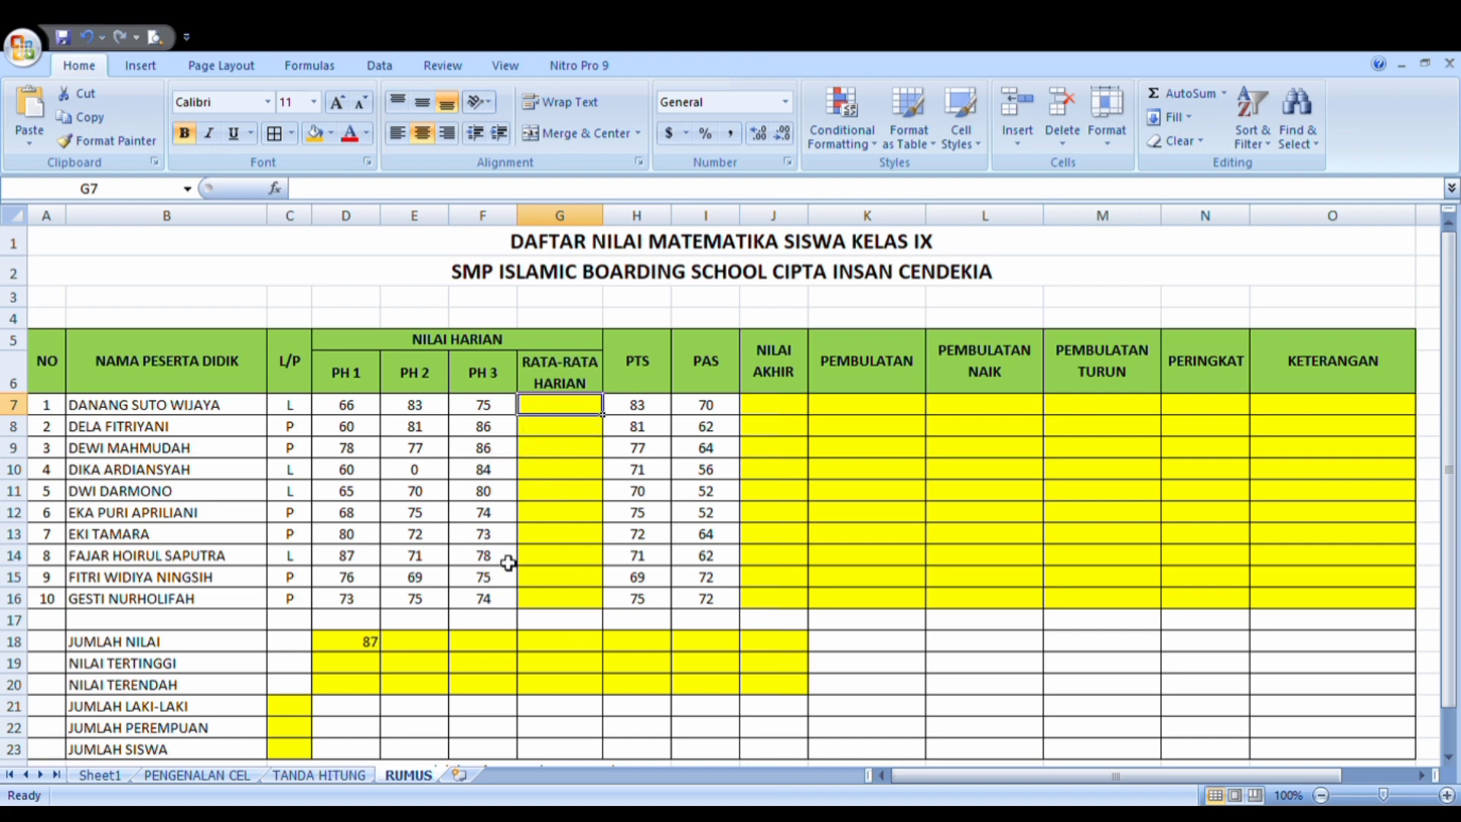
scroll(502, 563, "down", 1)
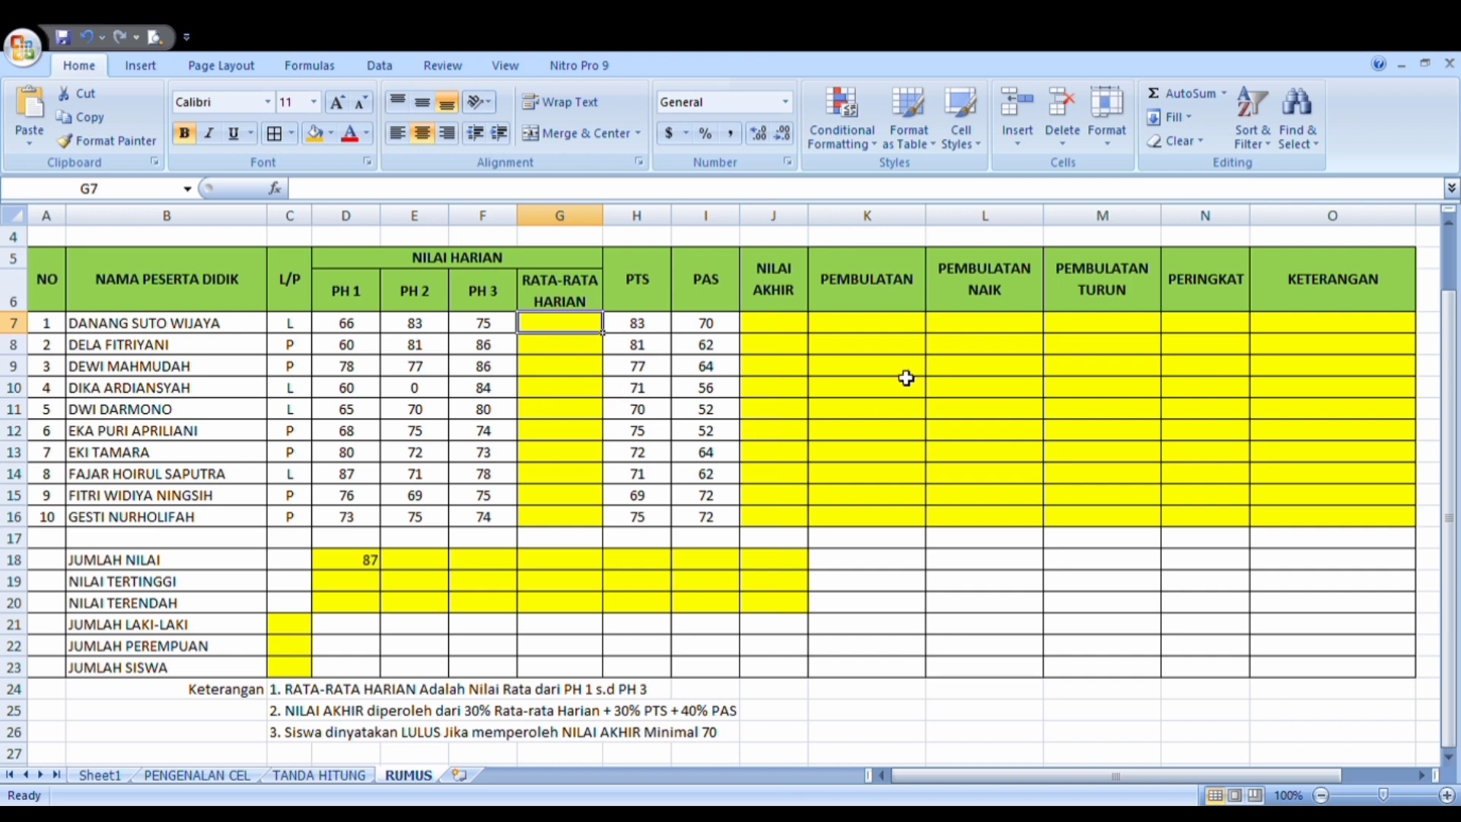
type("=A")
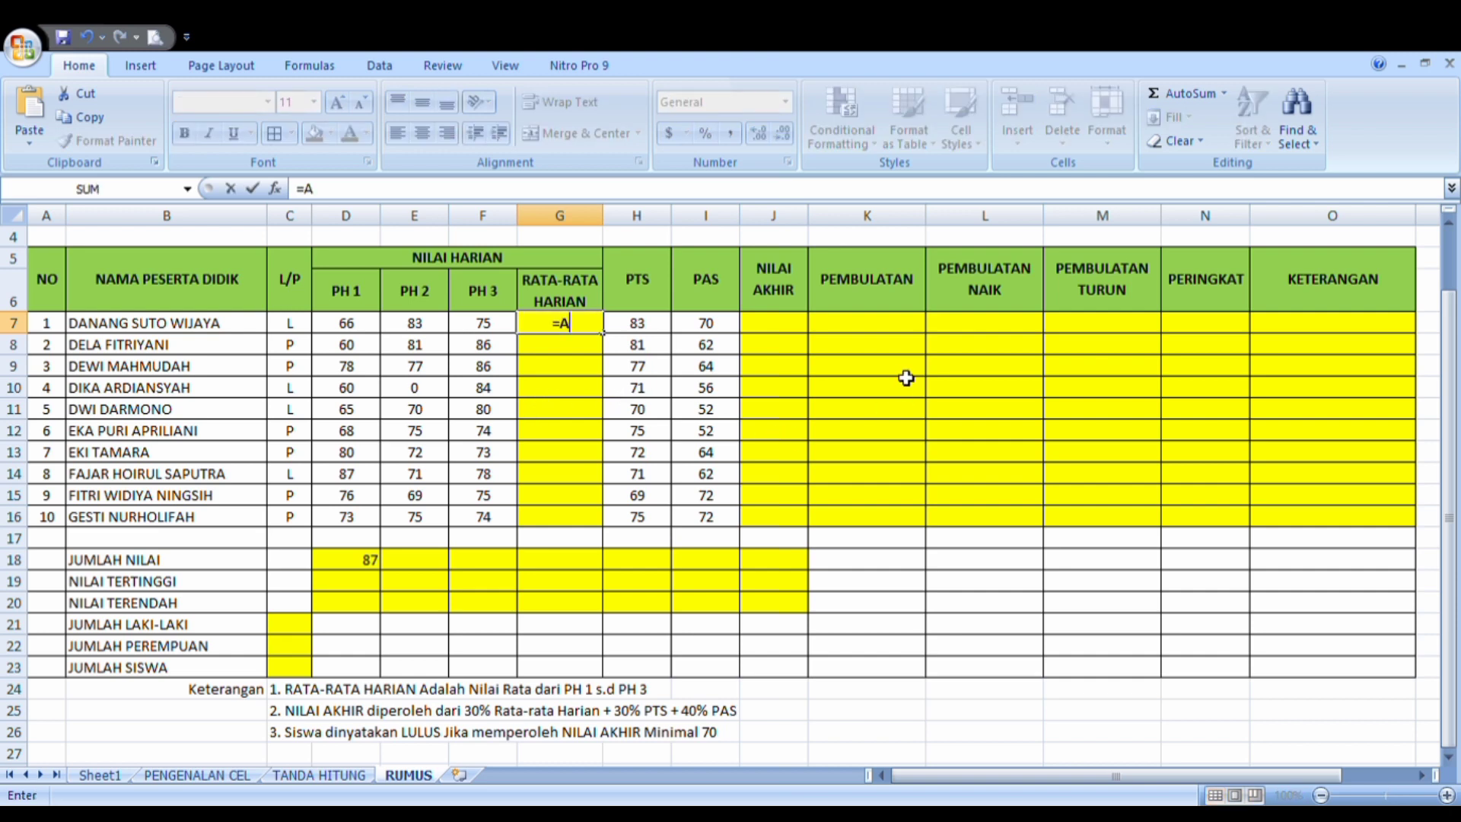
type("VERAGE")
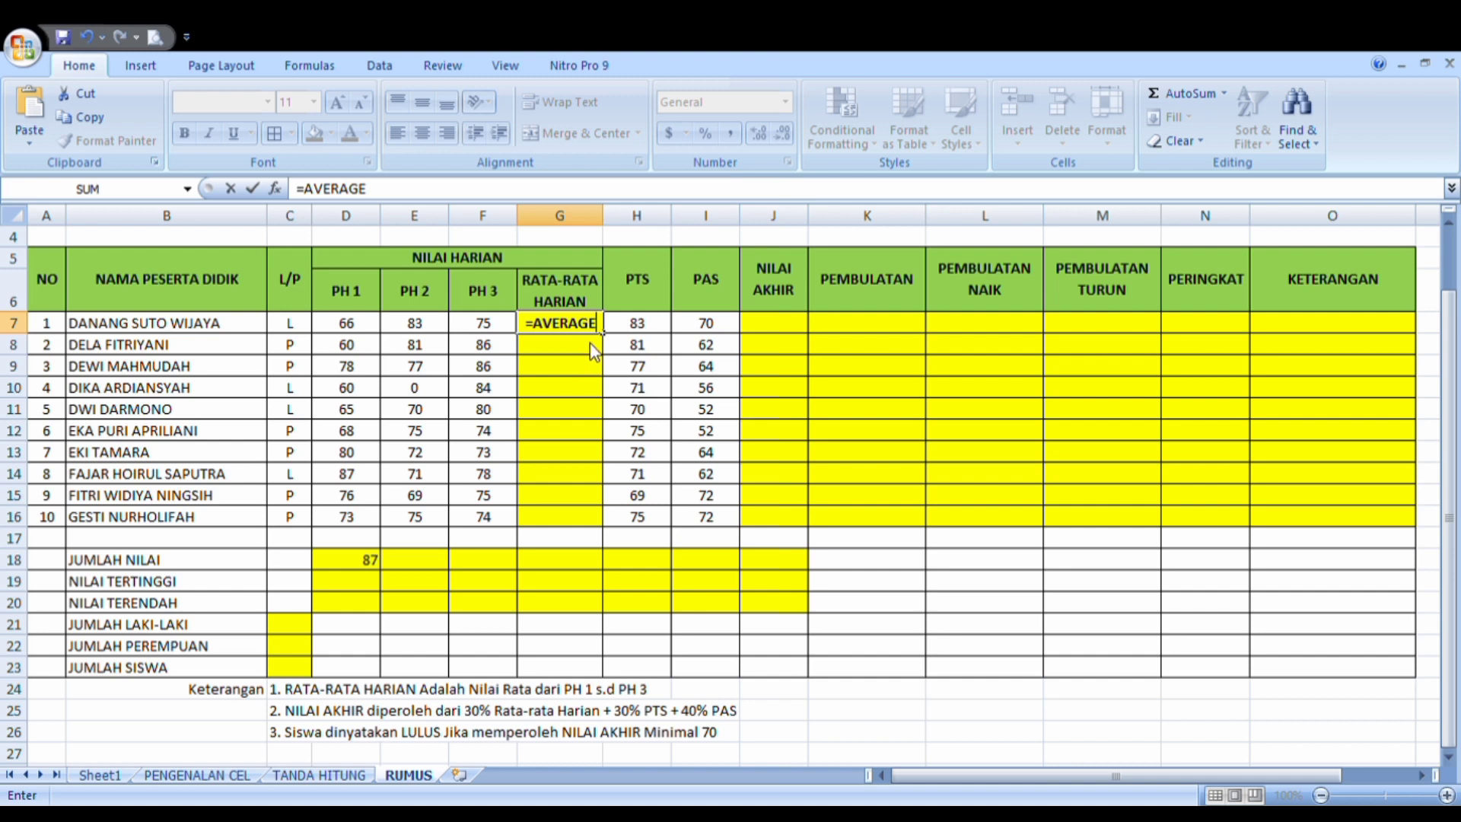
key("BackSpace")
key("BackSpace")
key("BackSpace")
key("BackSpace")
key("BackSpace")
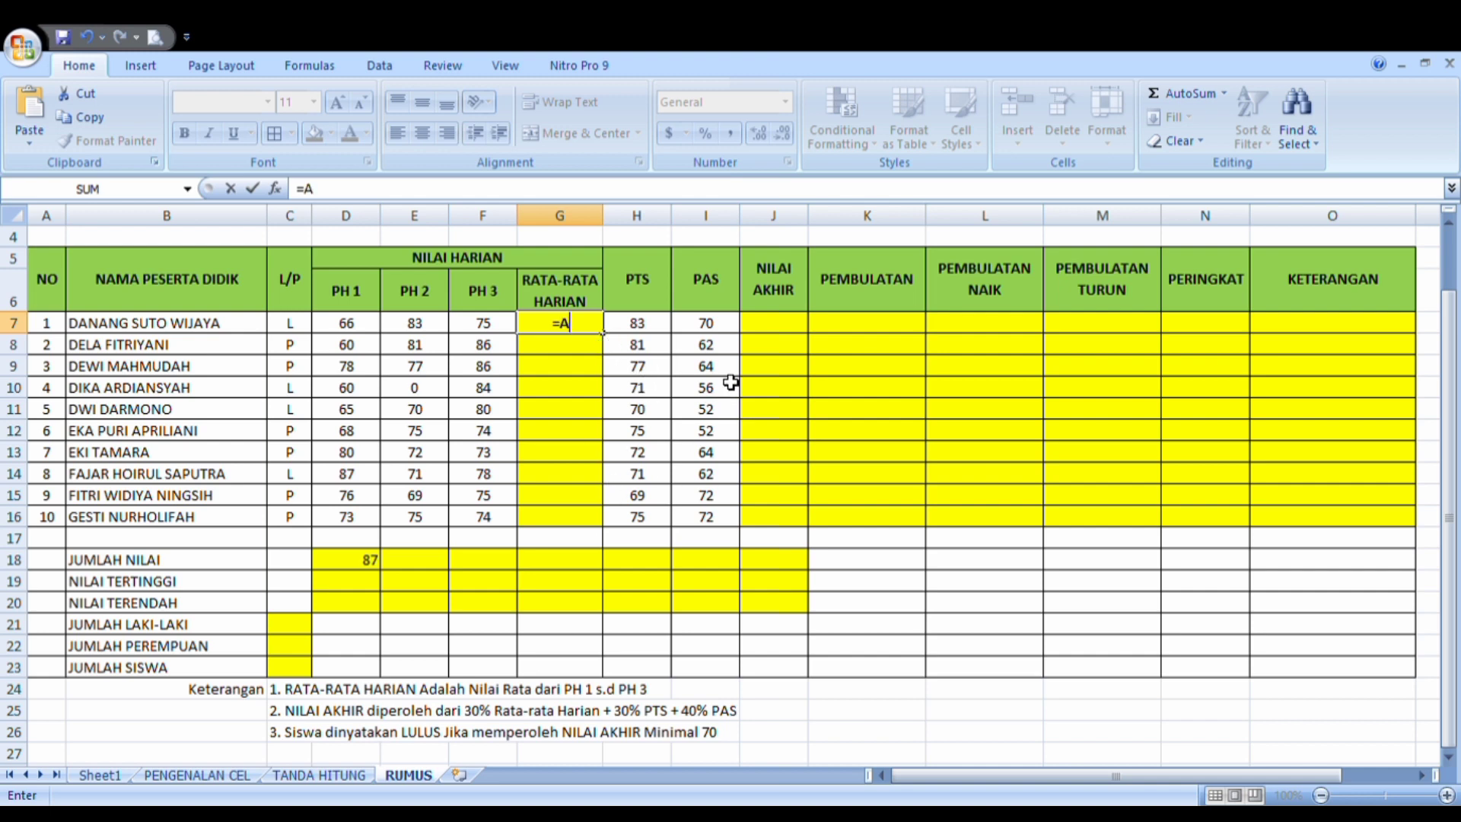
type("ERAGE")
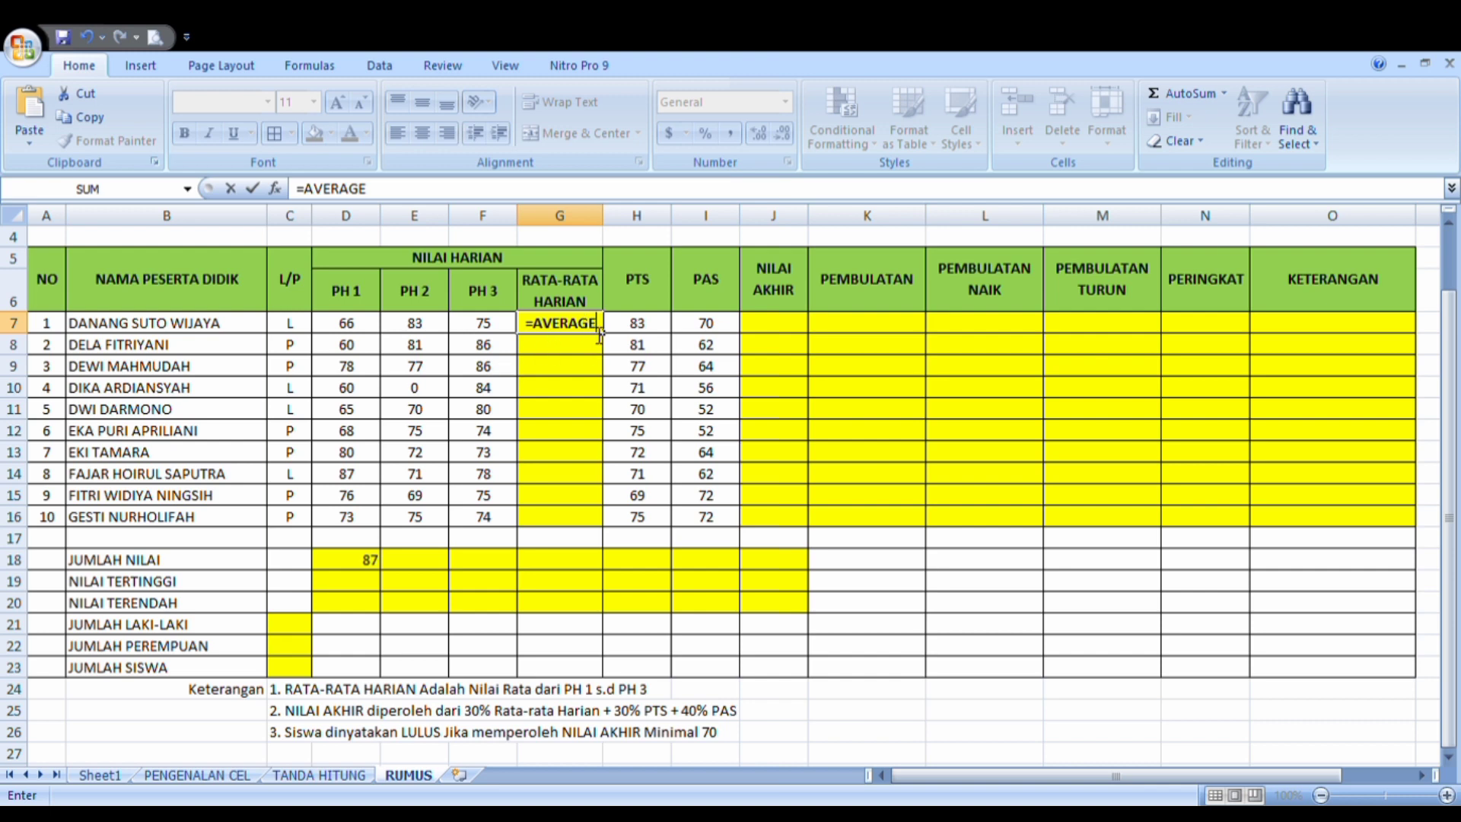
type("(")
left_click(359, 332)
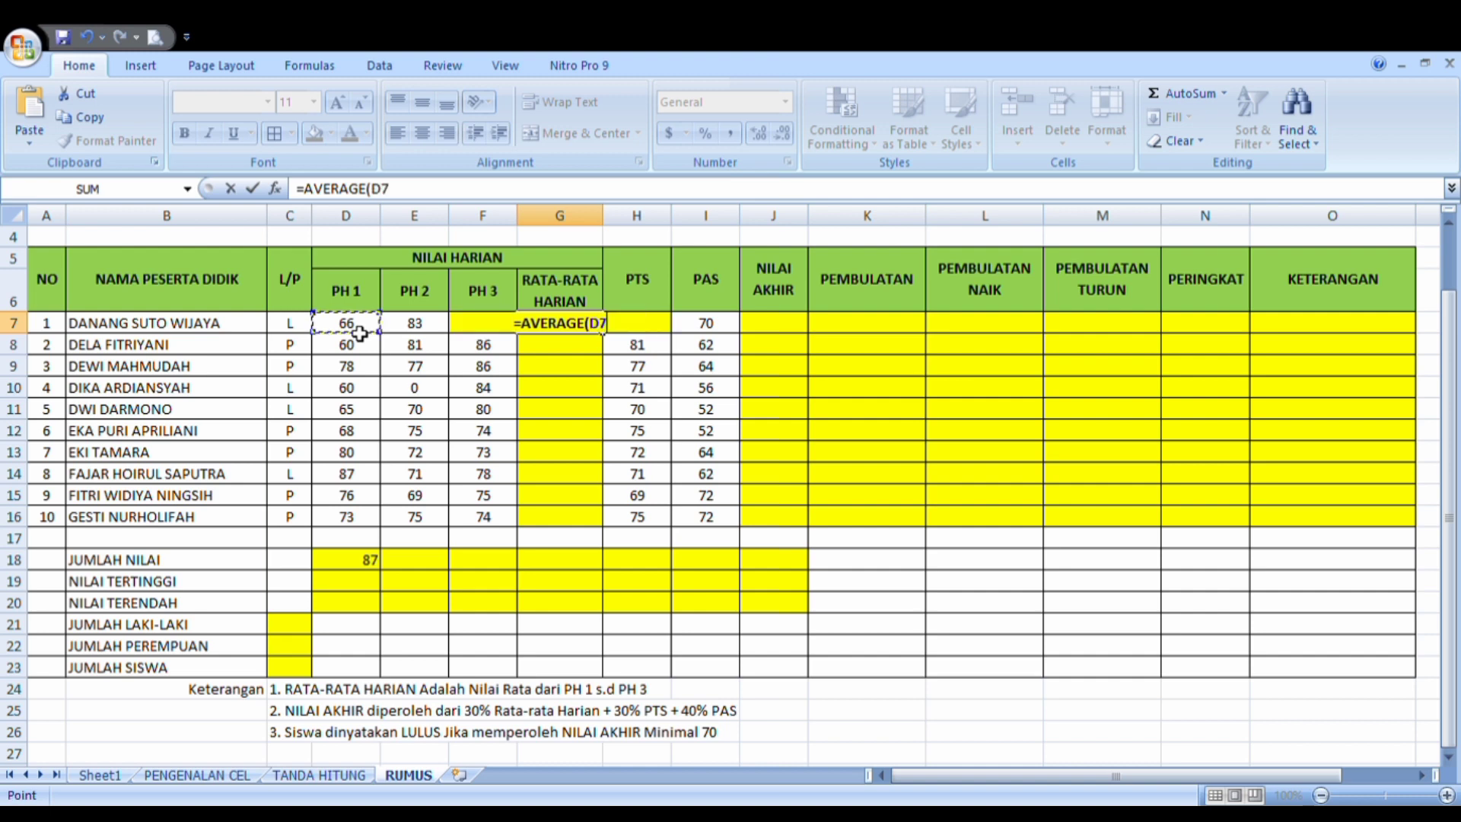
left_click_drag(359, 332, 467, 340)
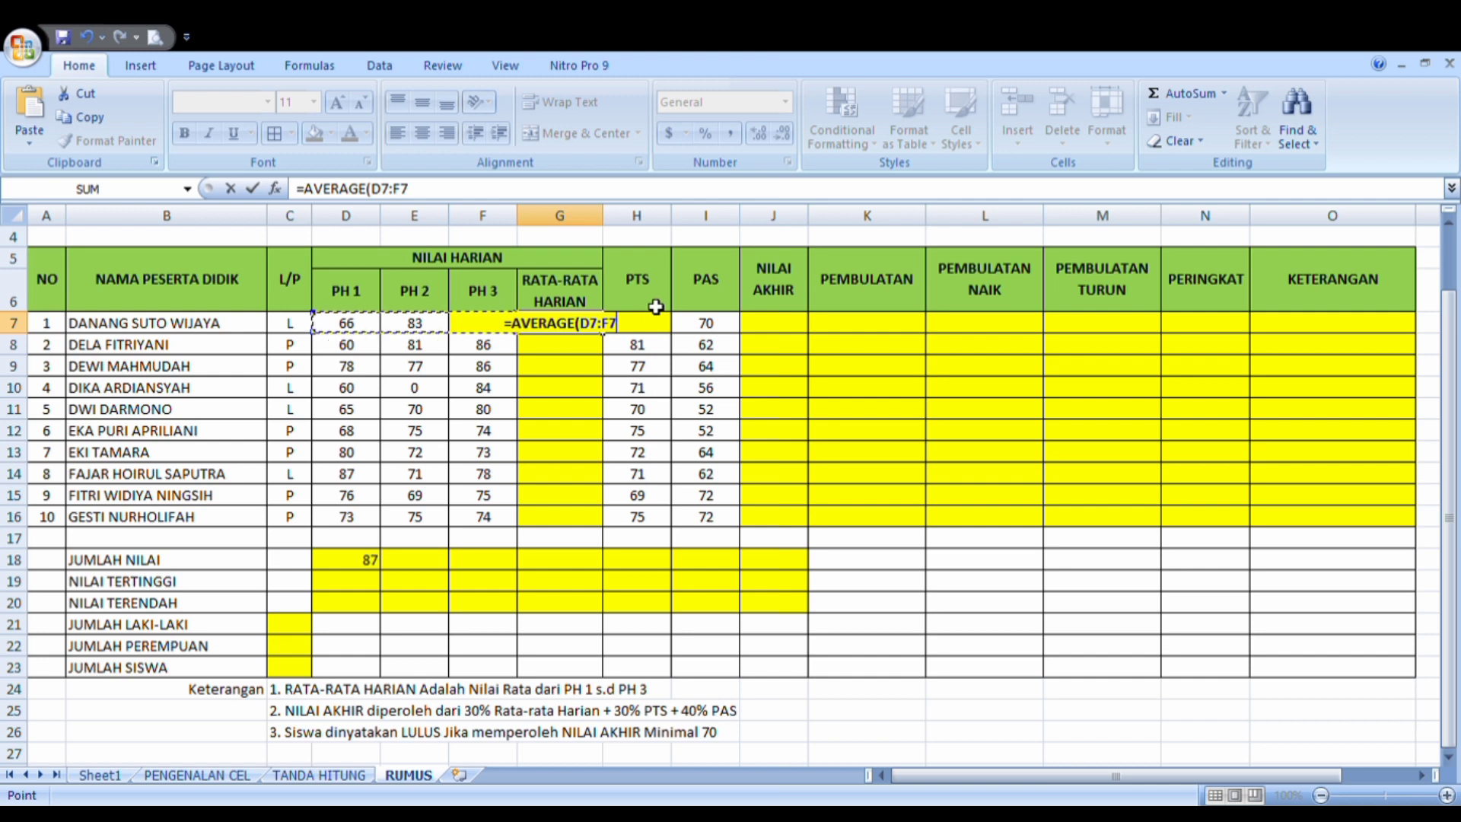
type(")")
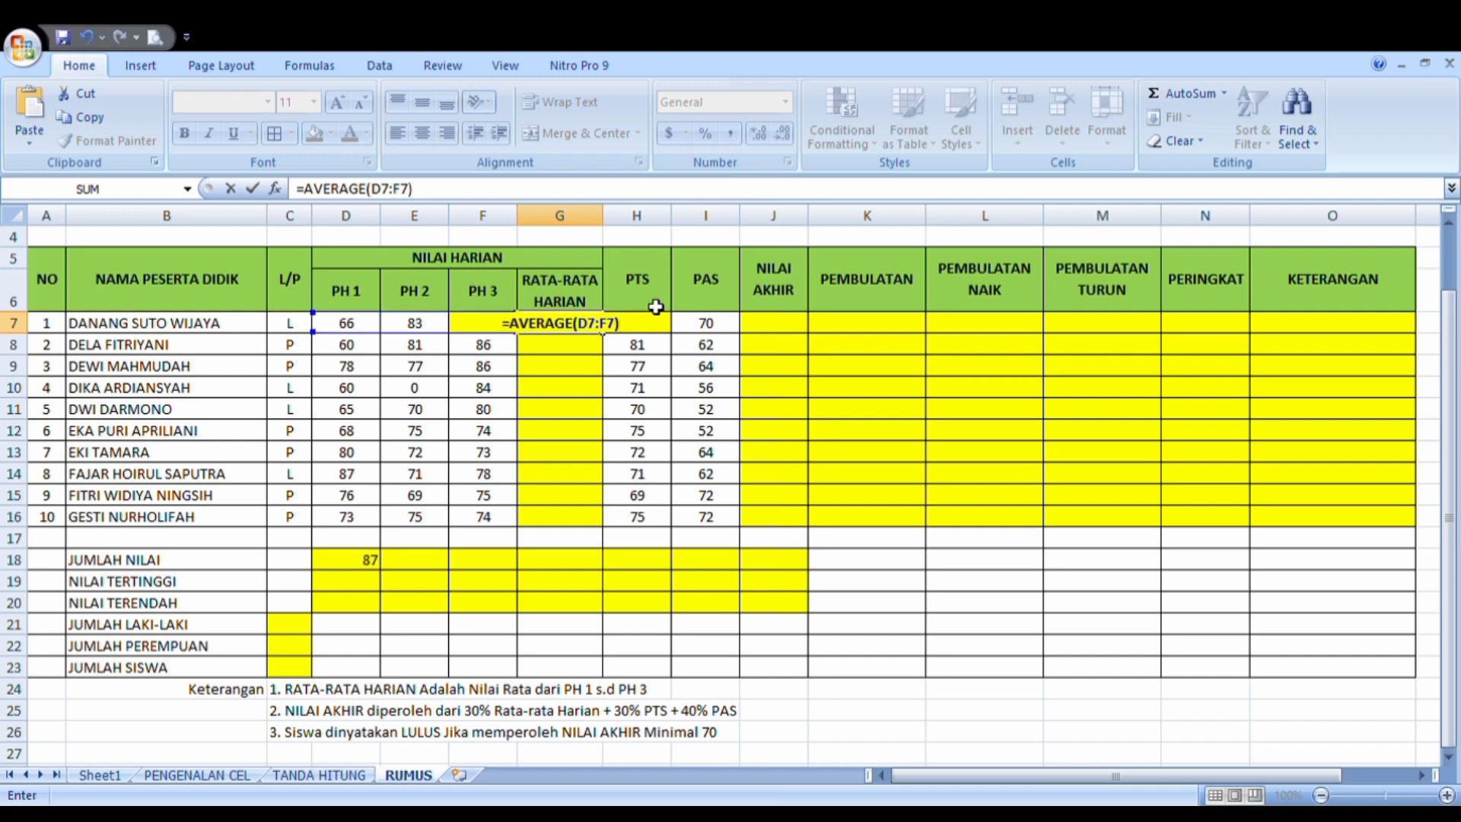
key("Return")
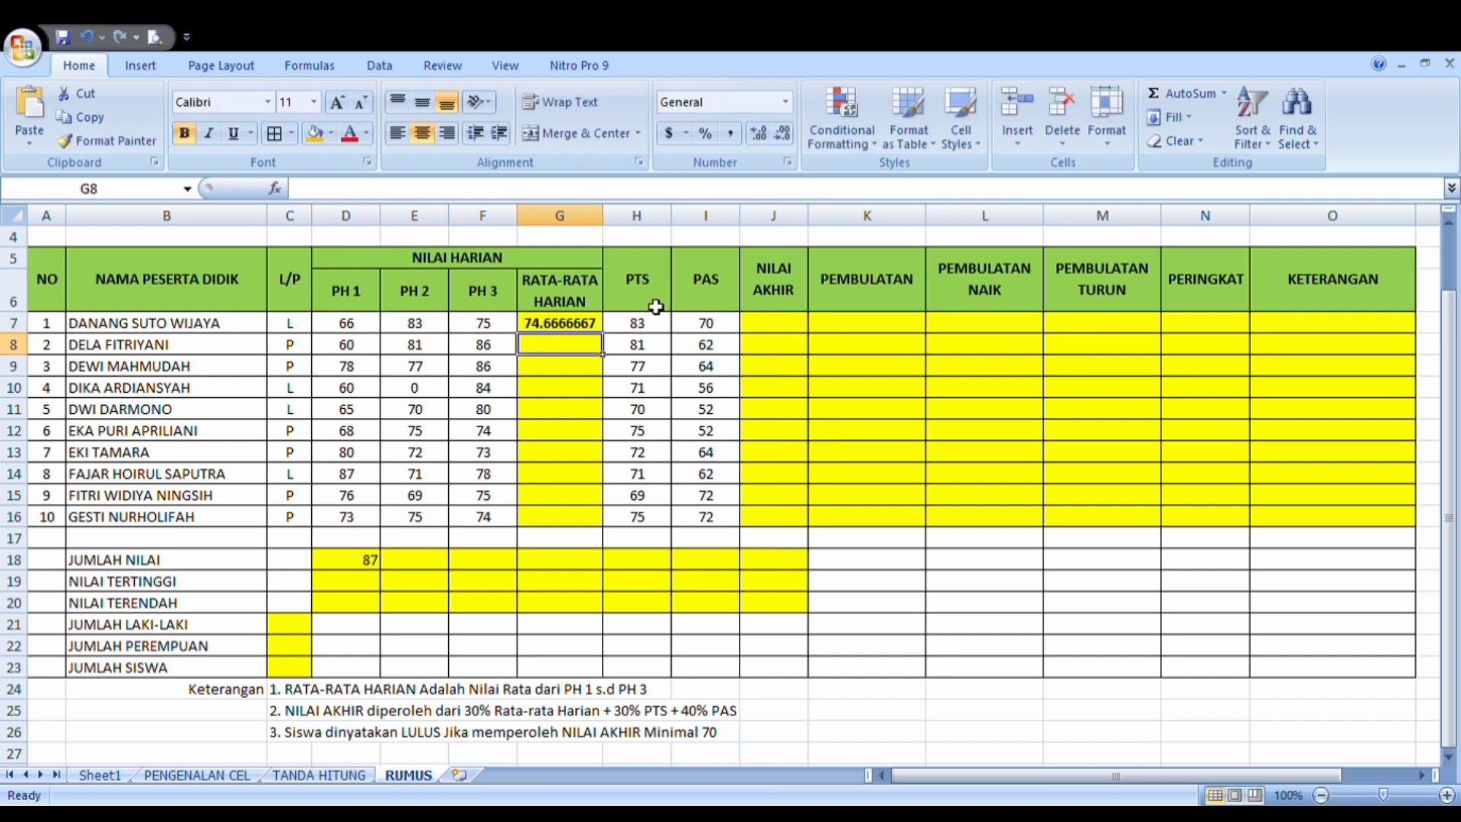
left_click(595, 327)
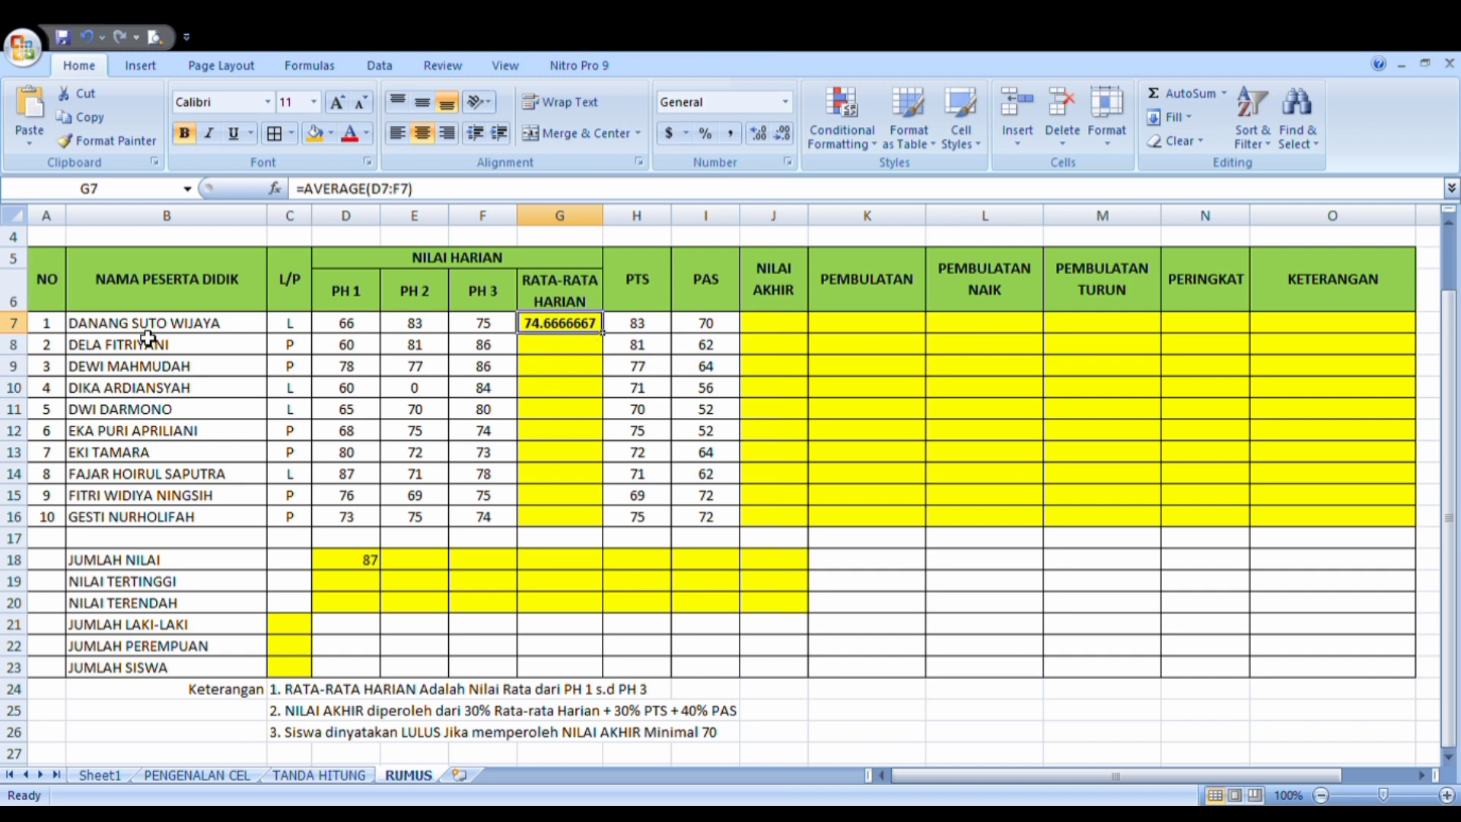
Enter the formula =AVERAGE(D8:F8) in cell G8 for the second student's daily average.
left_click(582, 346)
type("=")
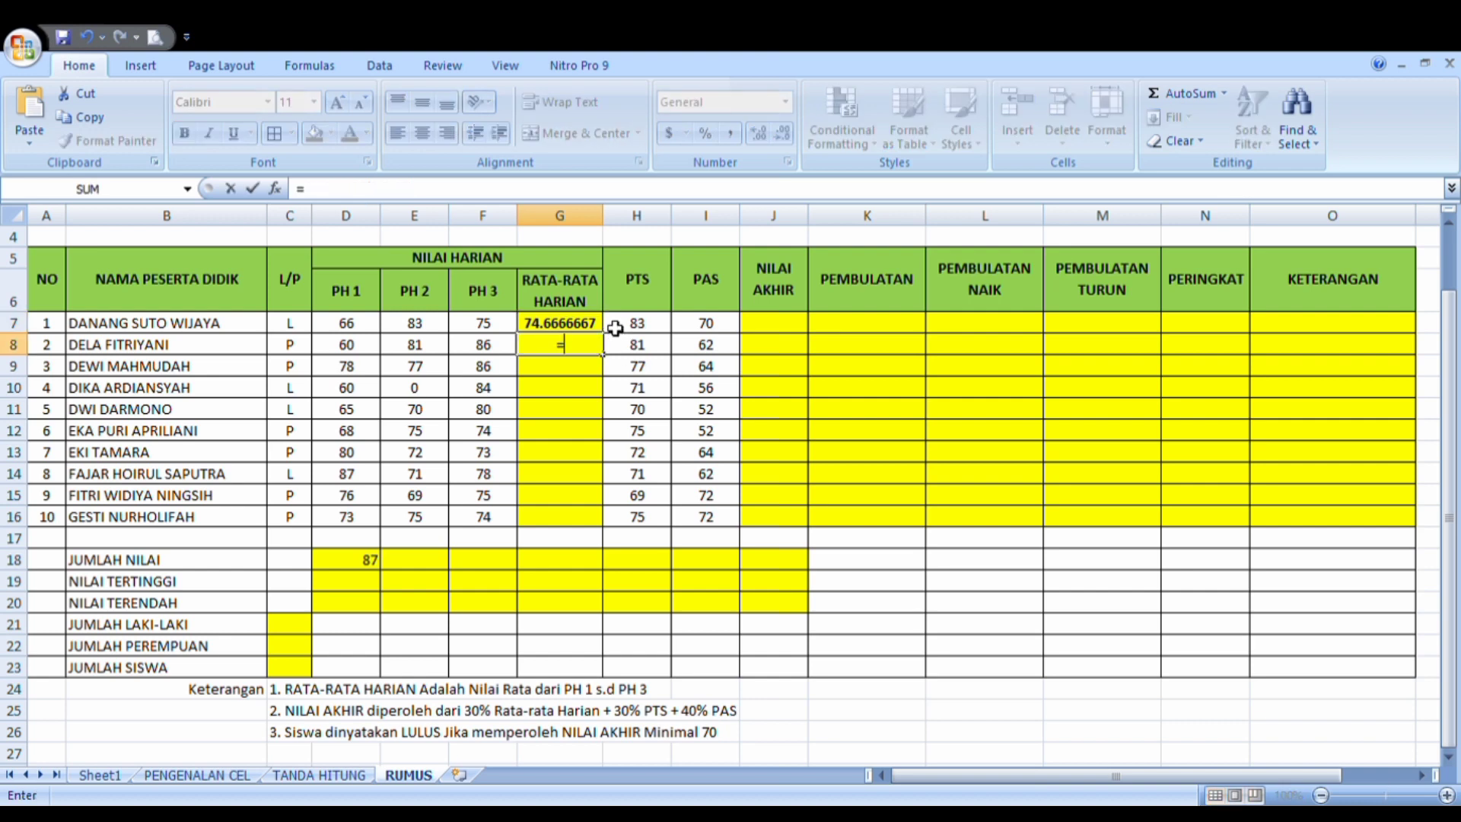
type("AVERAGE")
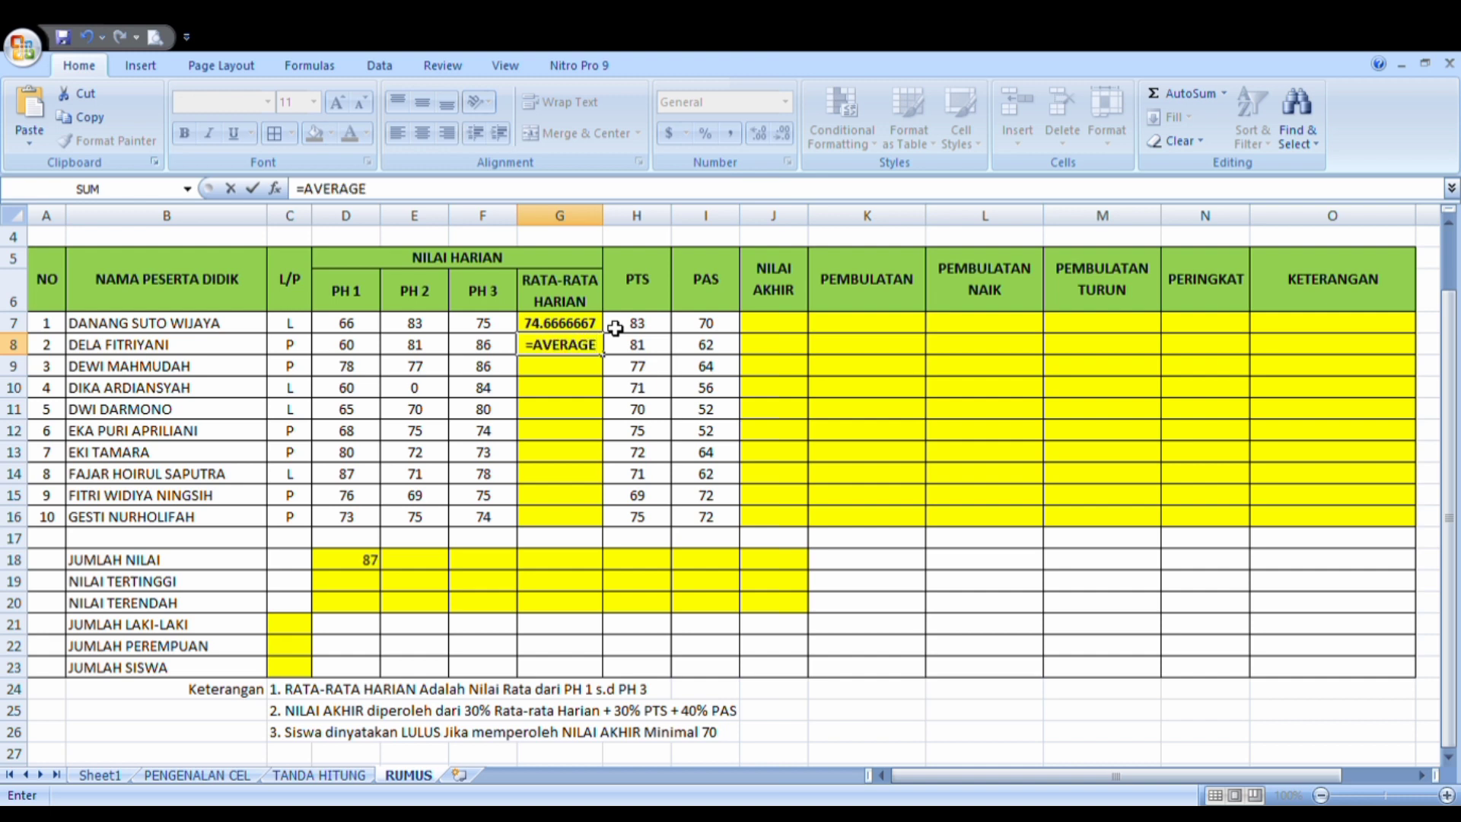
type("(")
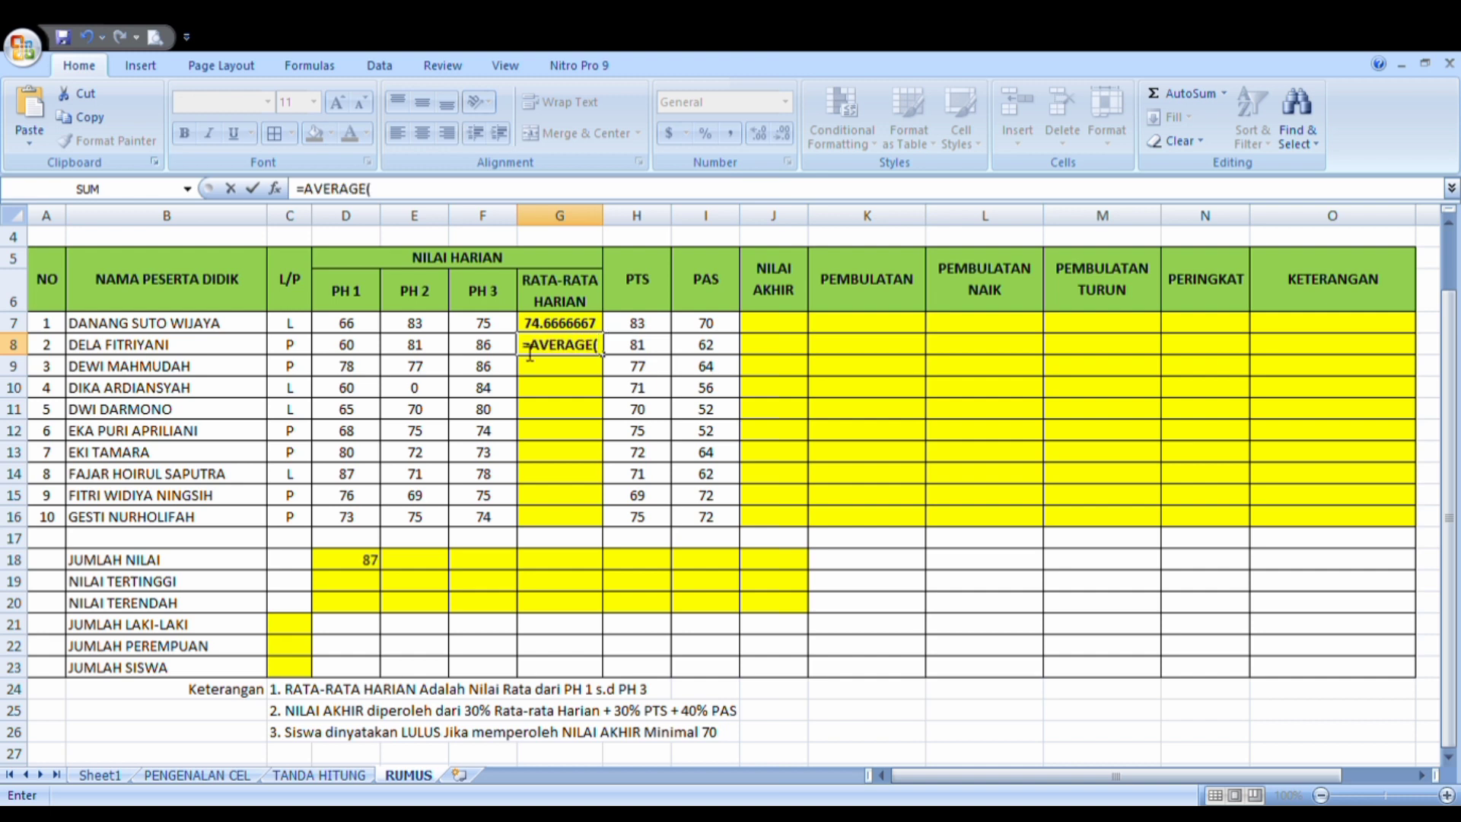
left_click_drag(354, 347, 478, 354)
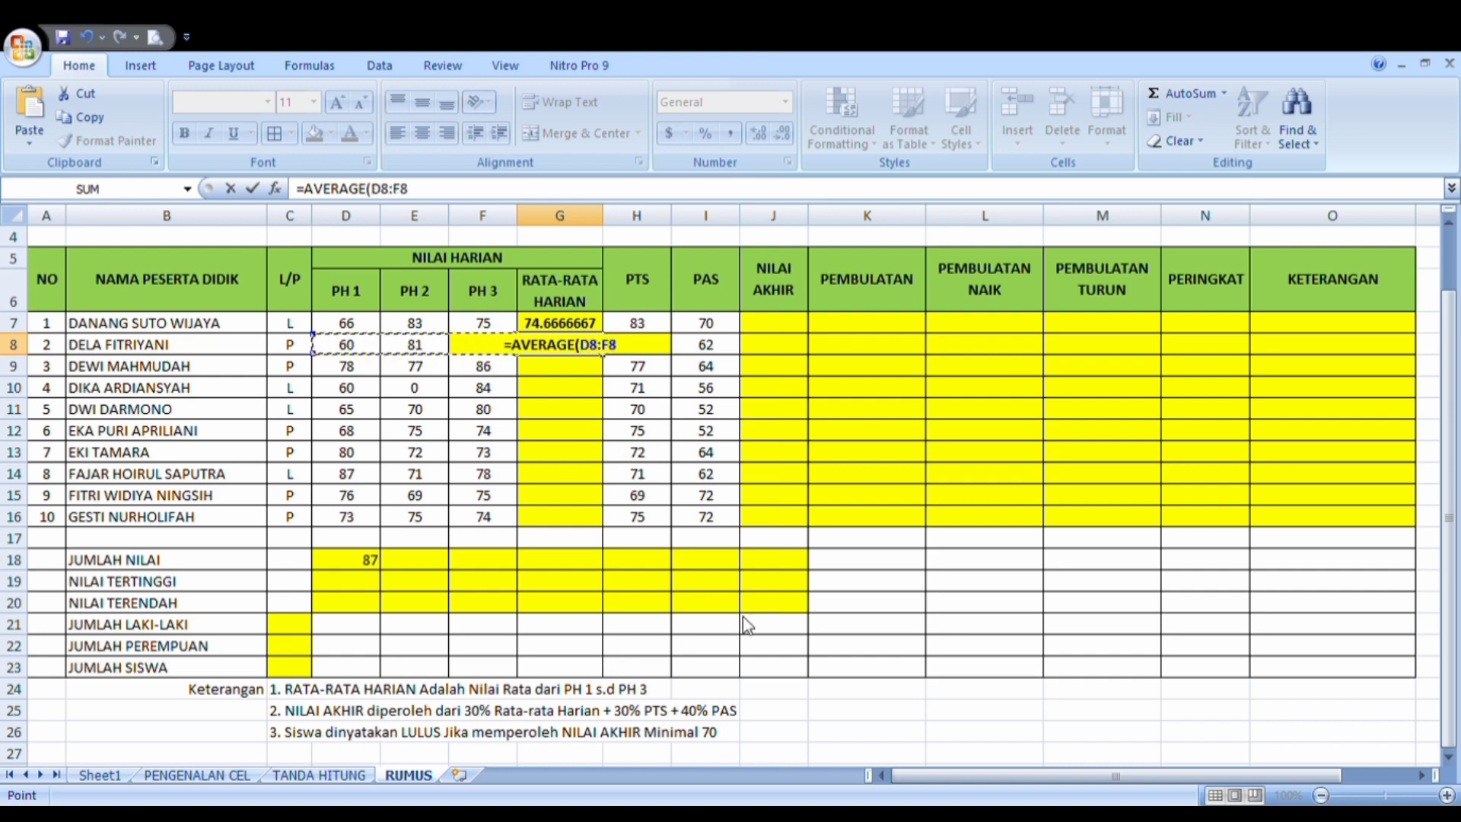
type(")")
key("Return")
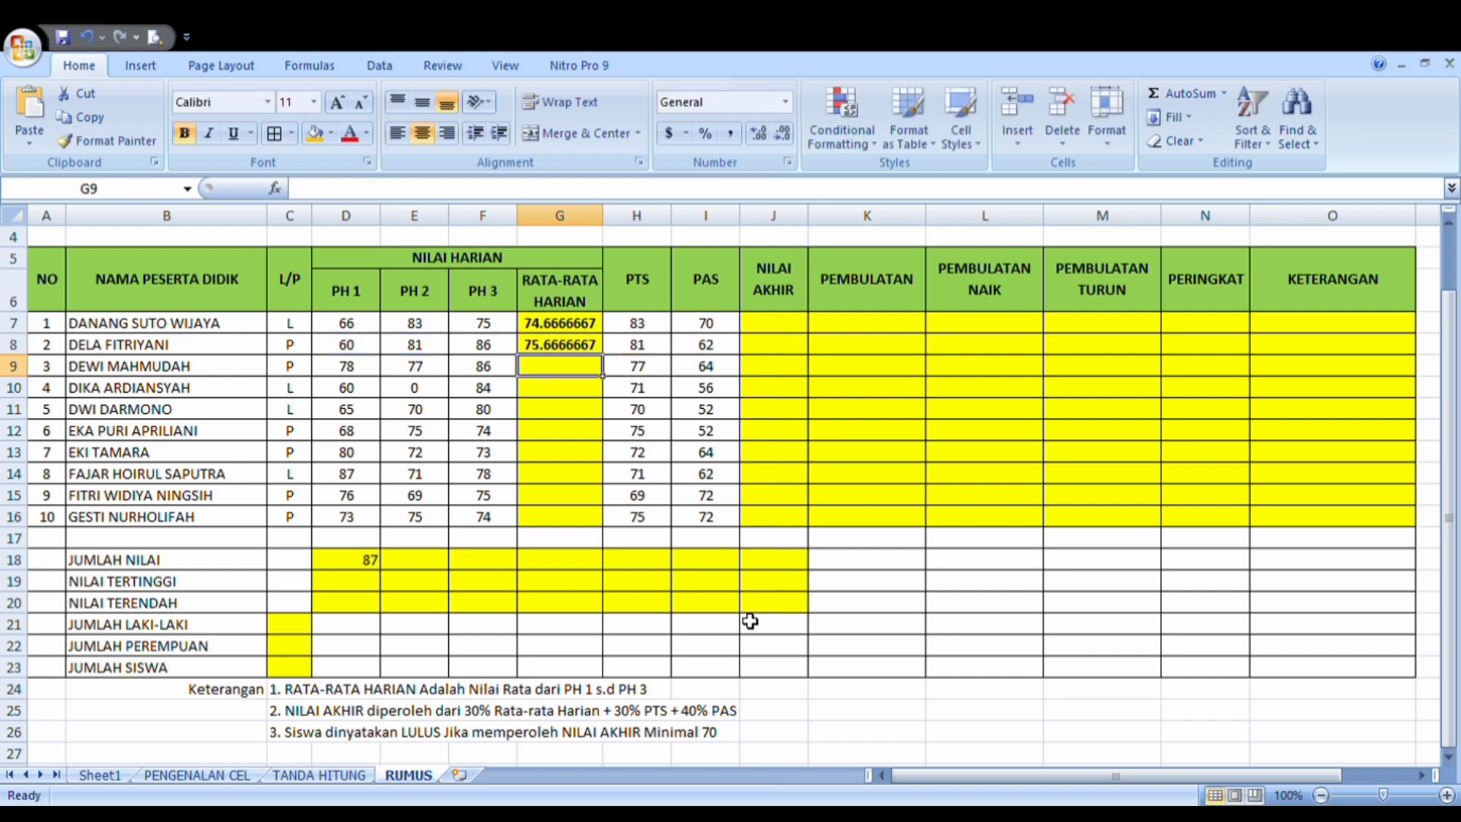
Fill the average formula from G8 down to G16 and check the formulas in G10 and G7.
left_click(592, 349)
left_click_drag(602, 355, 606, 533)
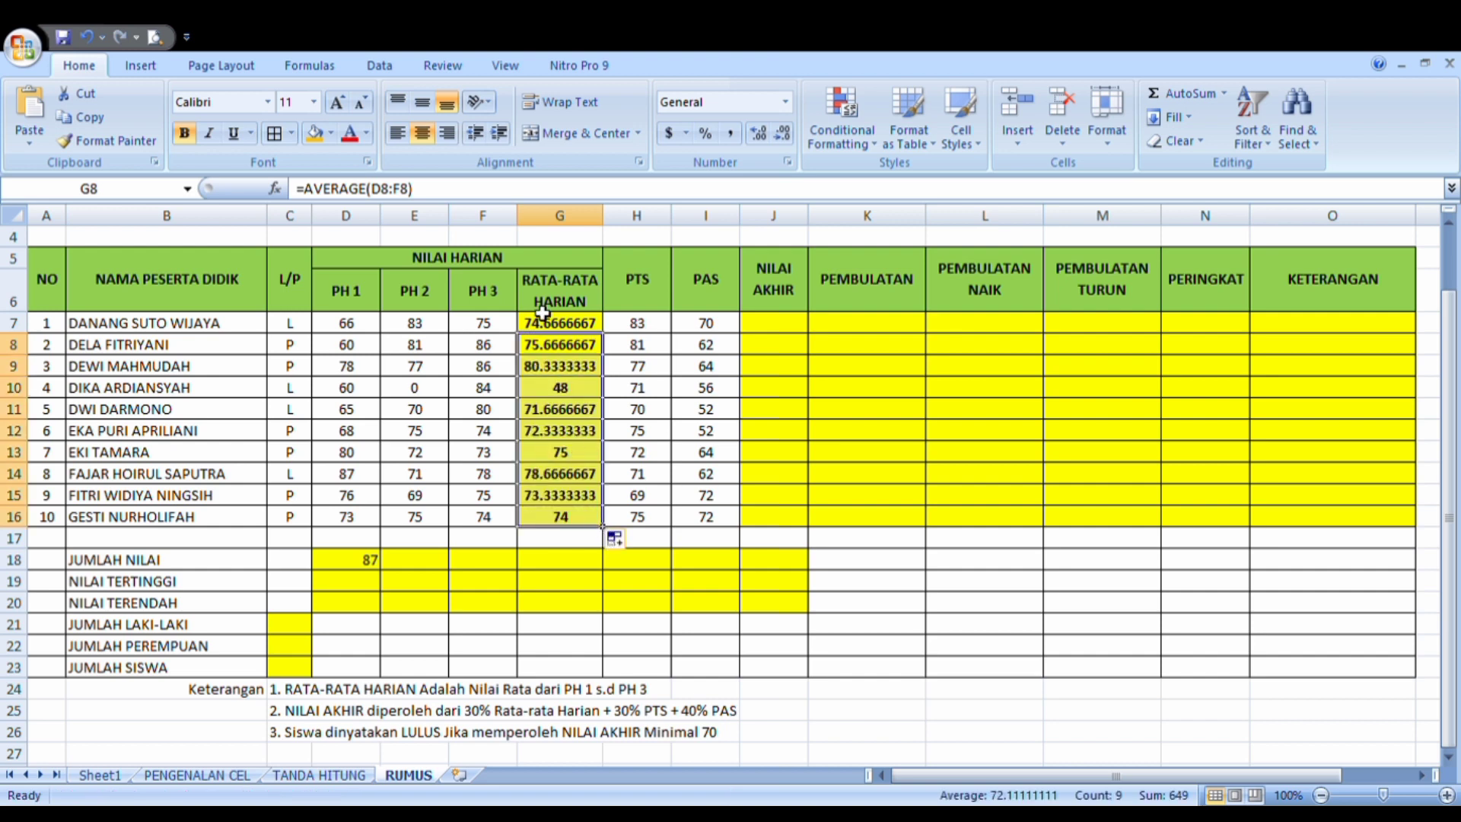
left_click(568, 391)
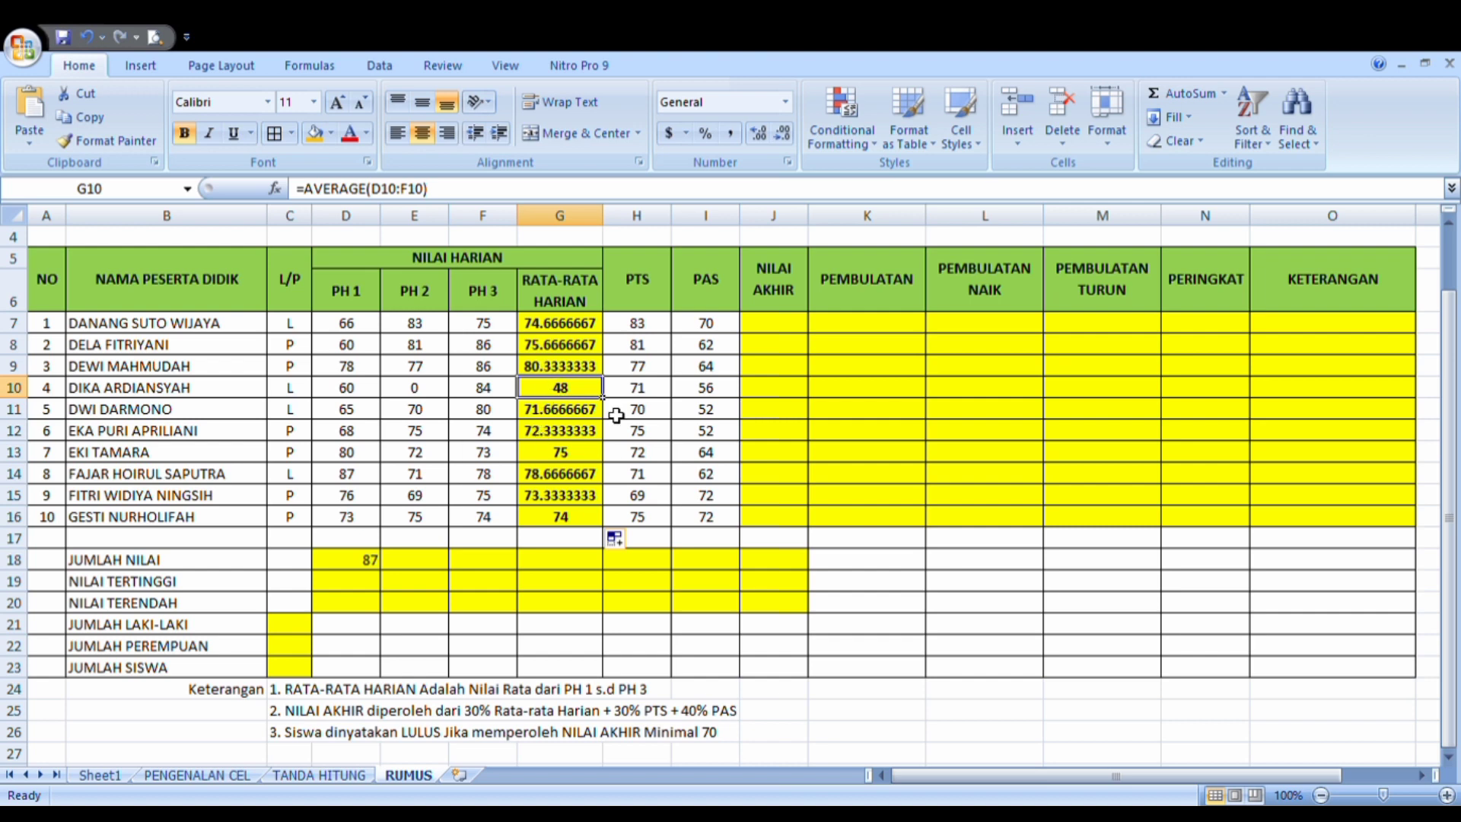
left_click(552, 327)
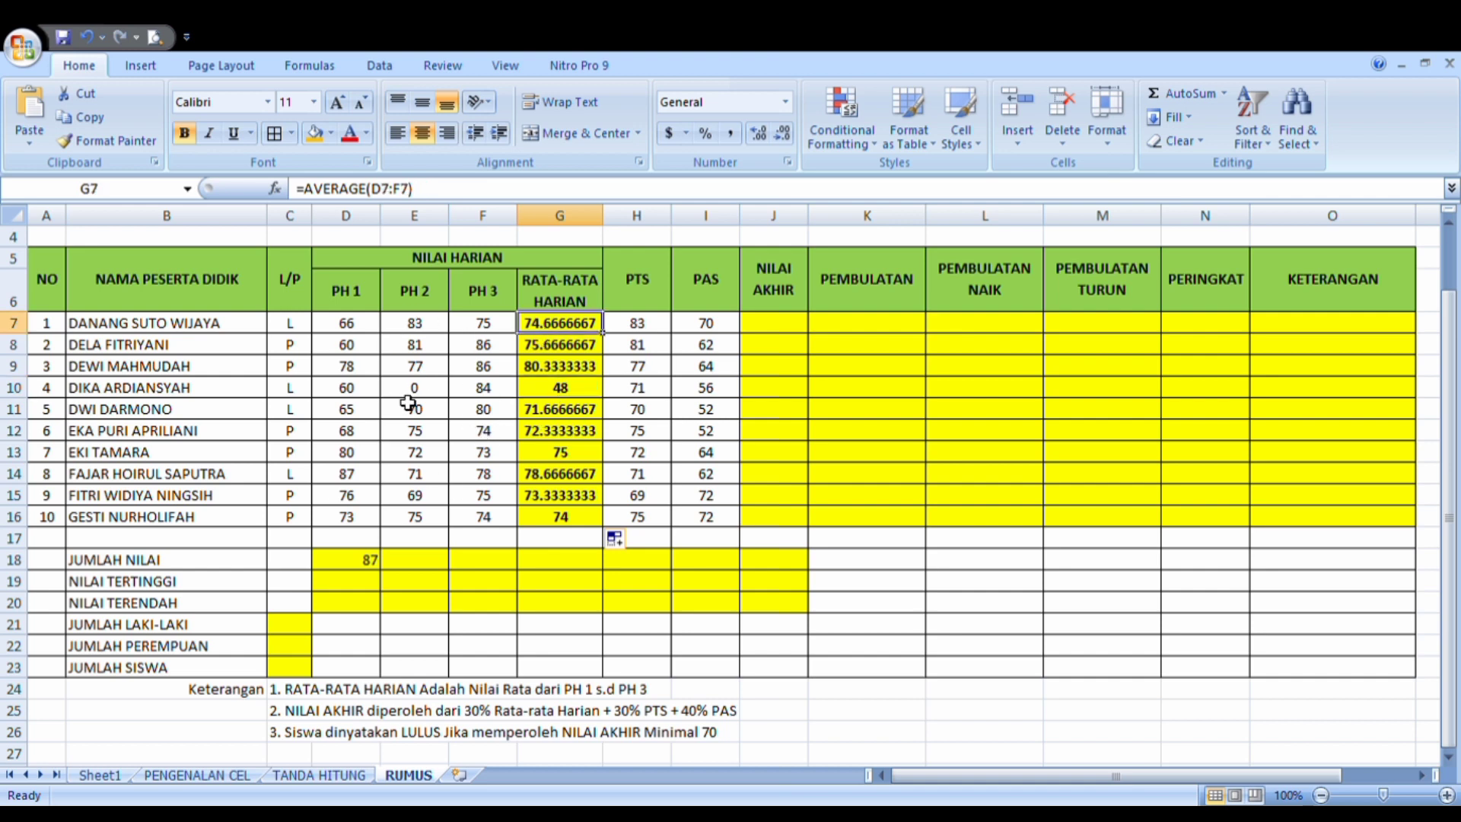
Clear the PH 2 score in cell E10 to test its effect on the average, and re-enter it as 0.
left_click(435, 391)
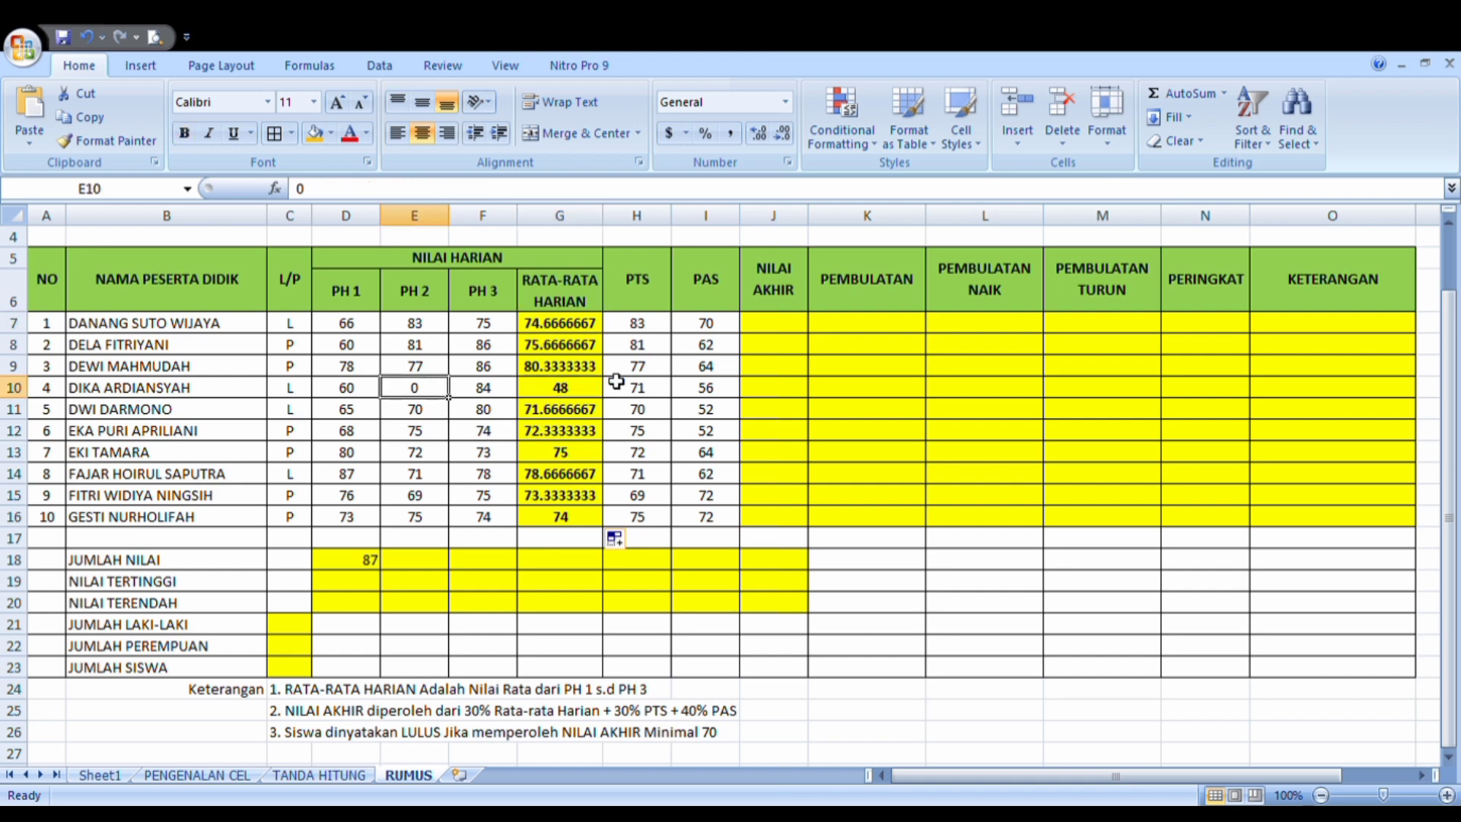
key("Delete")
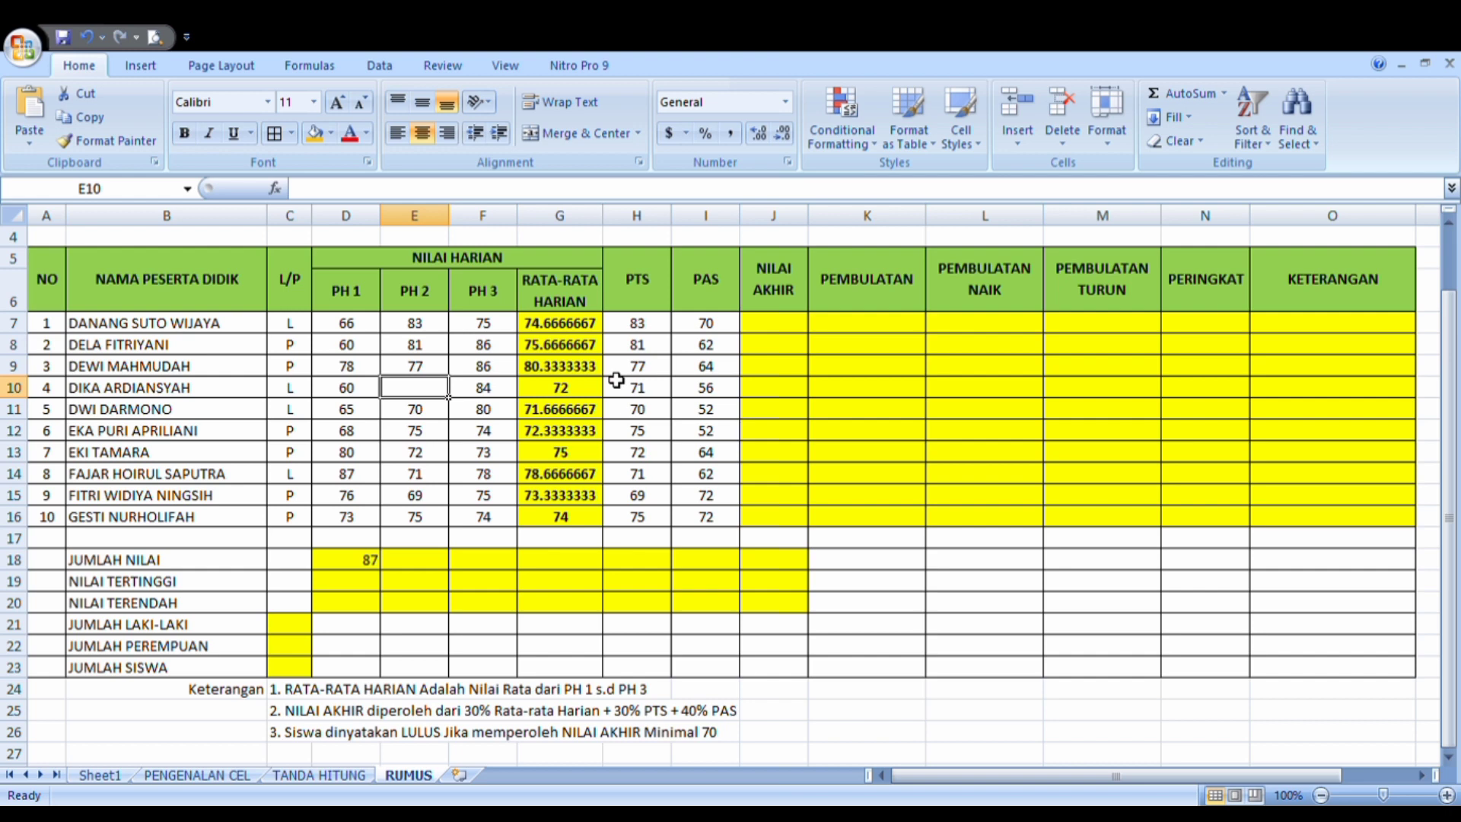
left_click(436, 434)
left_click(438, 396)
type("0")
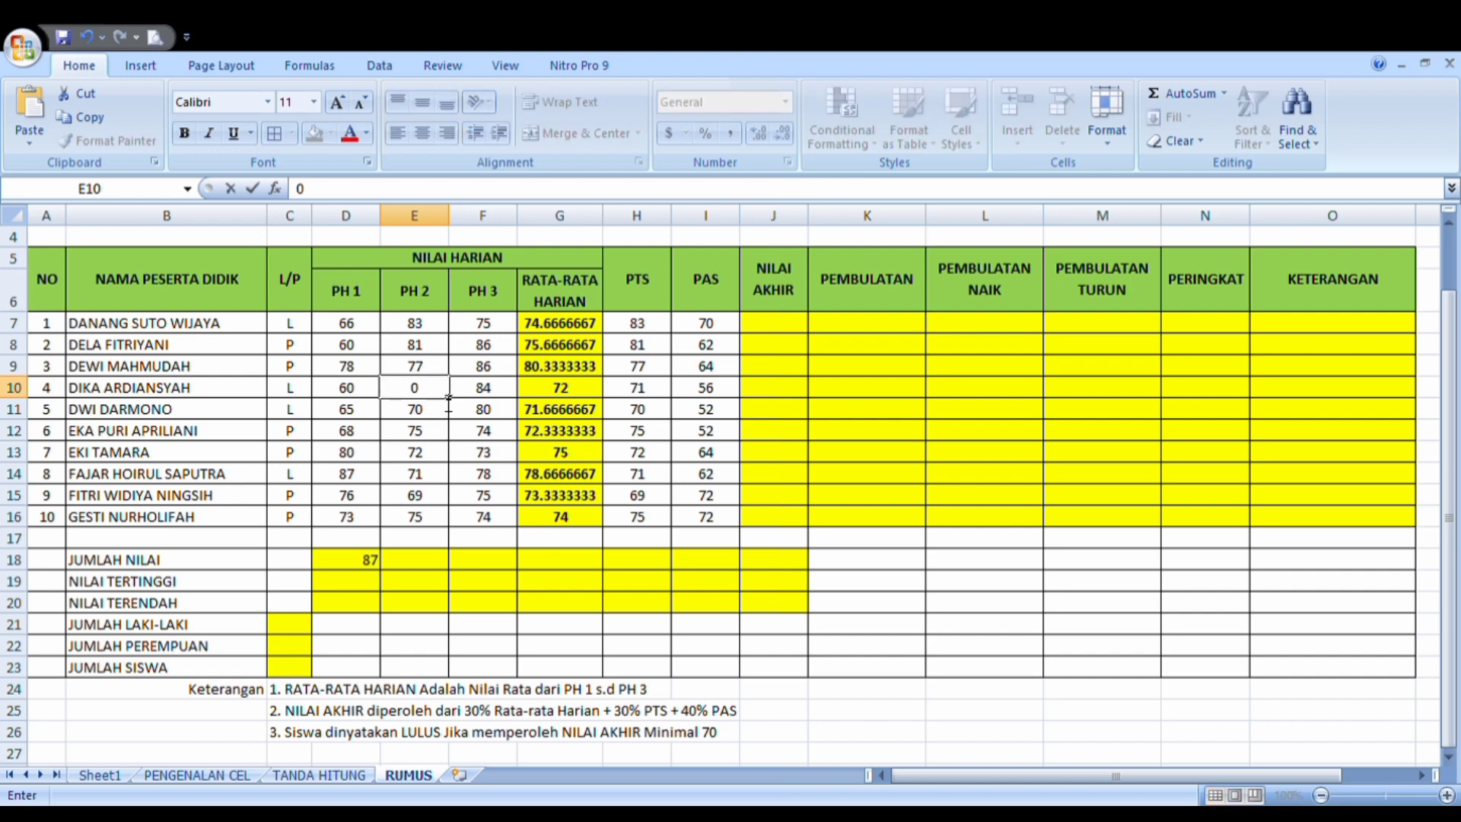
left_click(481, 431)
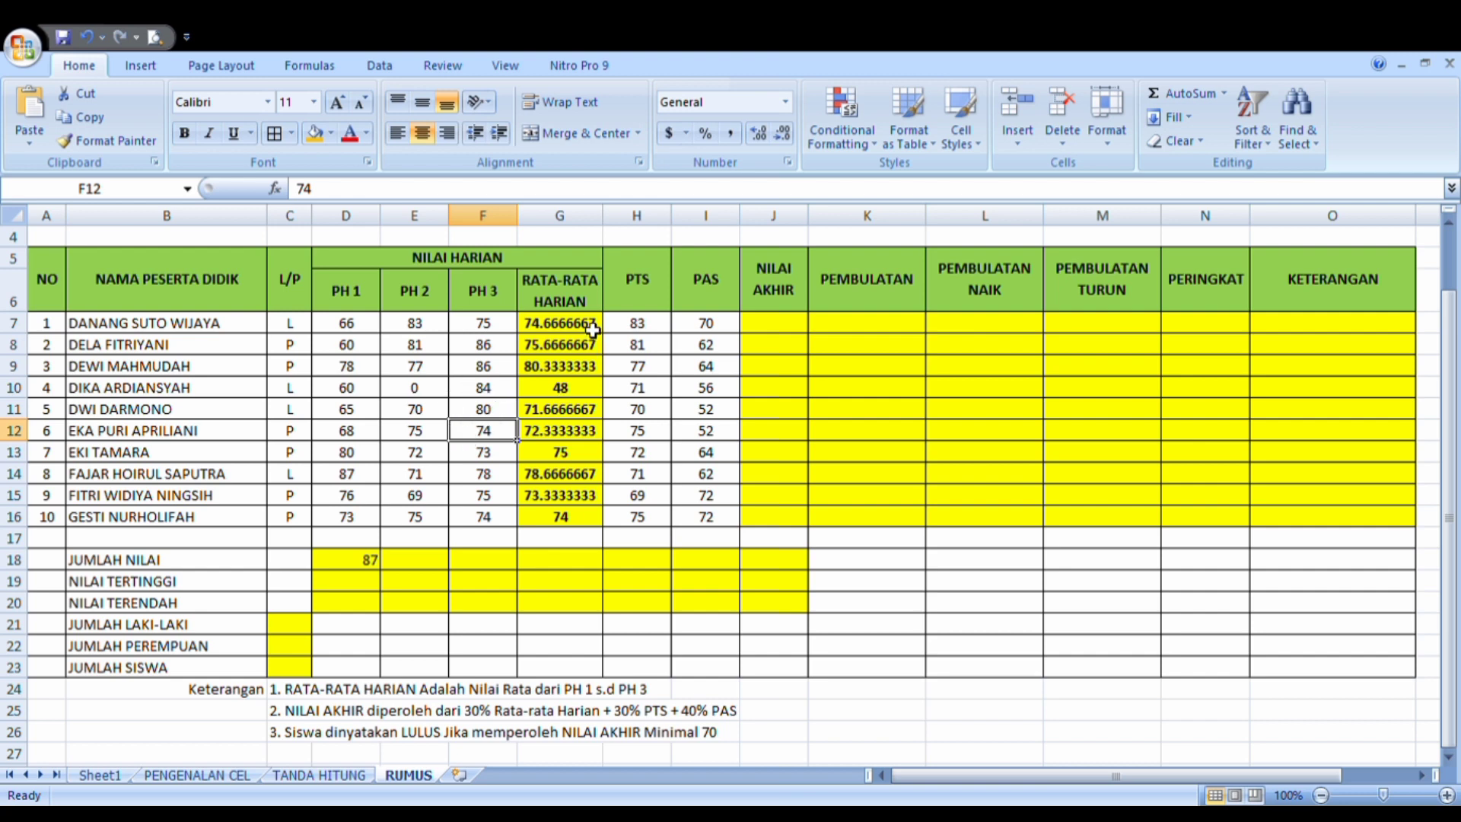
Reduce the daily averages in G7:G16 to two decimal places.
left_click_drag(592, 328, 579, 522)
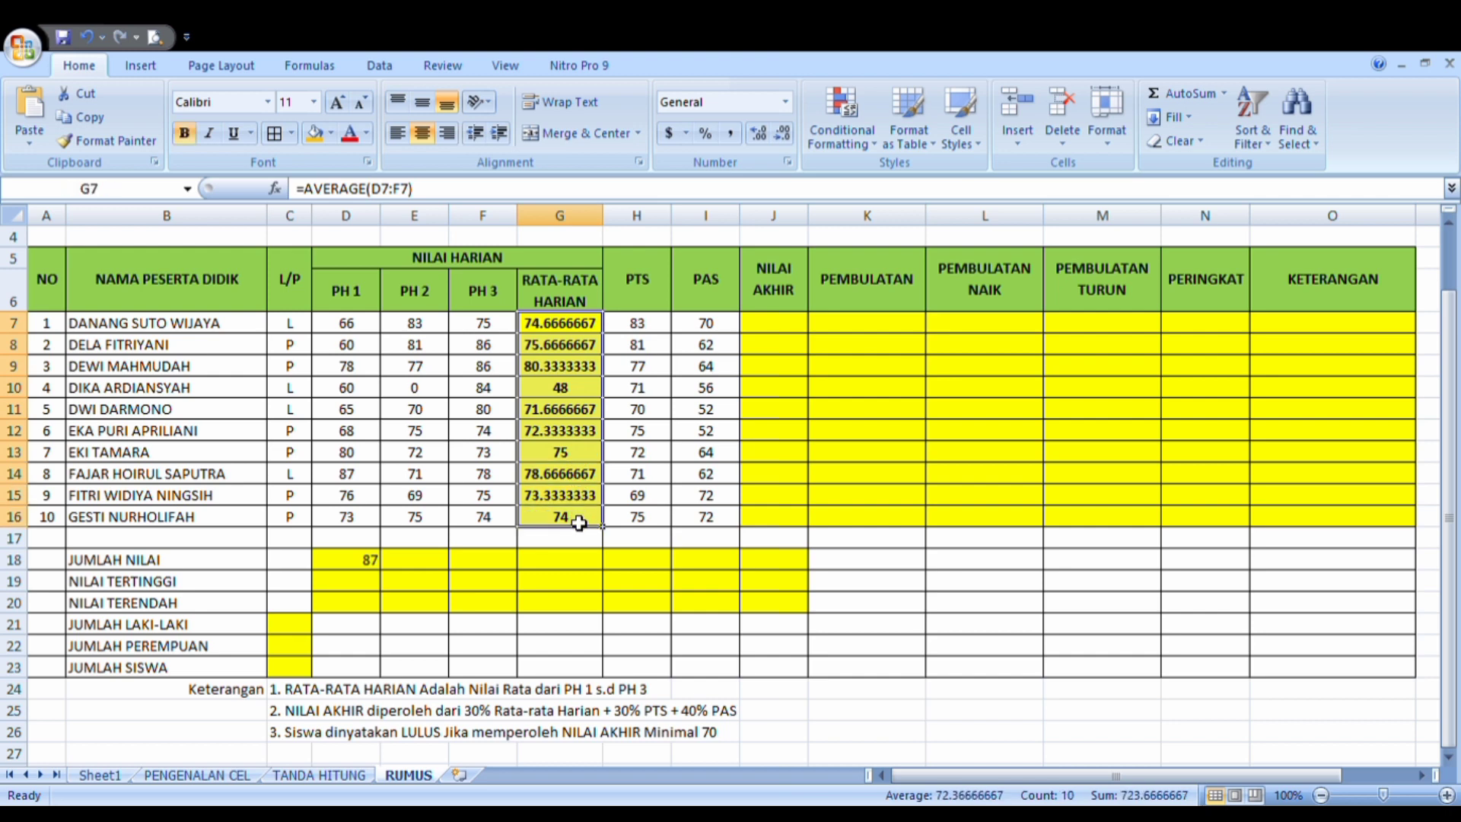
left_click(556, 333)
left_click_drag(557, 328, 562, 520)
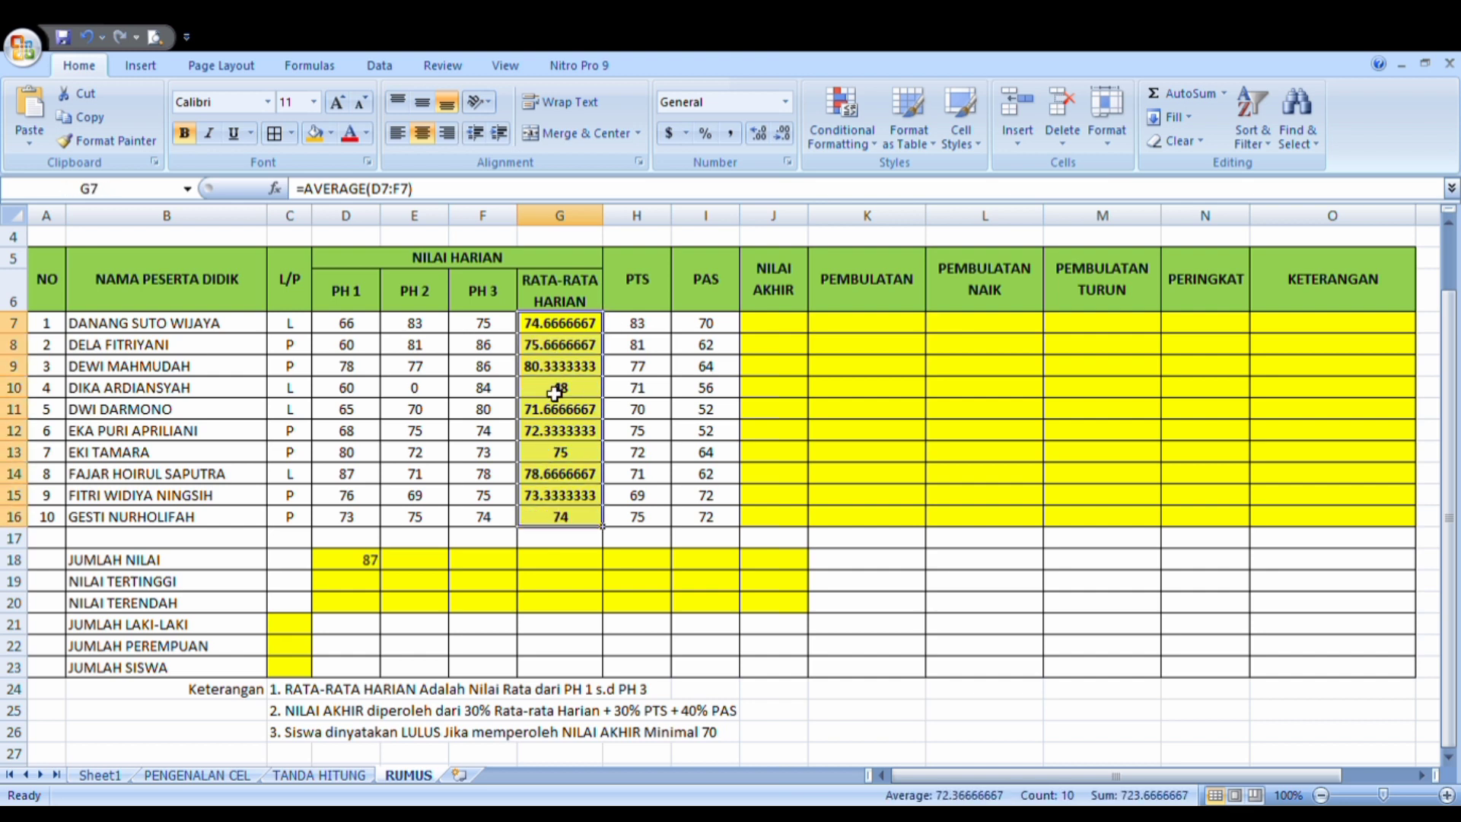
left_click(783, 133)
left_click(783, 133)
left_click(788, 132)
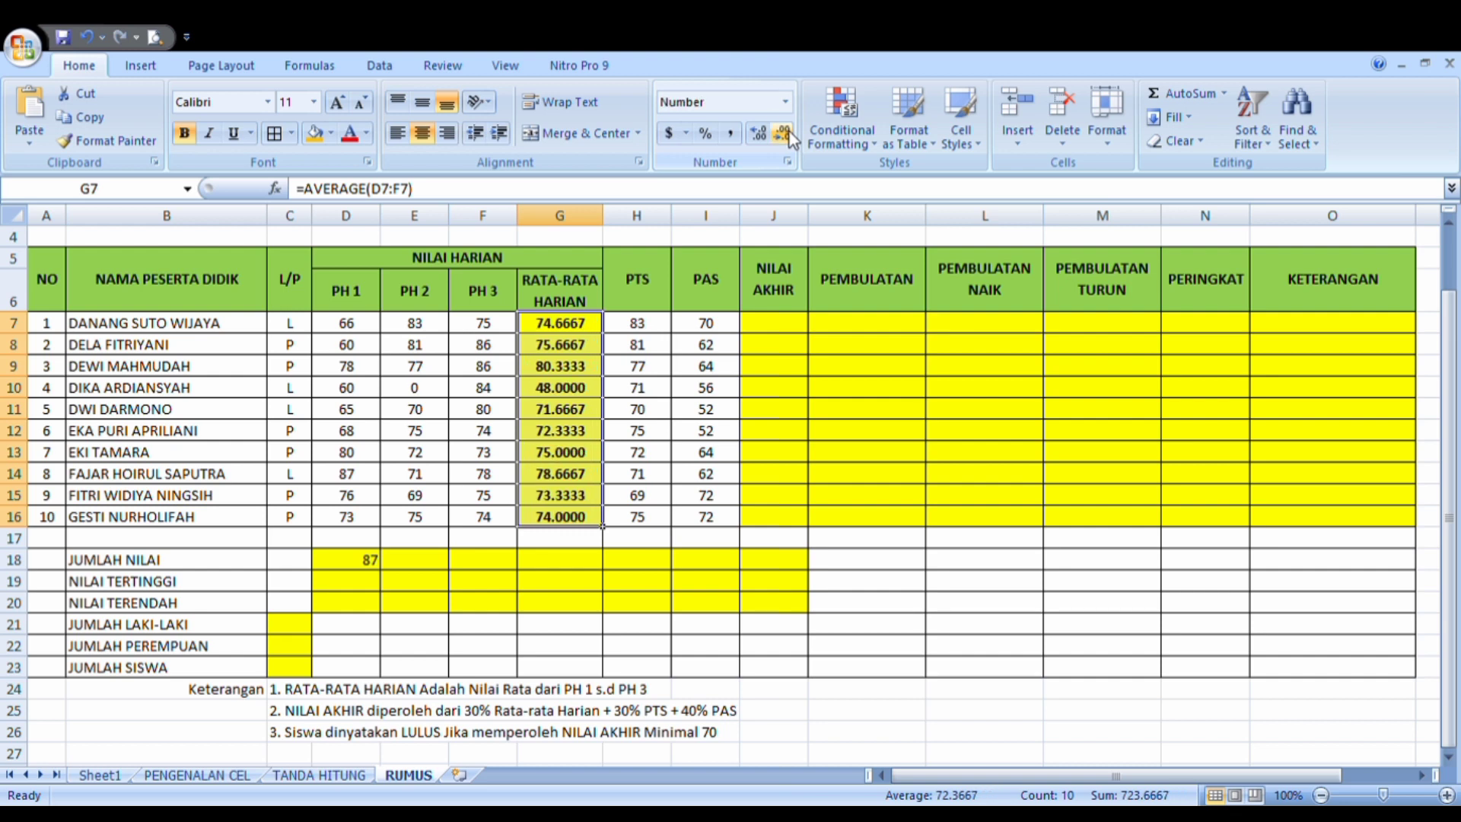
left_click(788, 132)
left_click(788, 130)
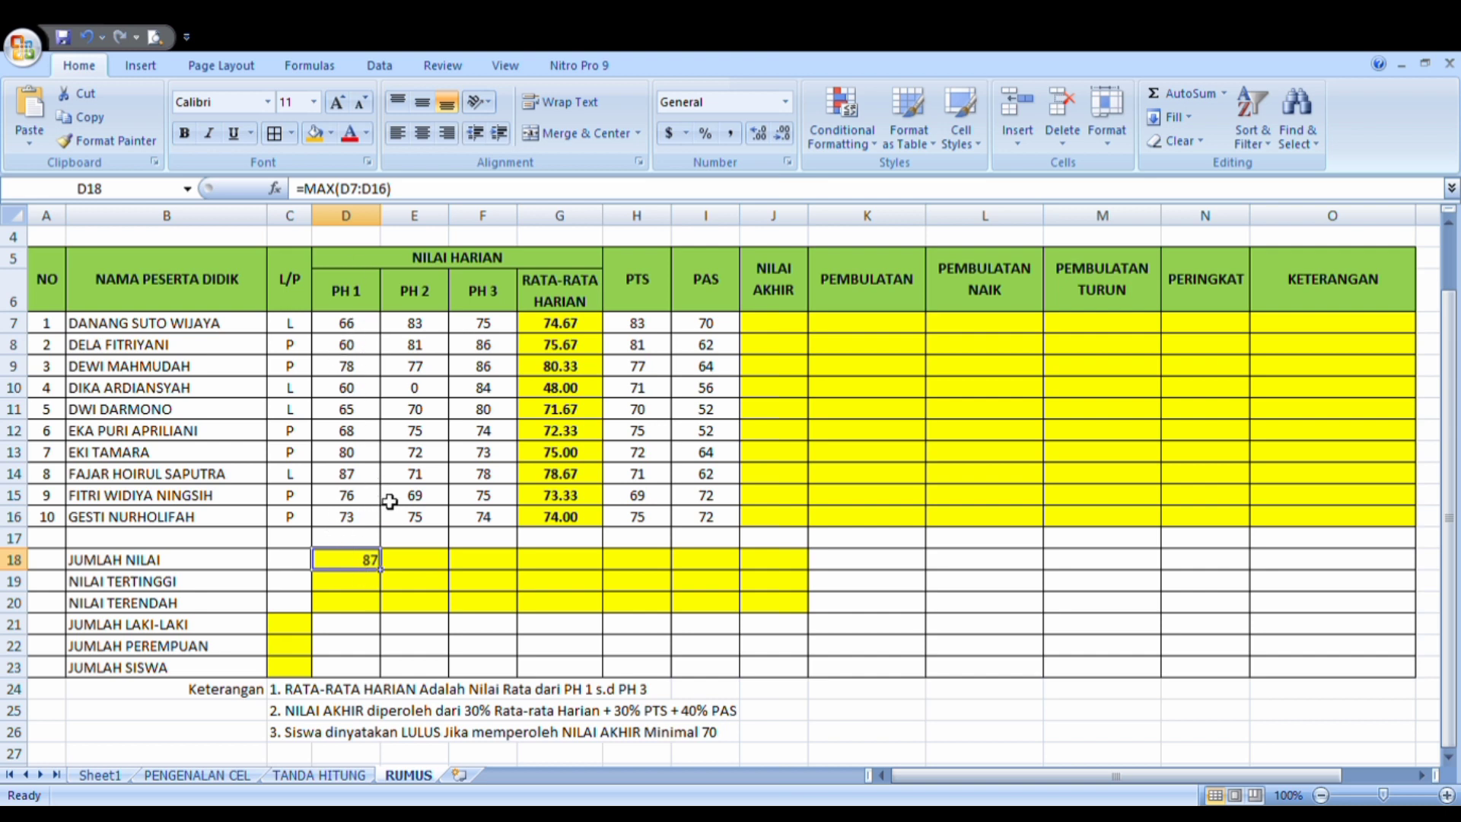
Replace the JUMLAH NILAI formula in cell D18 with =SUM(D7:D16) to total the PH 1 scores, and review it.
type("=")
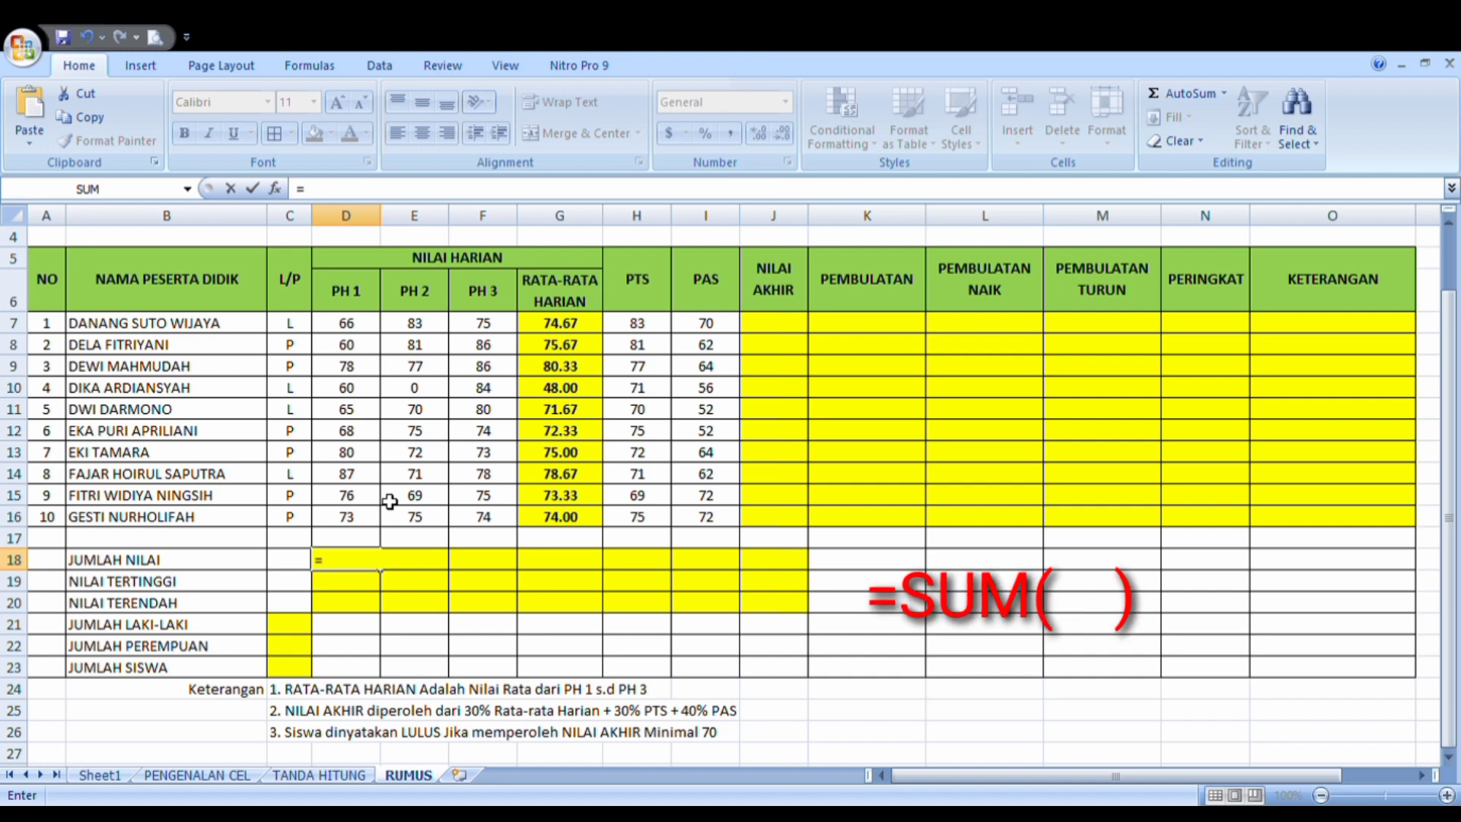
type("S")
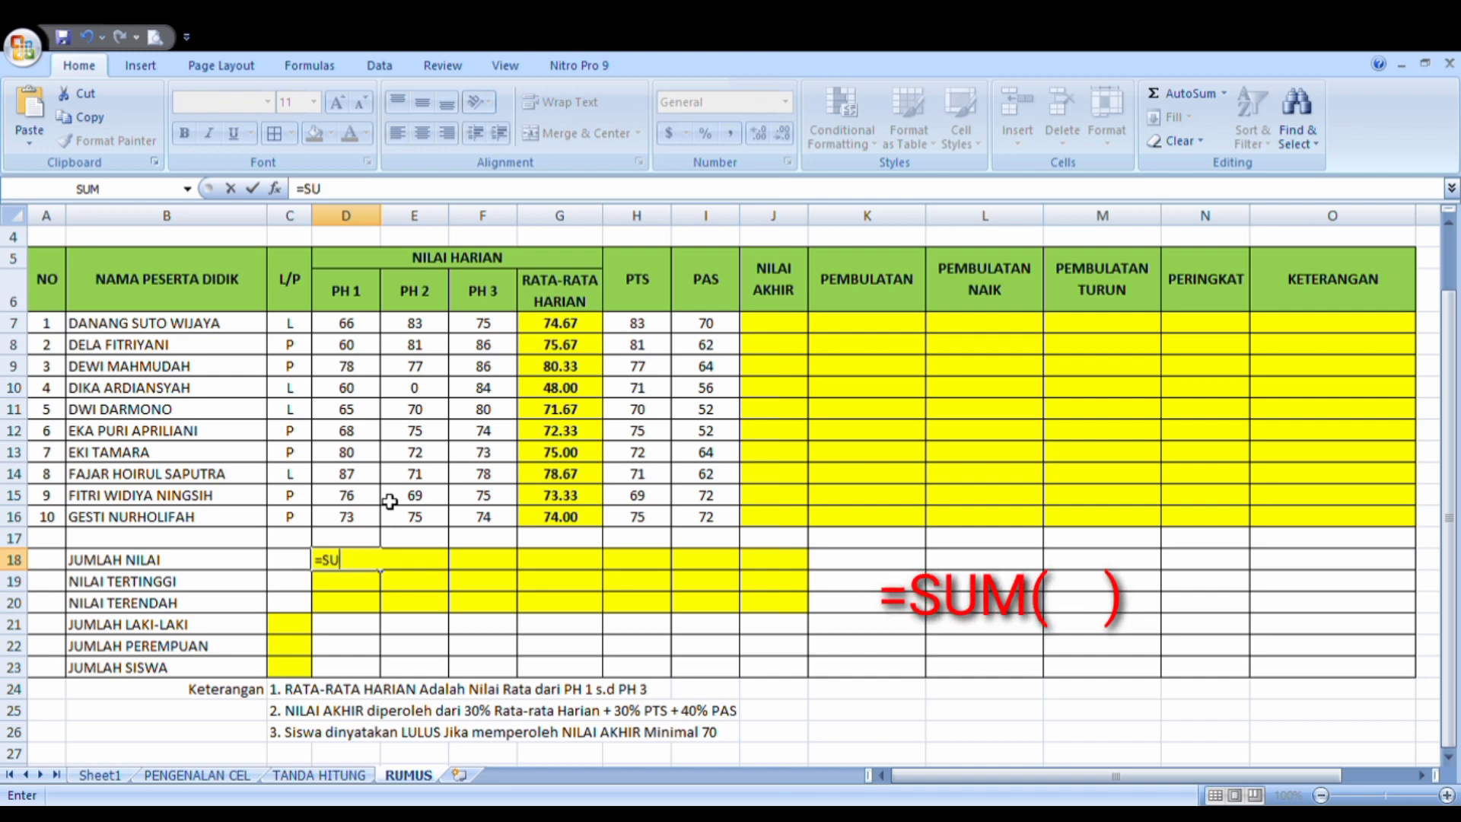
type("UM(")
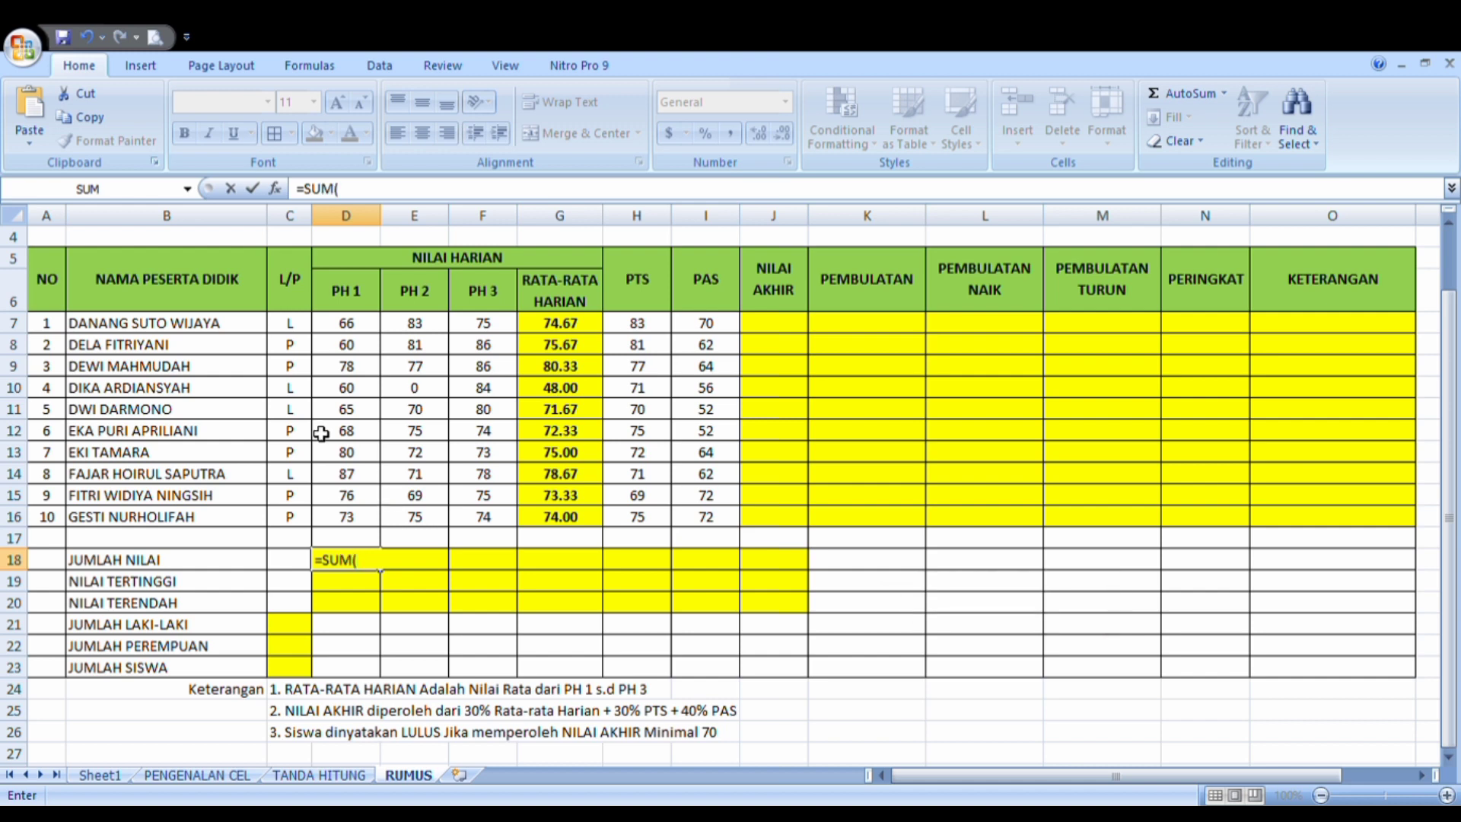
left_click_drag(365, 324, 366, 528)
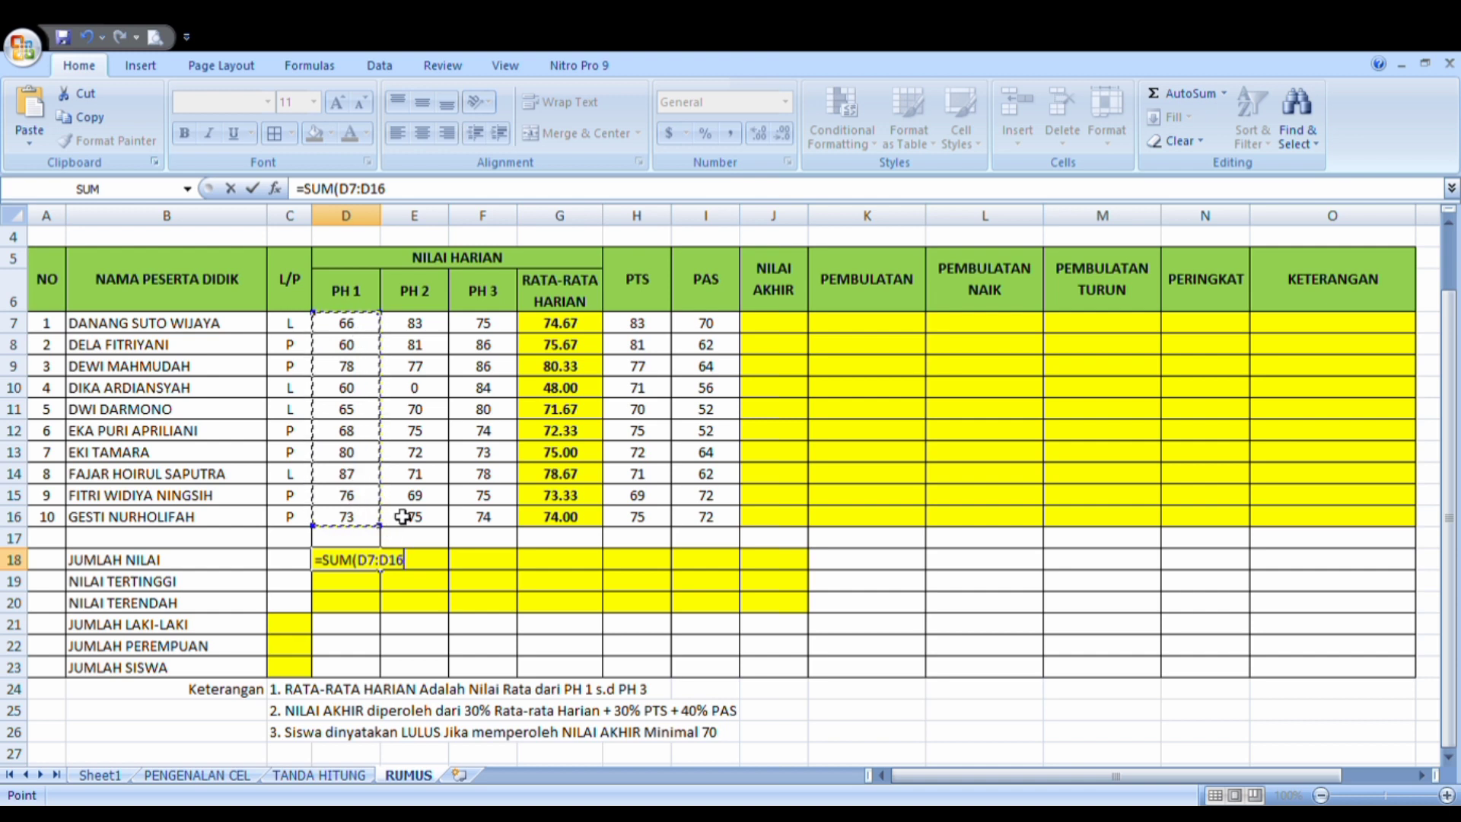
type(")")
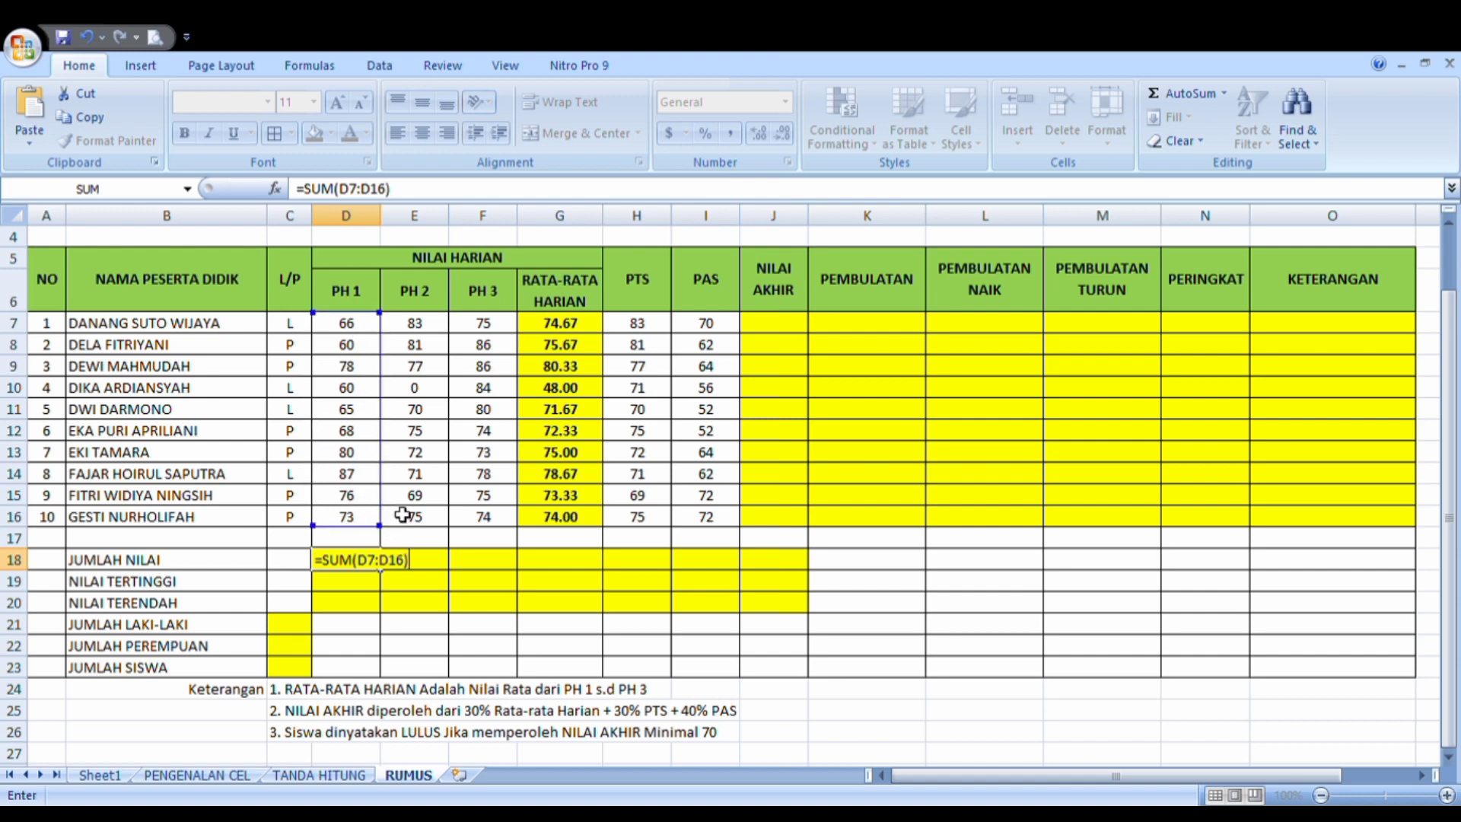
key("Return")
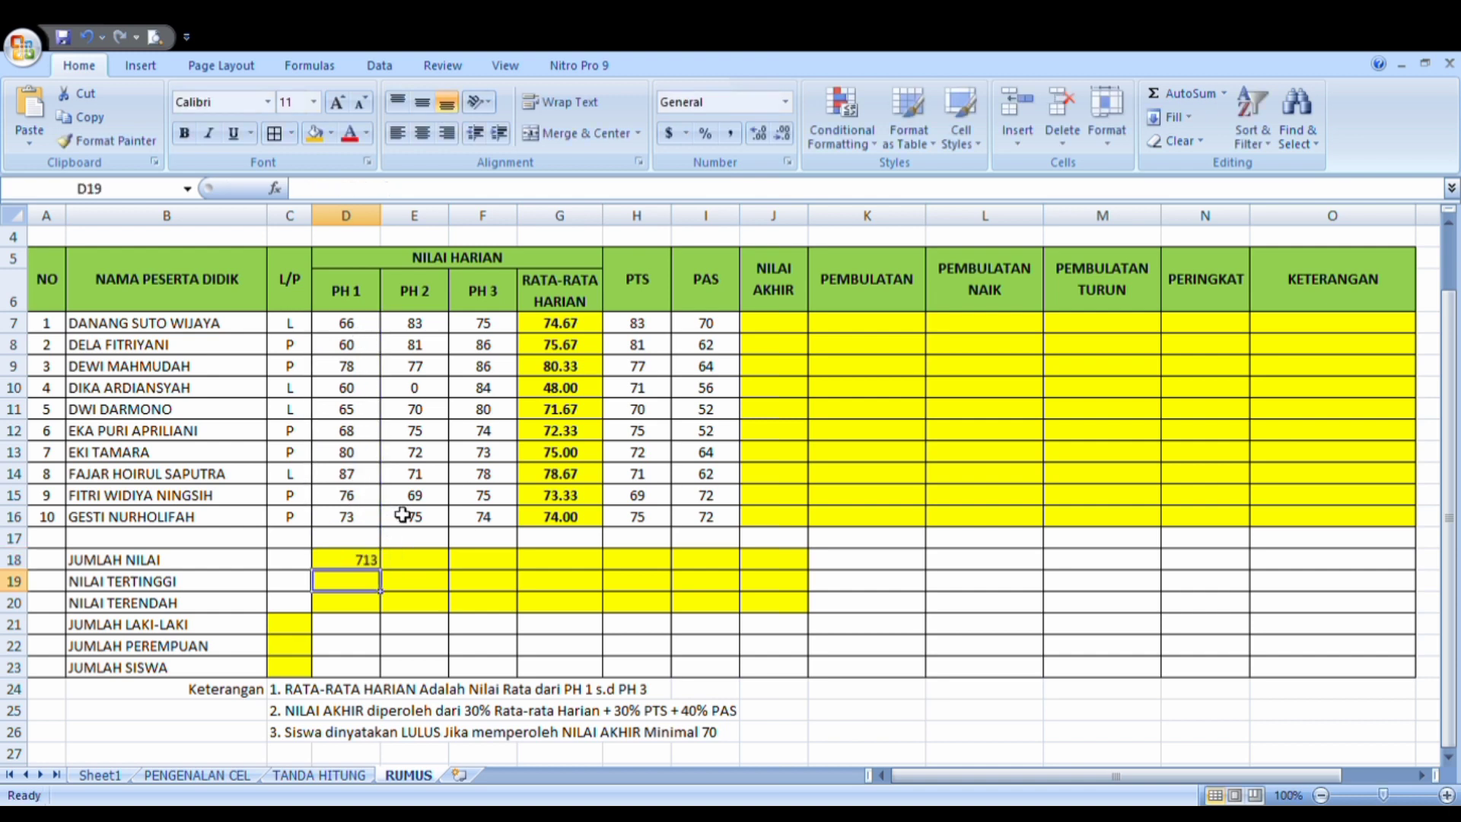
left_click(359, 565)
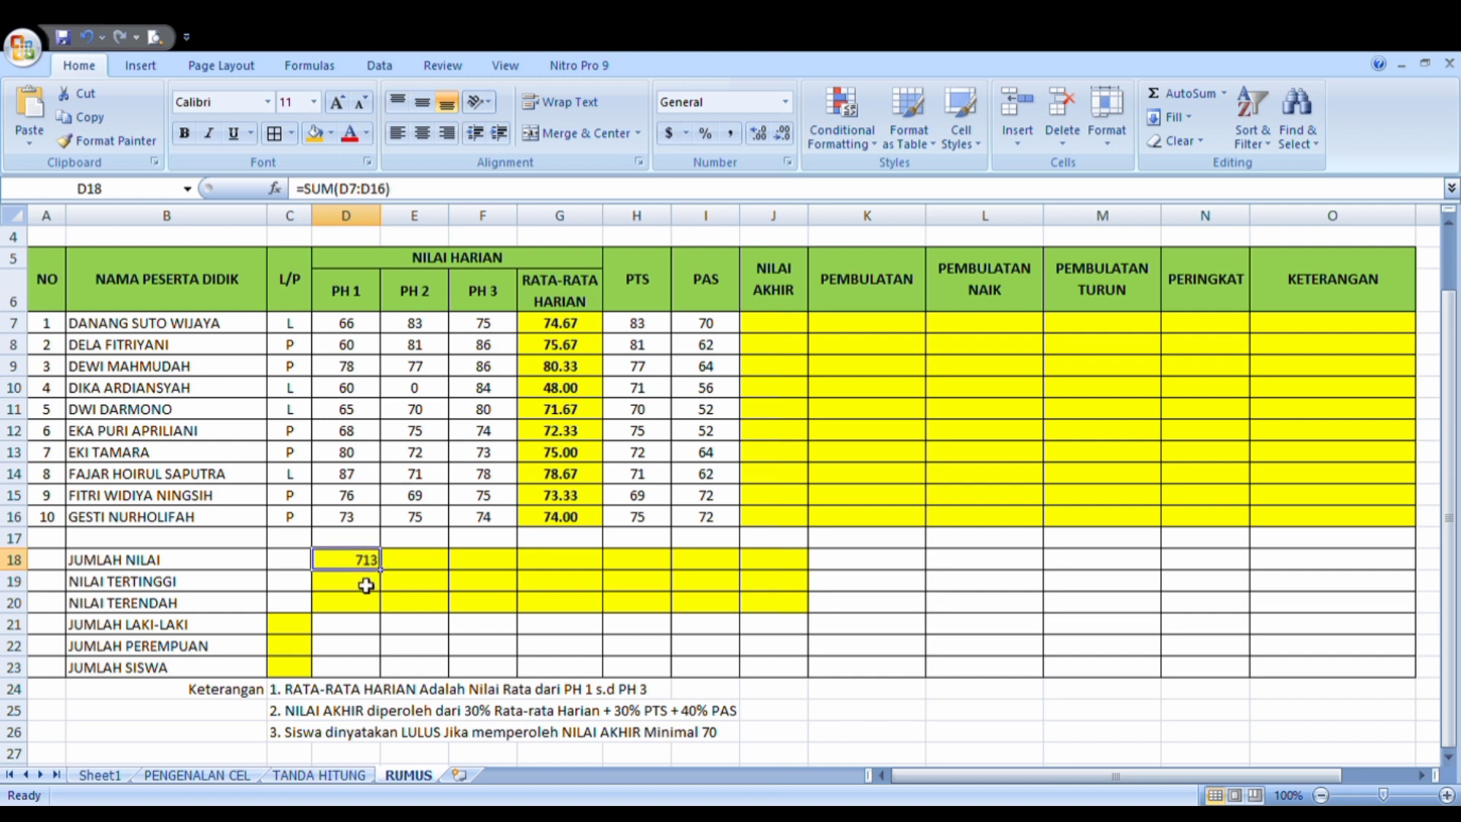
left_click(366, 585)
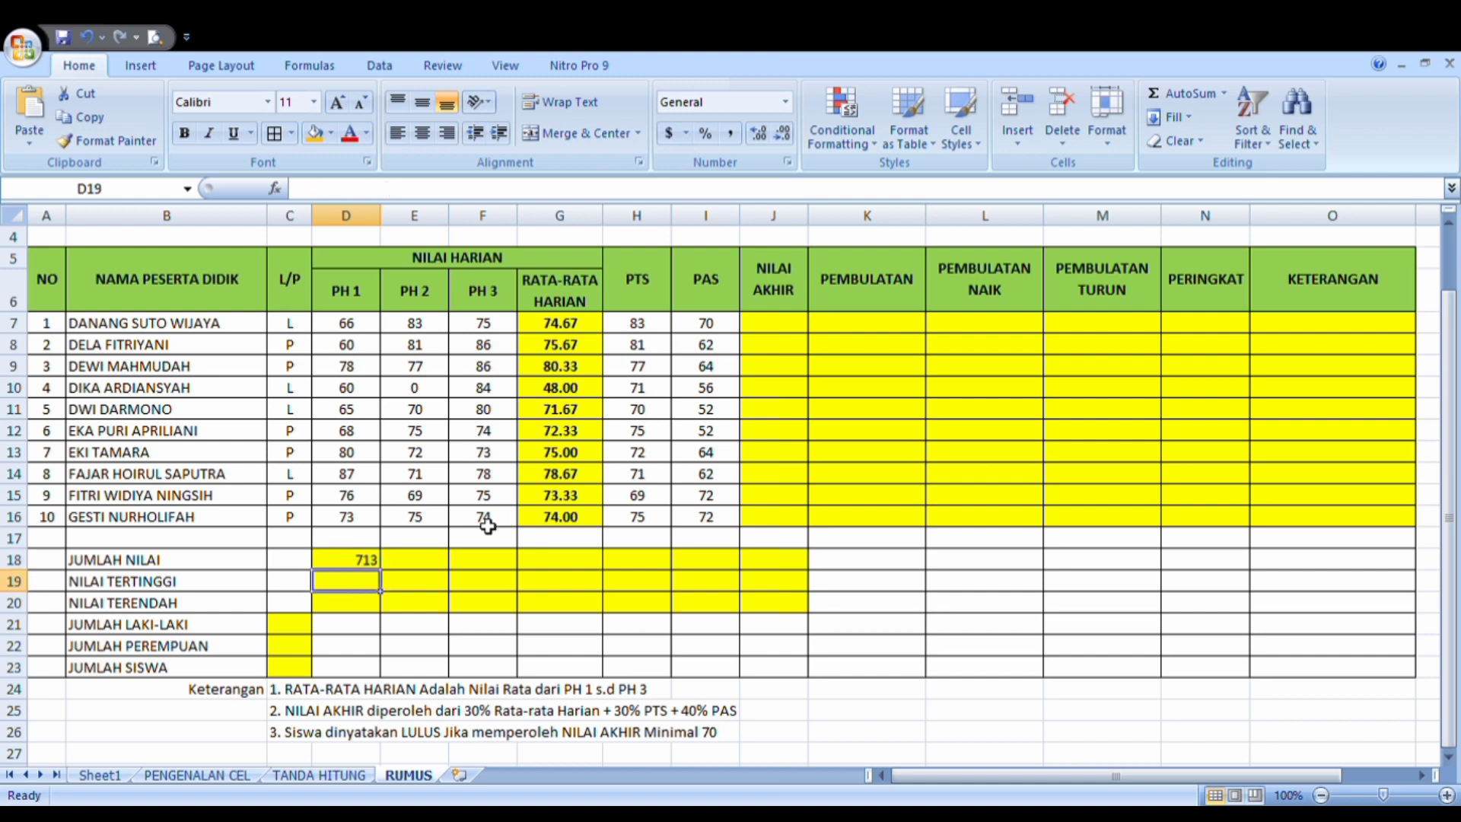
Enter =SUM(E7:E16) in cell E18 to total the PH 2 scores, and fill the formula across to F18.
left_click(425, 562)
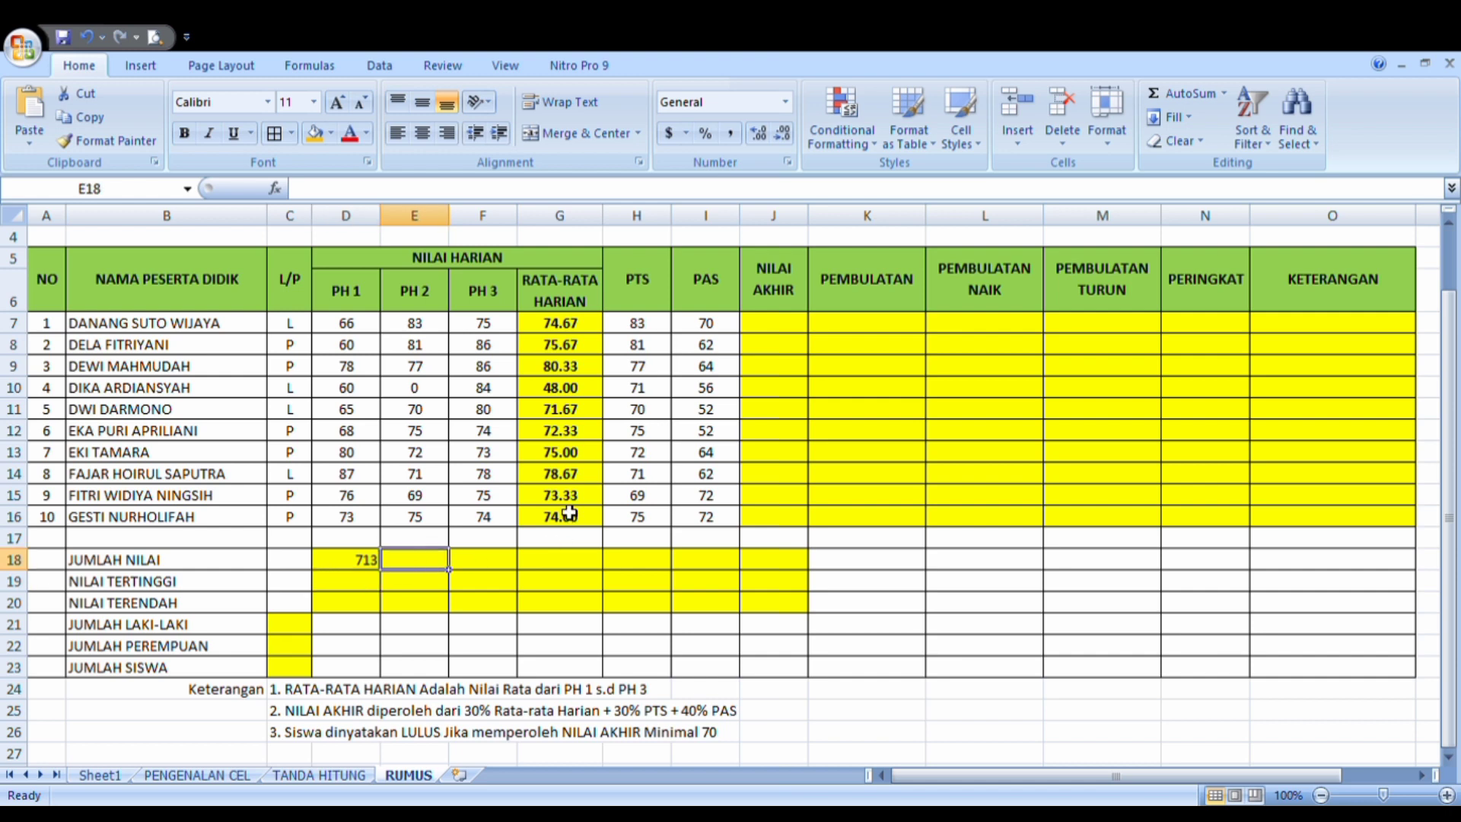
type("=")
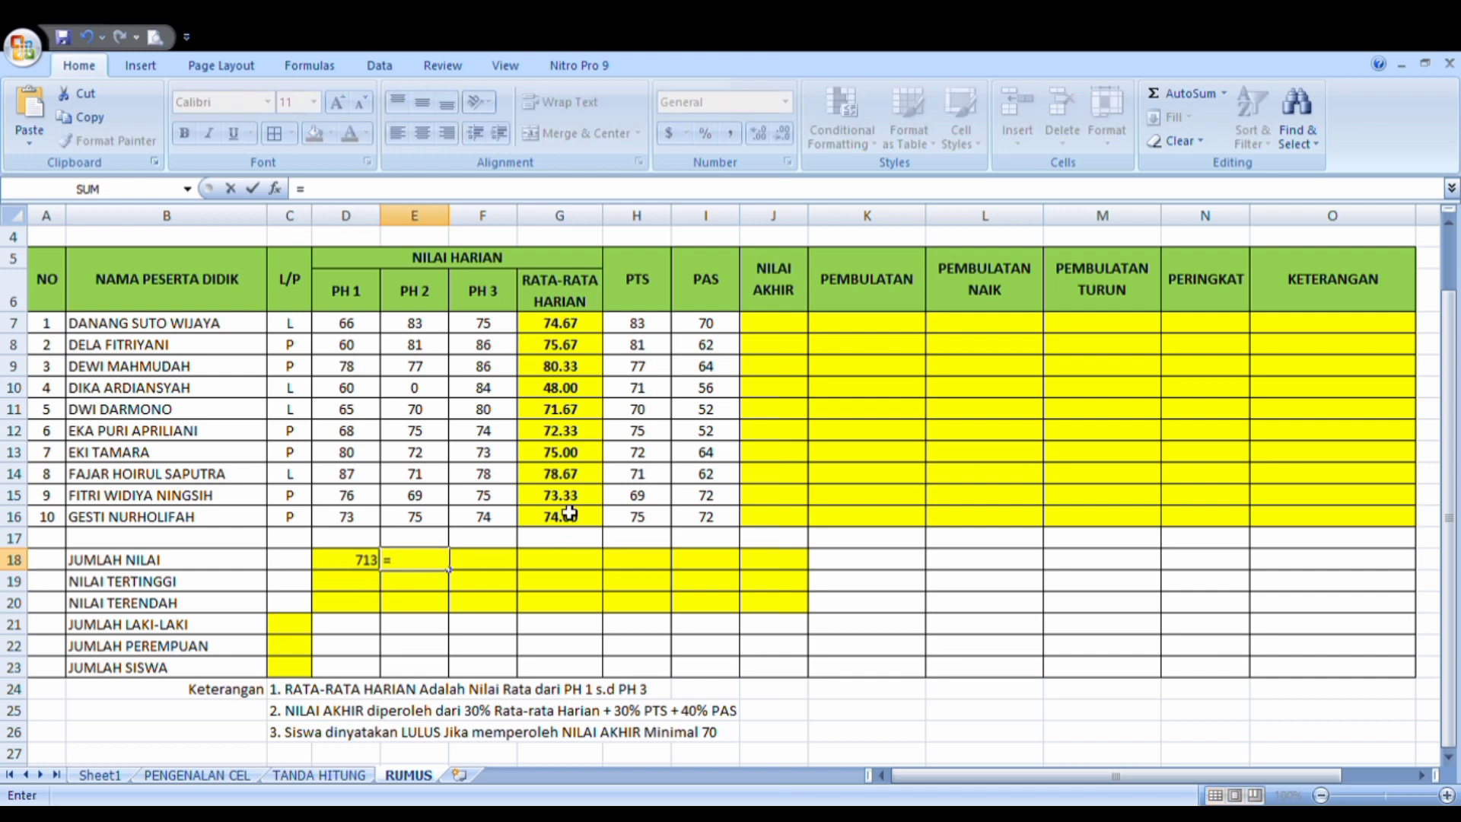
type("SUM(")
left_click_drag(418, 329, 414, 515)
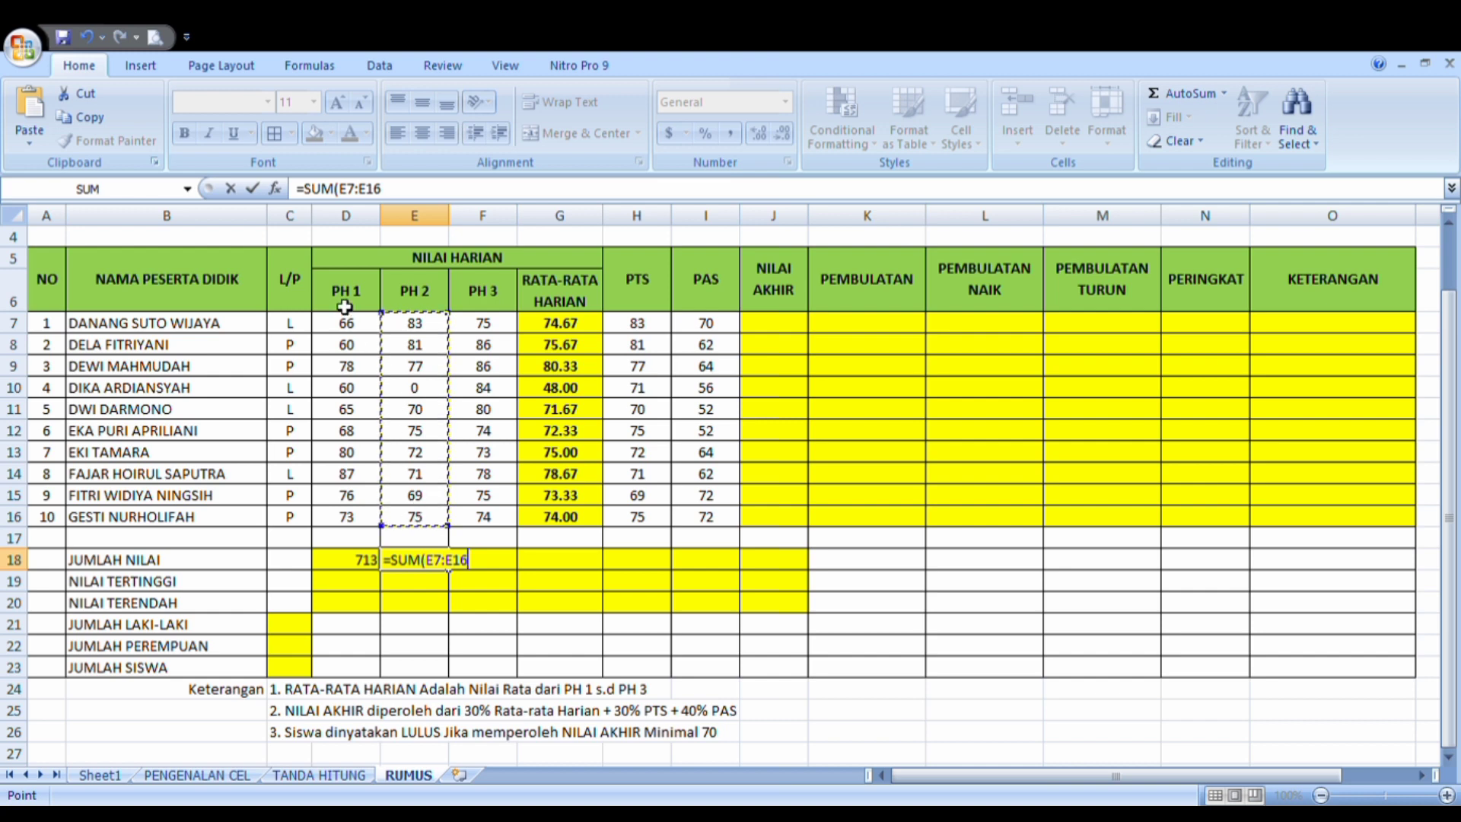
type(")")
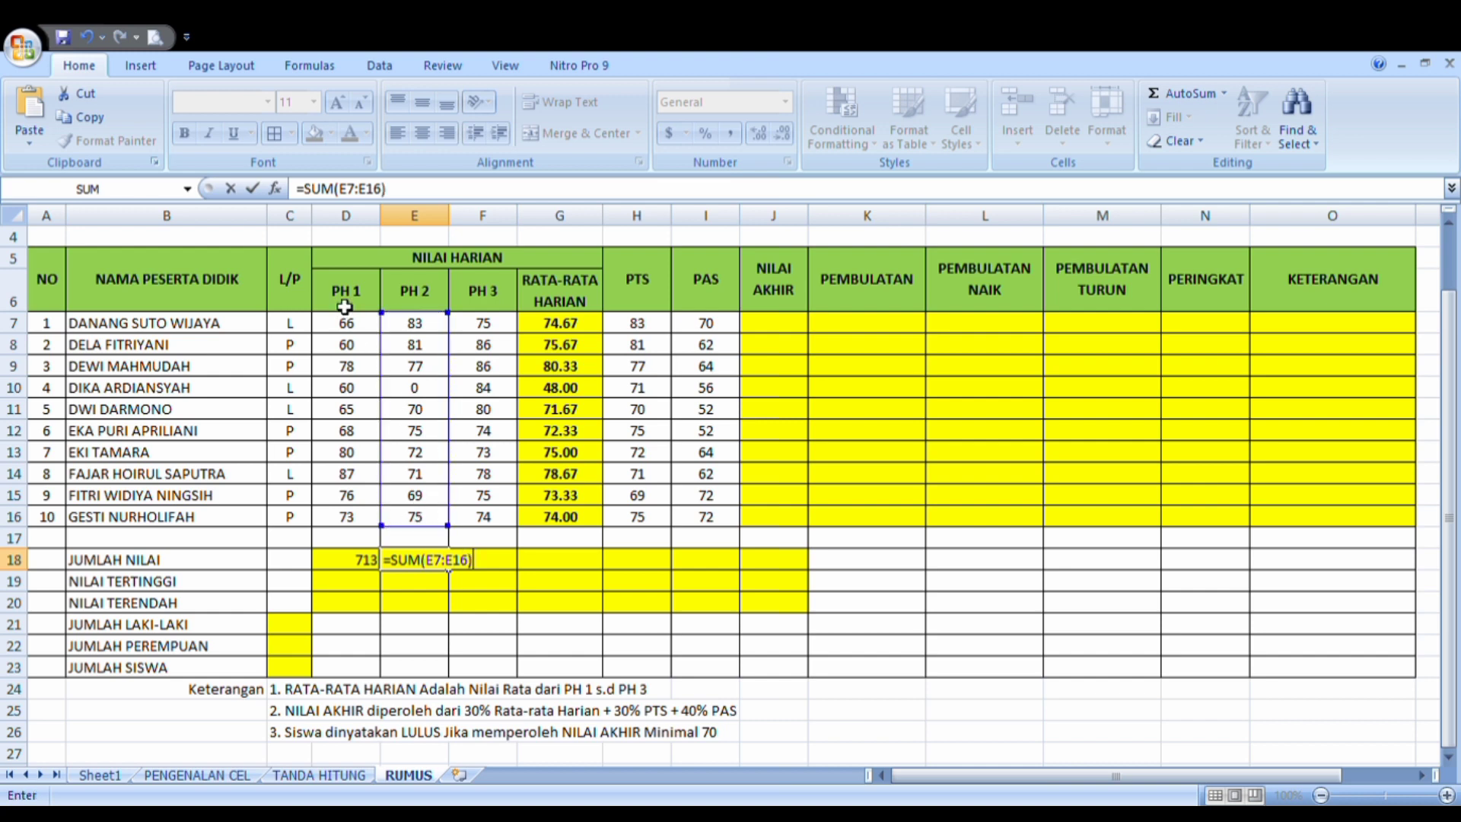
key("Return")
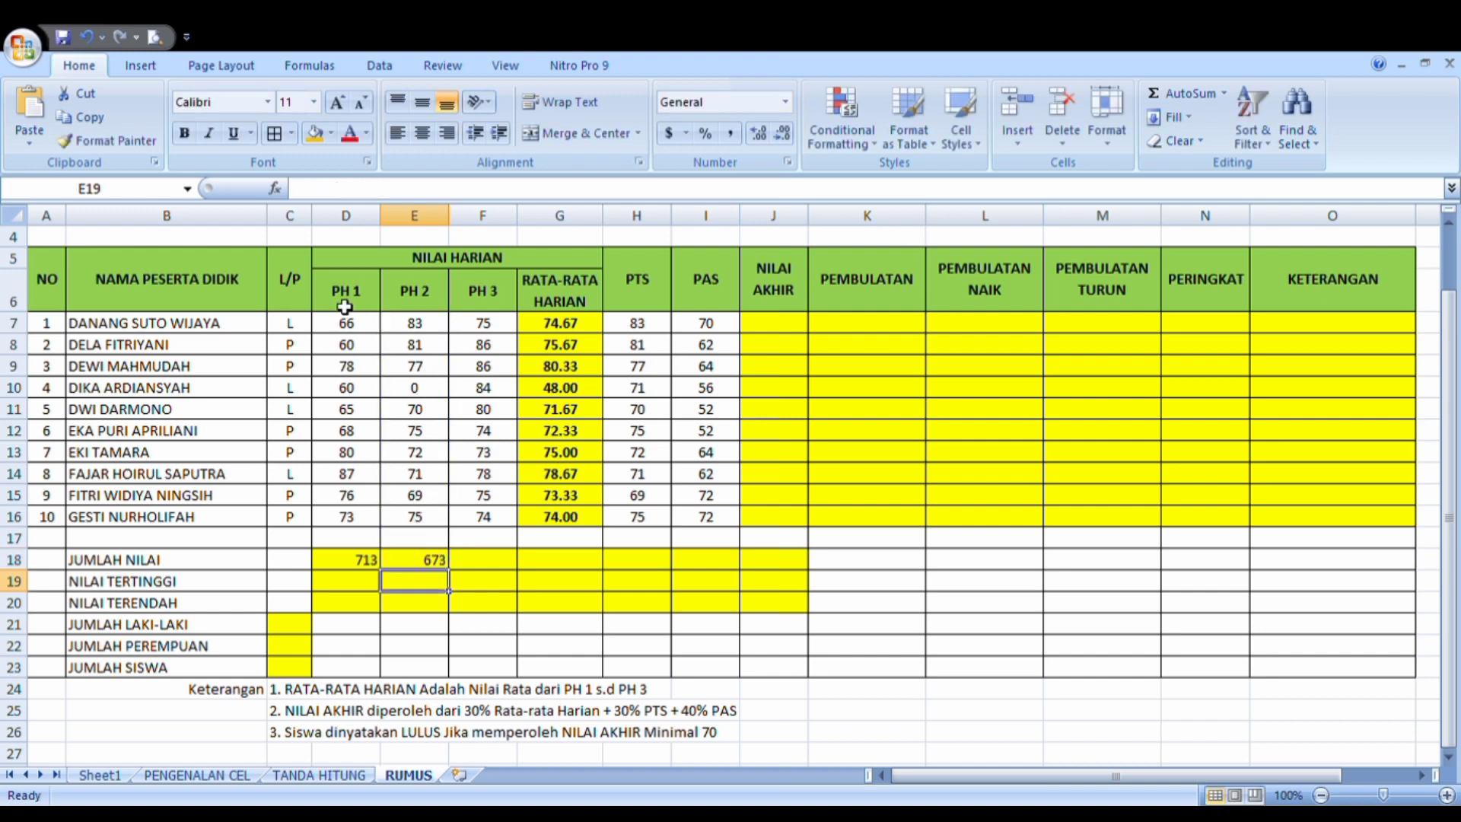
left_click(425, 561)
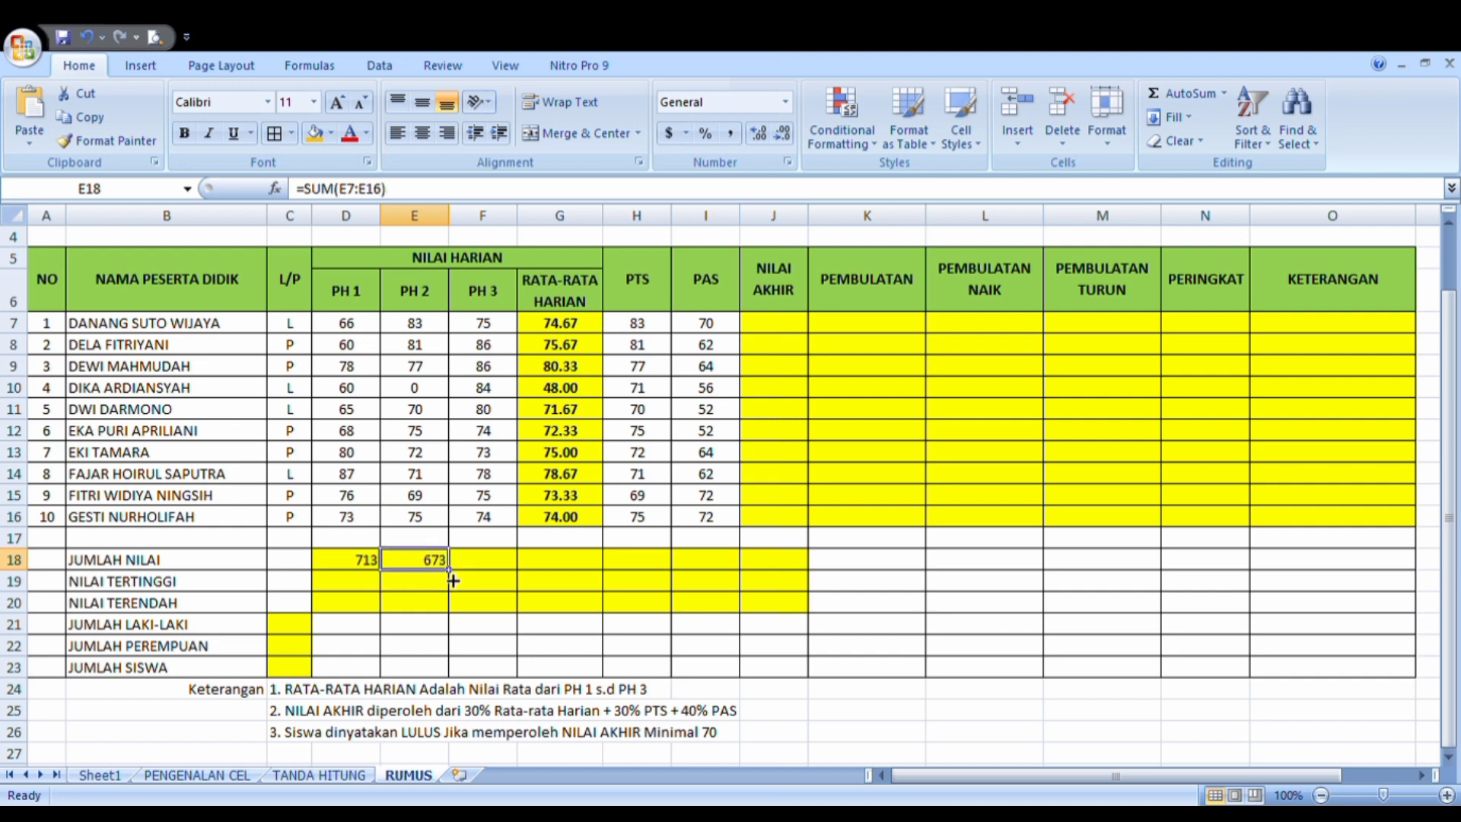
left_click_drag(453, 580, 506, 582)
left_click(479, 585)
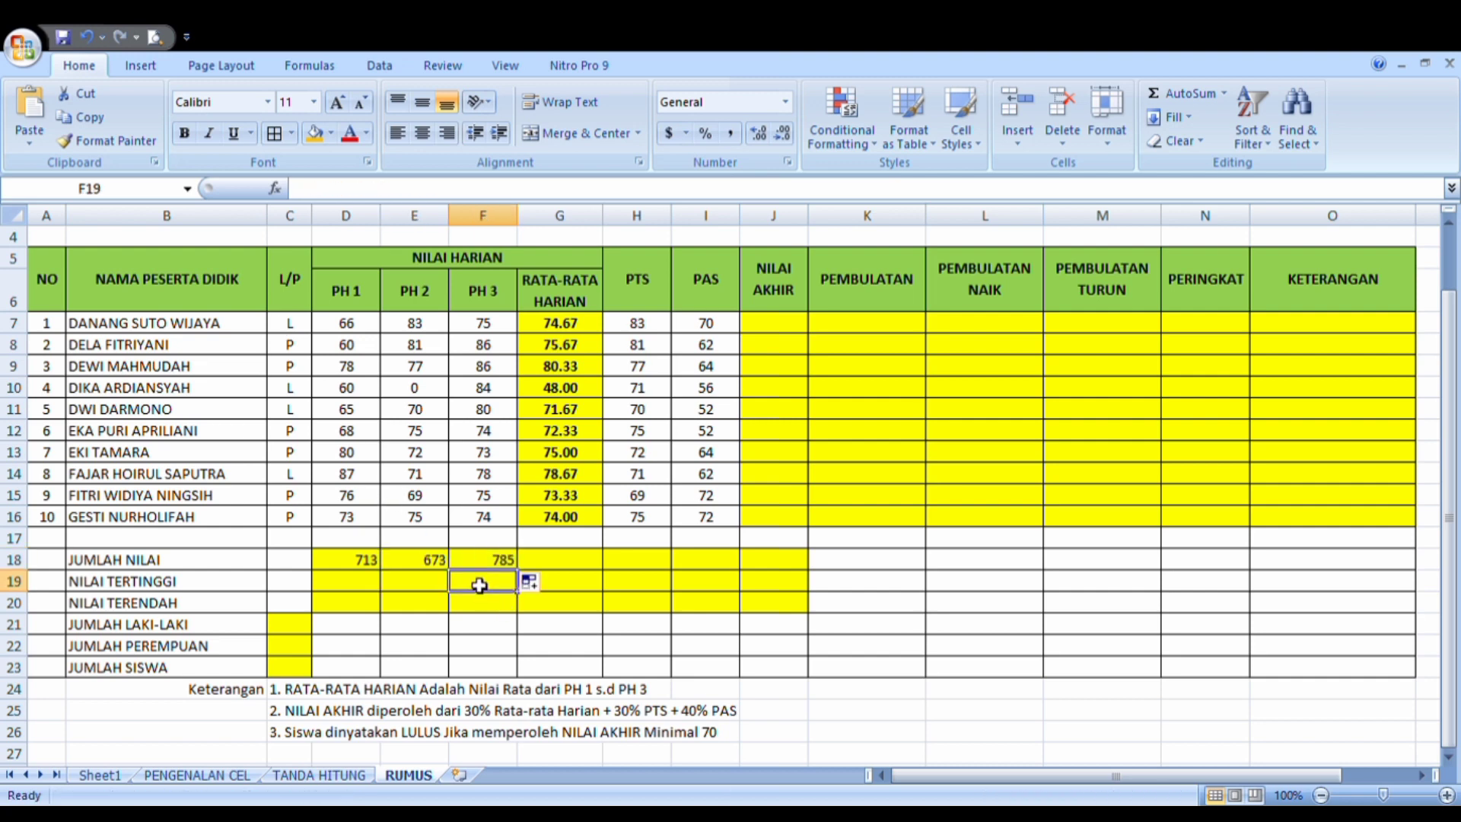
Enter =MAX(D7:D16) in cell D19 to get the highest PH 1 score in the NILAI TERTINGGI row.
left_click(351, 590)
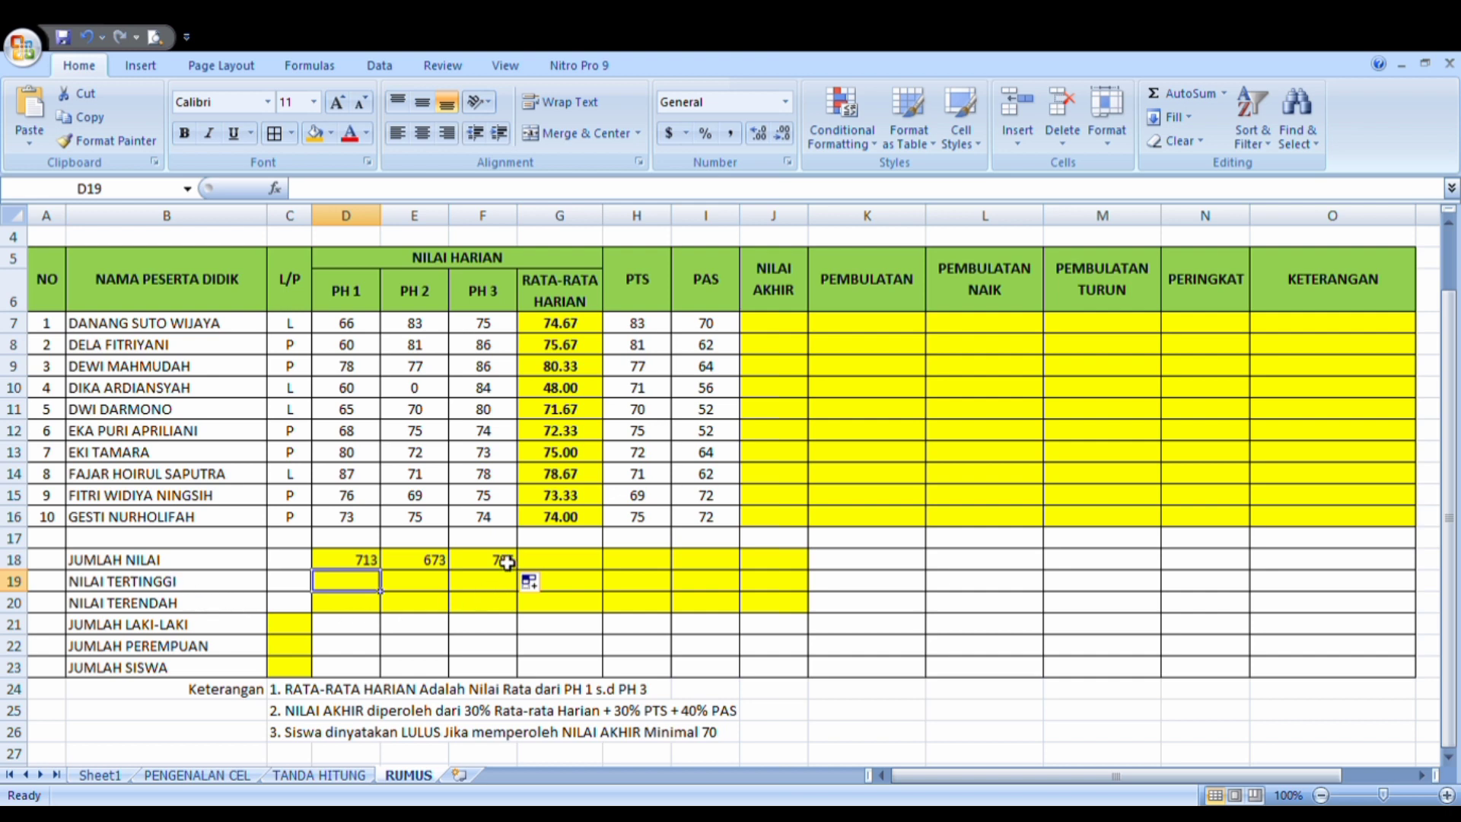
type("=")
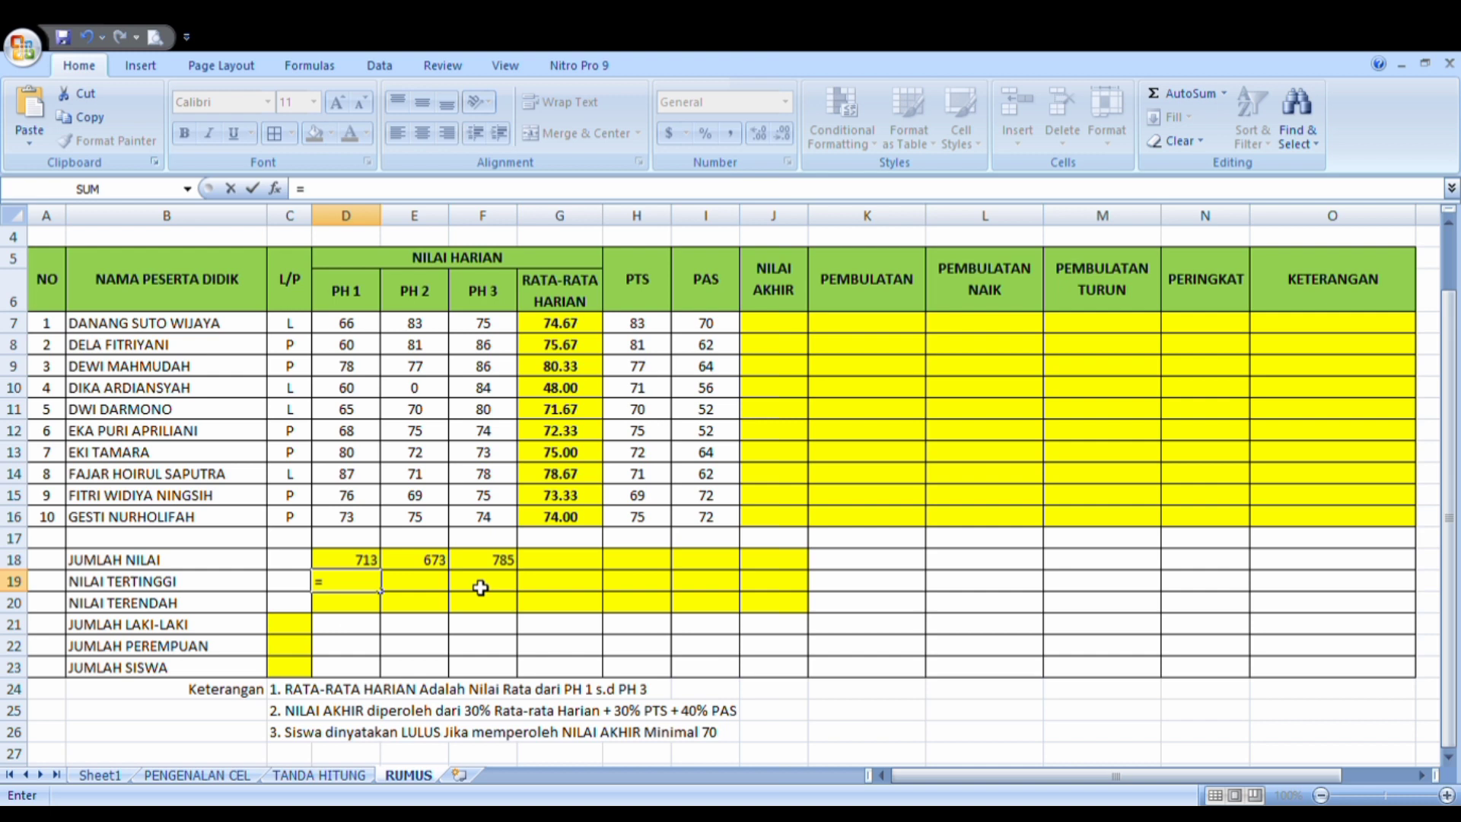
type("MAX(")
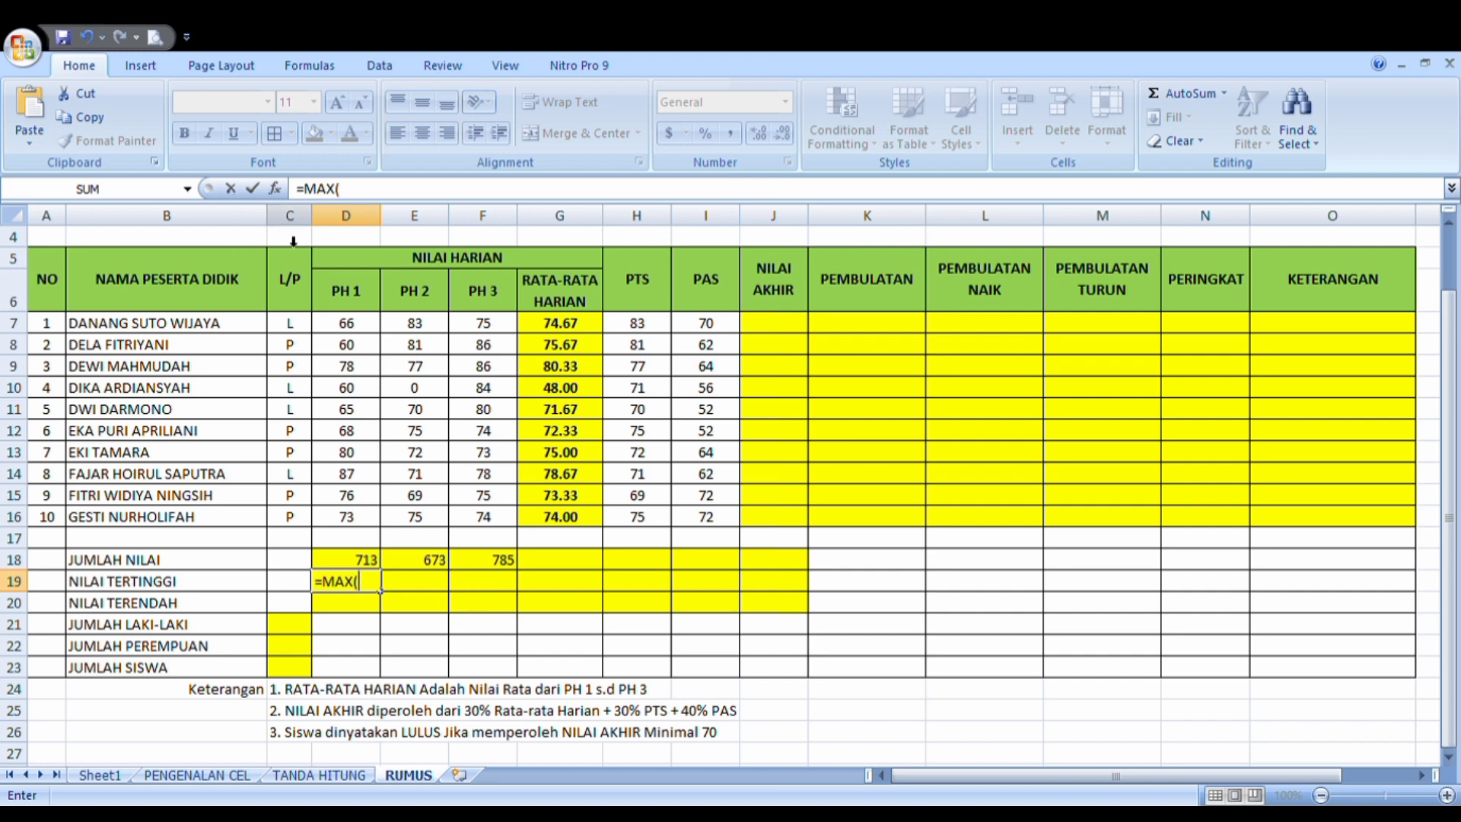
left_click_drag(354, 324, 349, 512)
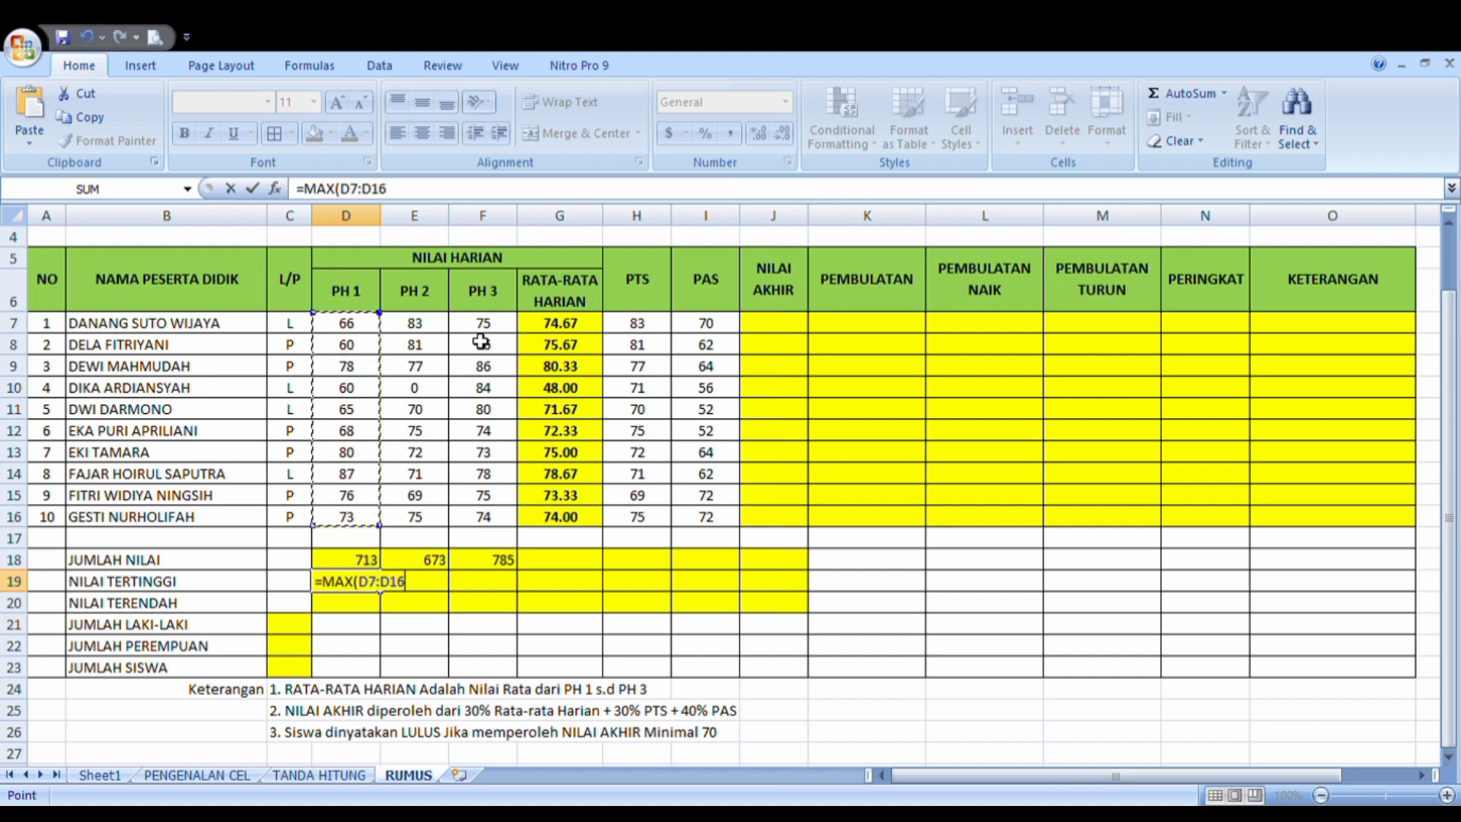
type(")")
key("Return")
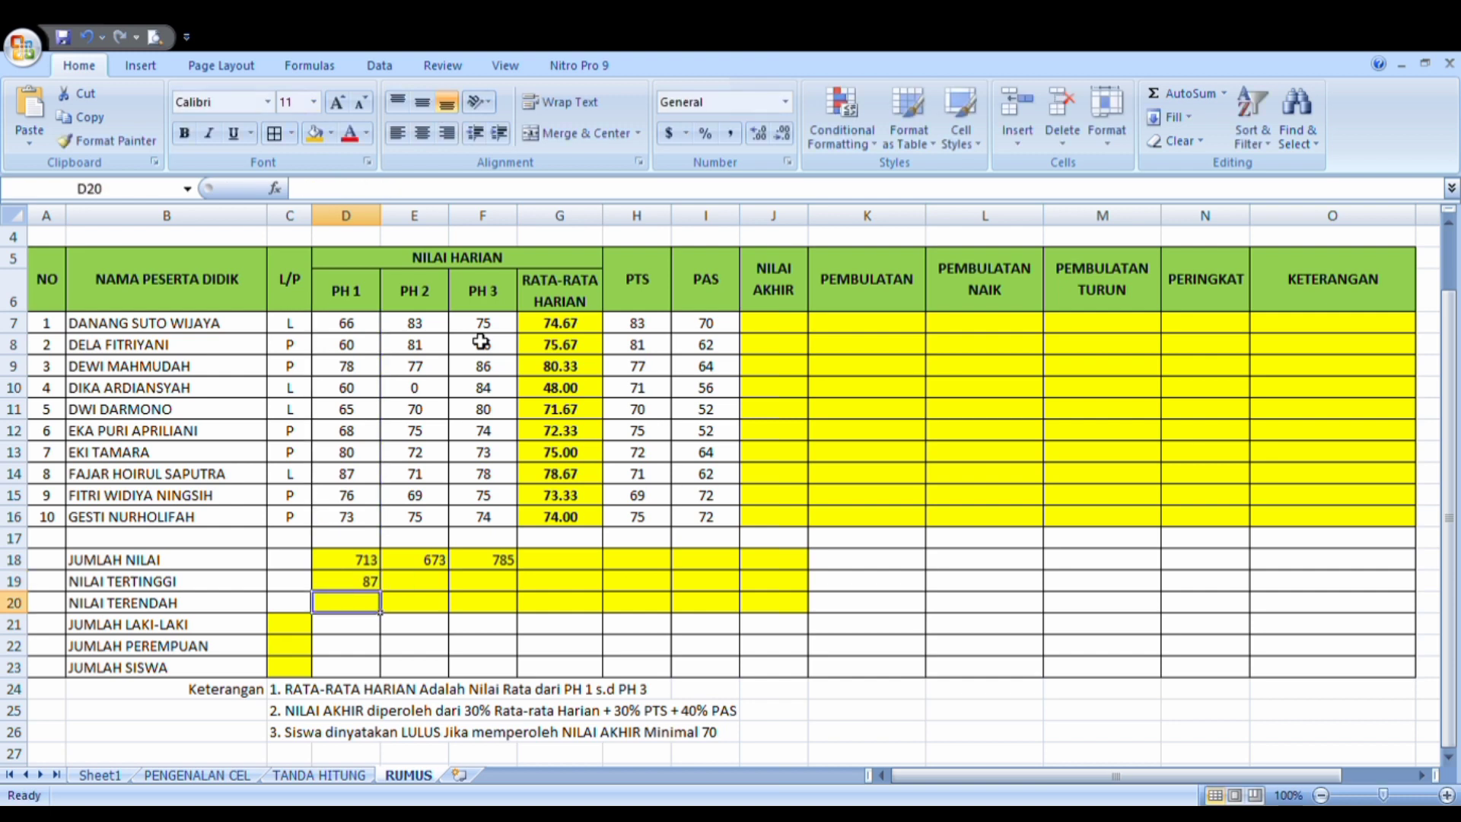
Enter =MAX(E7:E16) in cell E19 for the highest PH 2 score, and fill the formula across to F19.
left_click(441, 587)
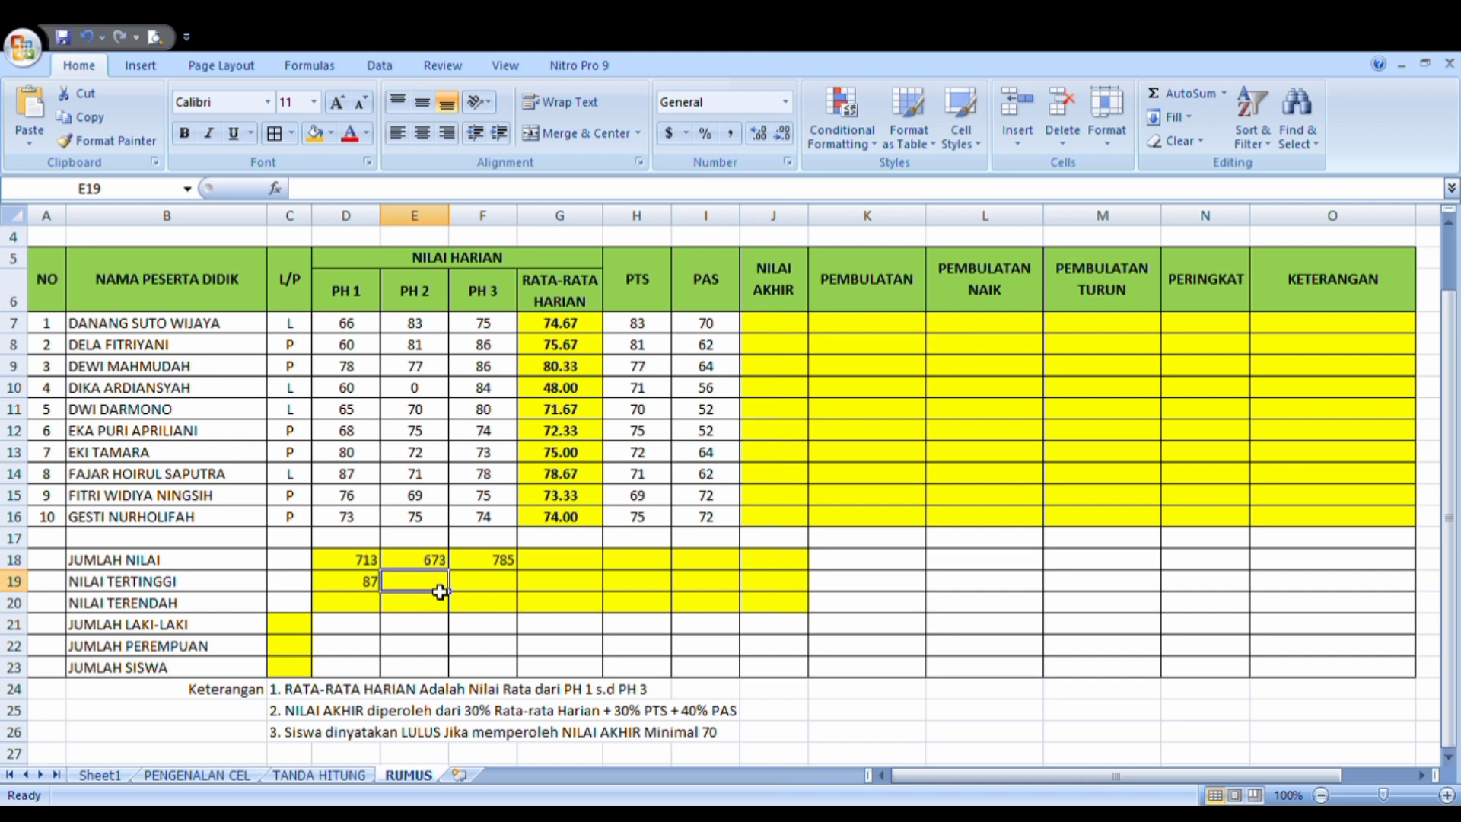
type("=")
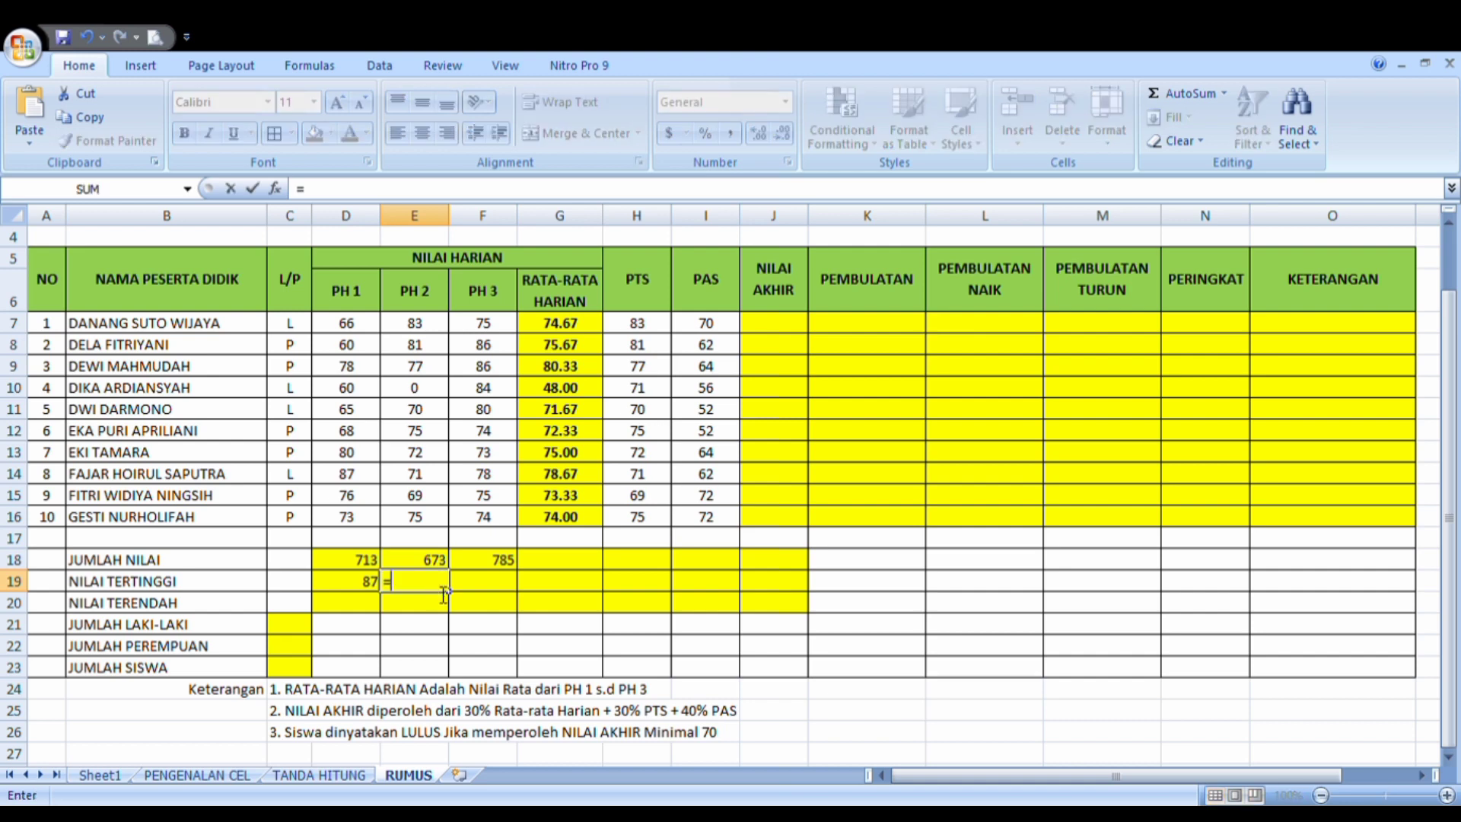
type("MAX(")
left_click_drag(415, 322, 422, 521)
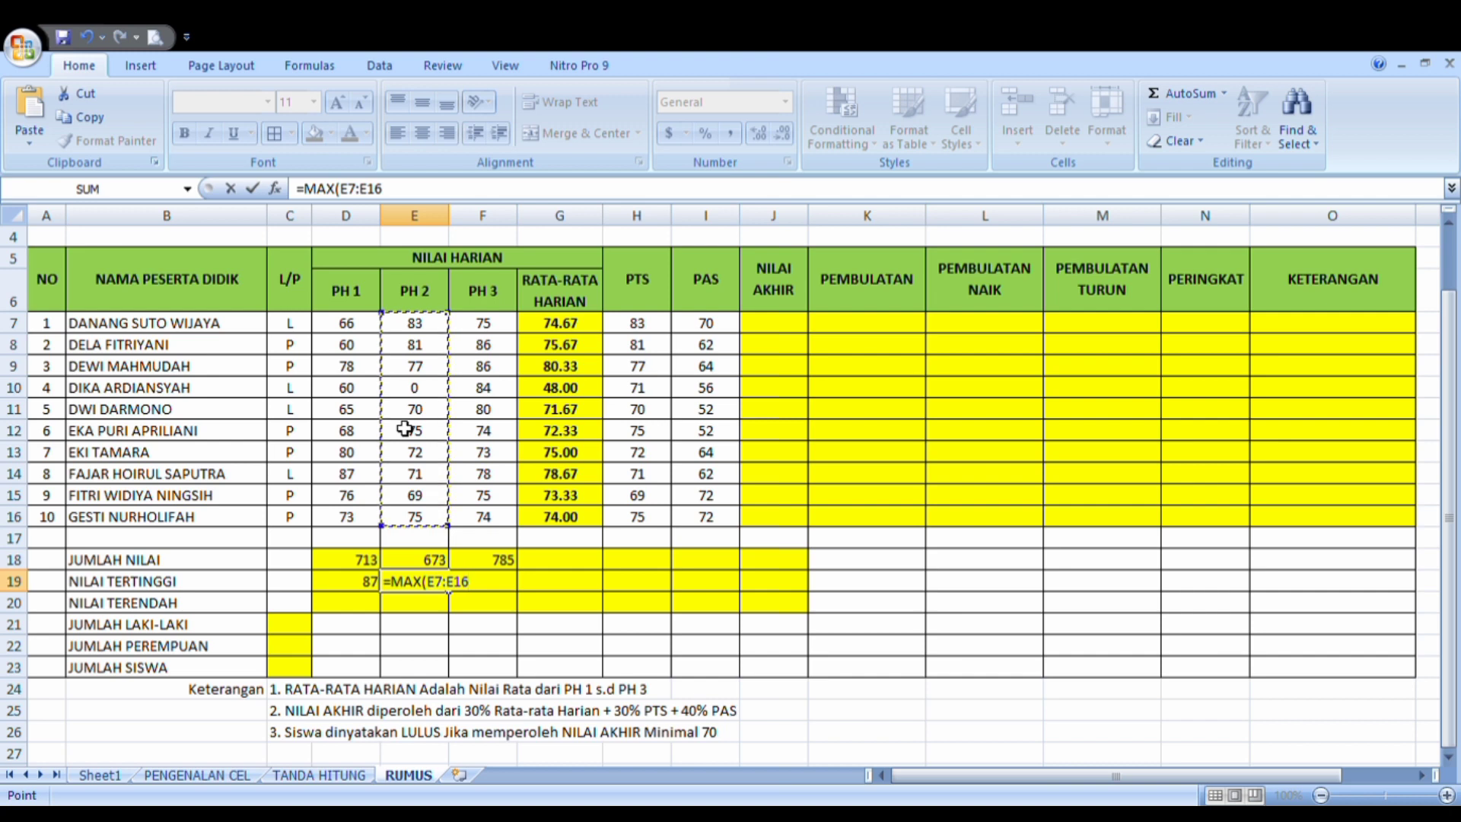
type(")")
key("Return")
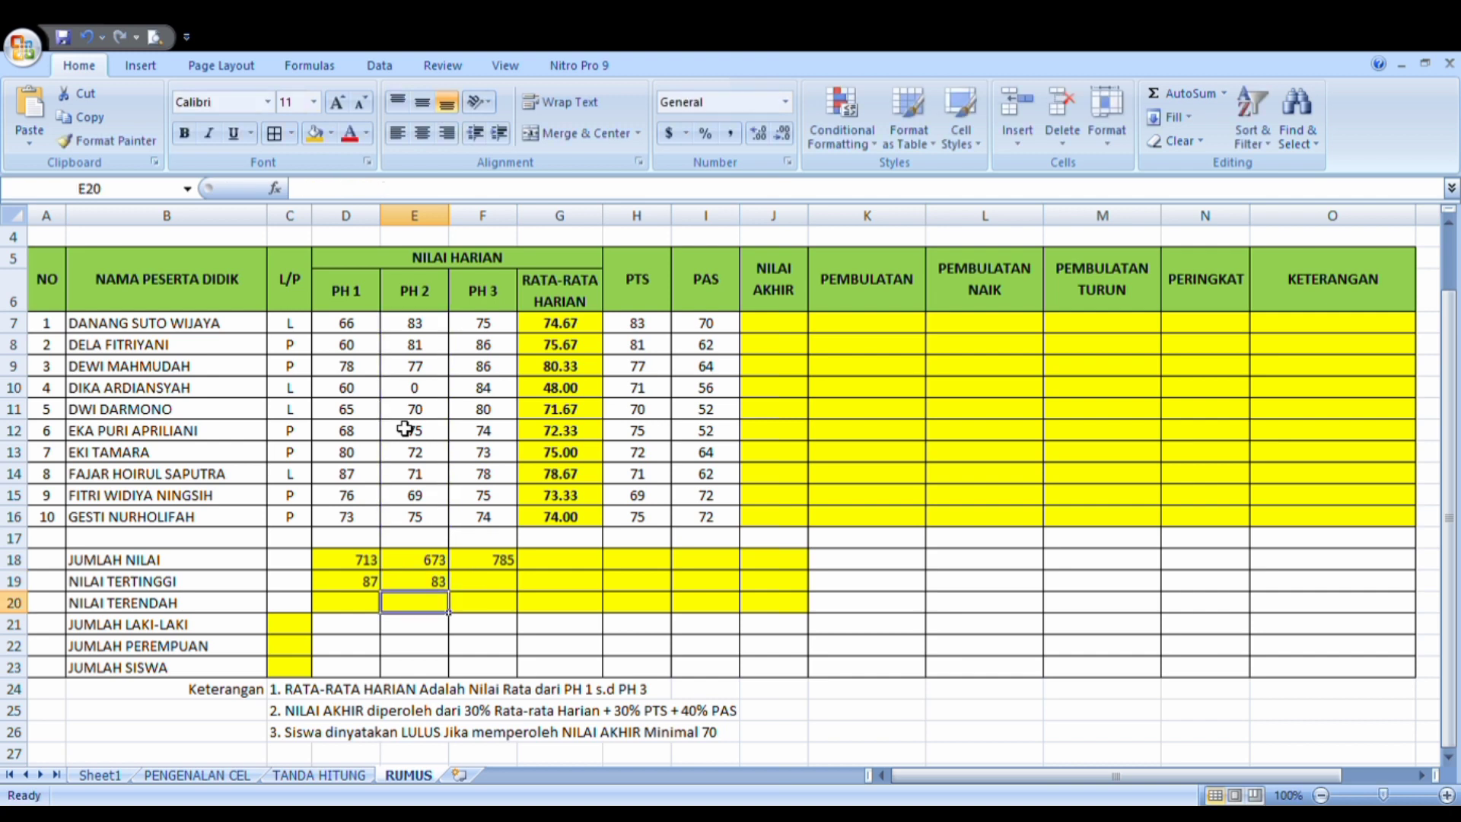
left_click(445, 587)
left_click_drag(459, 599, 482, 596)
Enter =MIN(D7:D16) in cell D20 to get the lowest PH 1 score in the NILAI TERENDAH row.
left_click(369, 611)
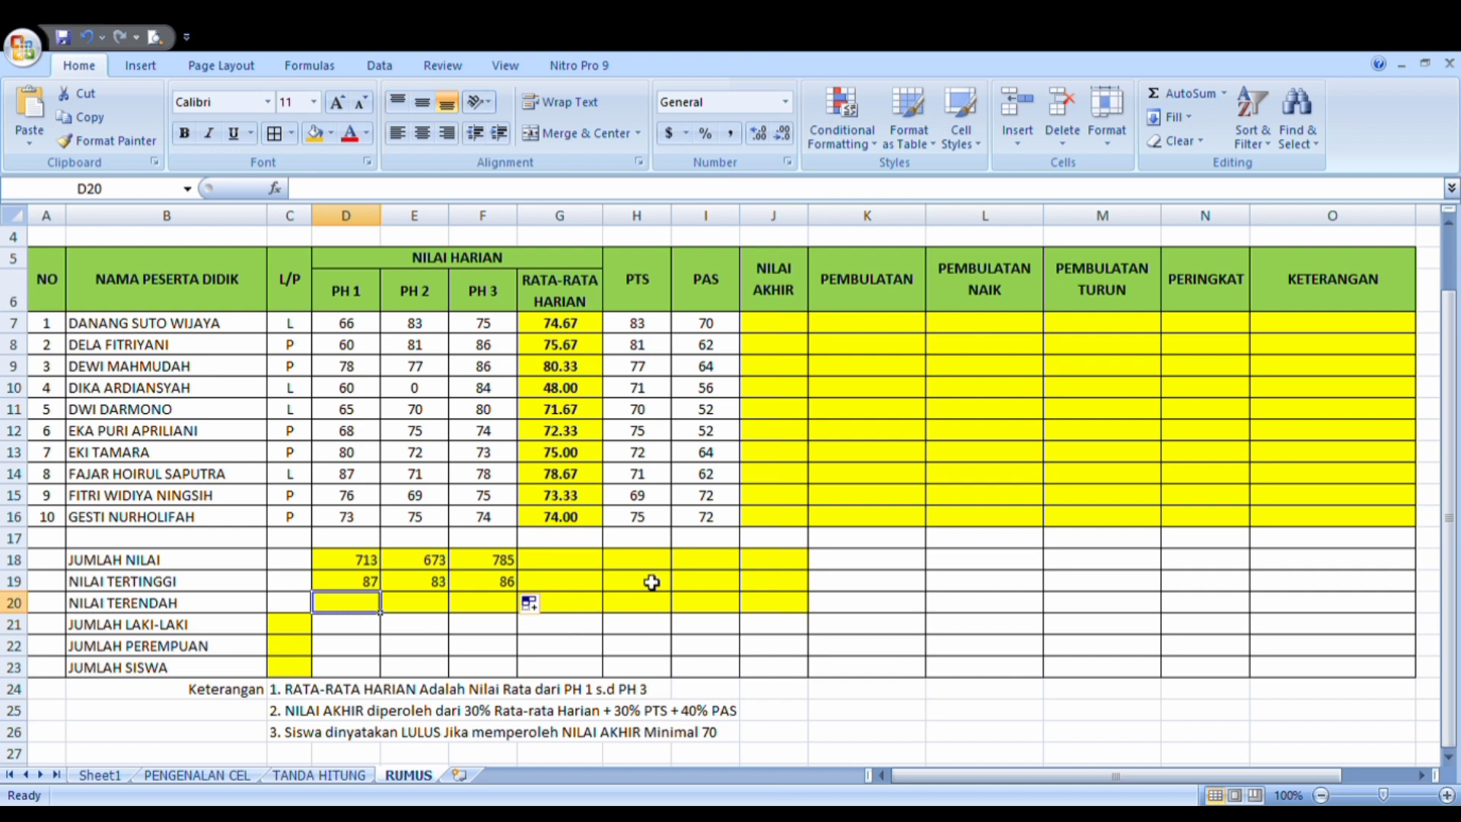
type("=")
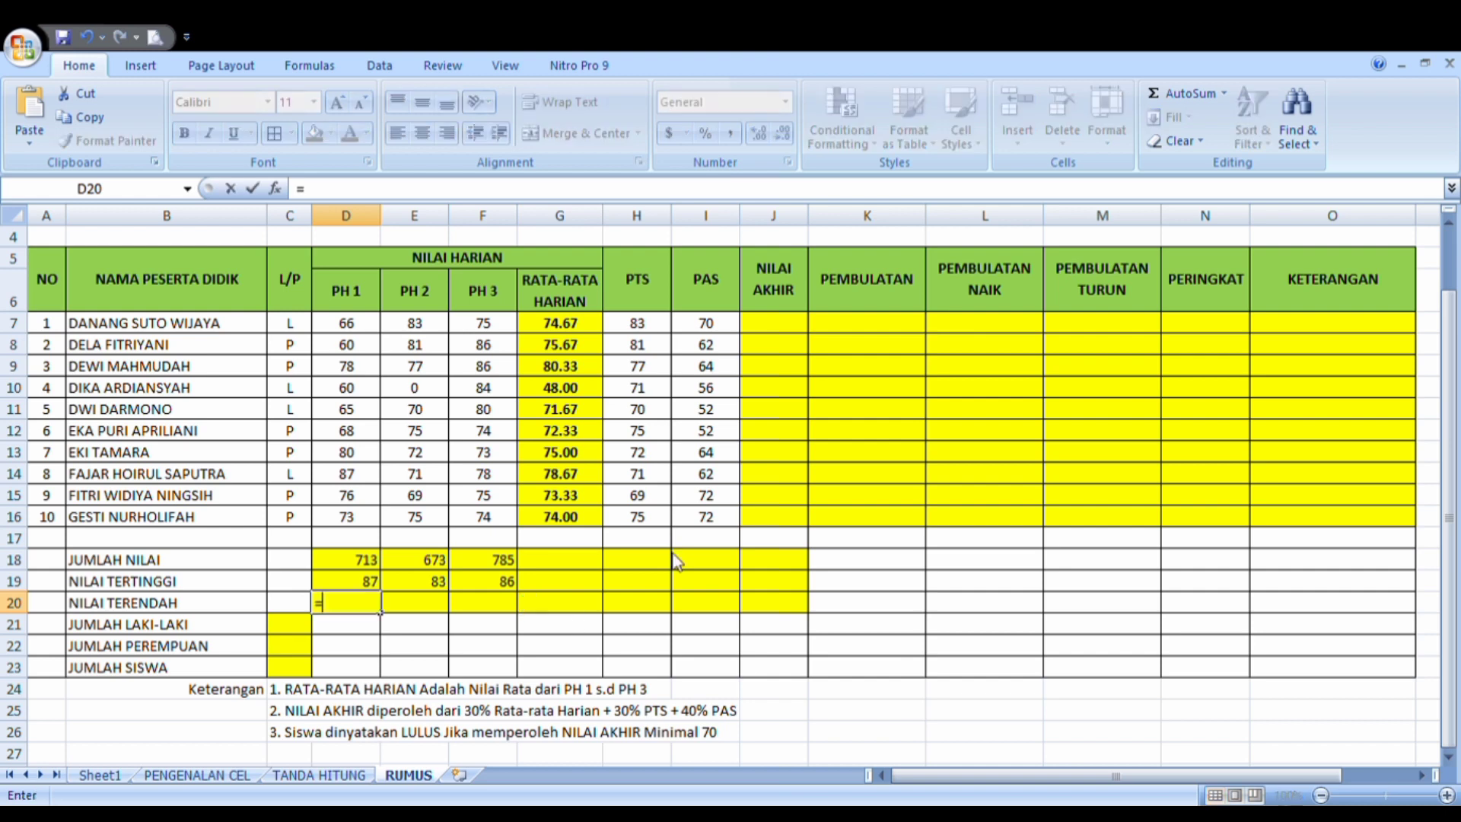
type("MIN")
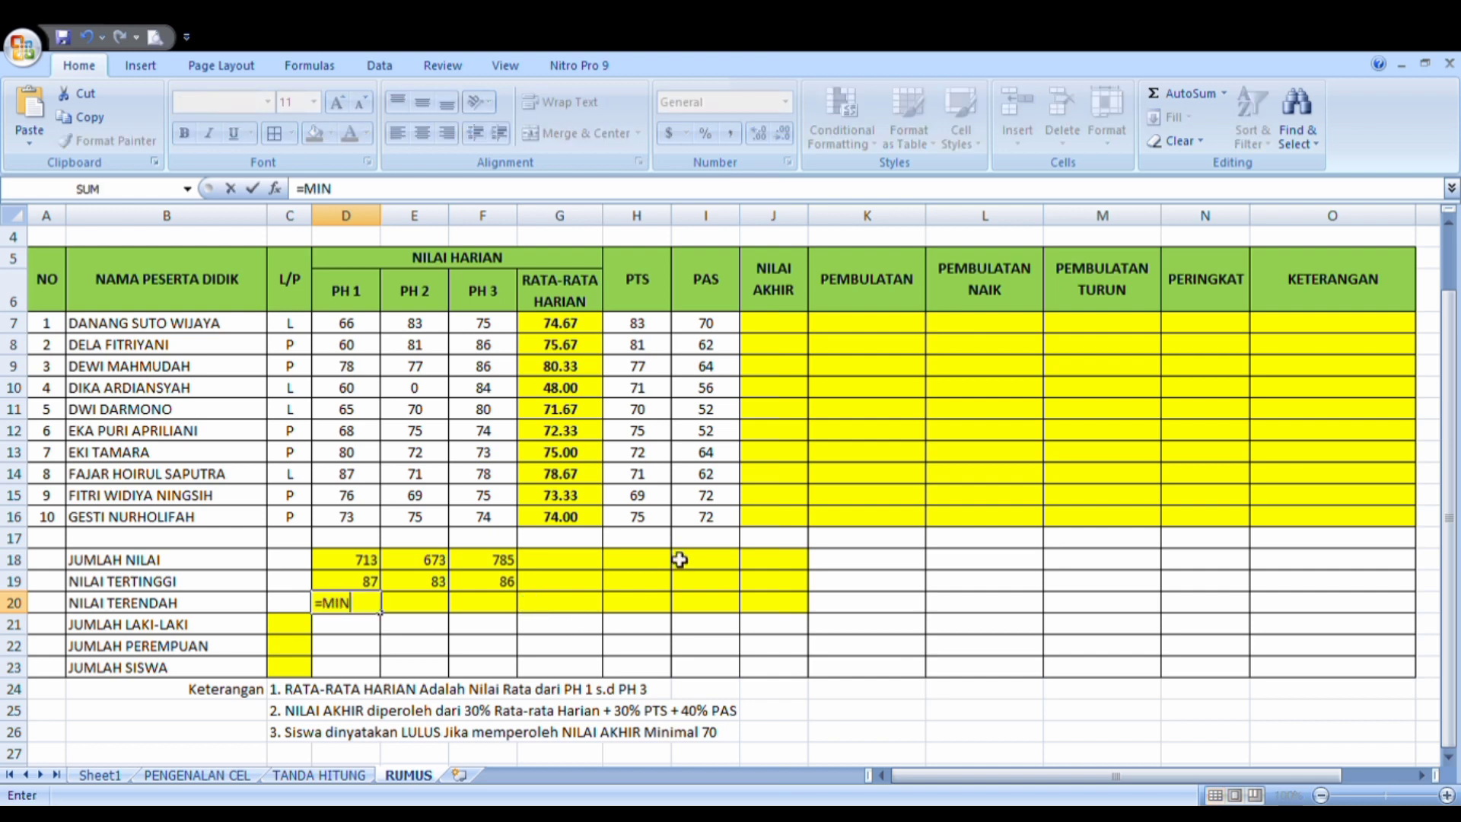
type("(")
left_click_drag(355, 329, 372, 522)
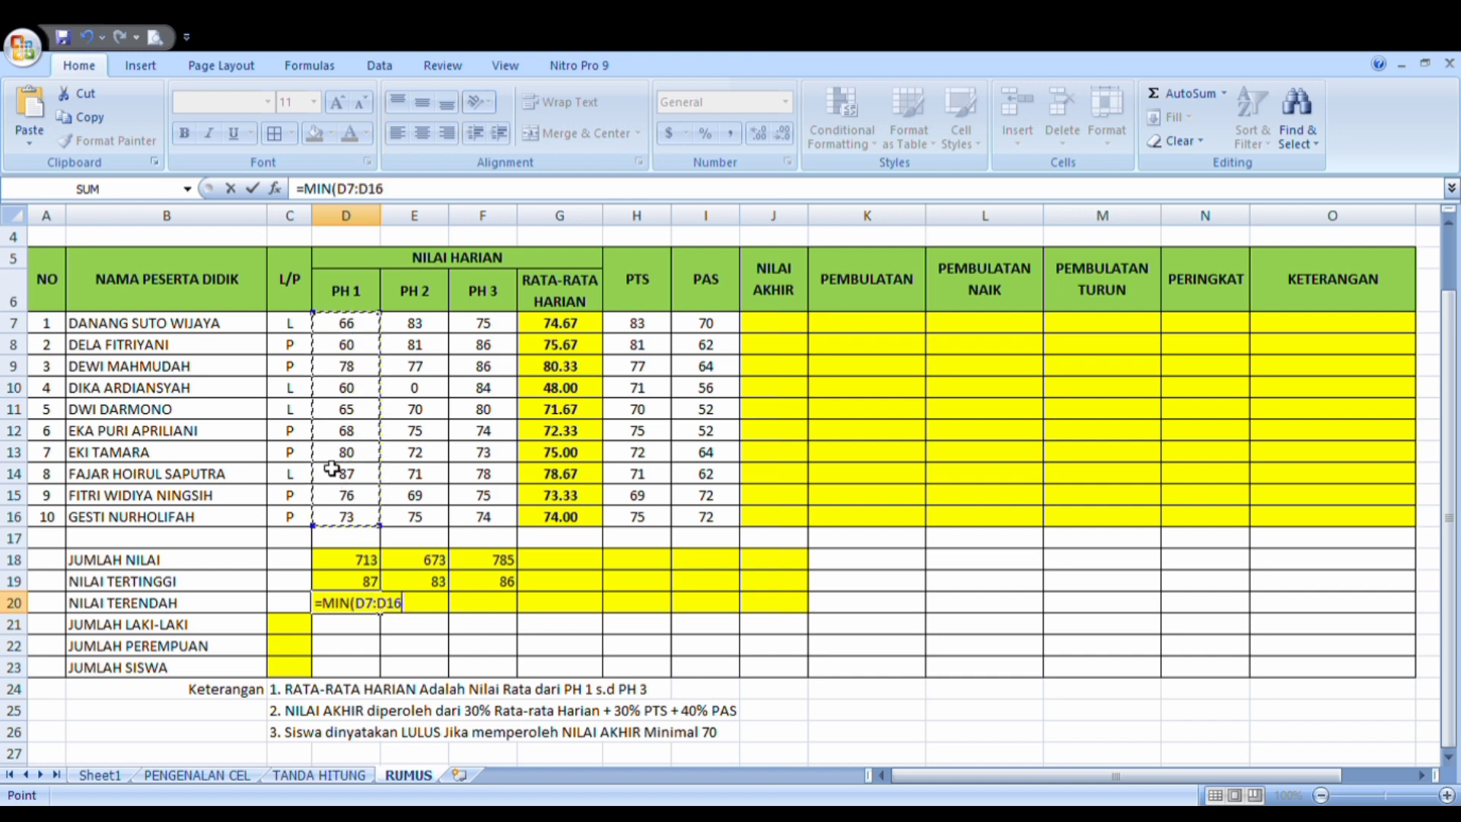
type(")")
key("Return")
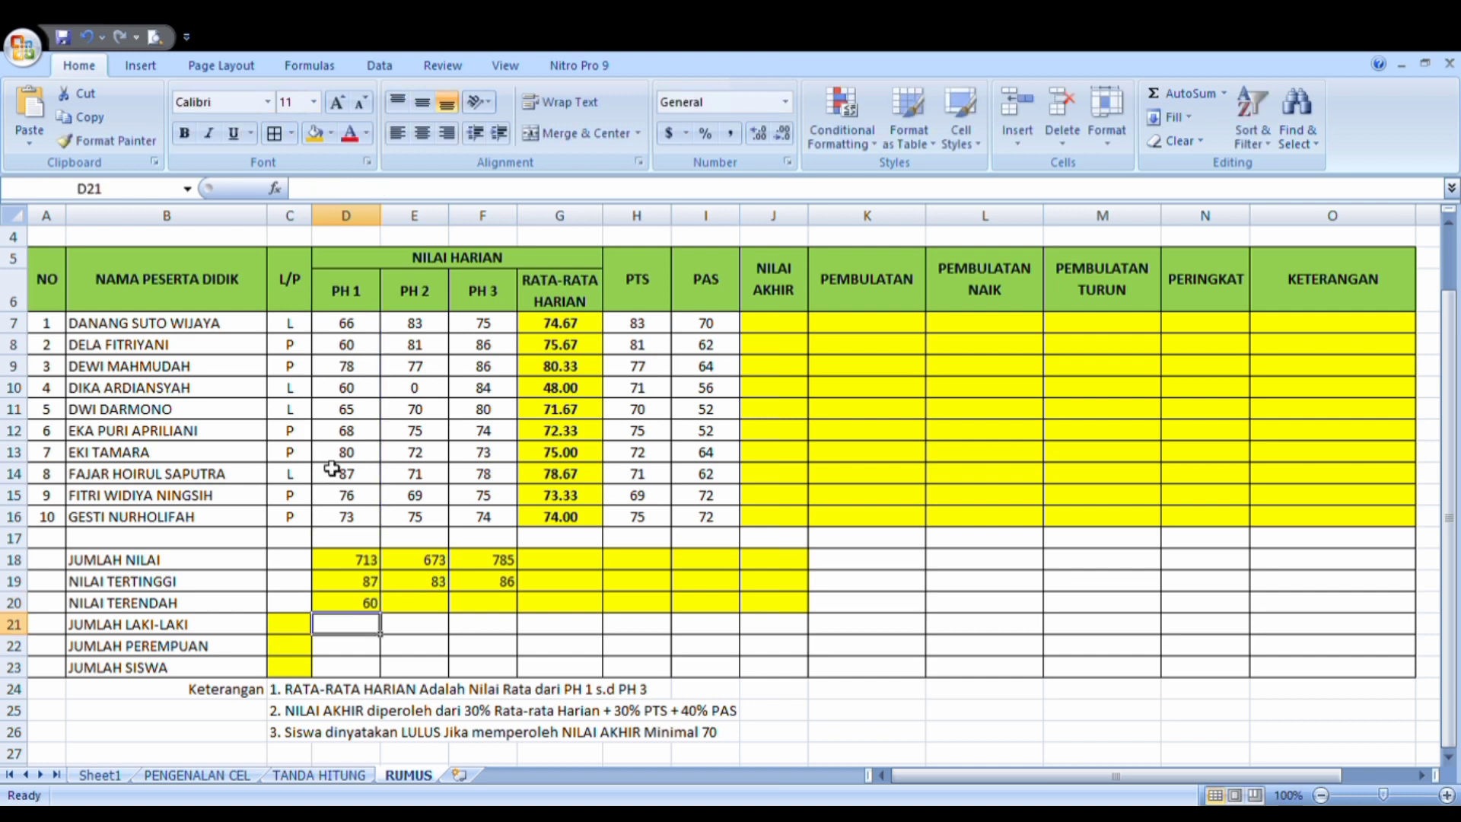
Fill the MIN formula from D20 across to F20 for the PH 2 and PH 3 scores.
left_click(427, 609)
left_click(376, 608)
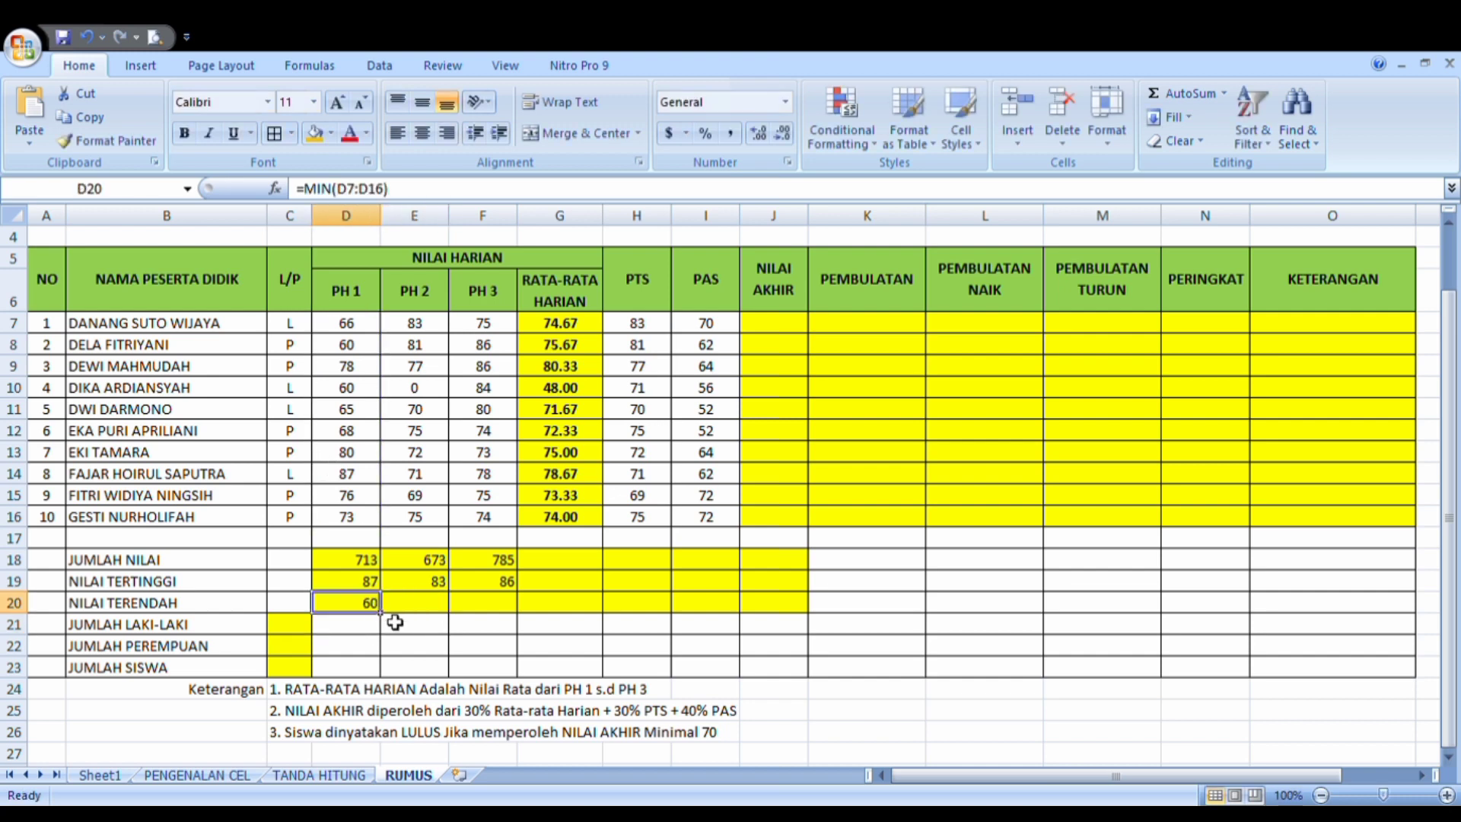
left_click_drag(382, 614, 534, 602)
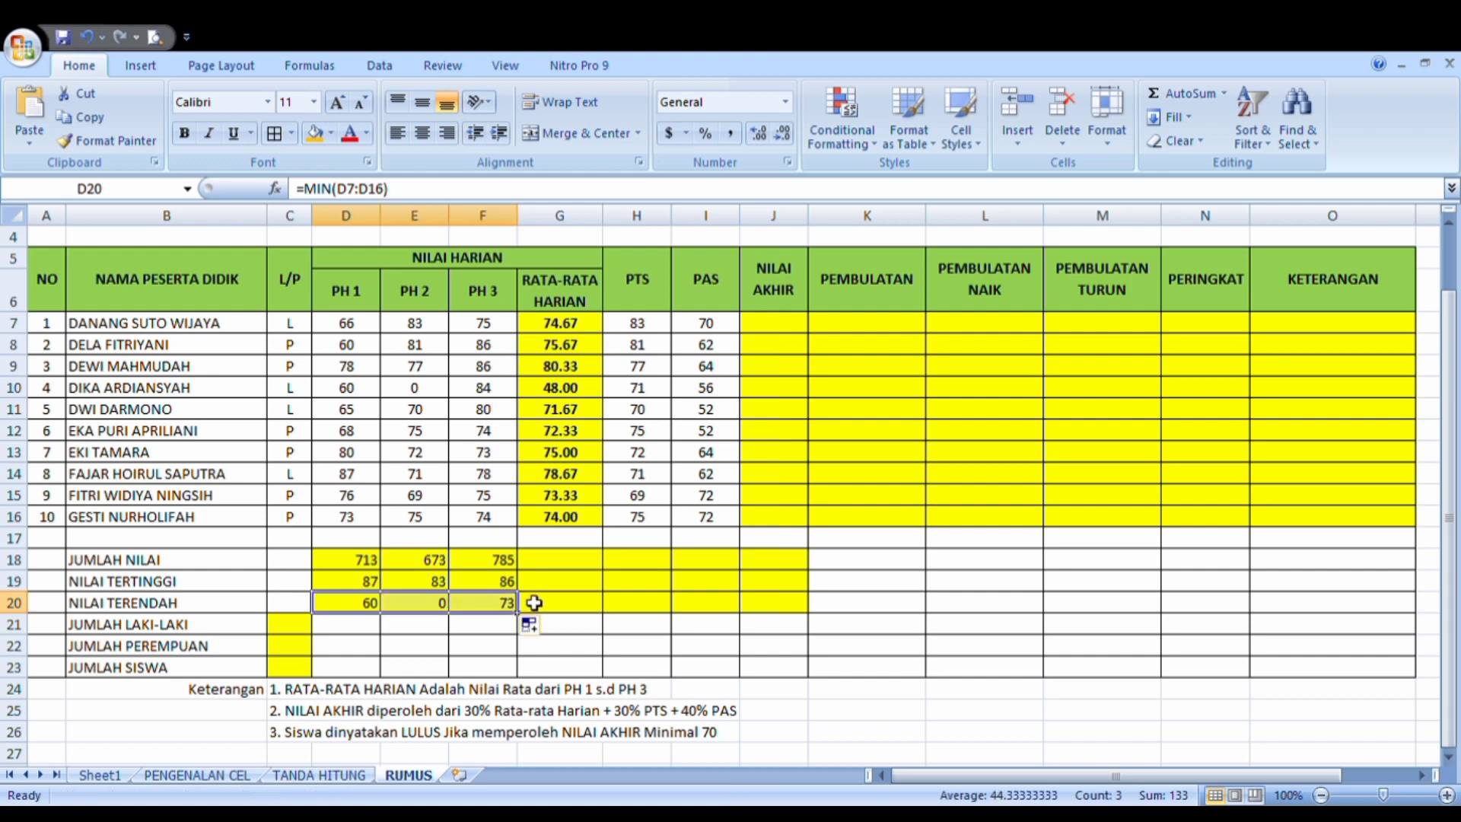
Review the SUM, MAX and MIN formulas in the JUMLAH NILAI, NILAI TERTINGGI and NILAI TERENDAH rows.
left_click(440, 608)
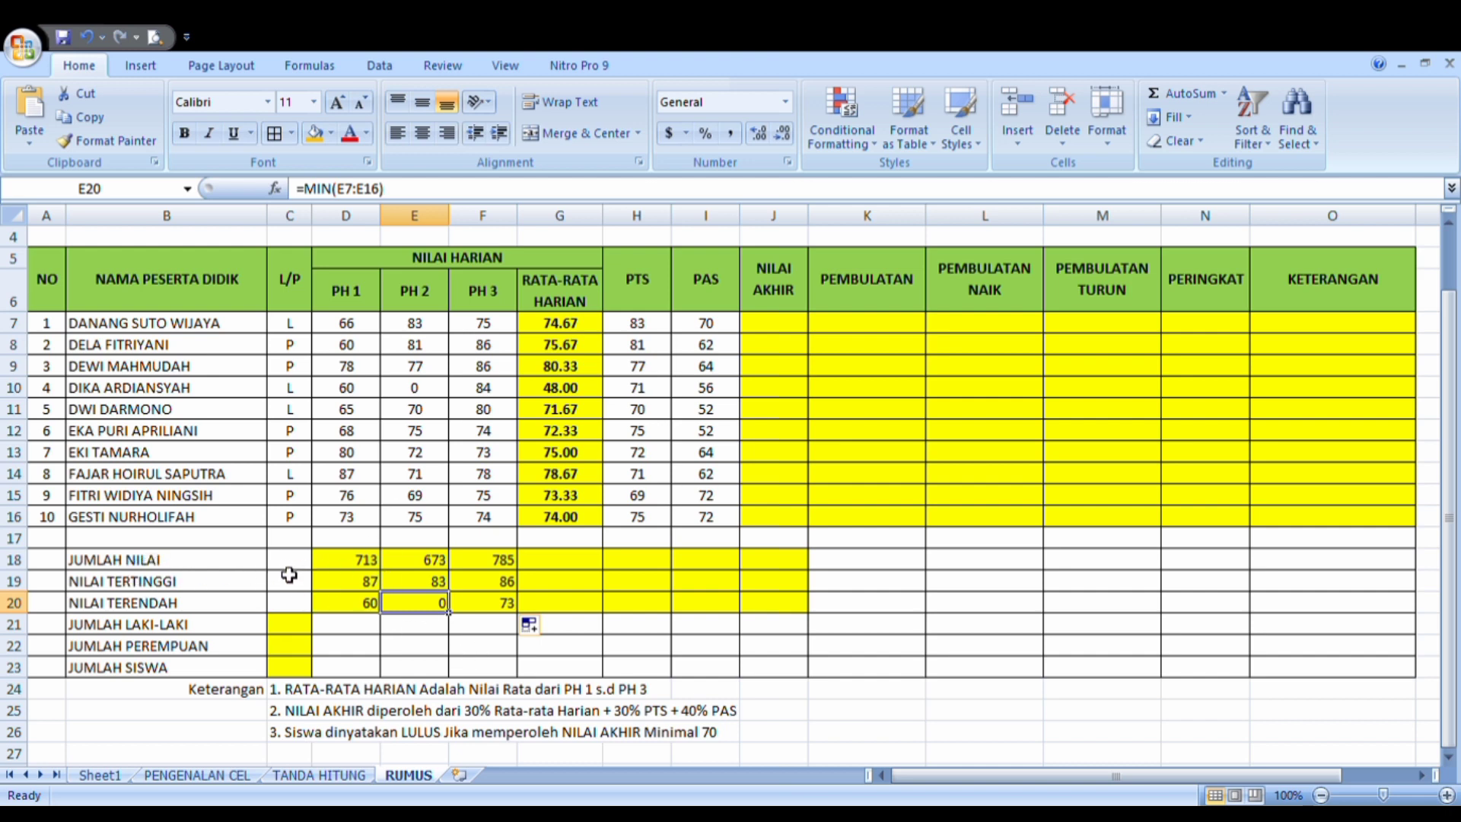
left_click(371, 563)
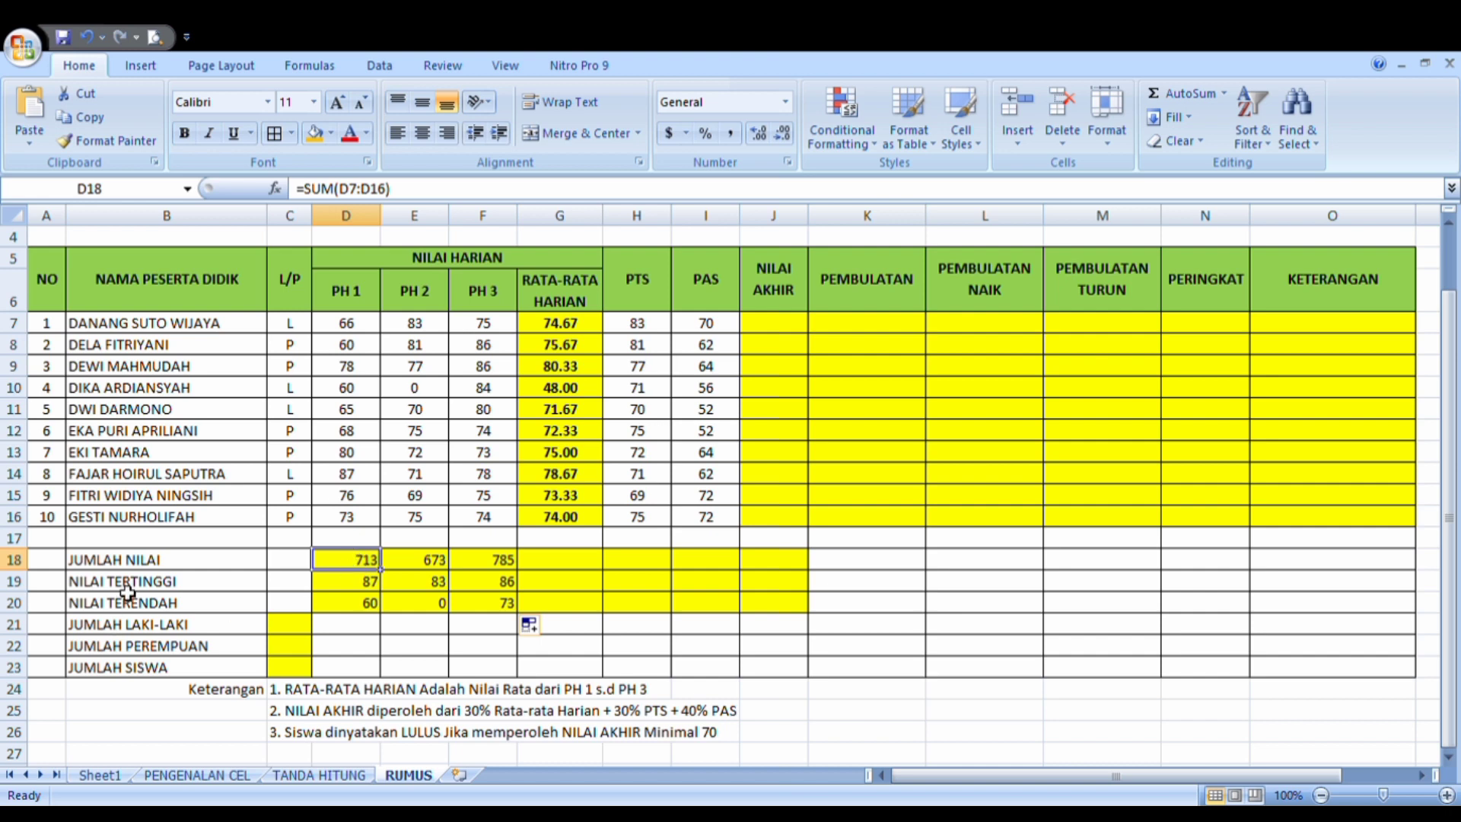
left_click(374, 587)
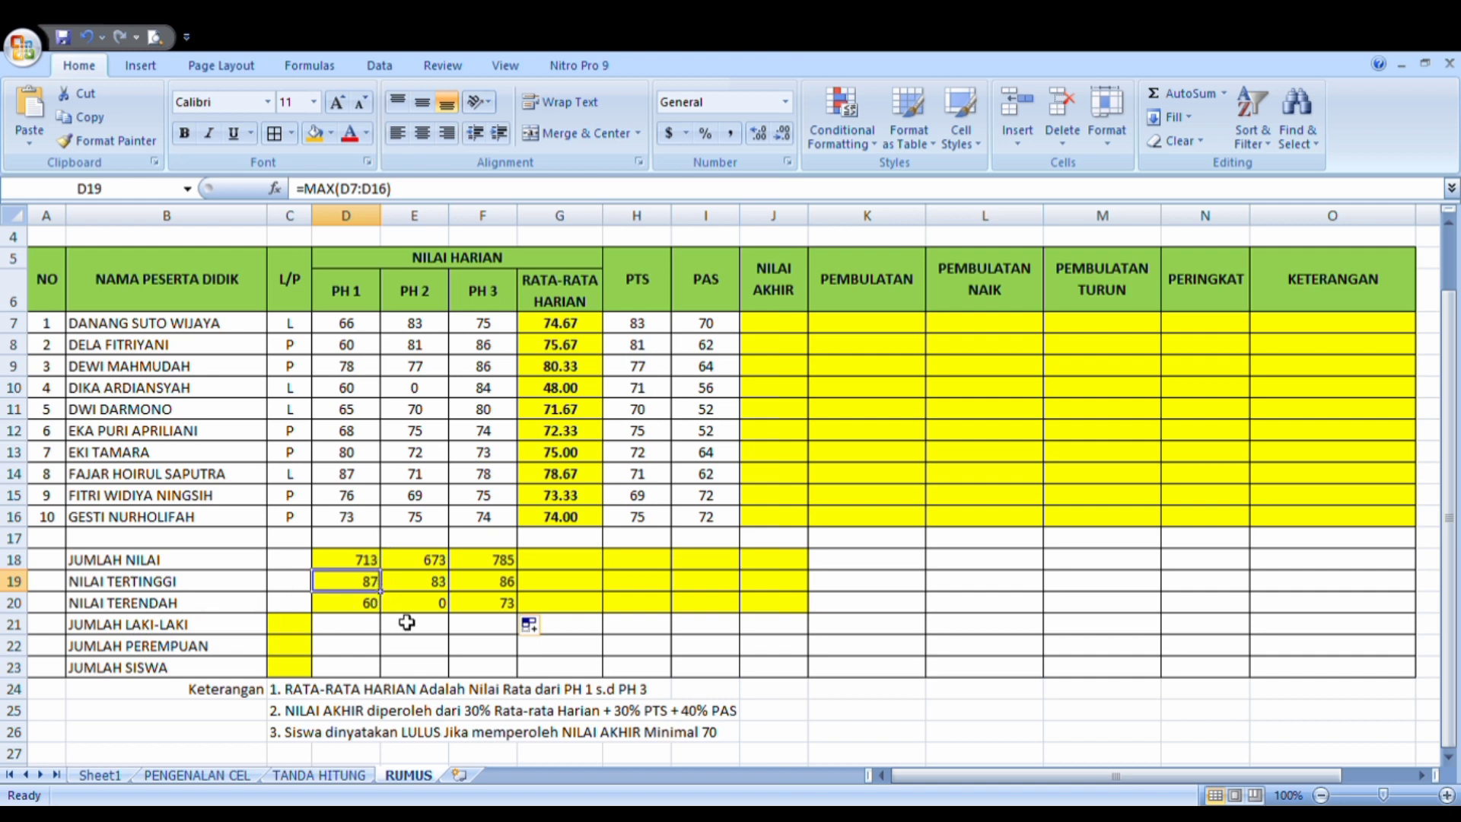
left_click(363, 605)
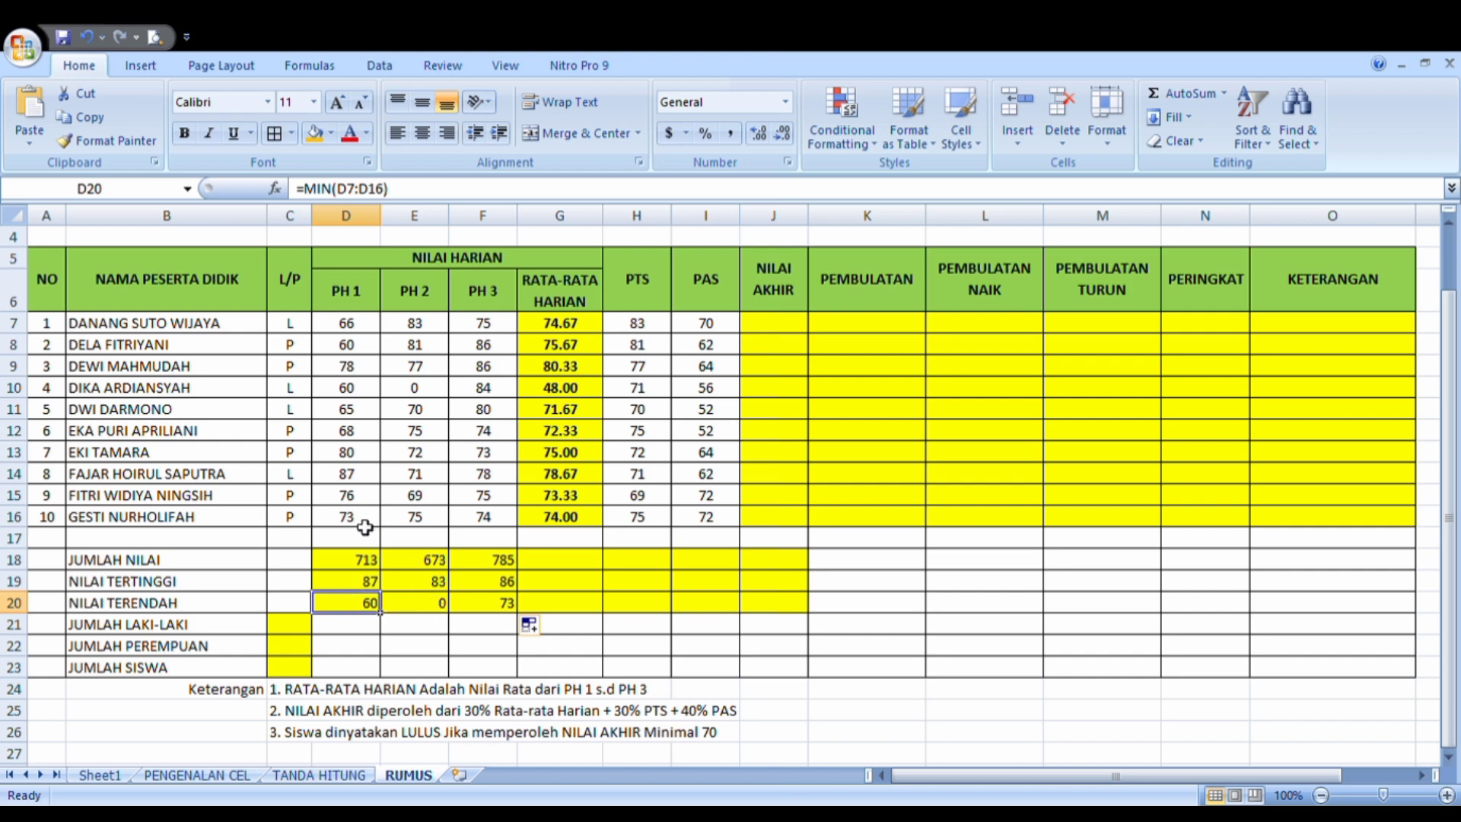
left_click(491, 579)
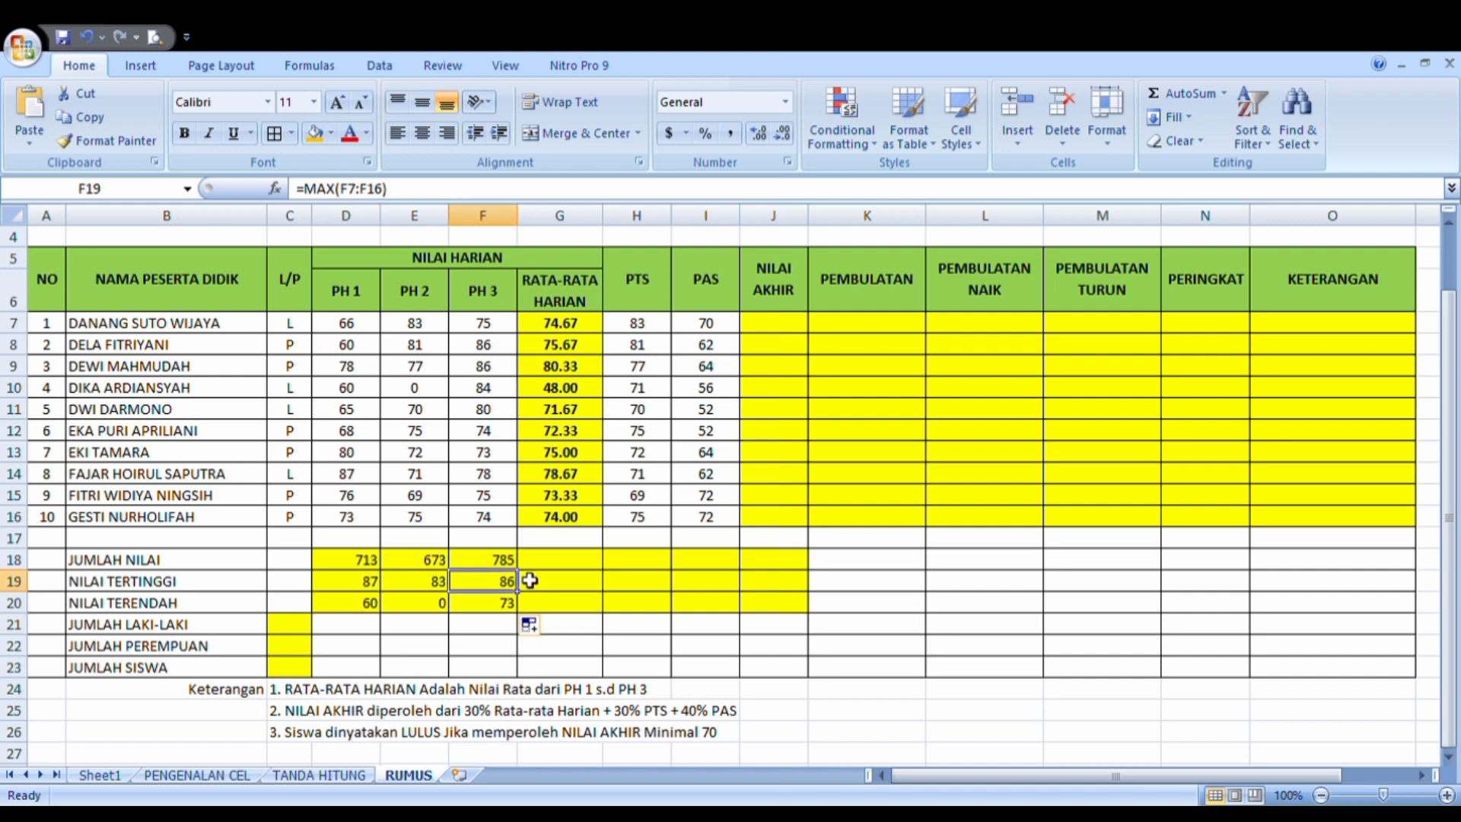
left_click(563, 564)
left_click(408, 581)
left_click(366, 561)
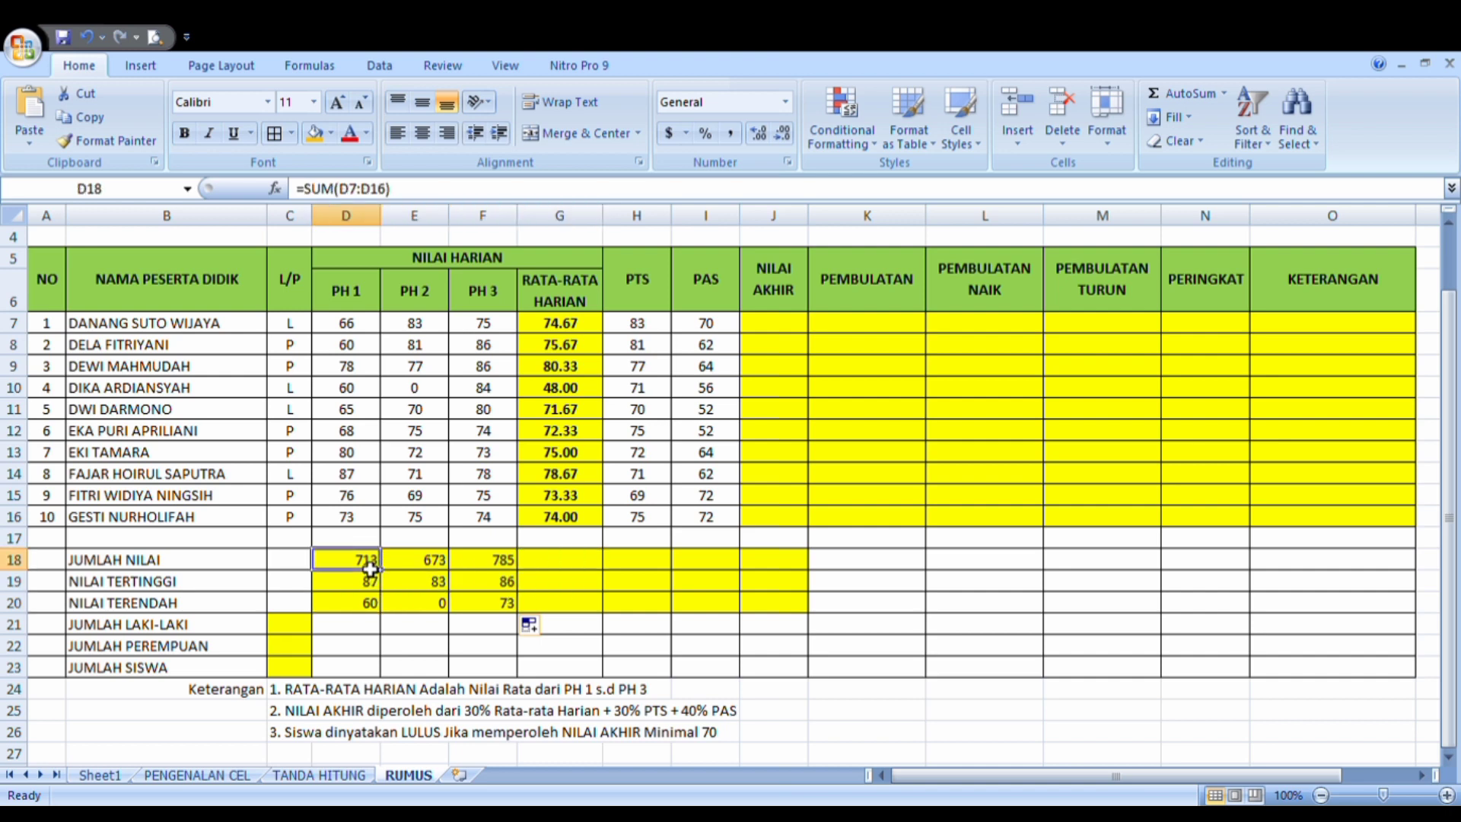
left_click(199, 565)
left_click(198, 583)
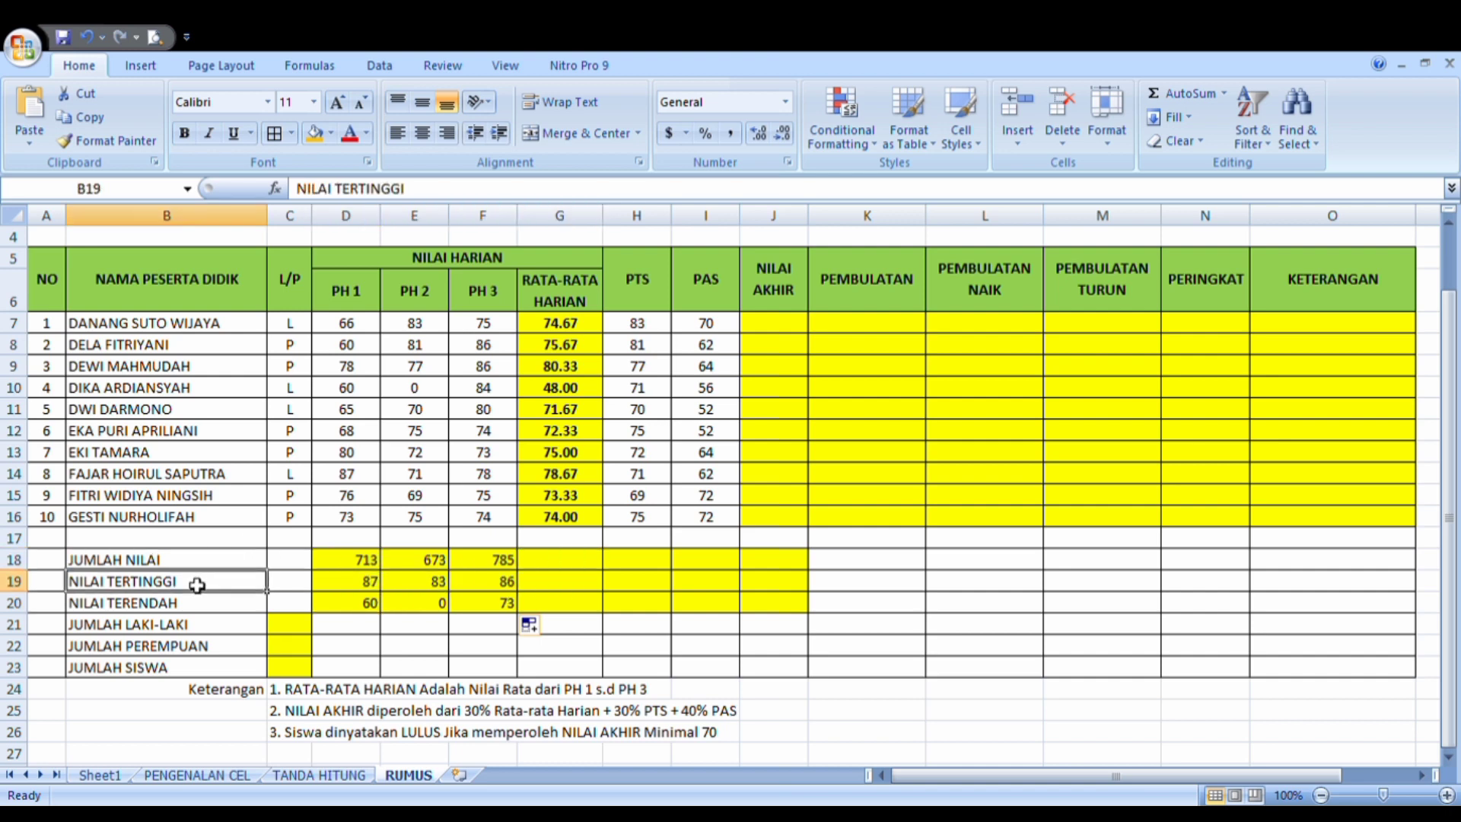
left_click(206, 607)
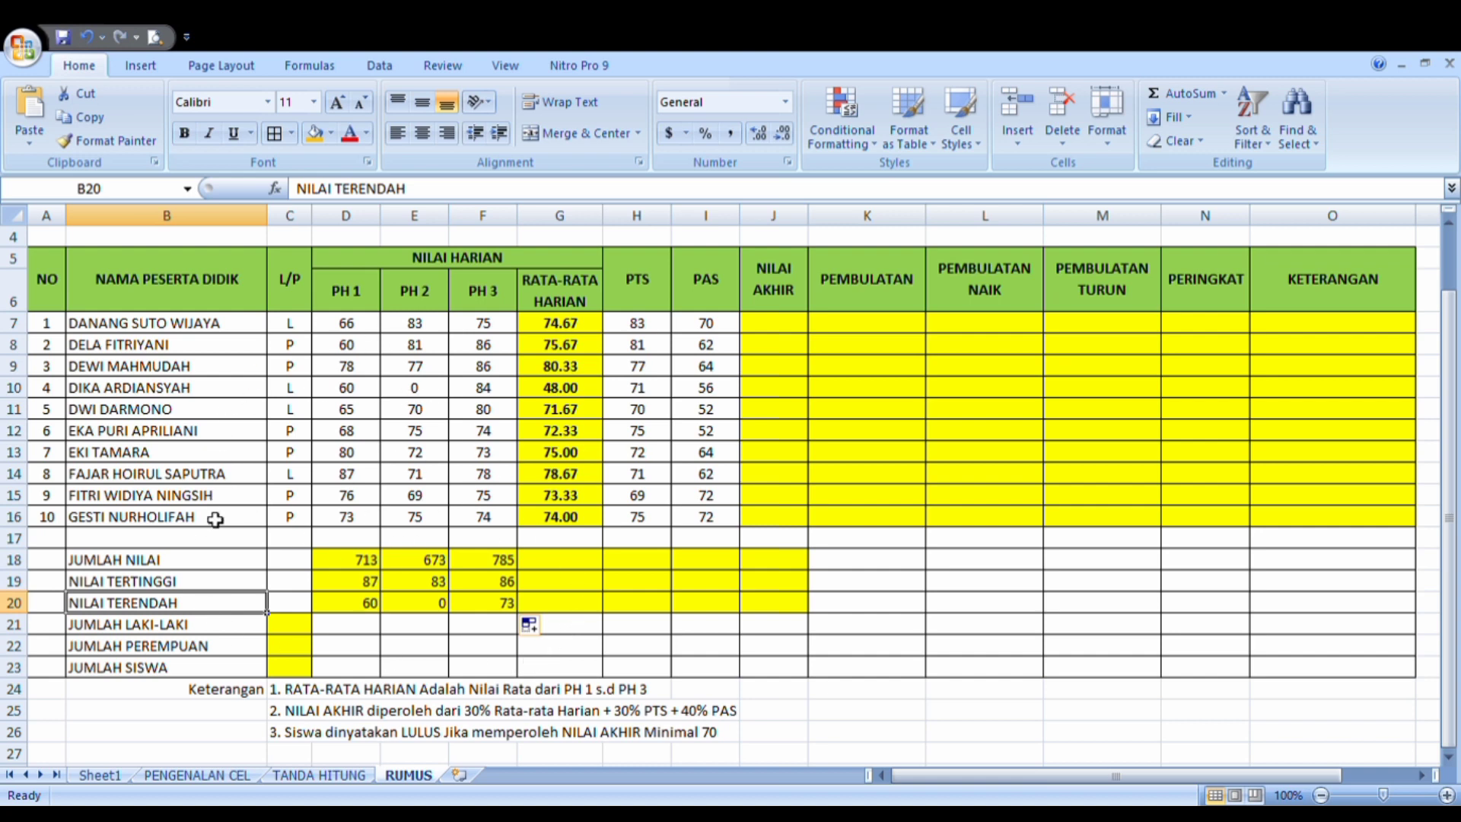
Enter =COUNTIF(C7:C16,"L") in cell C21 to count the male students in the JUMLAH LAKI-LAKI row.
left_click(297, 633)
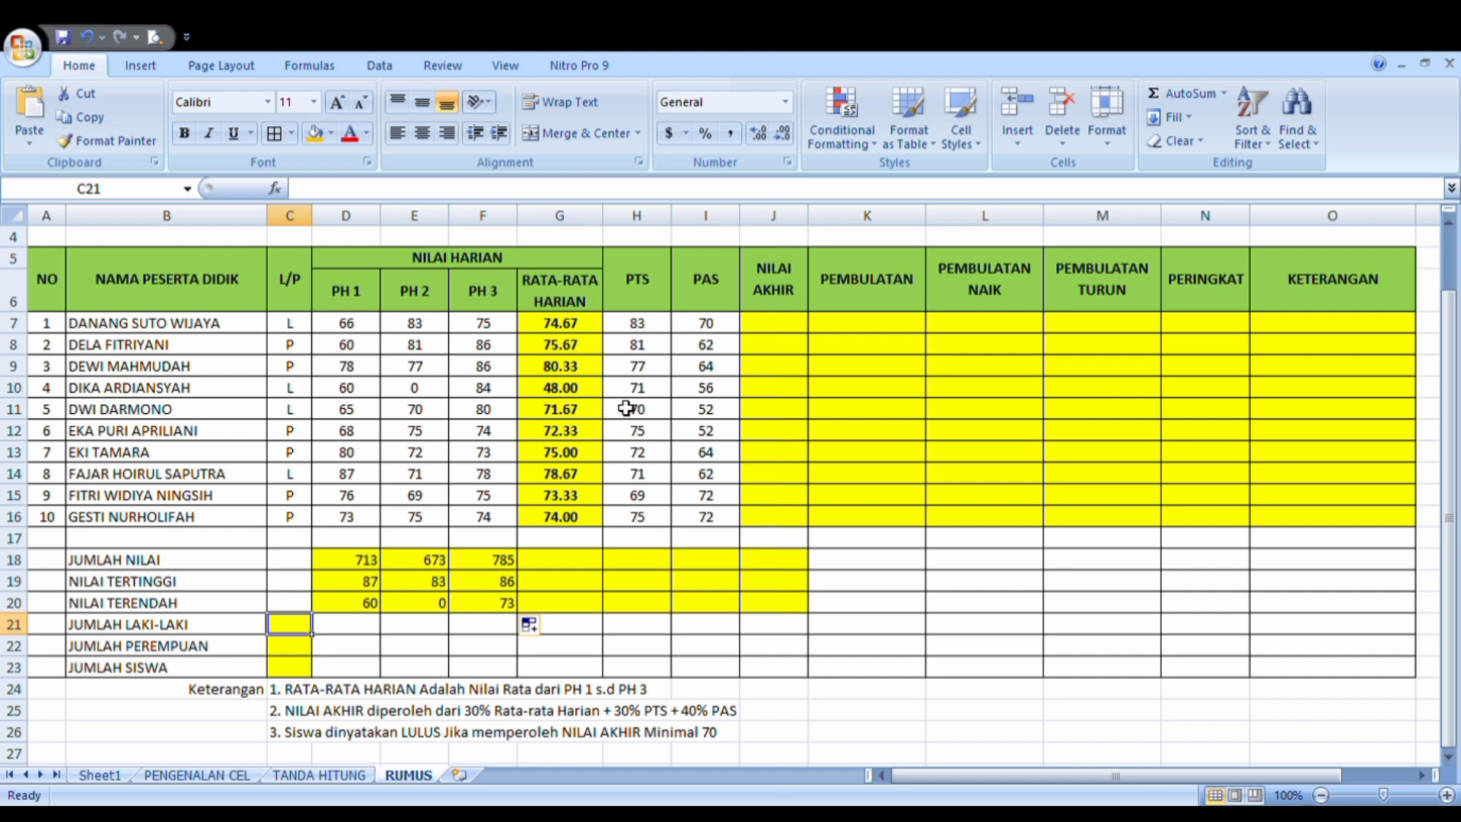
type("=")
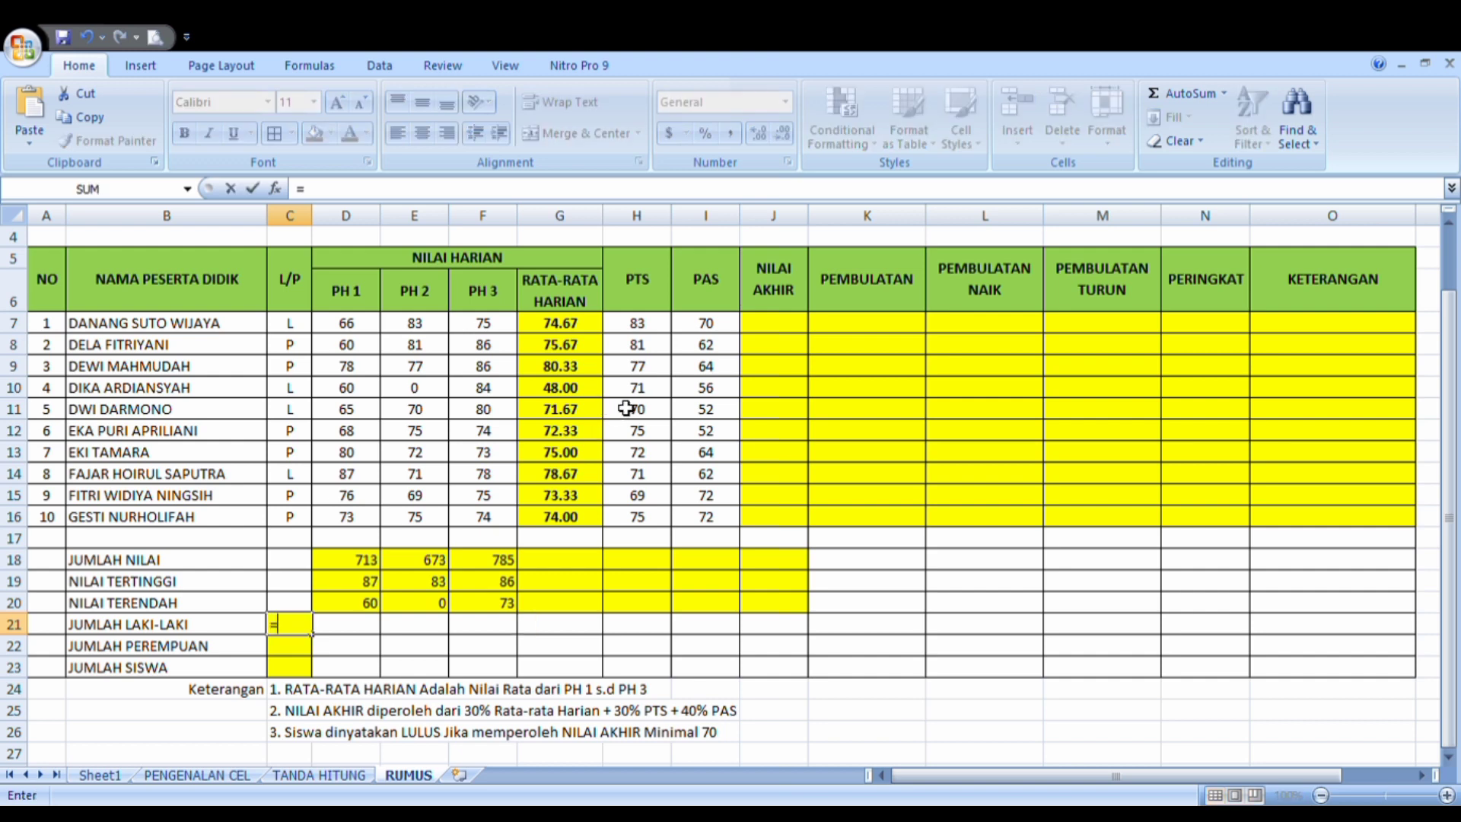
type("COUNTIF(")
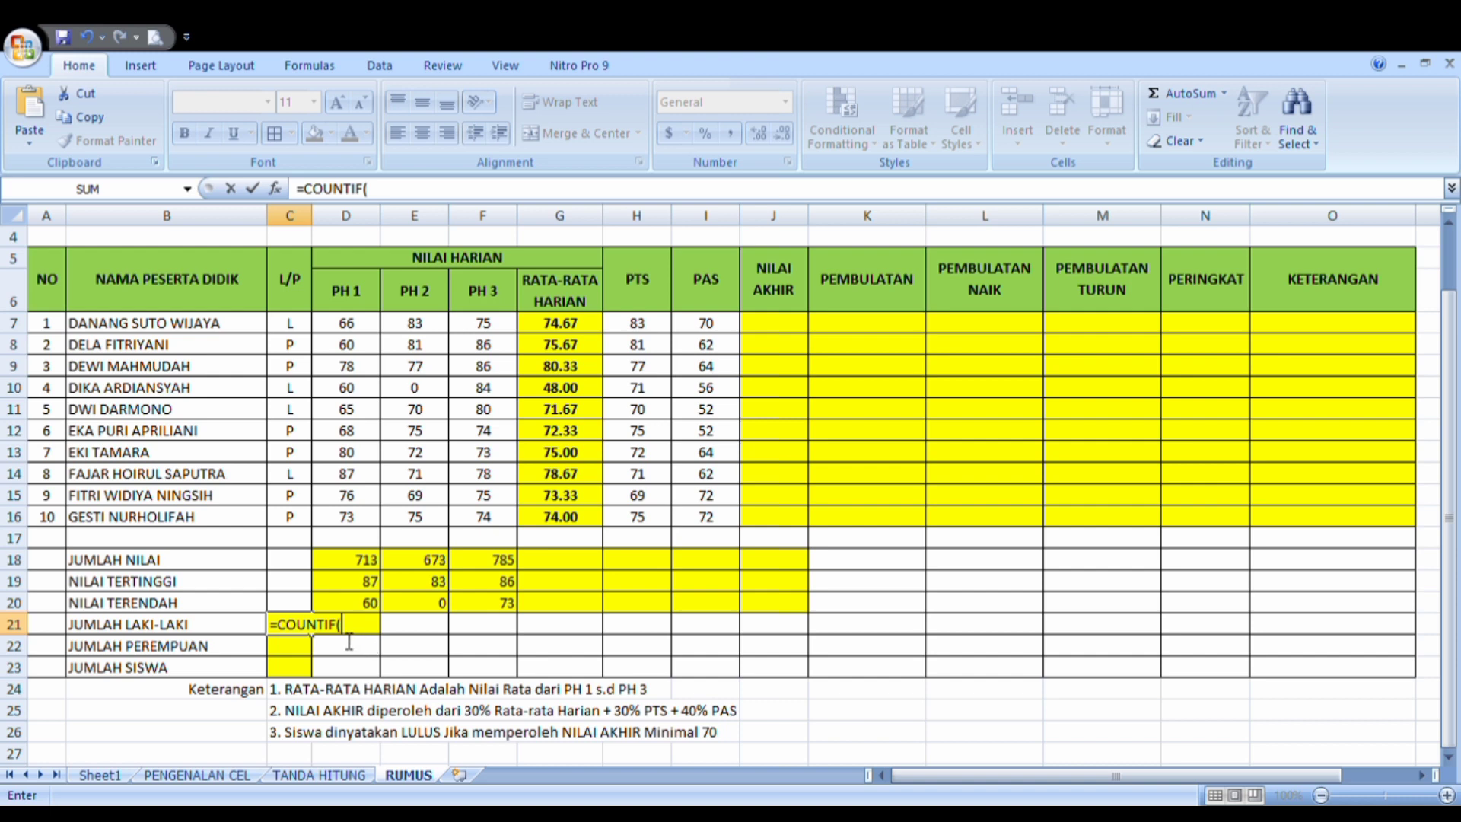
left_click_drag(293, 329, 299, 528)
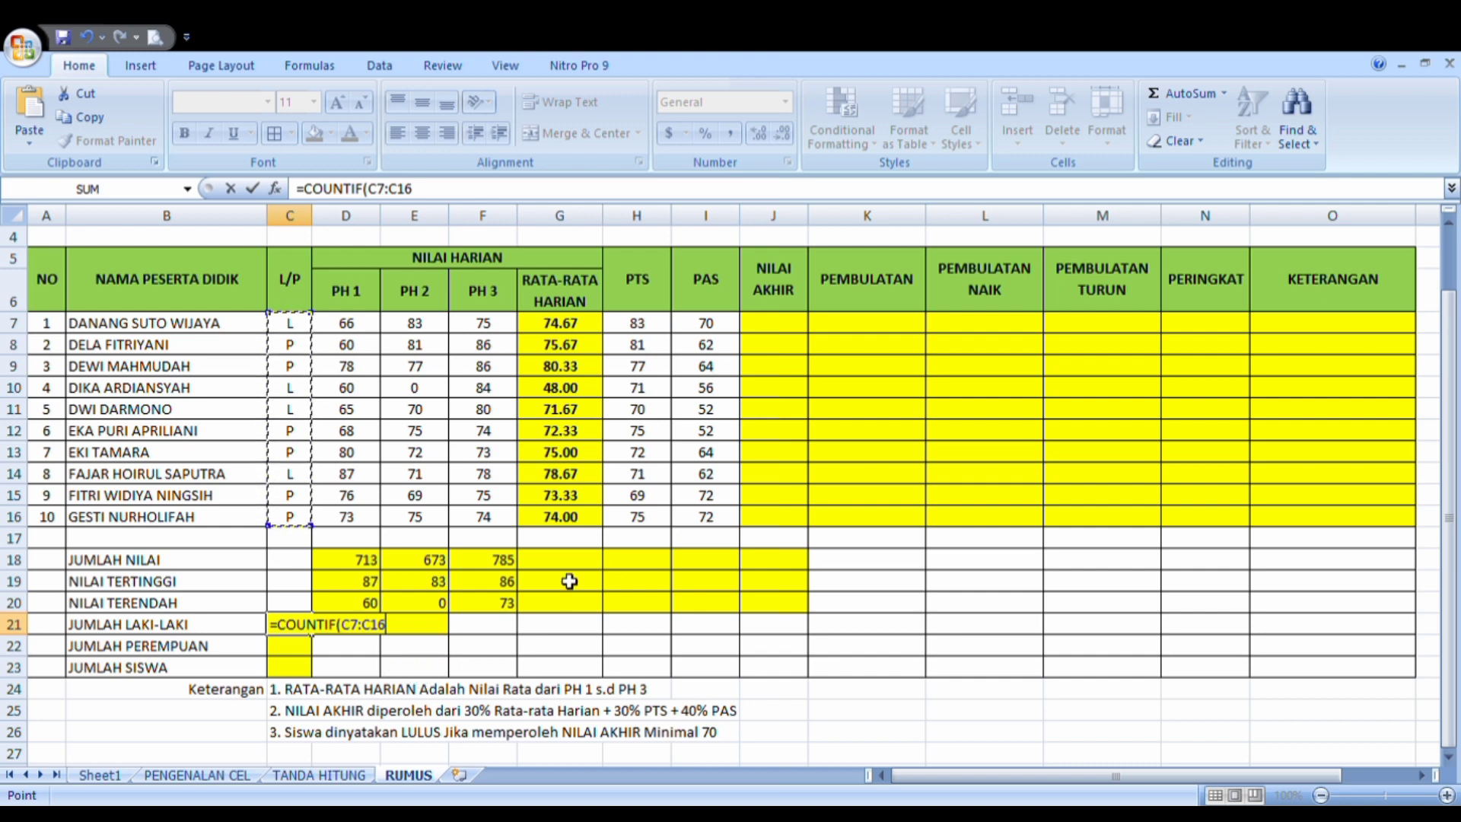
type(",\"L")
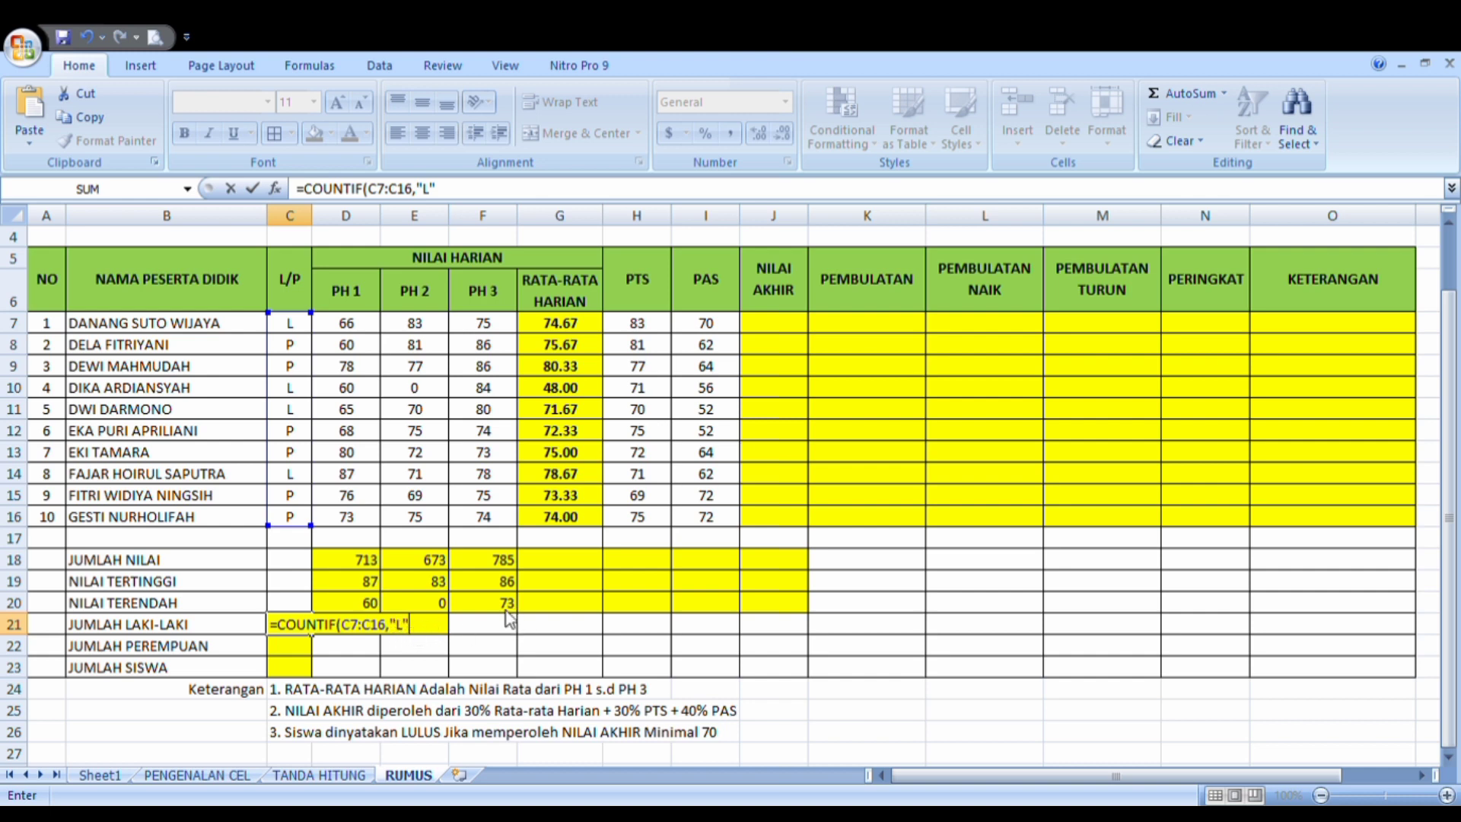
type(")")
key("Return")
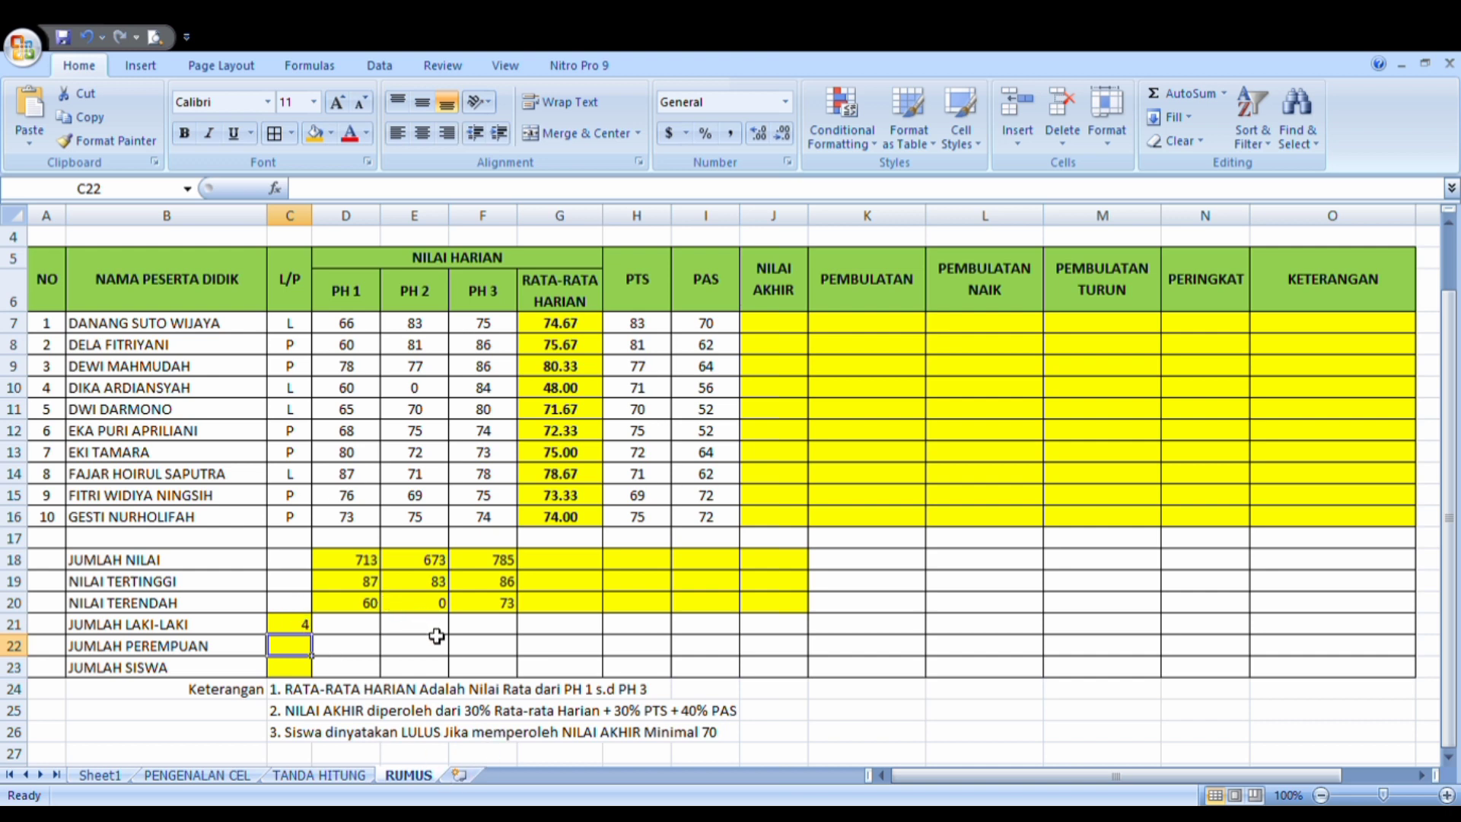
Enter =COUNTIF(C7:C16,"P") in cell C22 to count the female students in the JUMLAH PEREMPUAN row.
type("=")
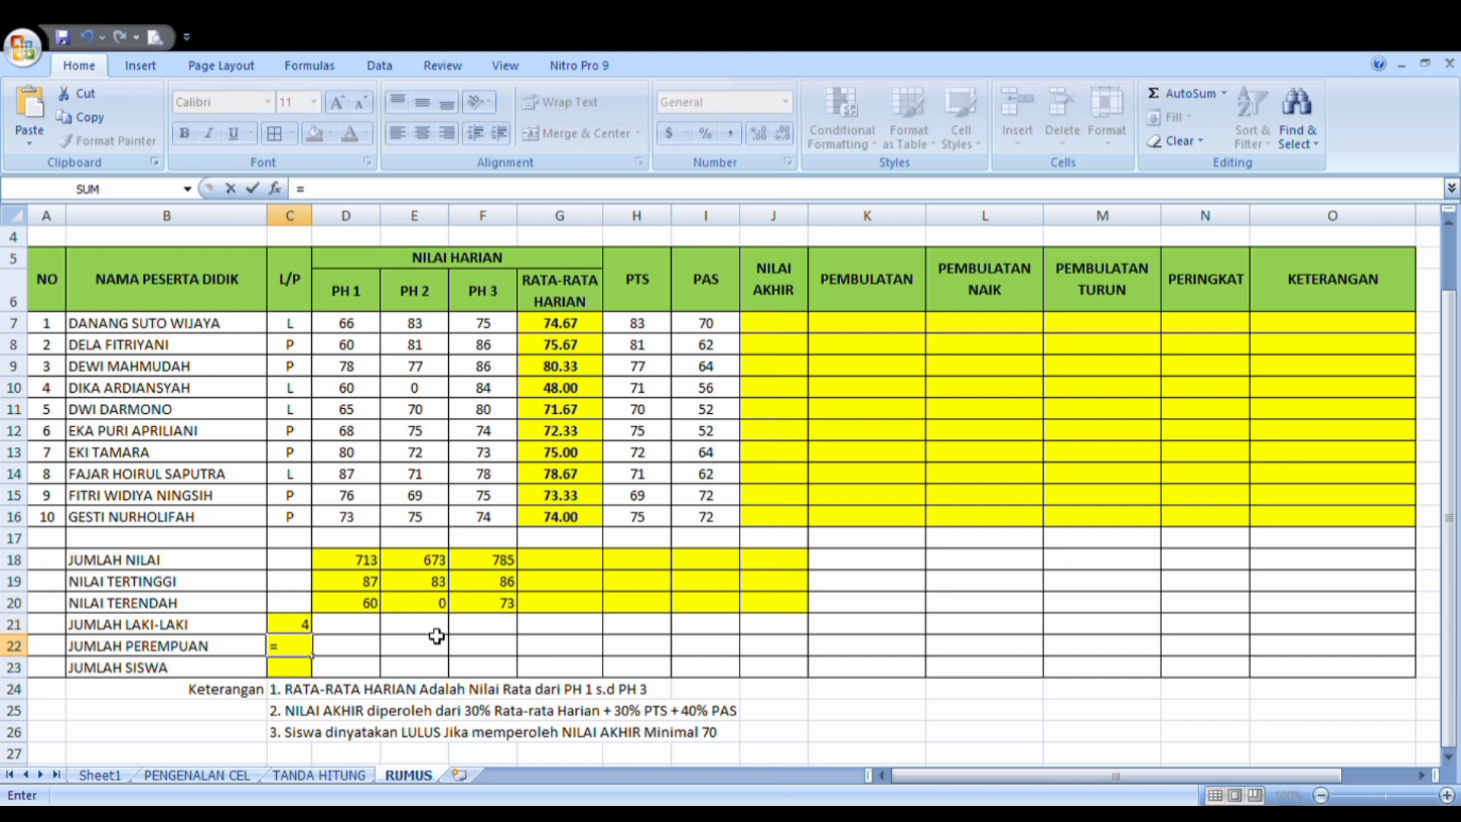
type("COUN")
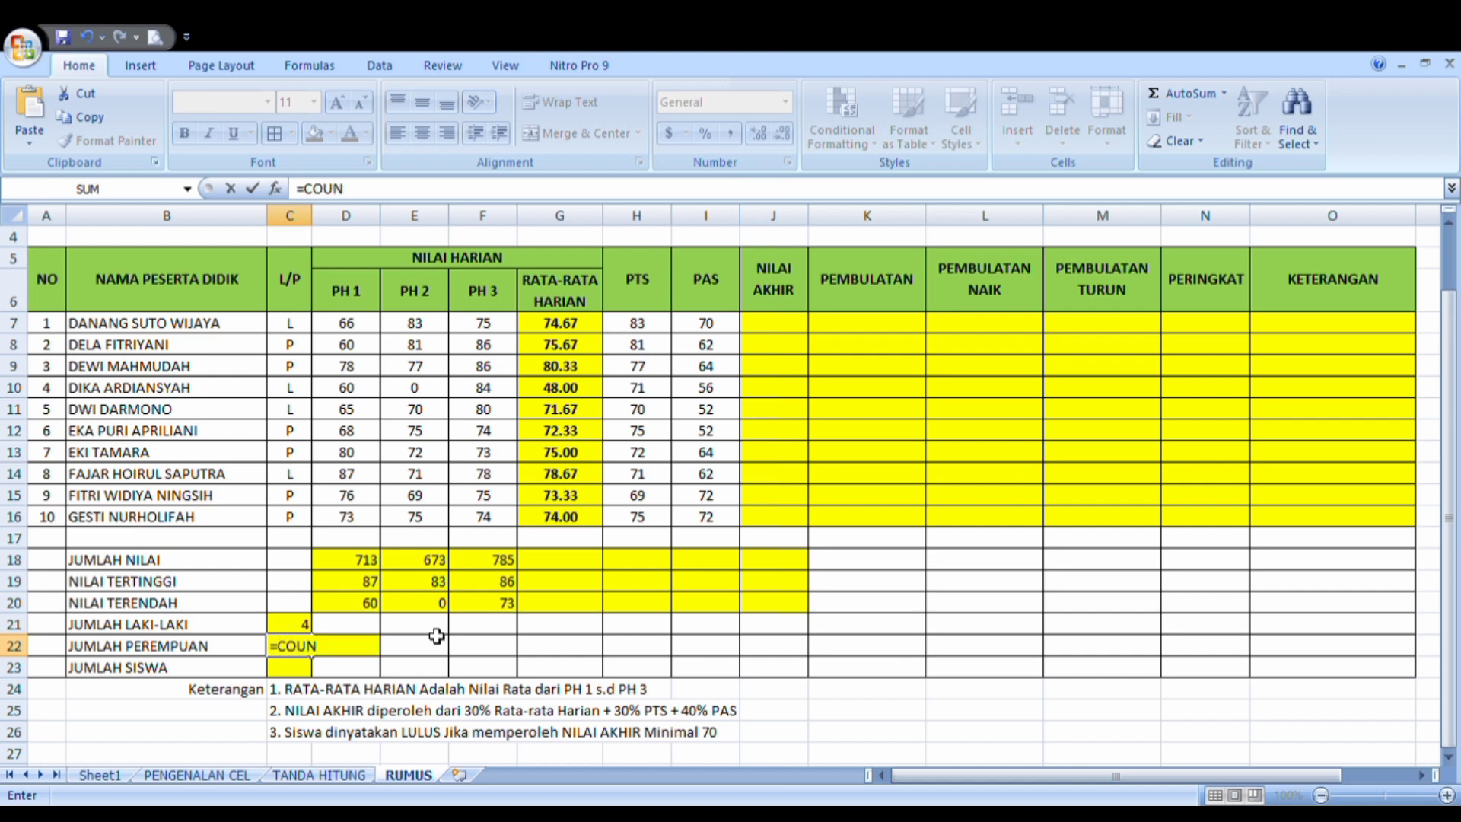
type("TIF")
type("(")
left_click_drag(304, 329, 294, 519)
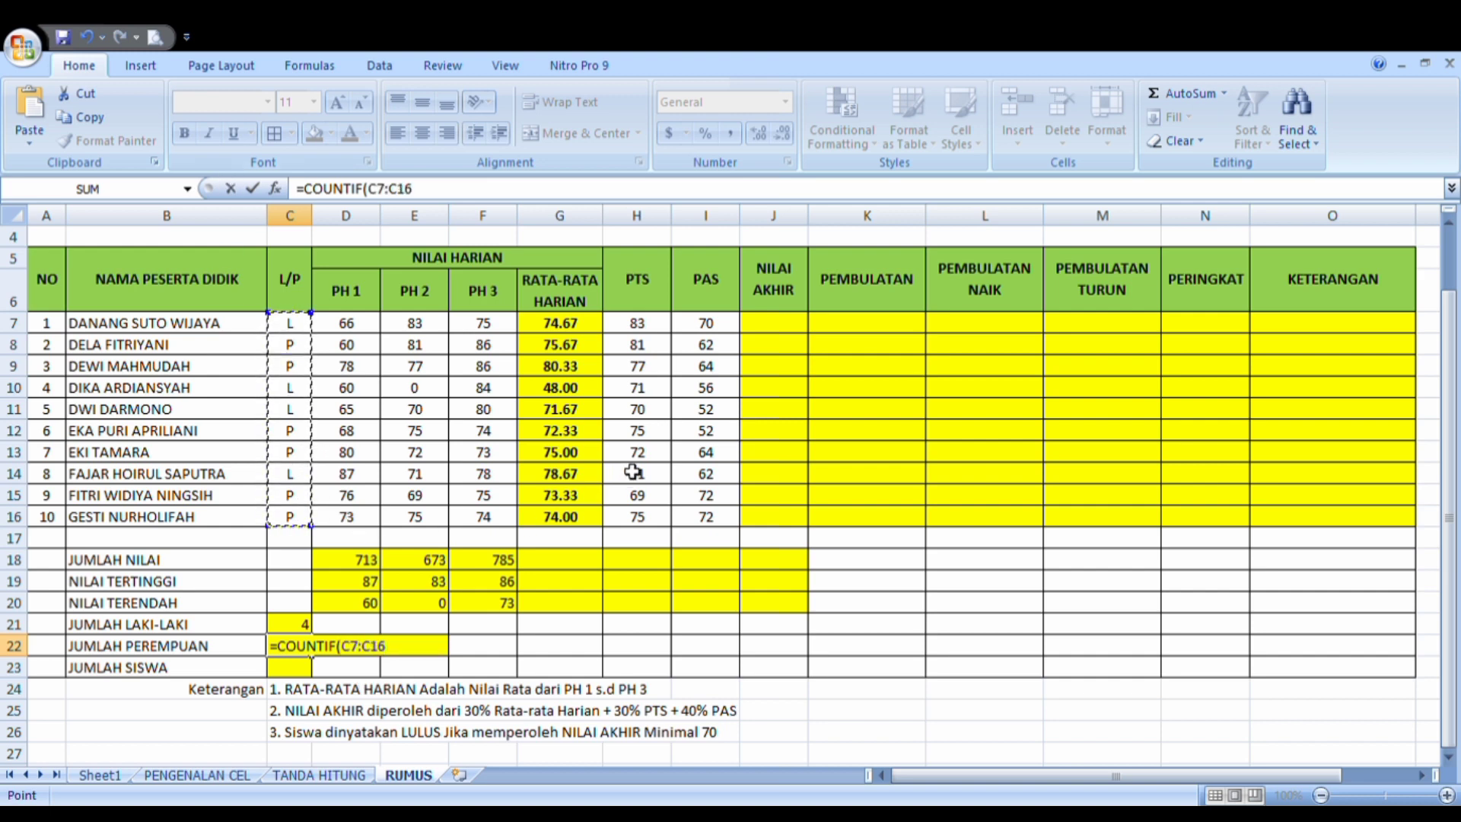
type(",\"P")
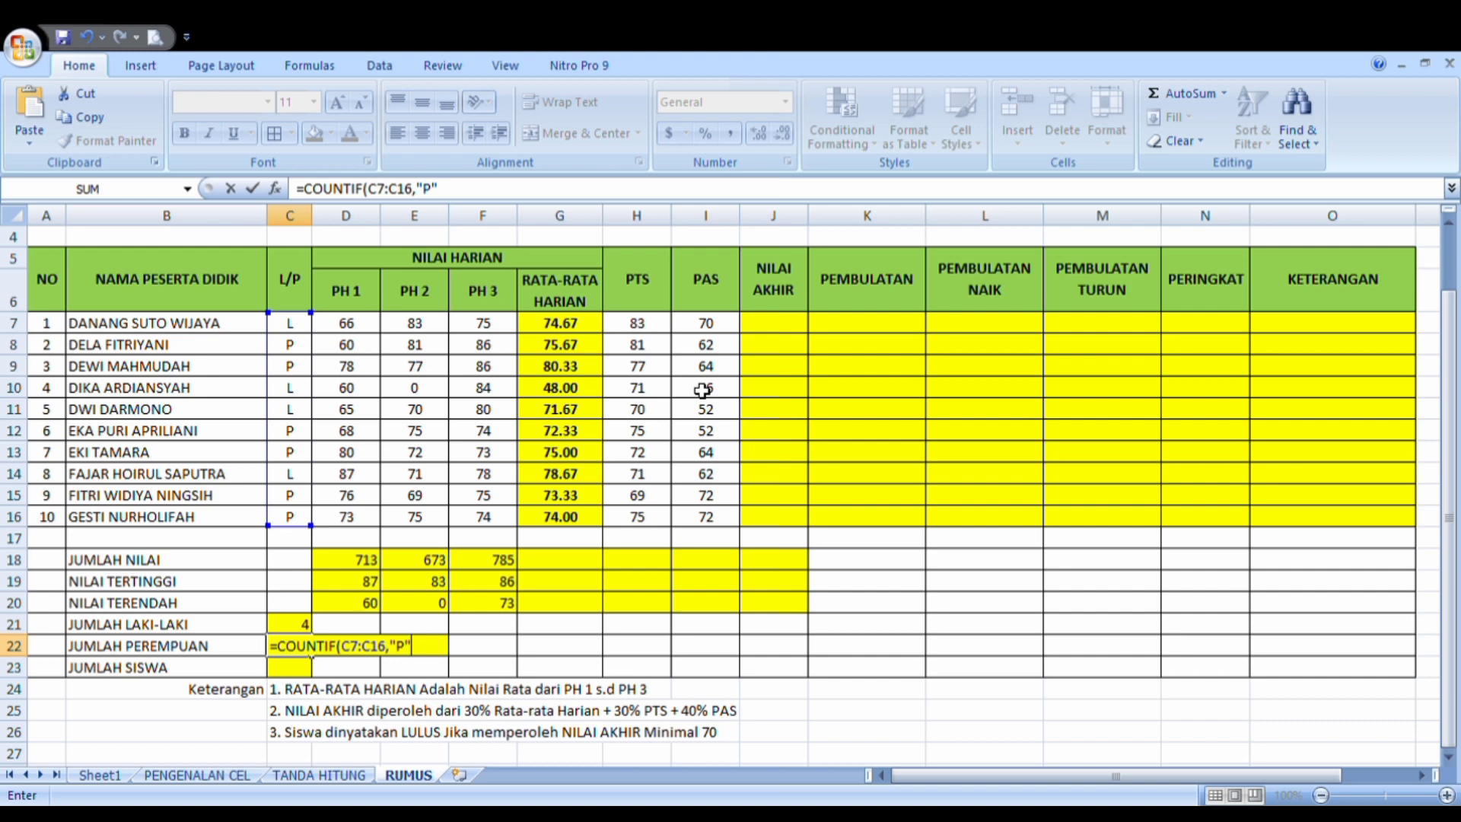
type(")")
key("Return")
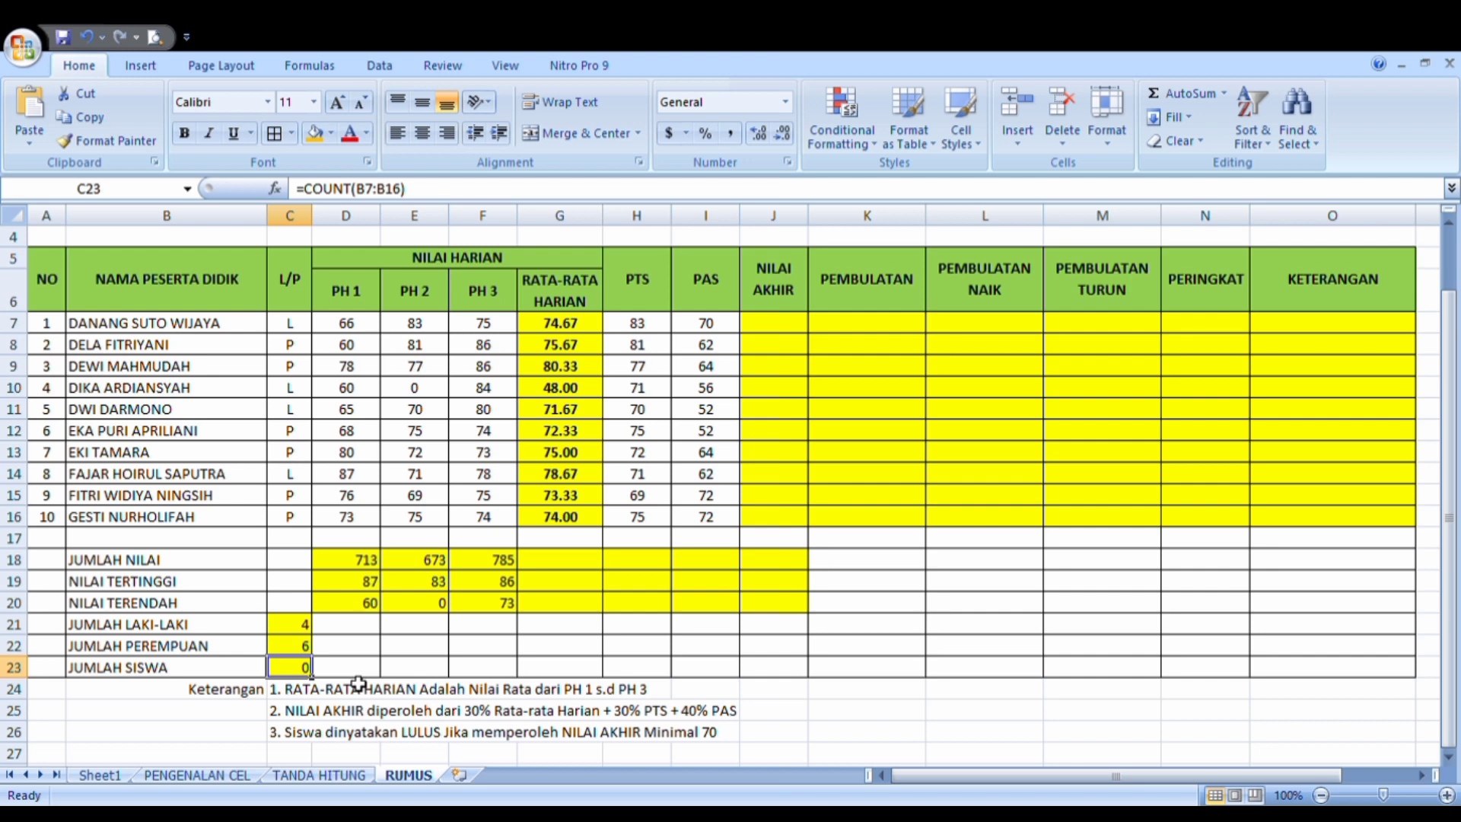
Enter =COUNT(D7:D16) in cell C23 to count all students in the JUMLAH SISWA row.
type("=CO")
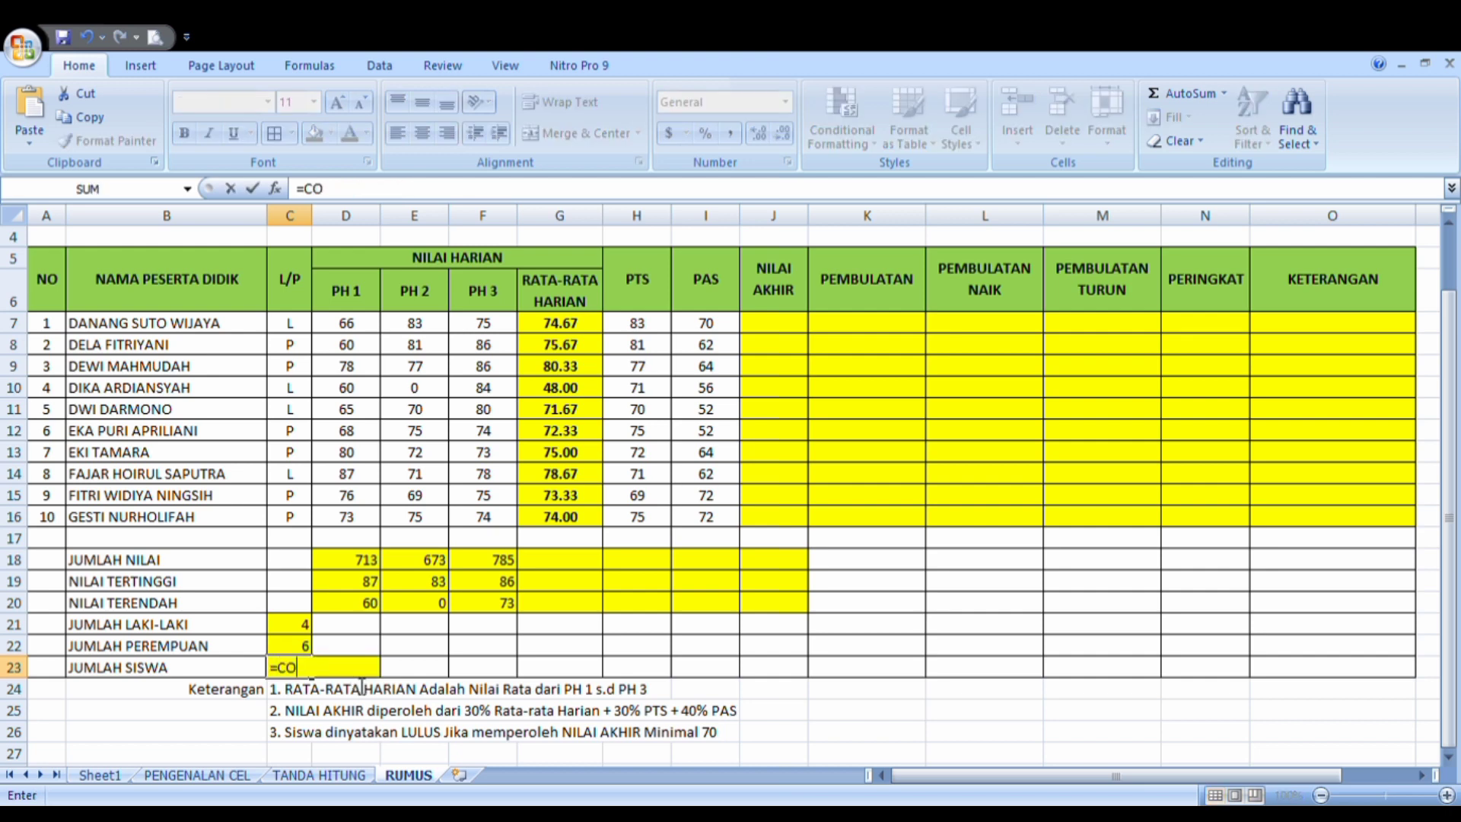
type("UNT(")
left_click(346, 333)
left_click_drag(347, 333, 346, 517)
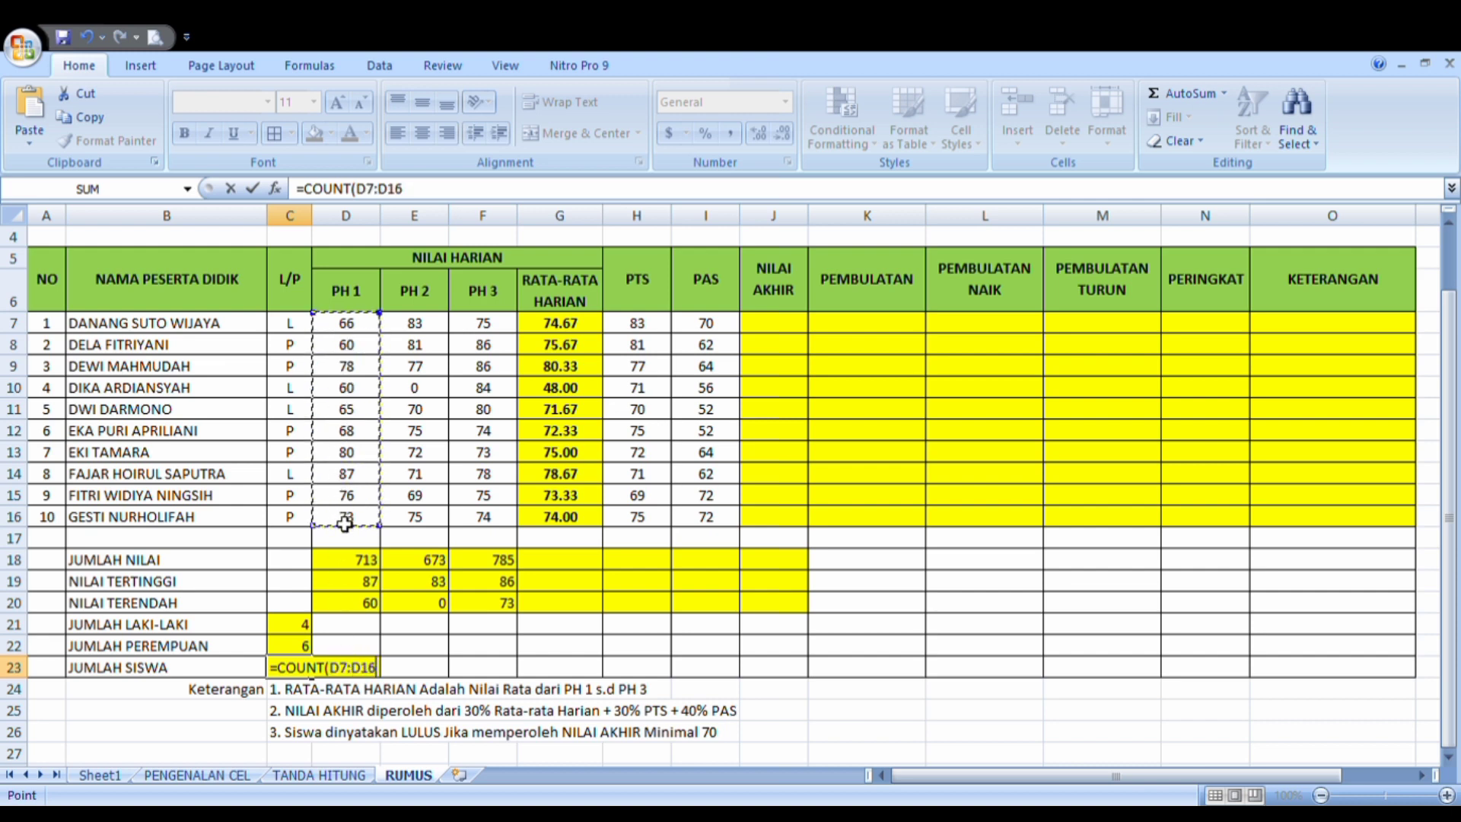
left_click(344, 523)
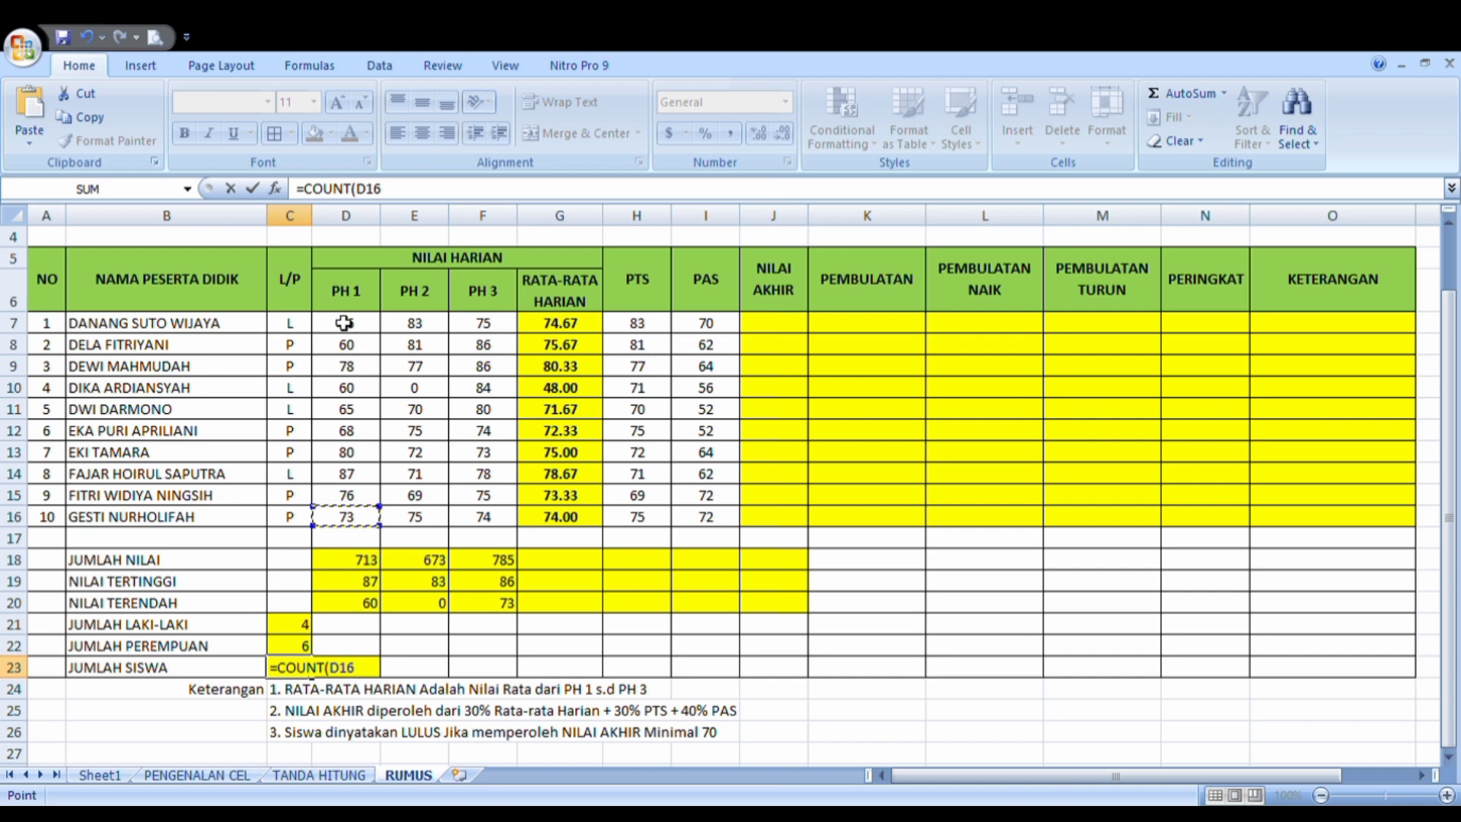
left_click_drag(342, 327, 344, 520)
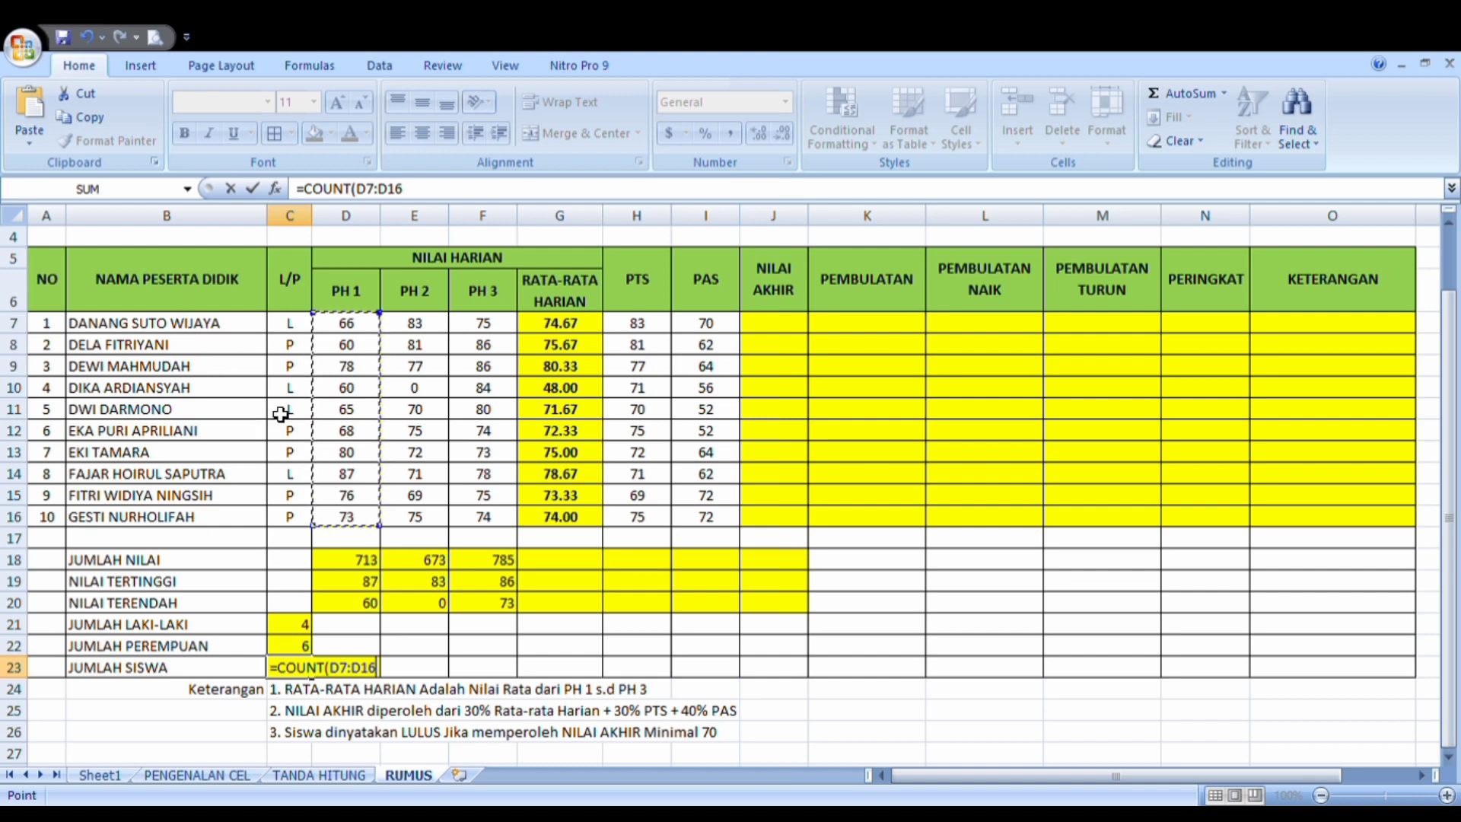
type(")")
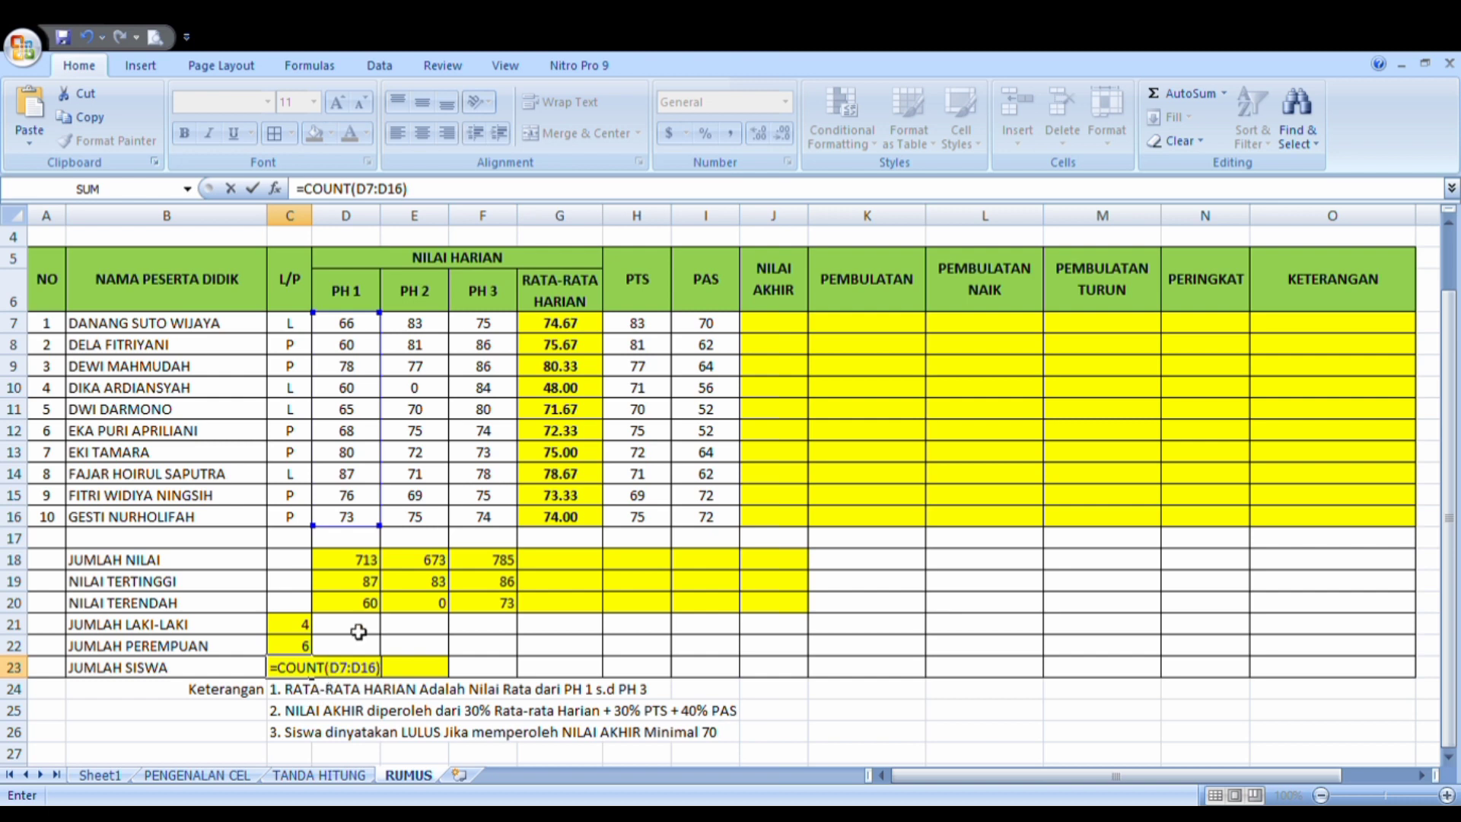
key("Return")
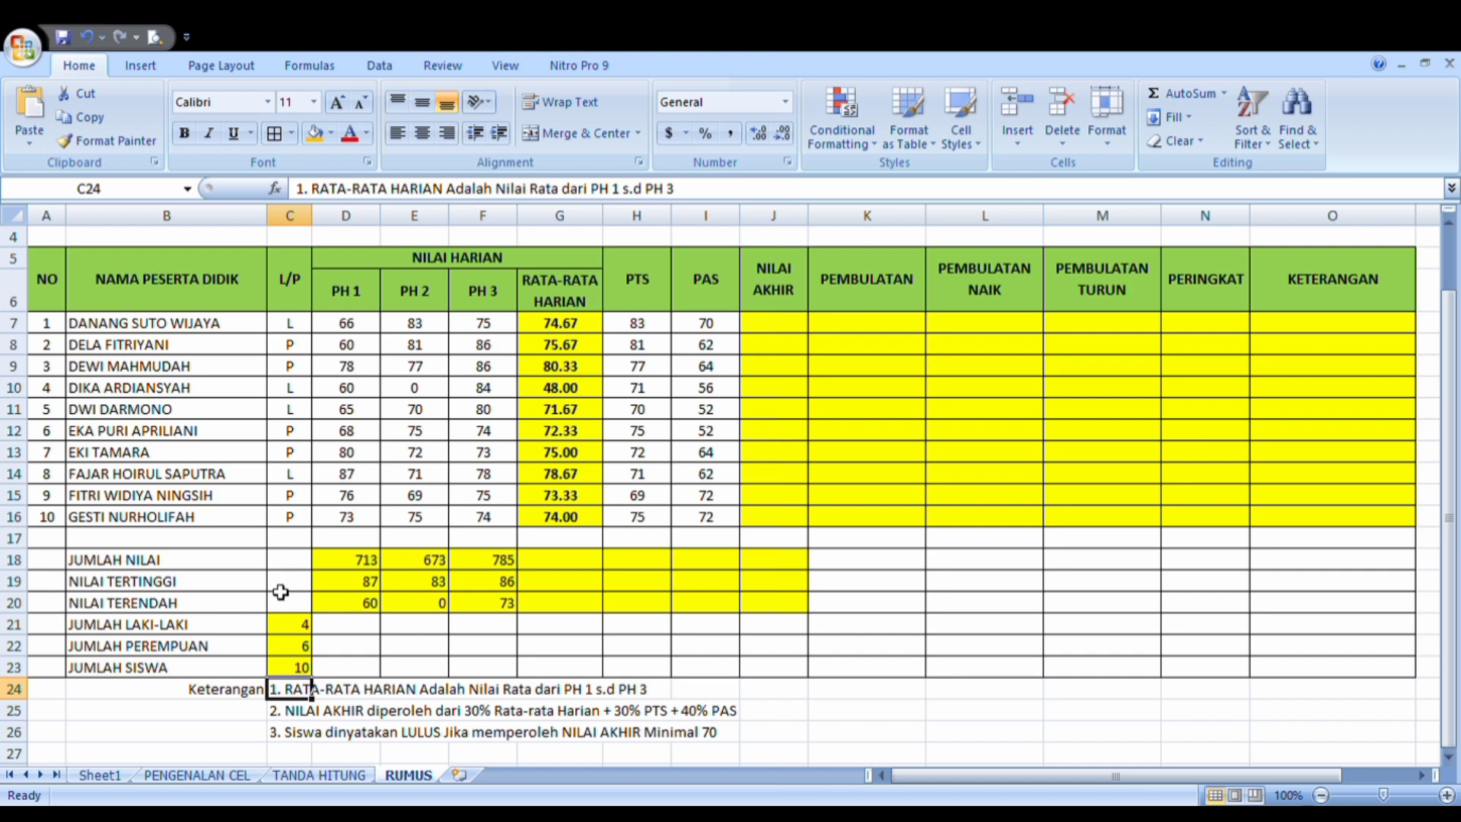
Review the COUNTIF formulas in C21 and C22, checking the "L" criterion against the L/P column.
left_click(366, 585)
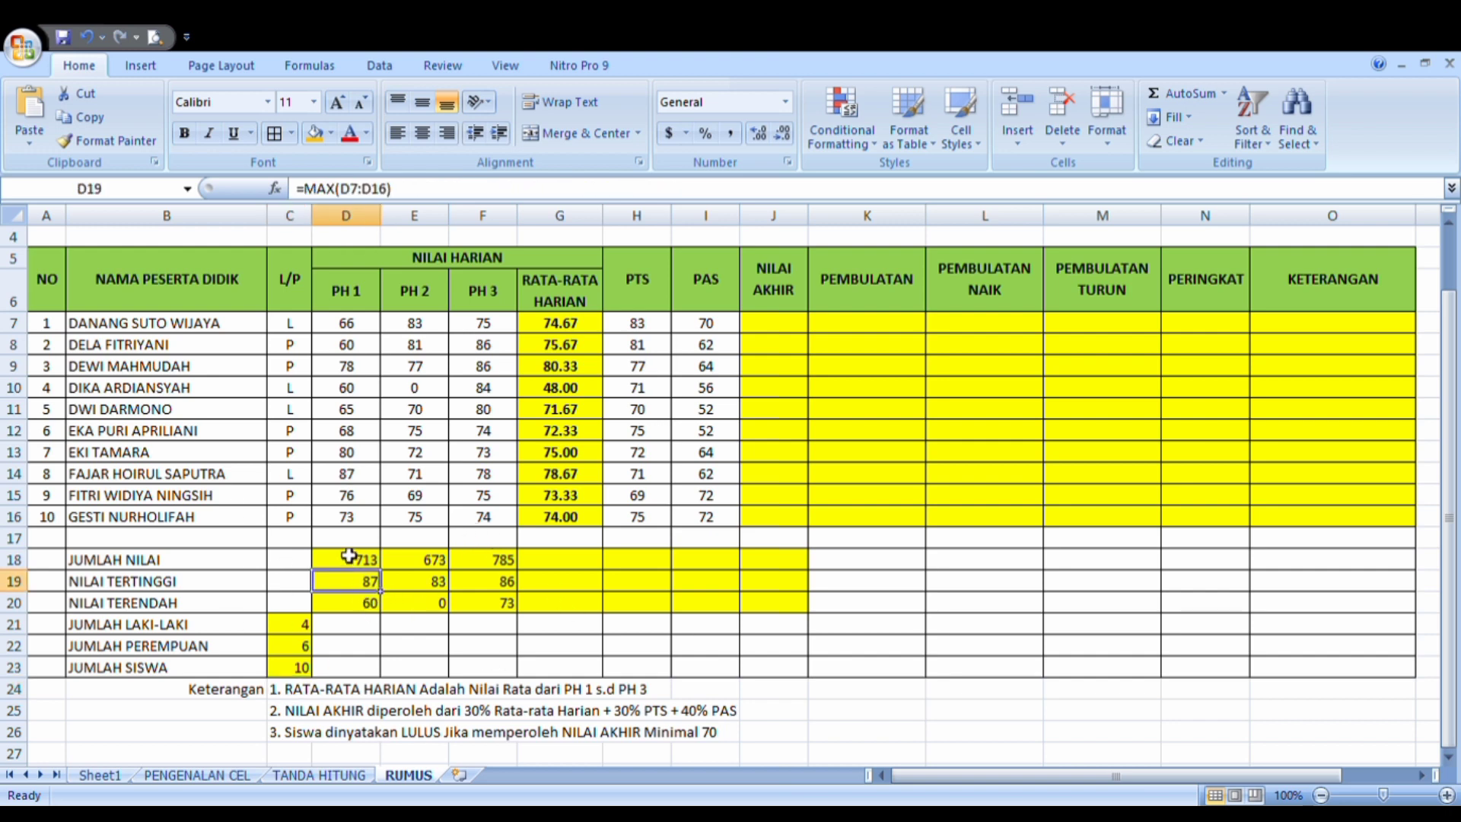
left_click(304, 670)
left_click(310, 625)
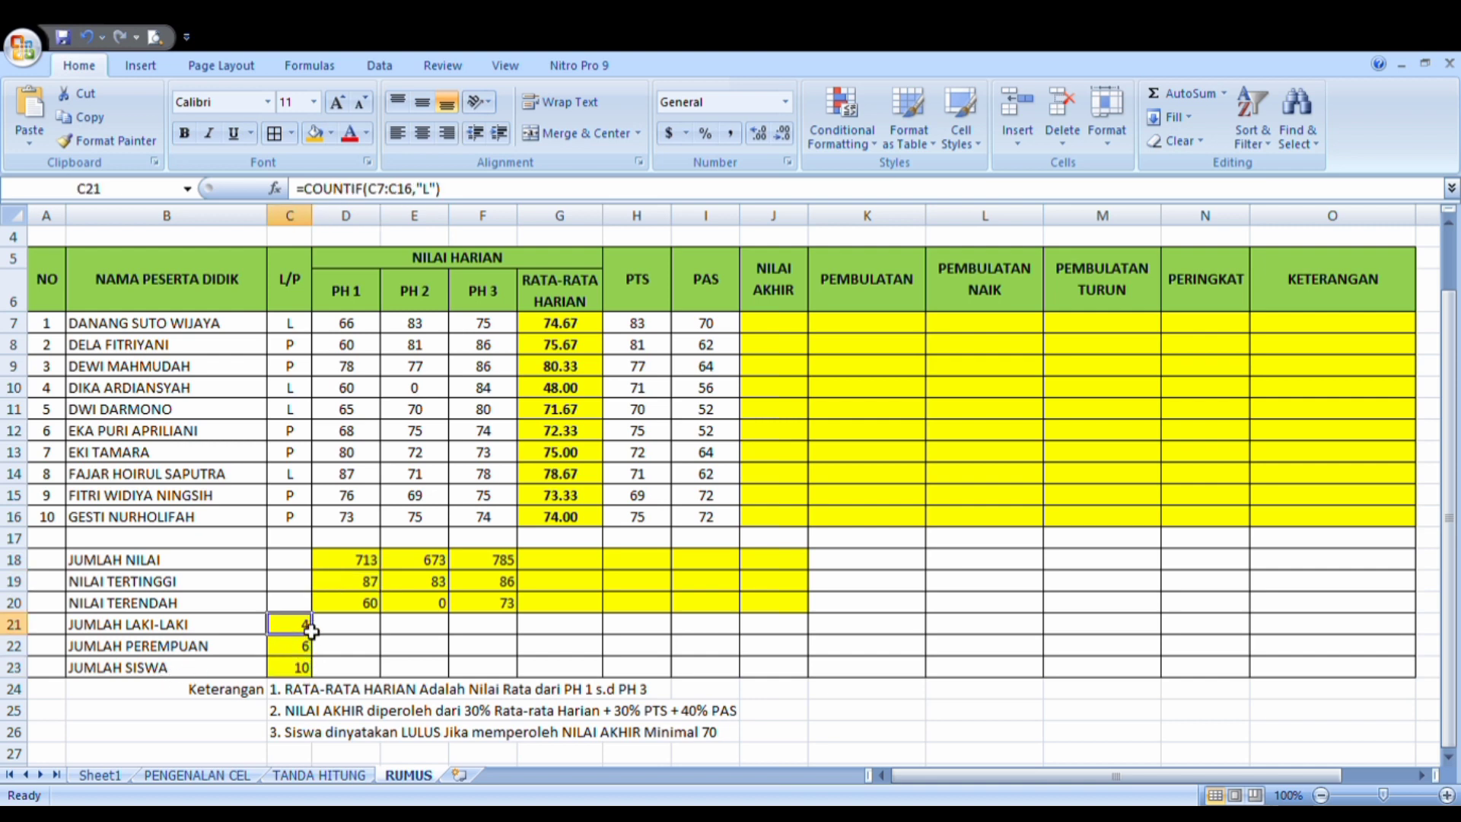
left_click(301, 650)
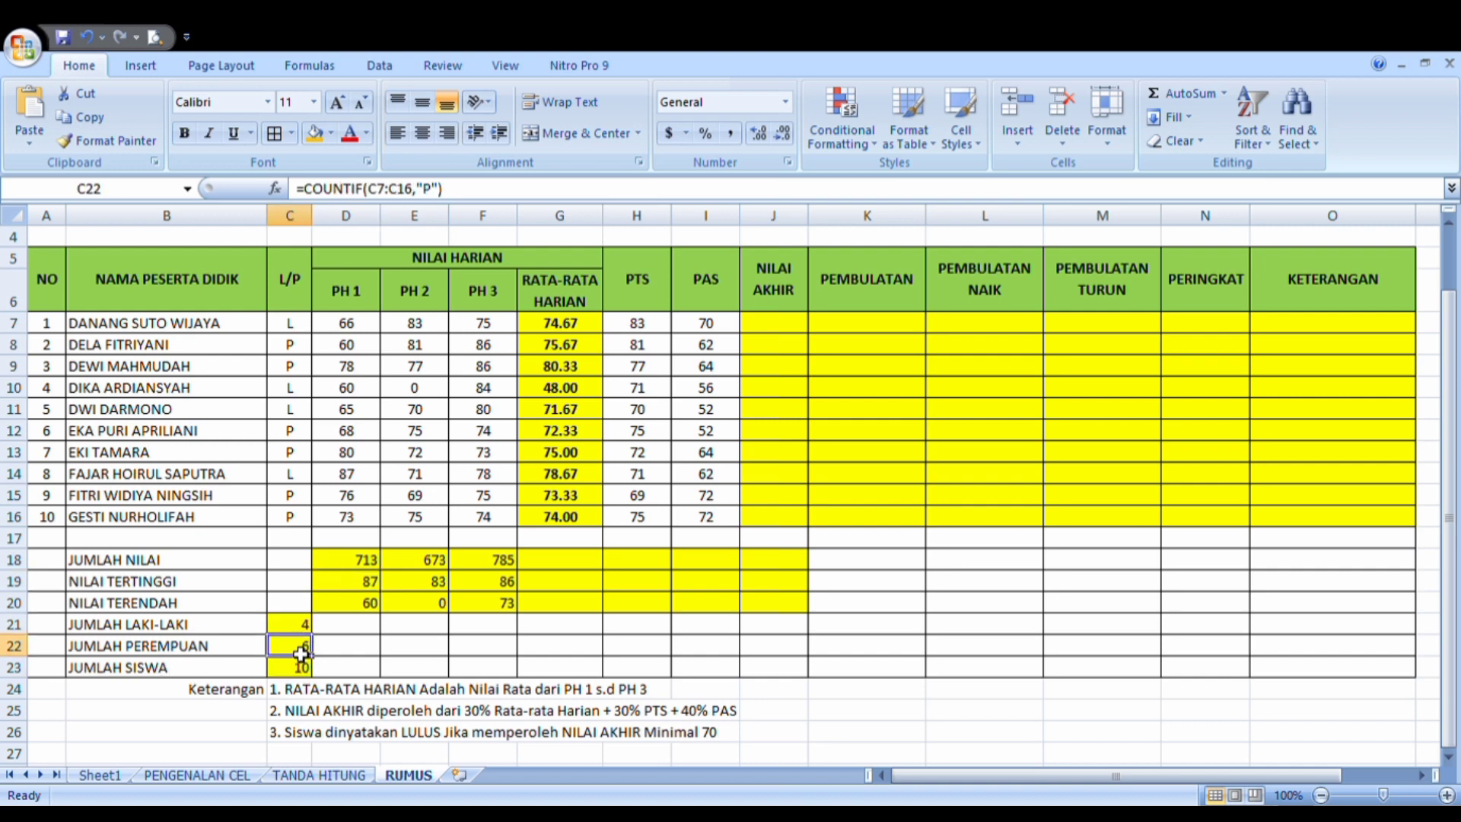
left_click(303, 627)
left_click(302, 648)
left_click(304, 627)
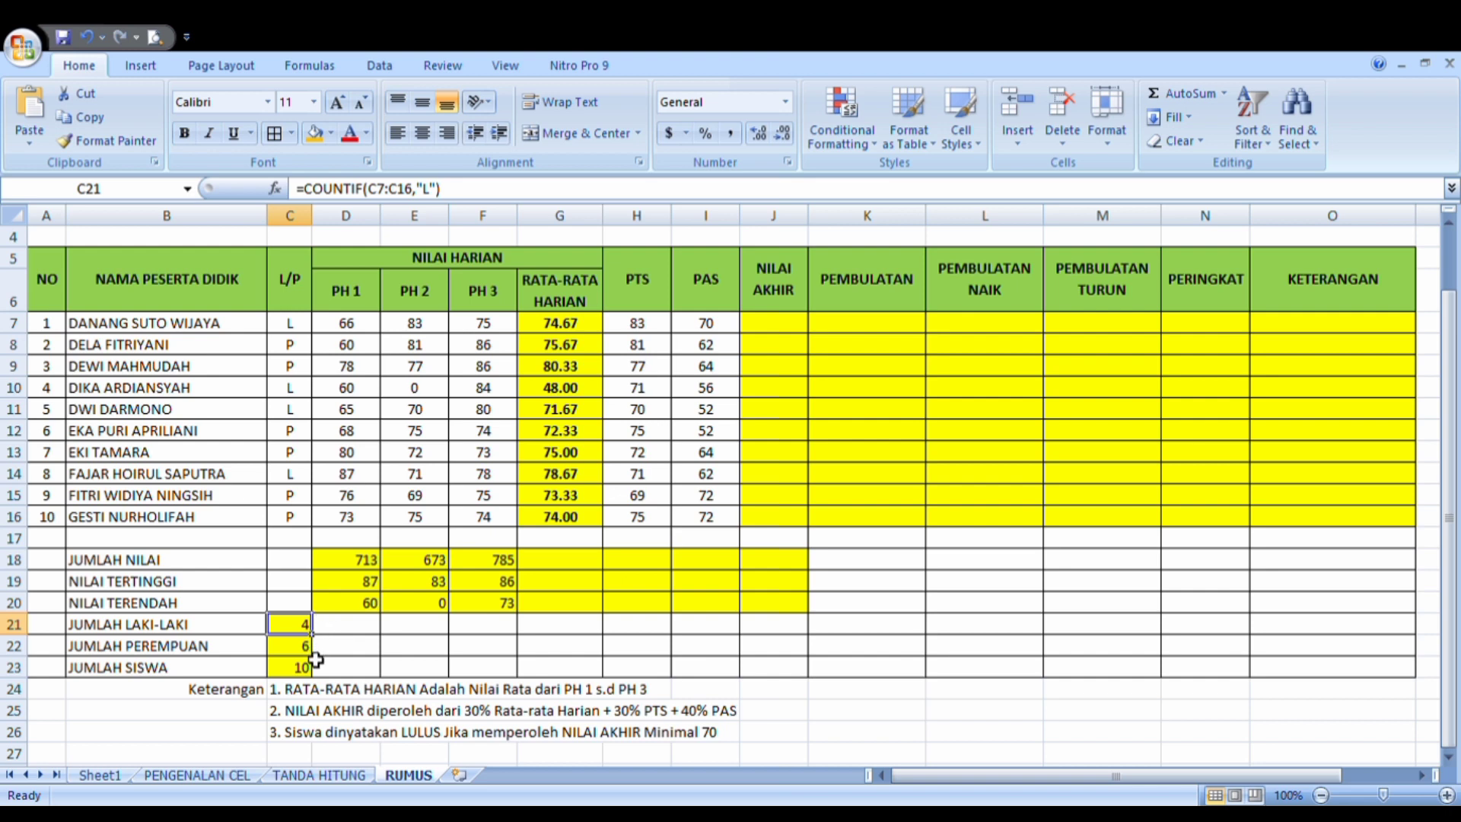
left_click(298, 329)
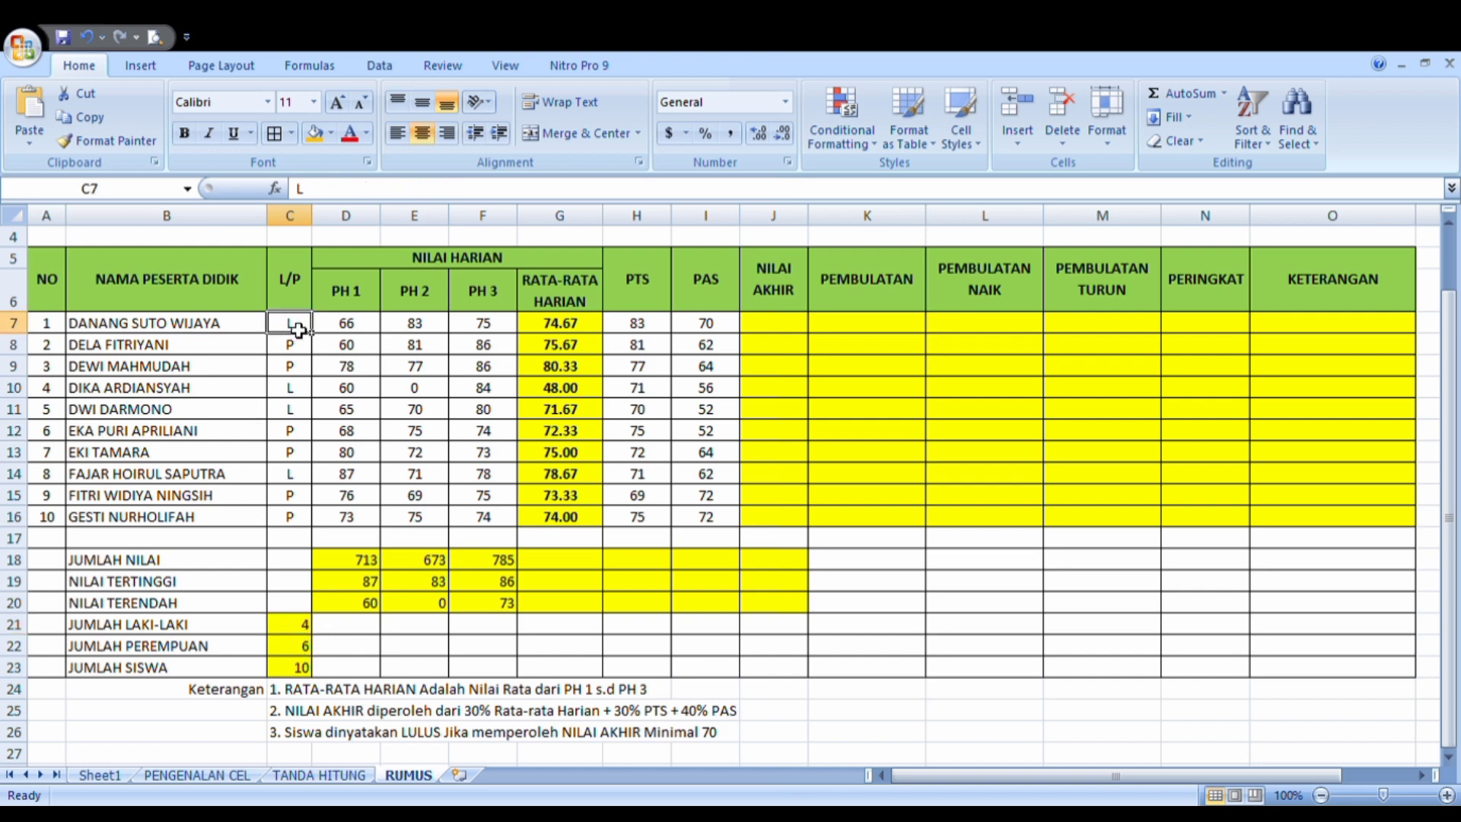
left_click(298, 624)
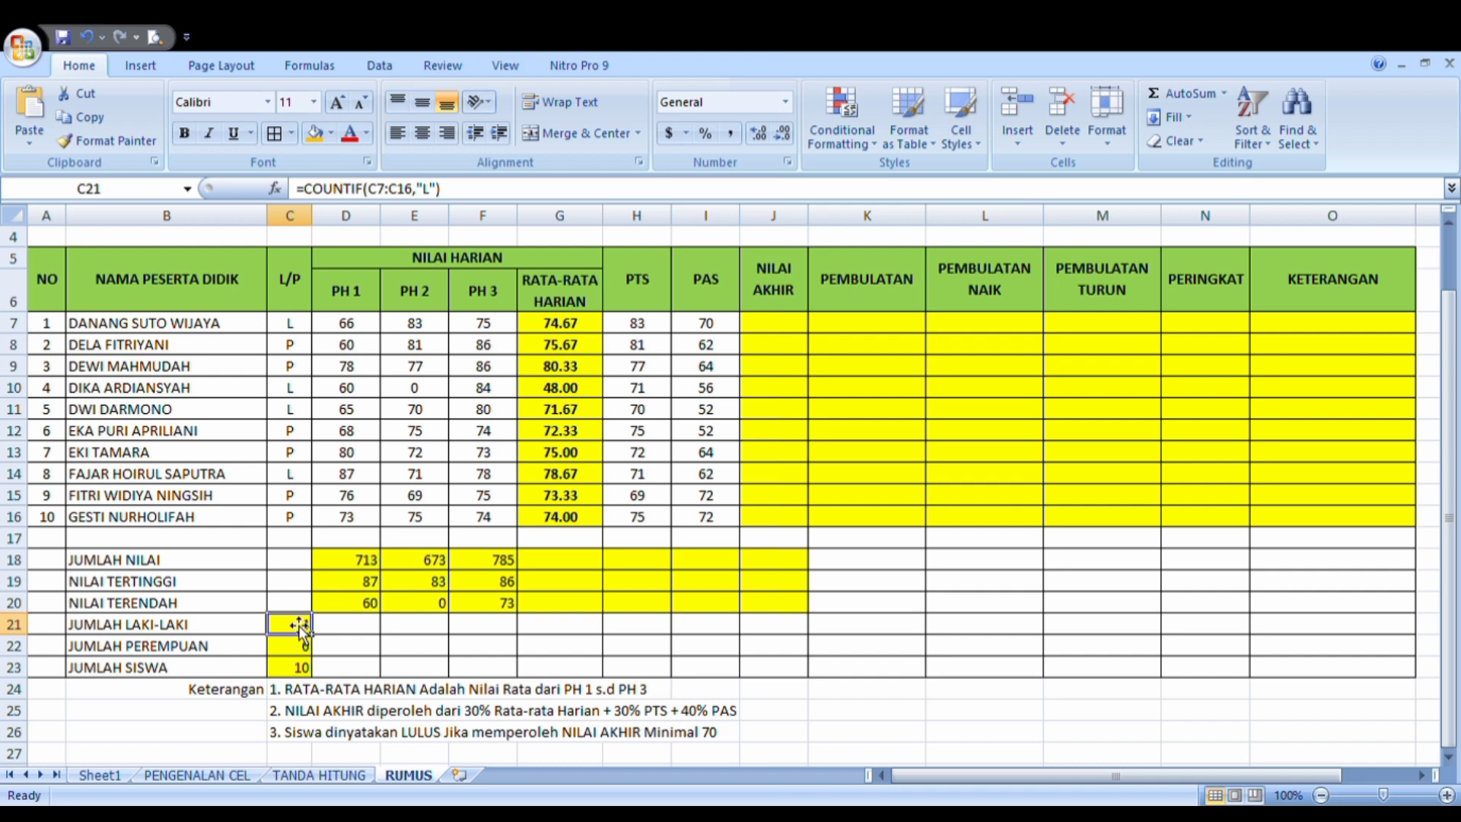
left_click(434, 192)
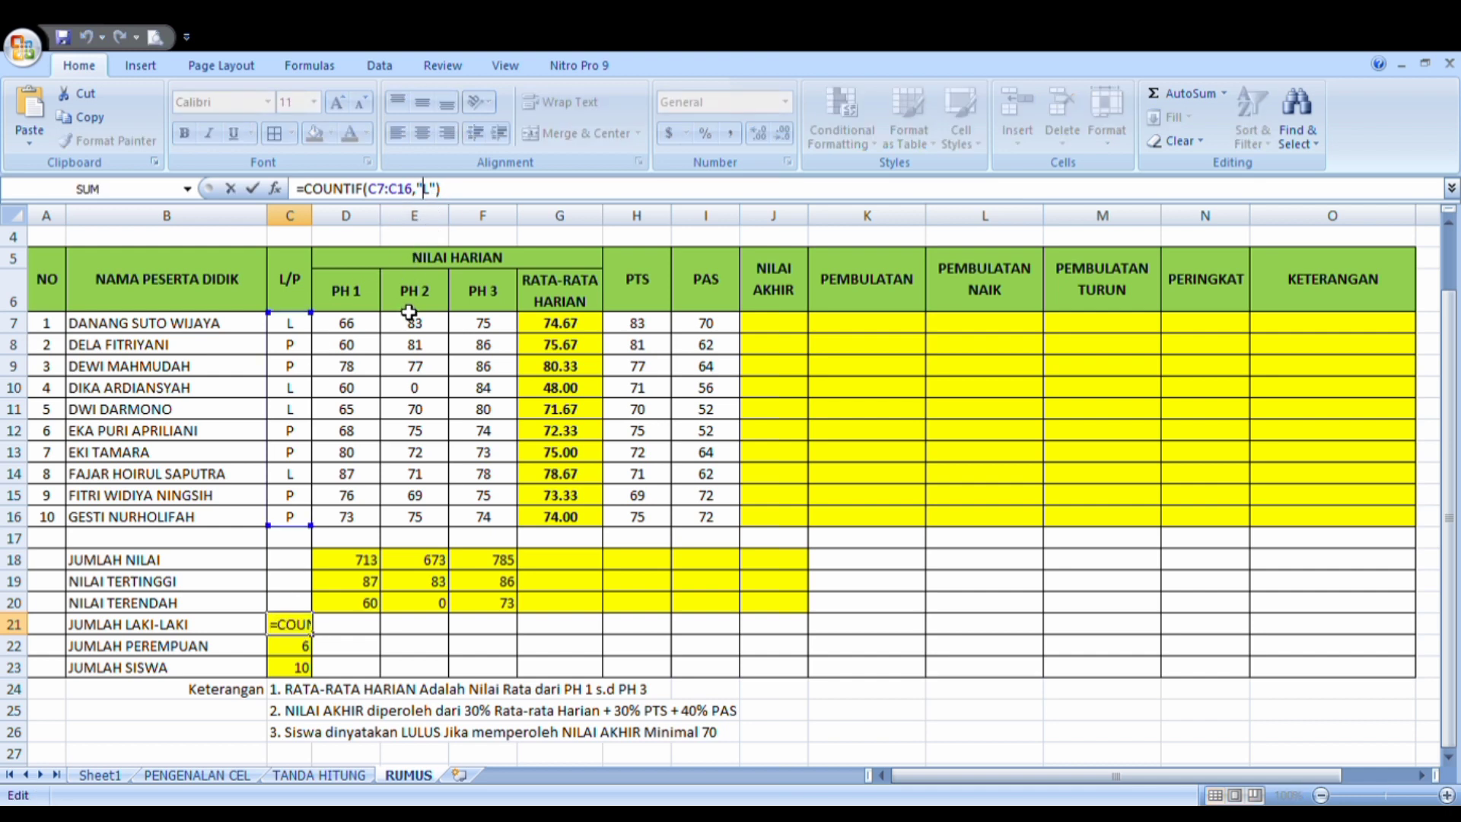
key("Return")
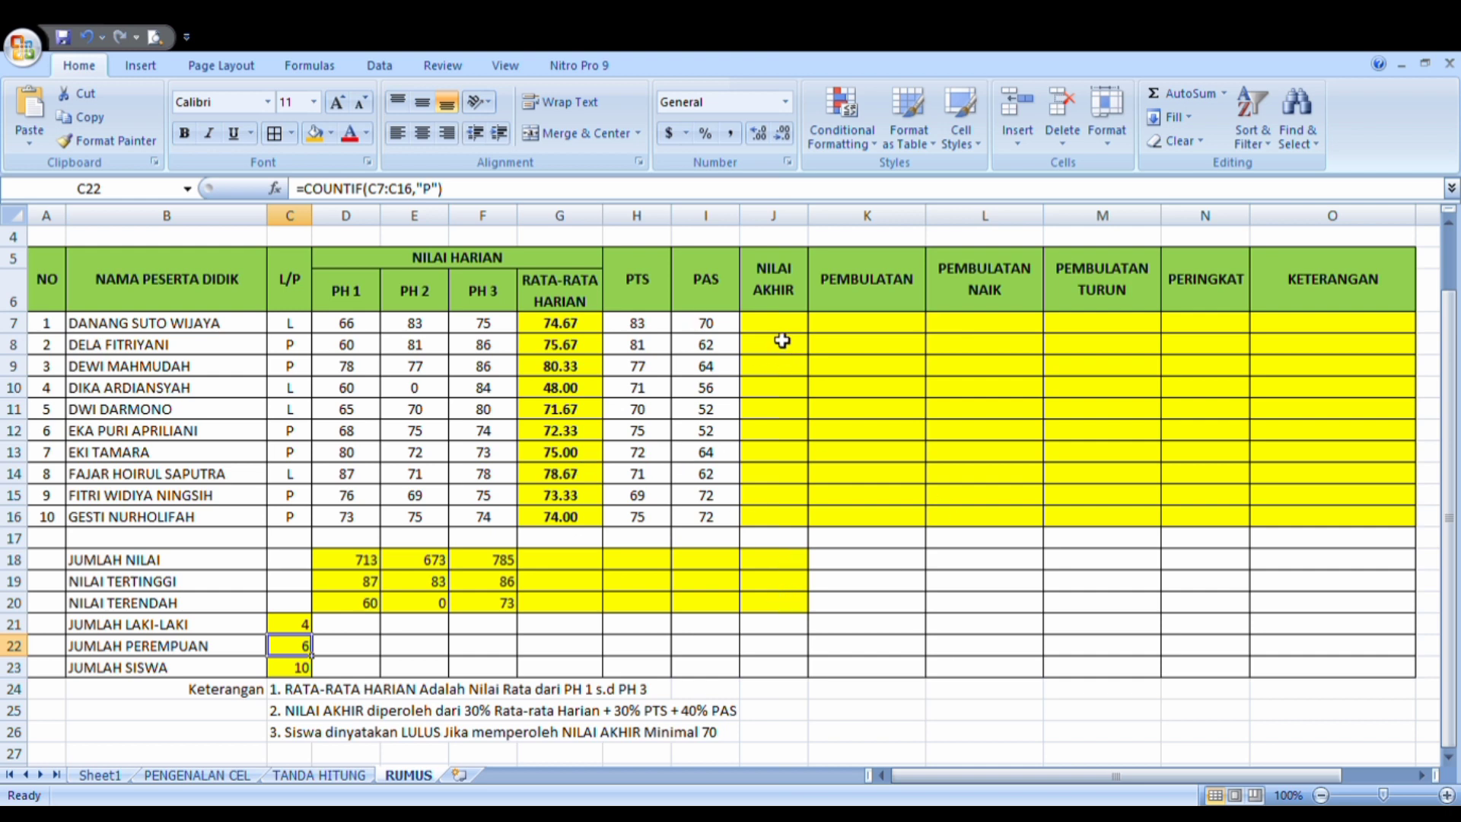
Enter =(30%*G7)+(30%*H7)+(40%*I7) in cell J7 to calculate the first student's weighted NILAI AKHIR.
left_click(782, 330)
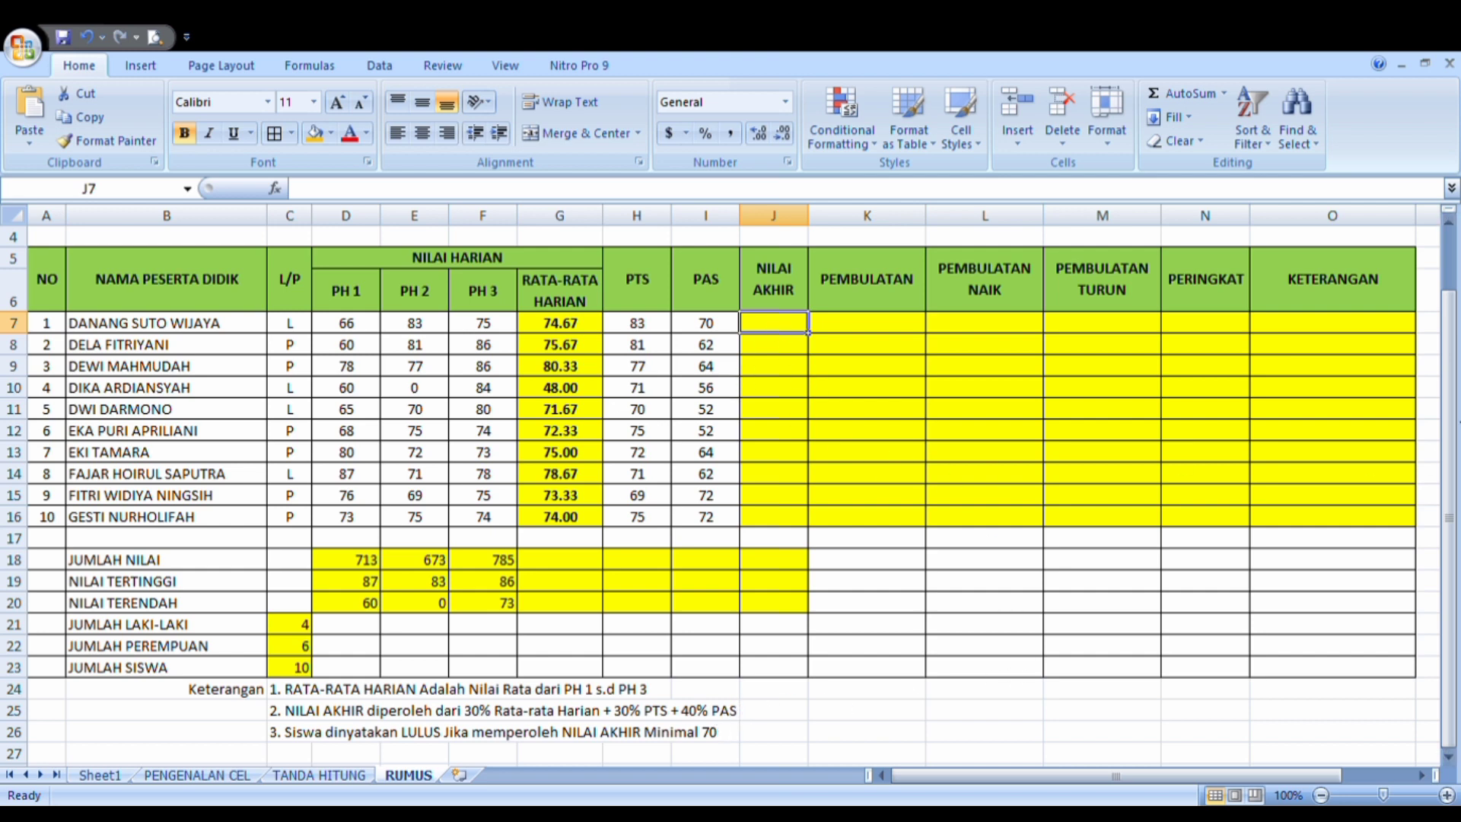
type("=3")
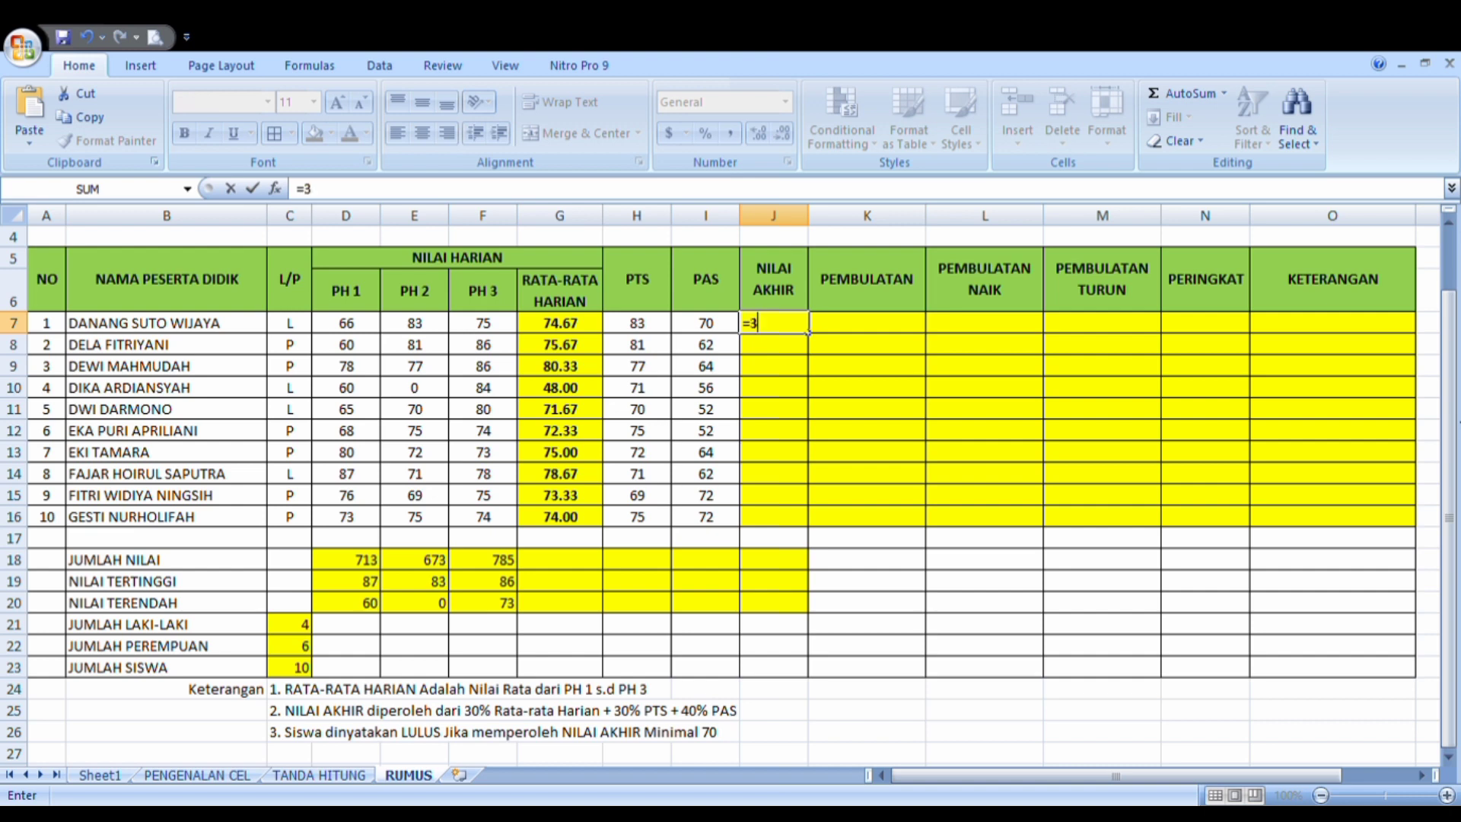
type("0%*&")
key("BackSpace")
left_click(564, 324)
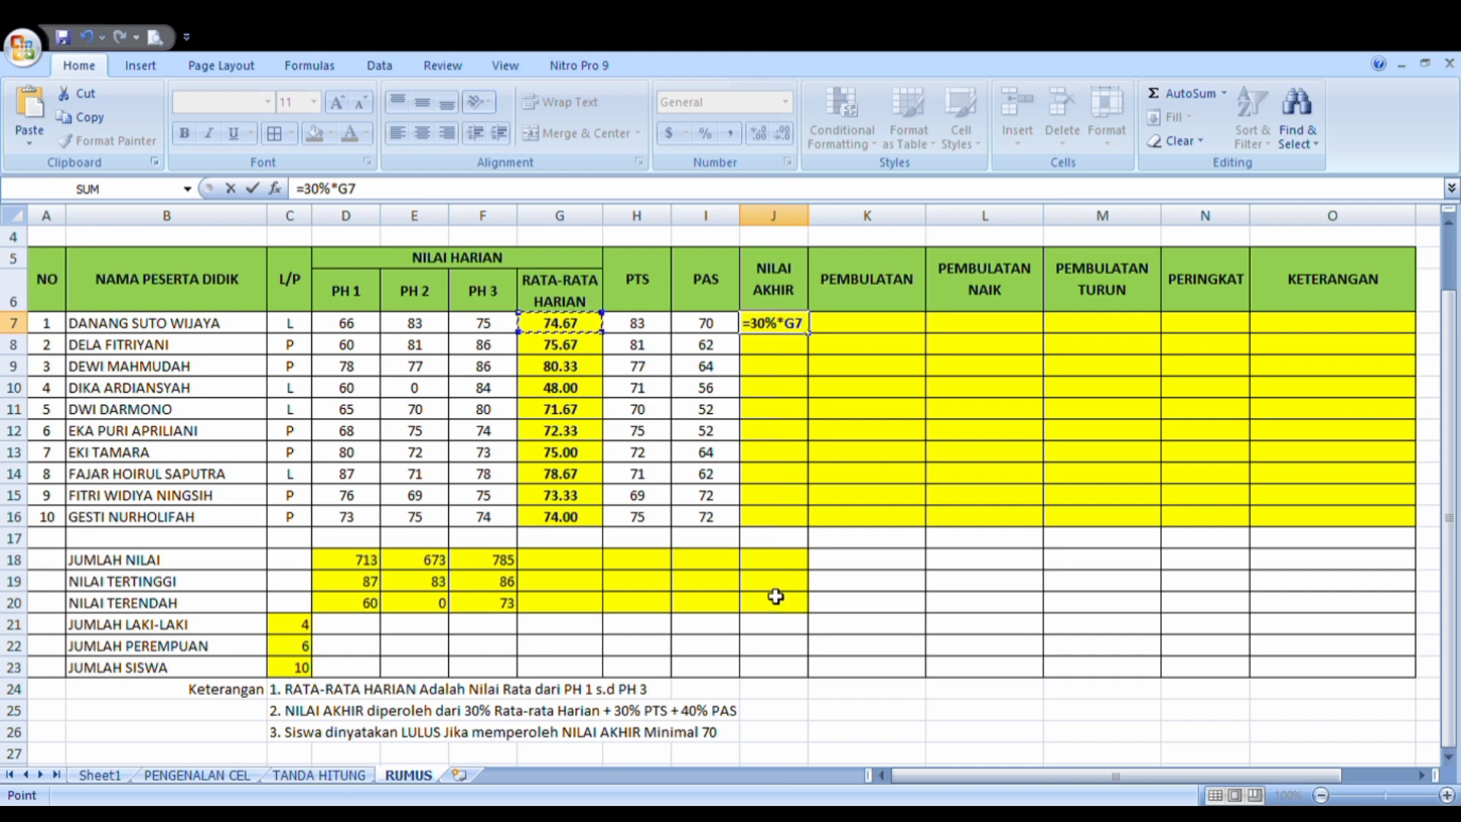
type(")")
type("(")
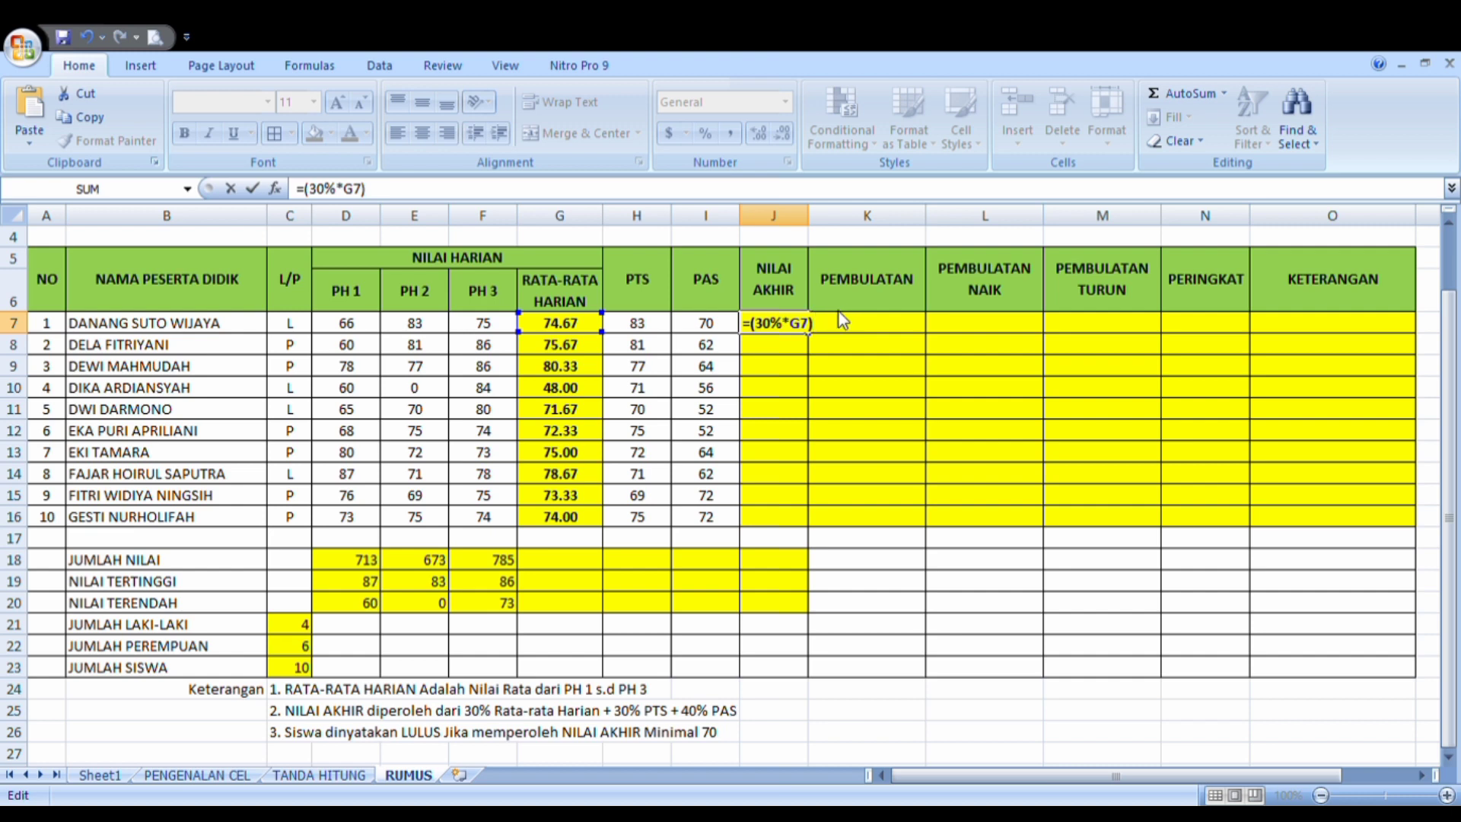
type("+(")
type("30%*")
left_click(643, 326)
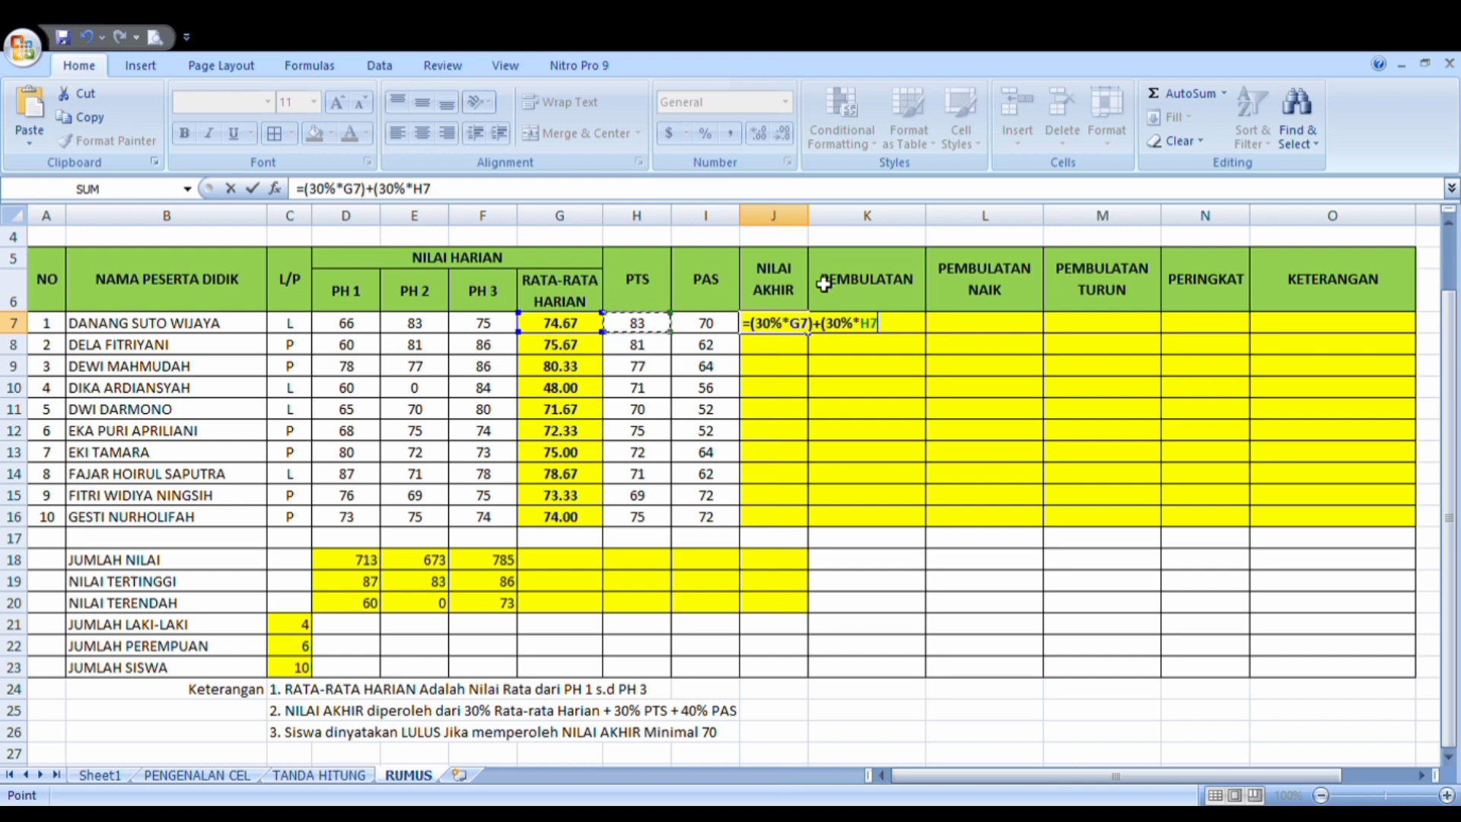
type(")+(40")
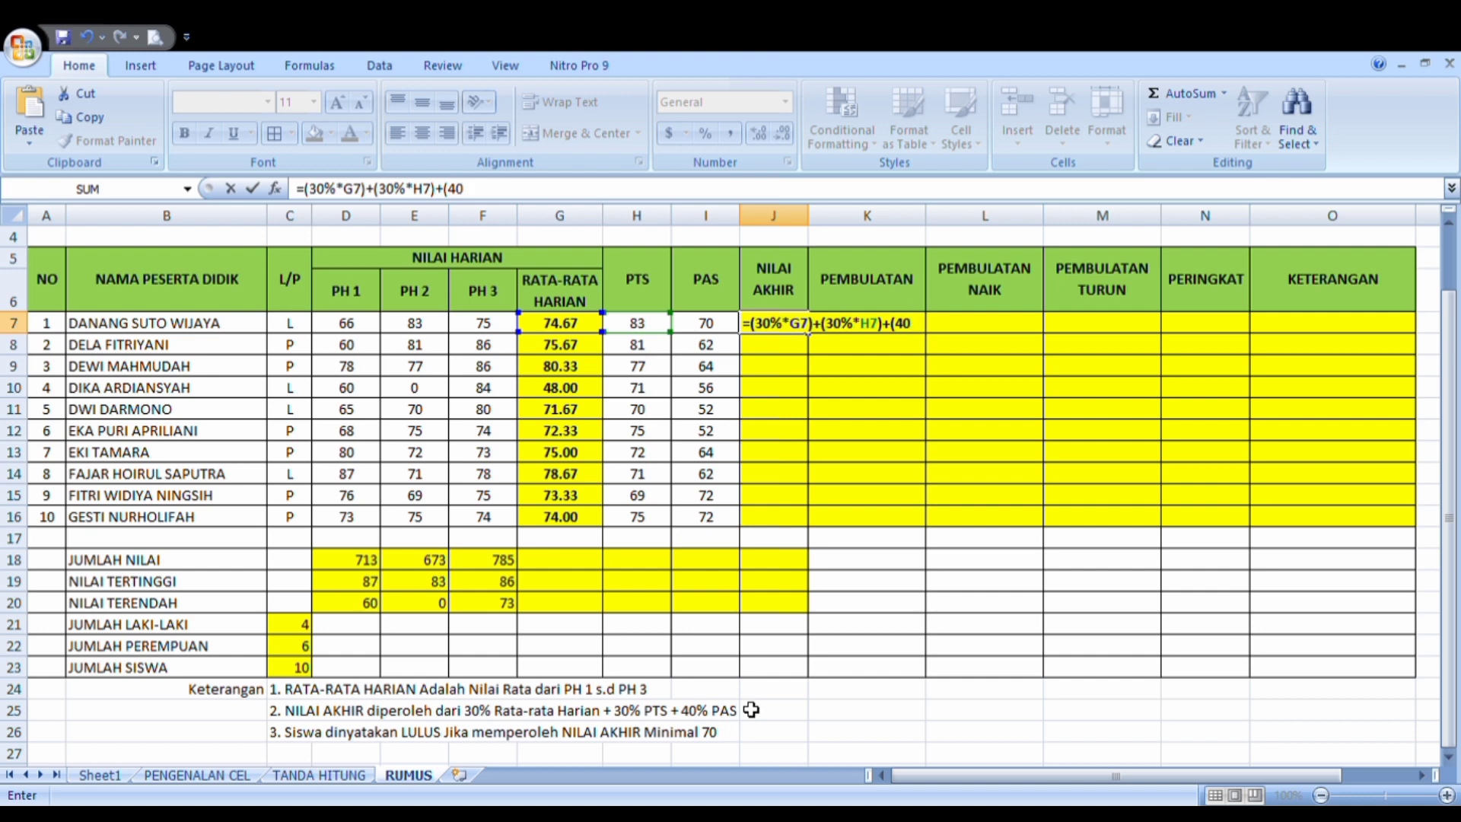
type("%*")
left_click(713, 346)
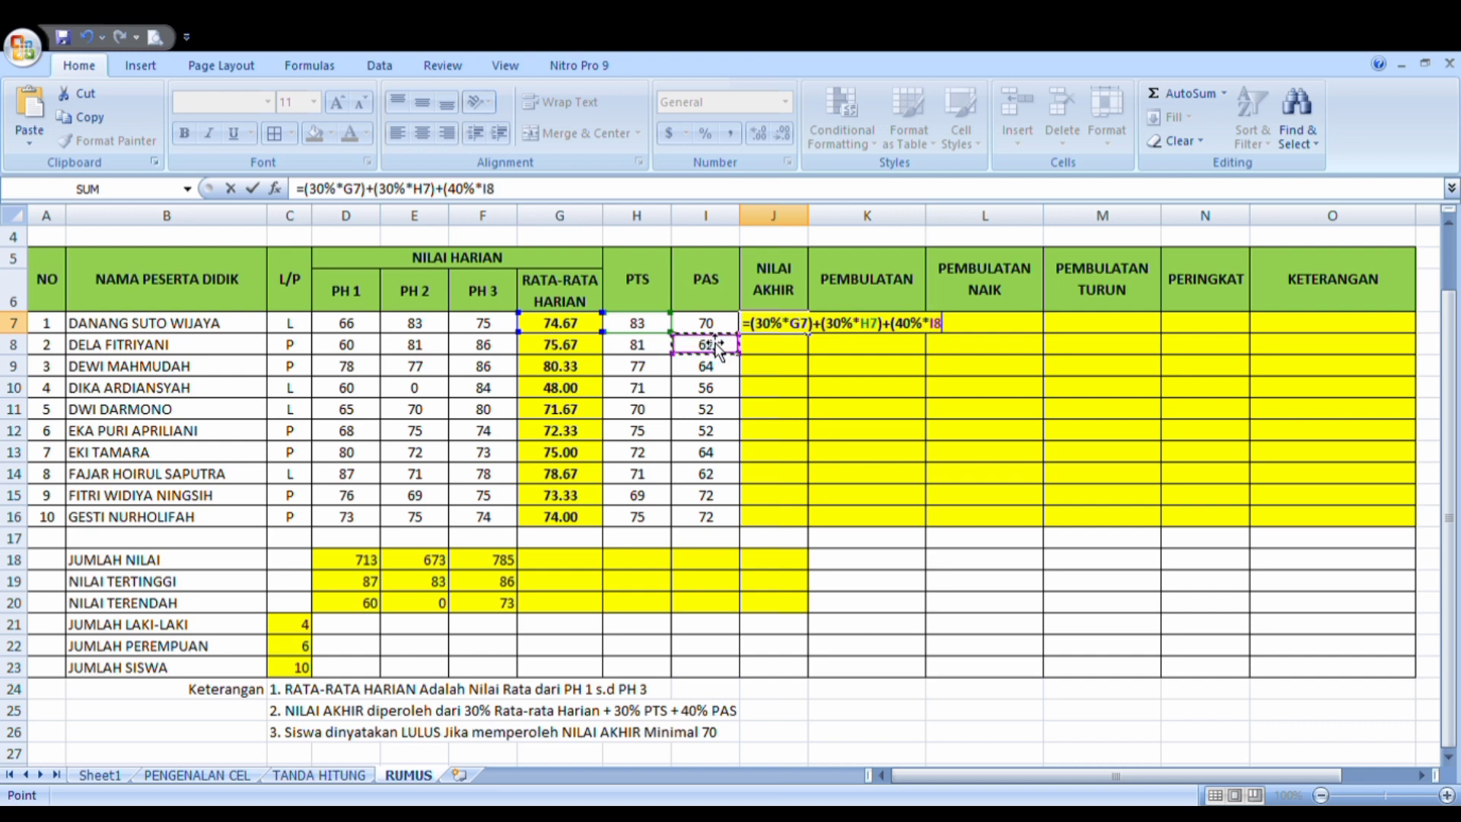
left_click(708, 323)
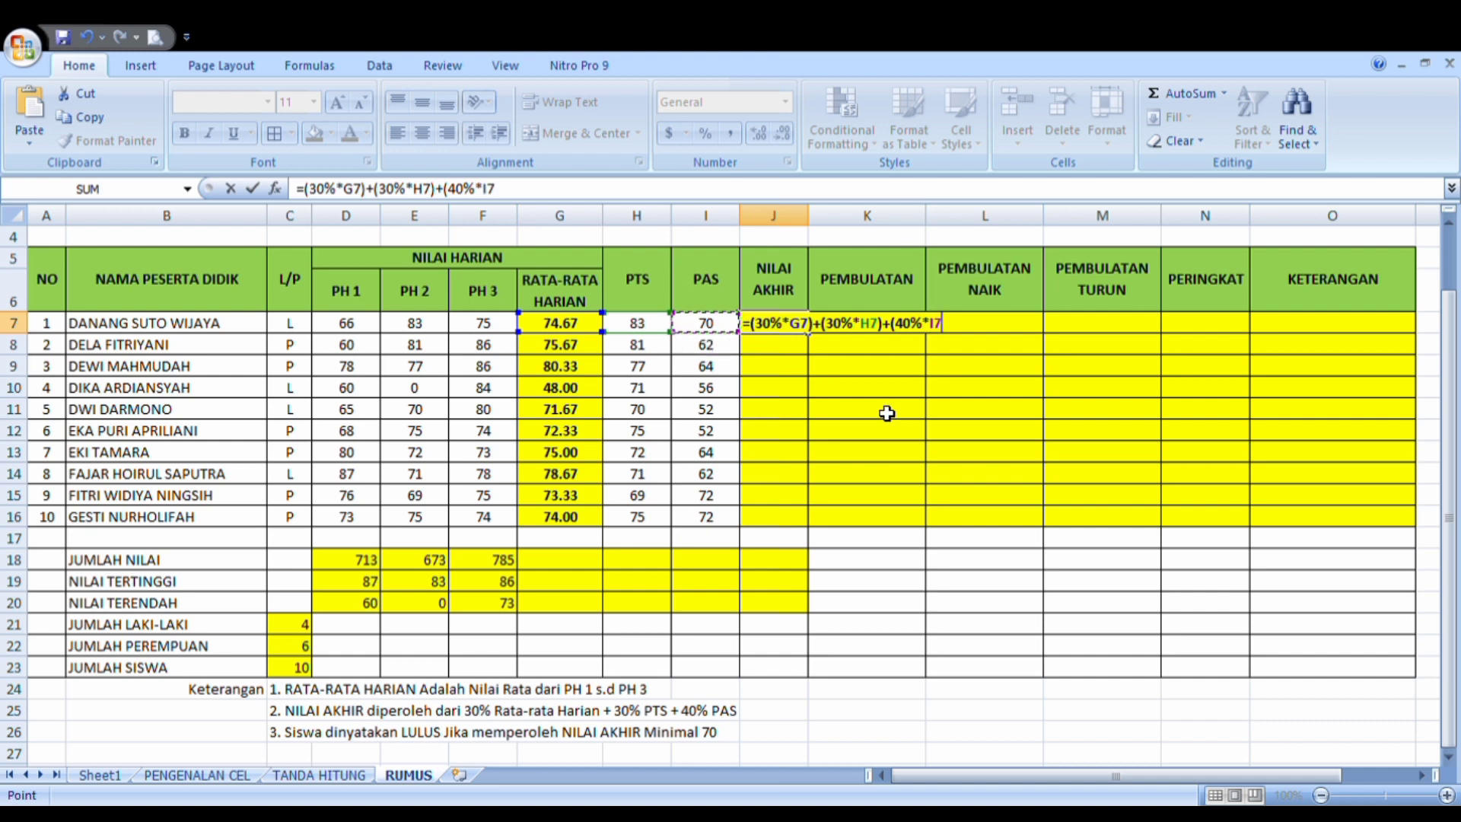
type(")")
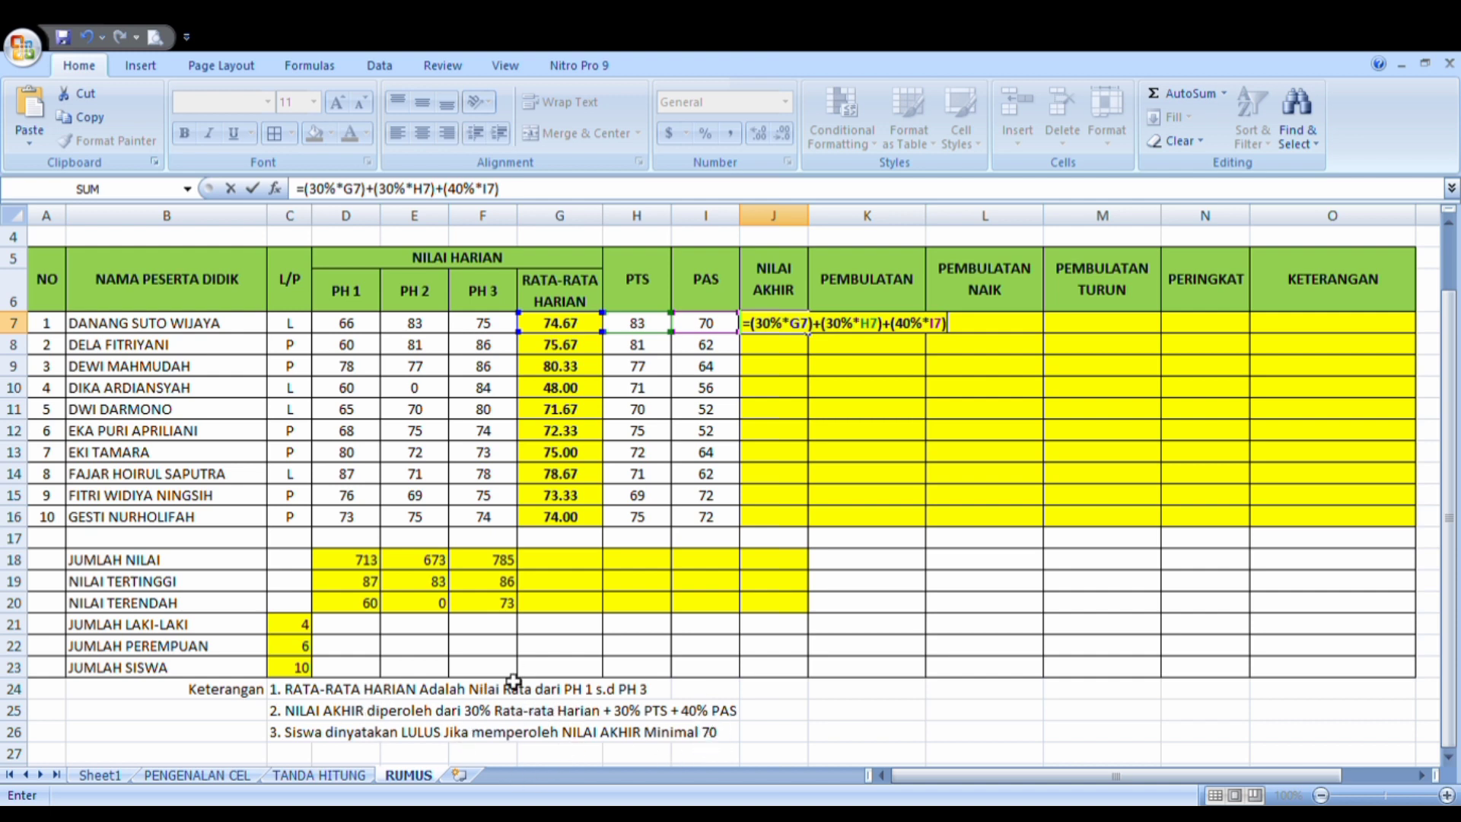
key("Return")
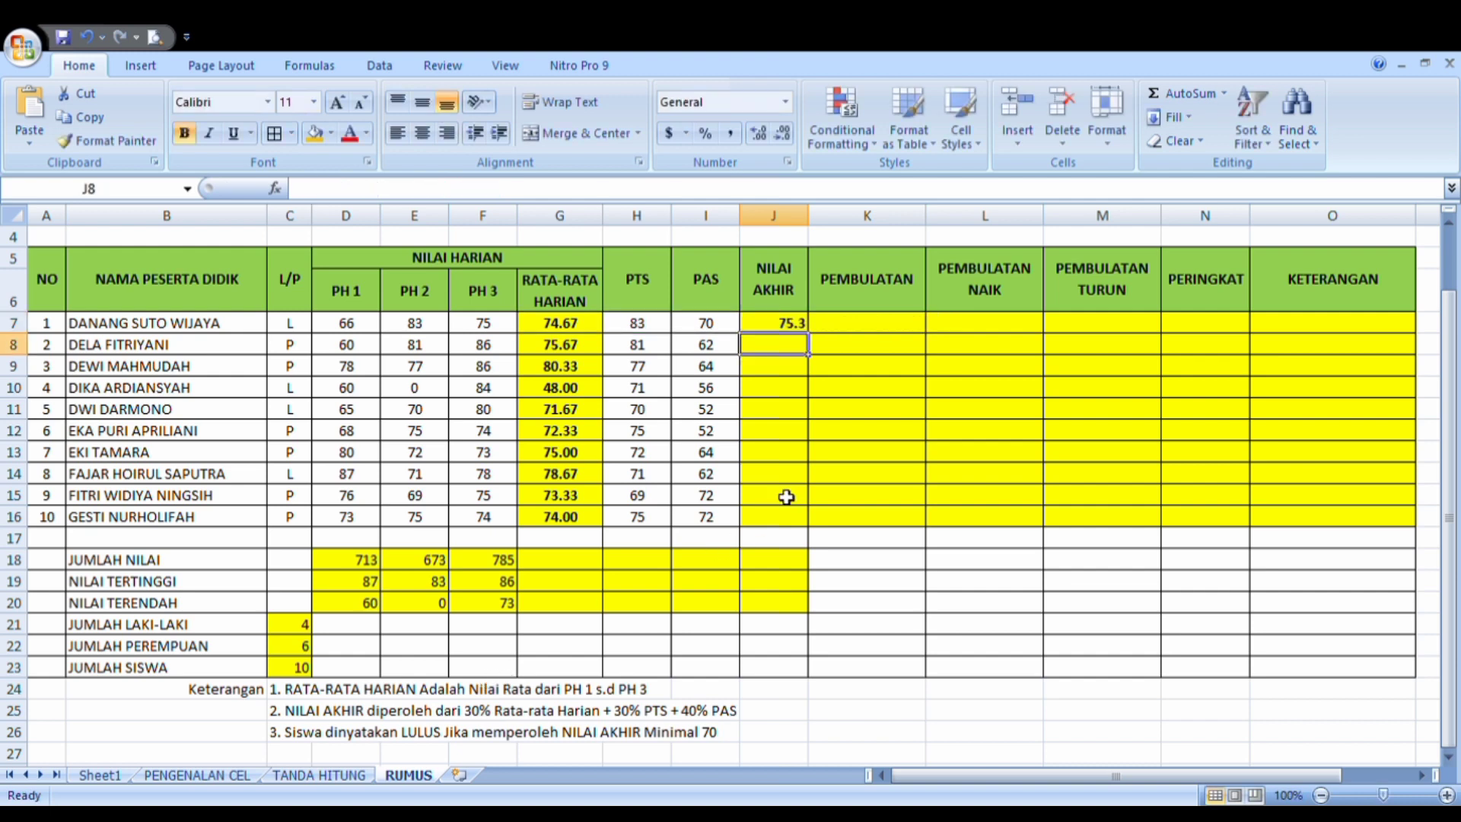
Fill the NILAI AKHIR formula from J7 down to J16 and display J7:J16 with two decimal places.
left_click(804, 327)
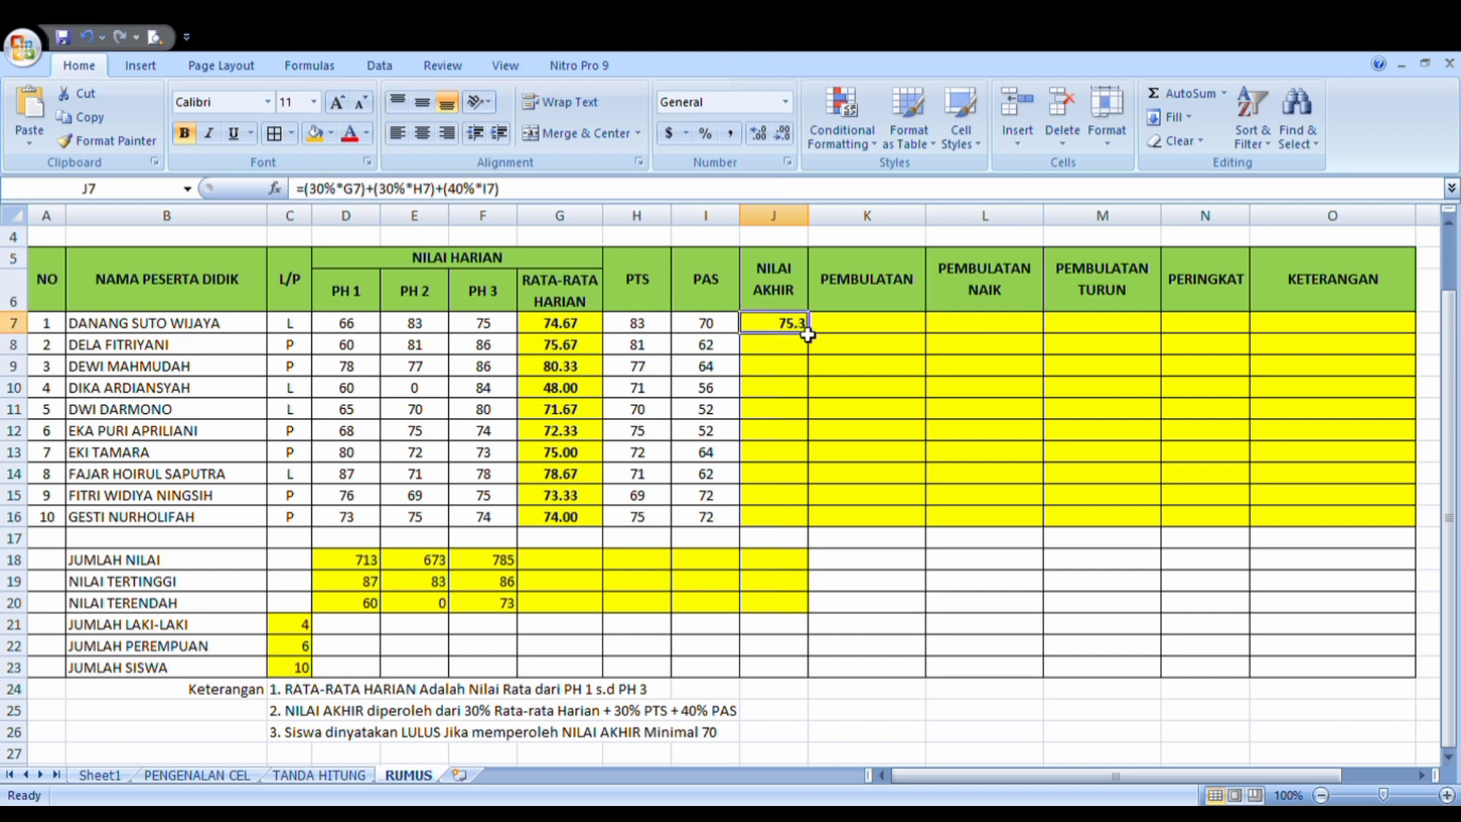
left_click_drag(808, 334, 789, 538)
left_click(863, 327)
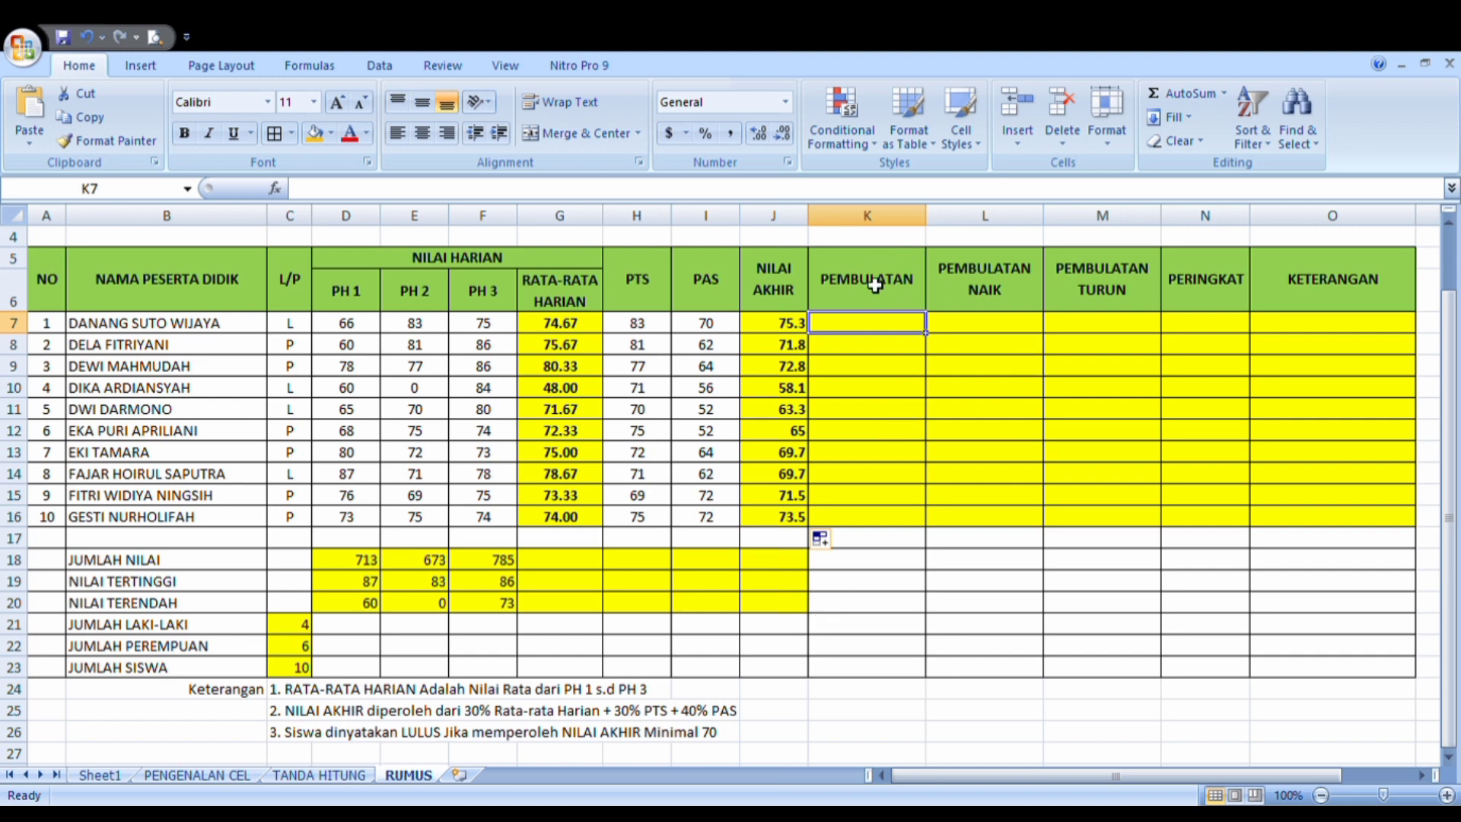
left_click_drag(791, 322, 791, 517)
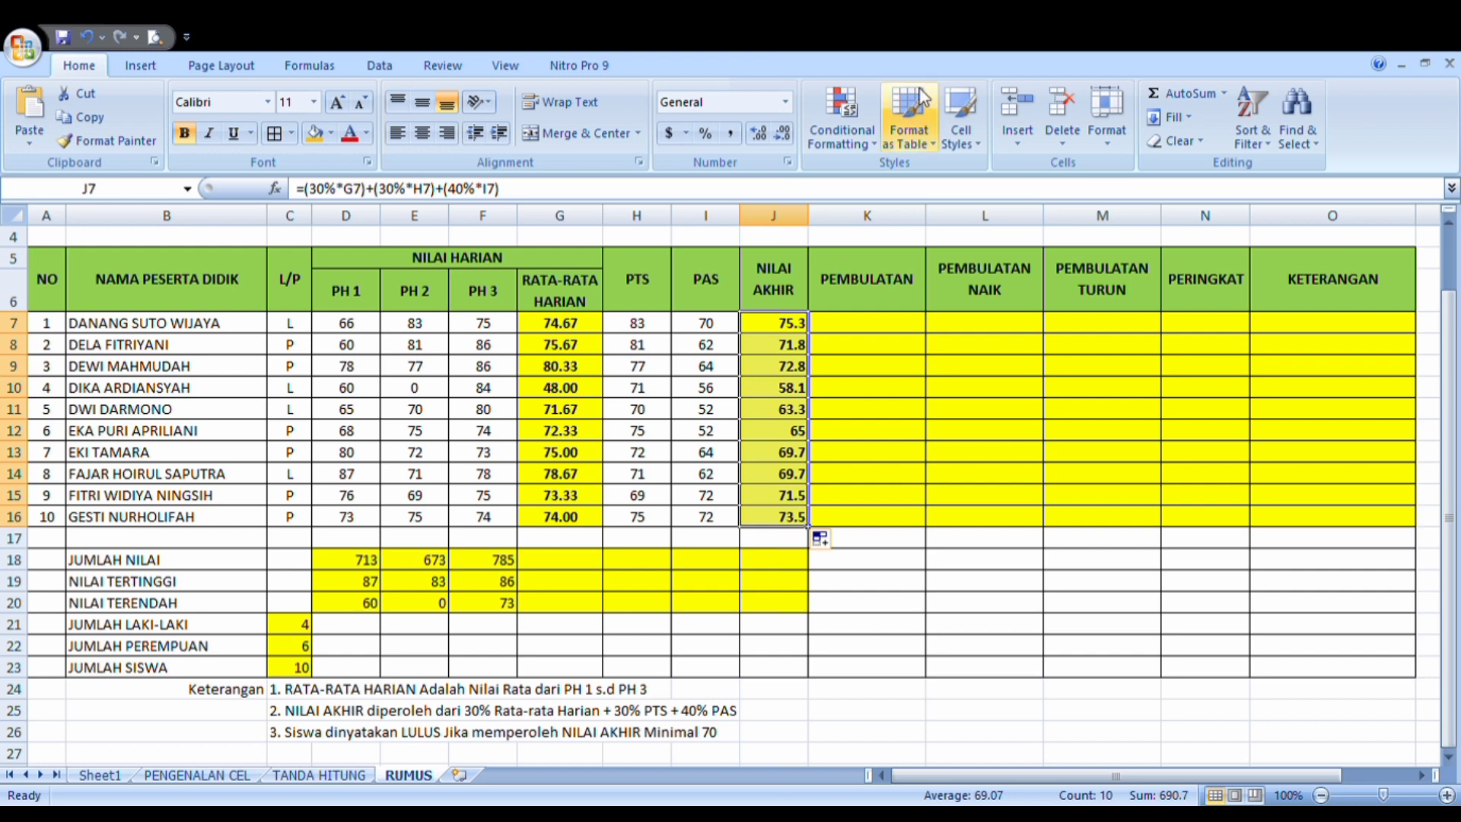
left_click(759, 134)
left_click(878, 435)
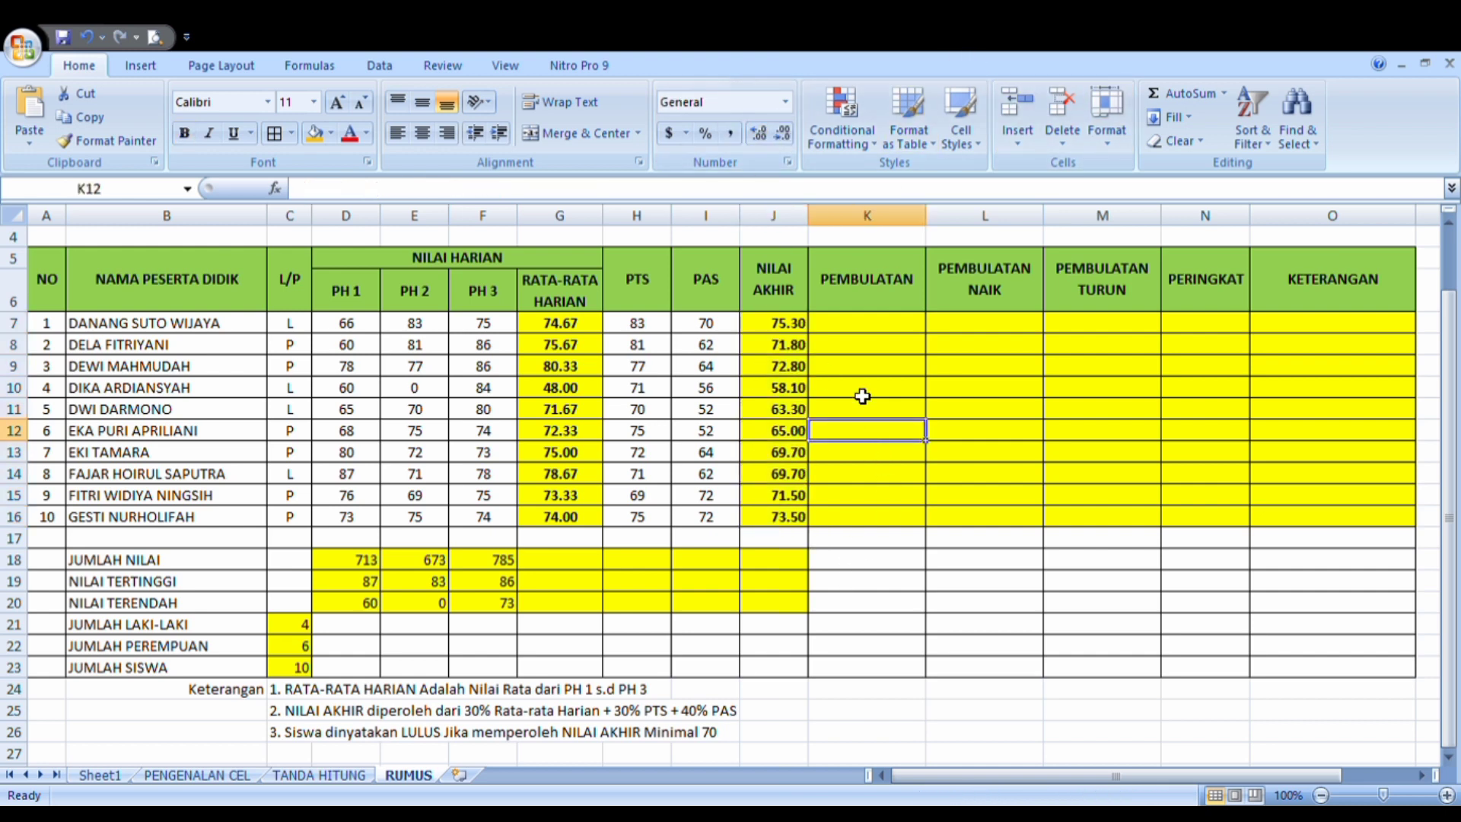
Enter =ROUND(J7,0) in cell K7 to round the first student's final grade in the PEMBULATAN column.
left_click(850, 329)
left_click(891, 417)
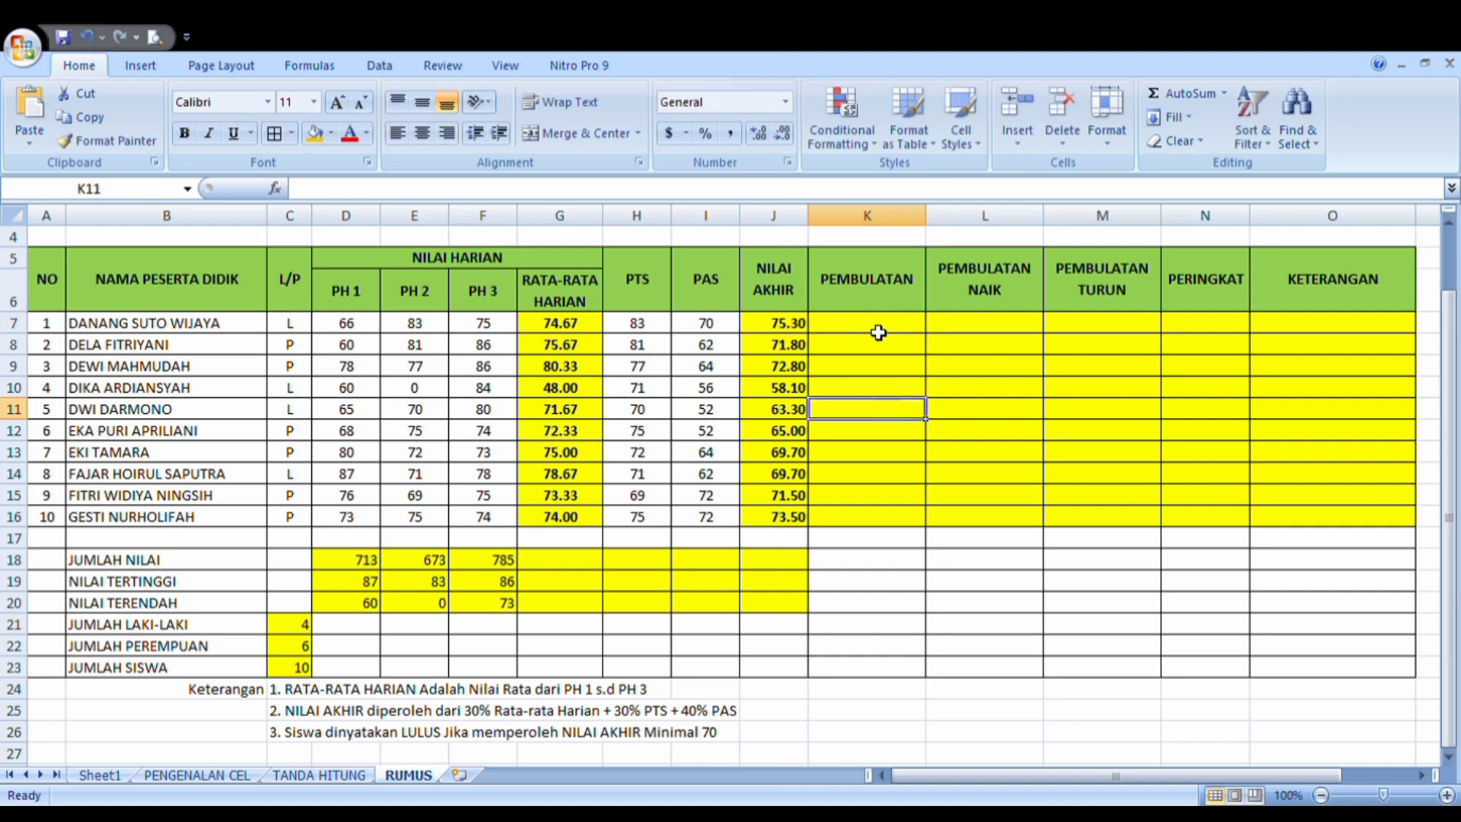
left_click(876, 329)
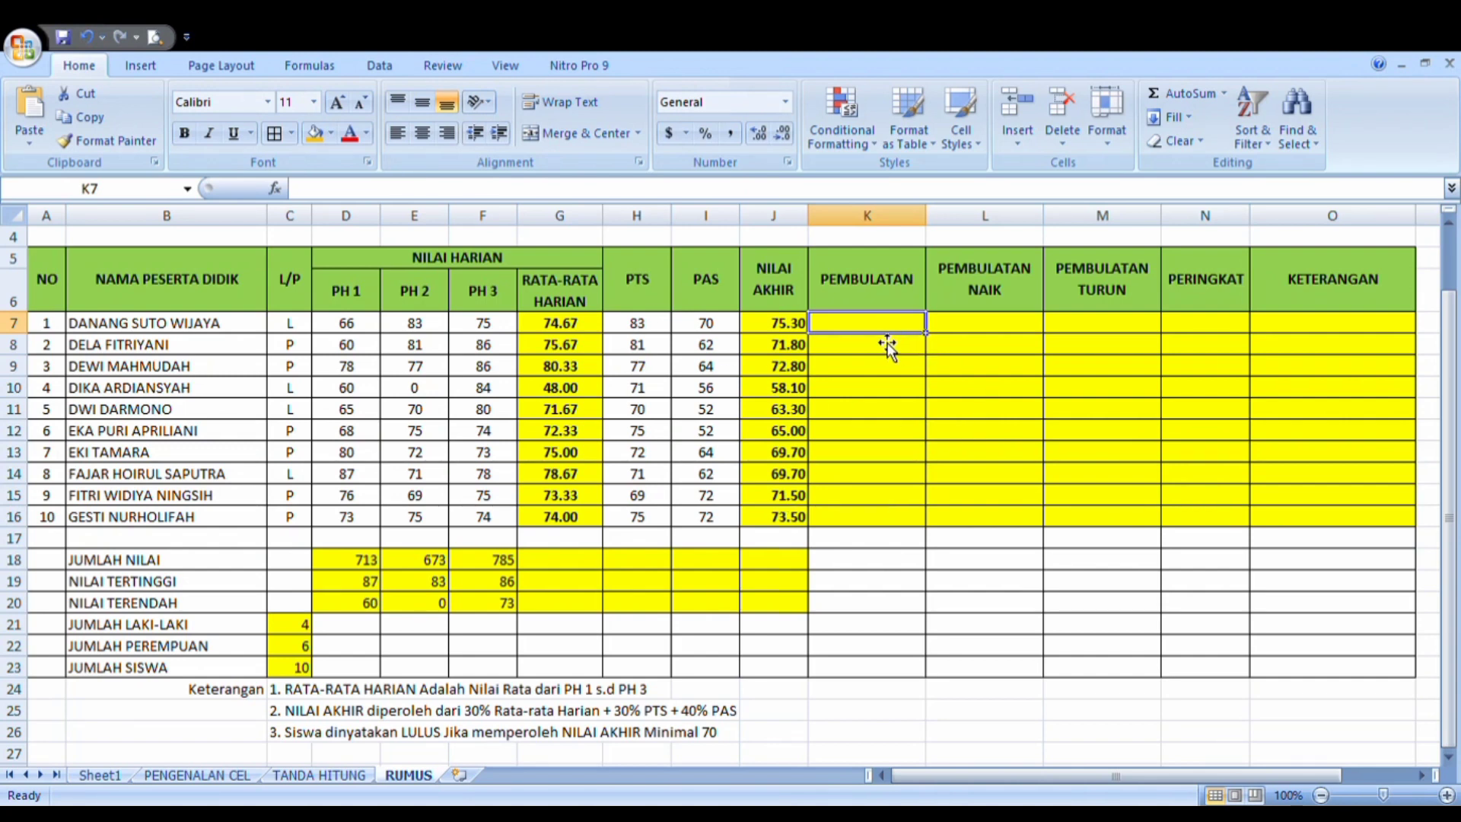
type("=R")
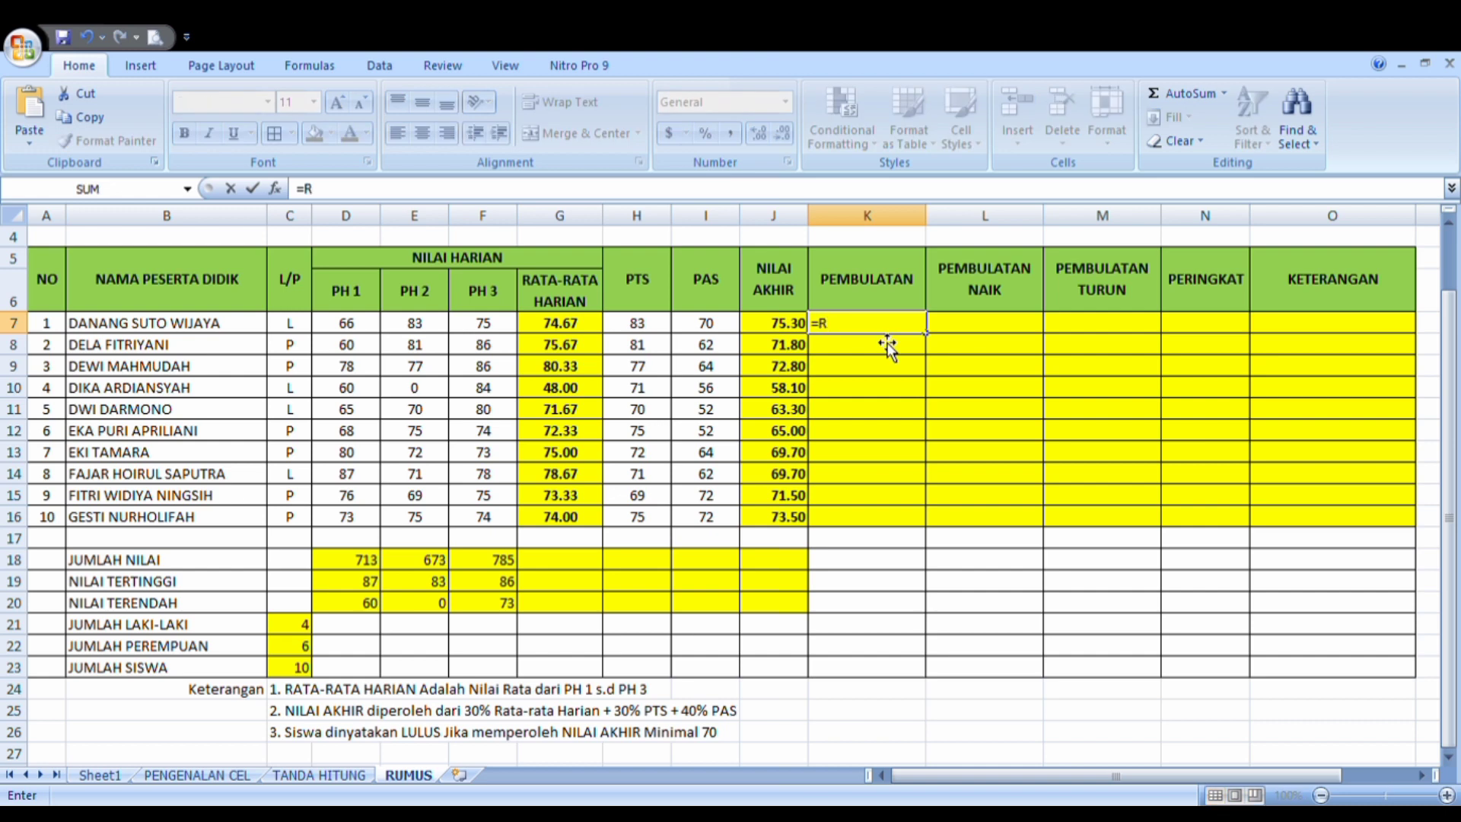
type("OUND")
type("(")
left_click(802, 326)
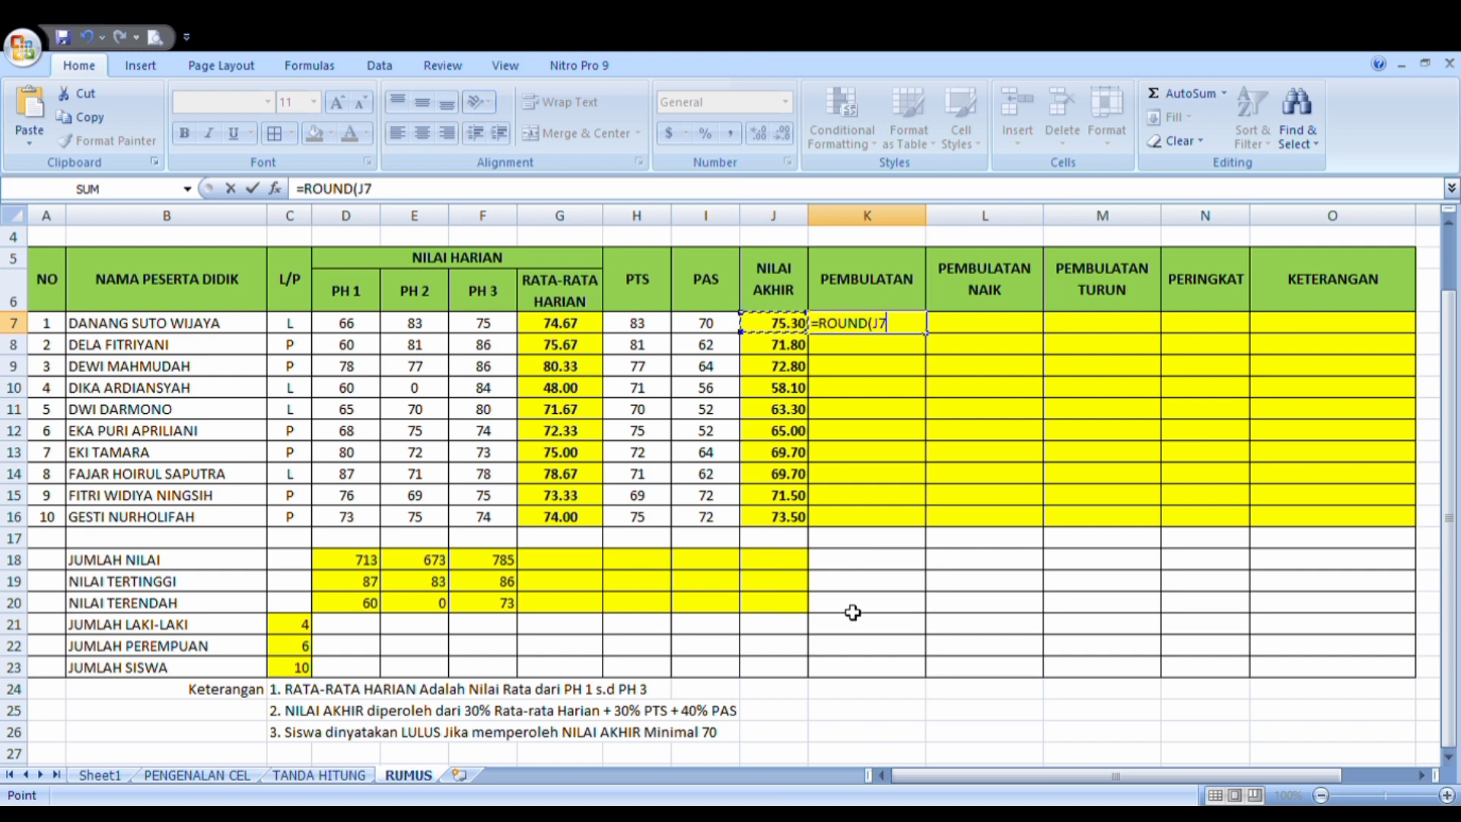
type(",")
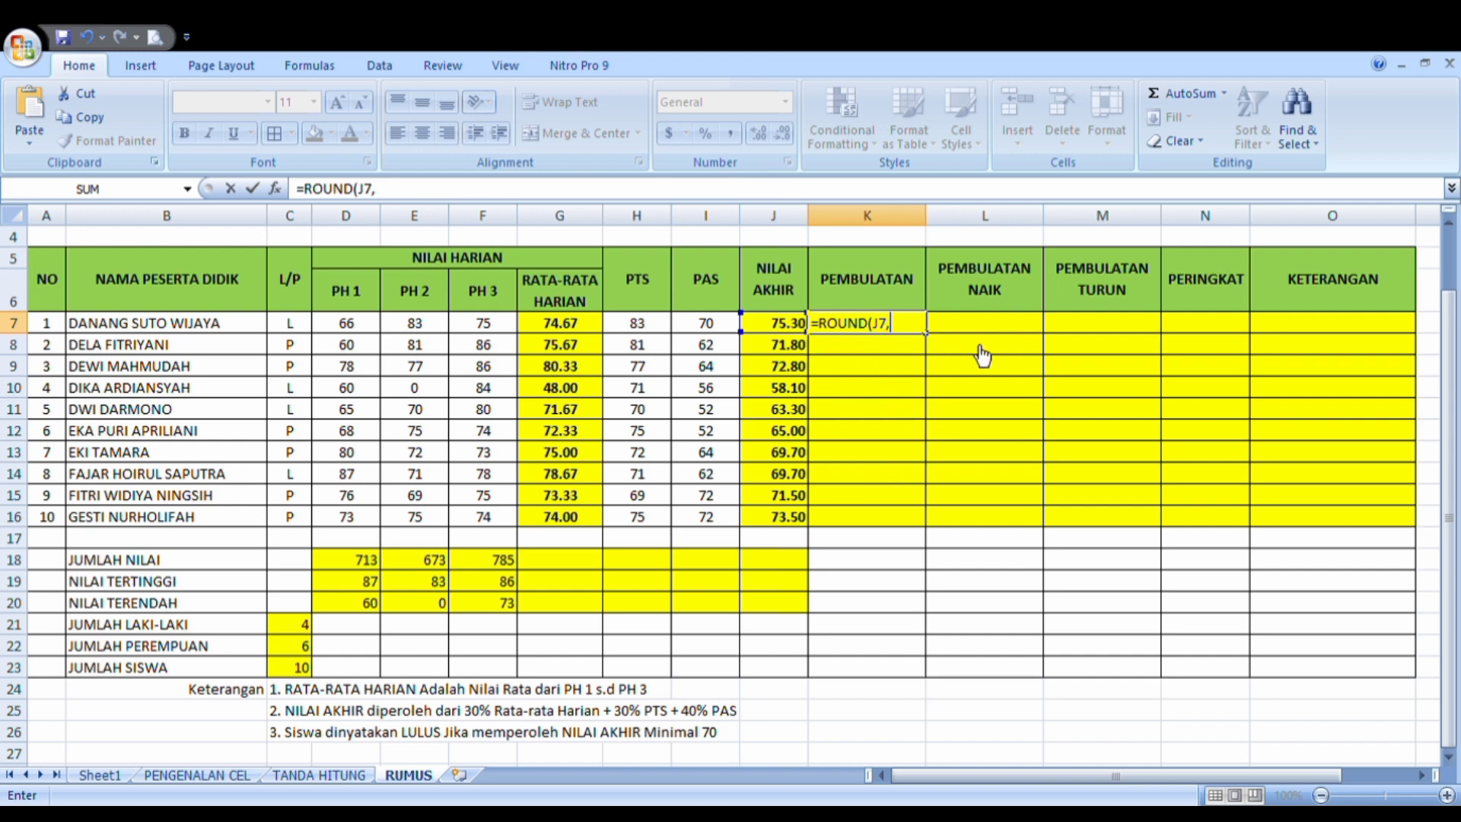
type("0")
key("Return")
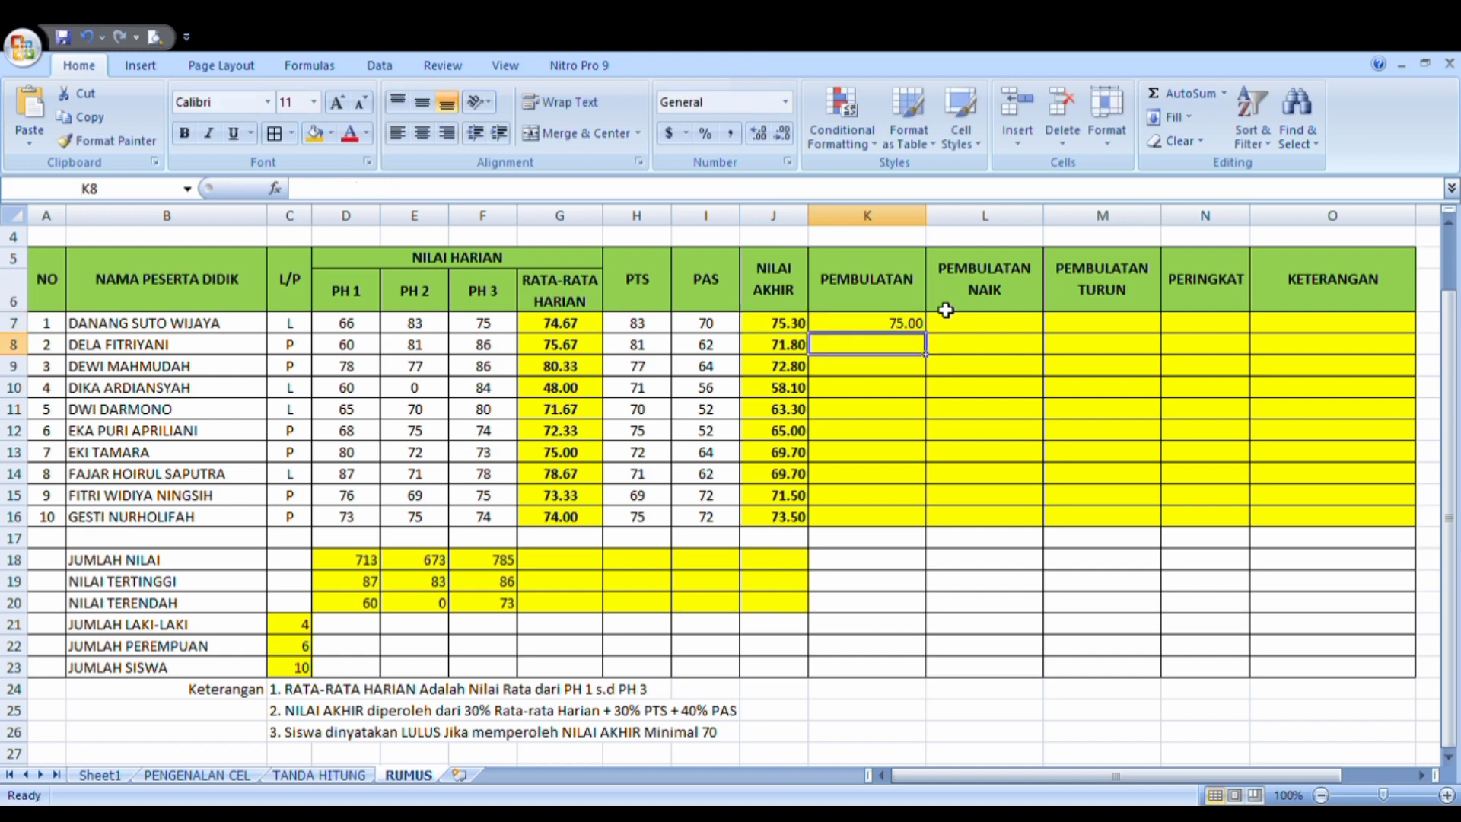
Format K7:K16 to show no decimal places and fill the ROUND formula from K7 down to K16.
left_click(883, 328)
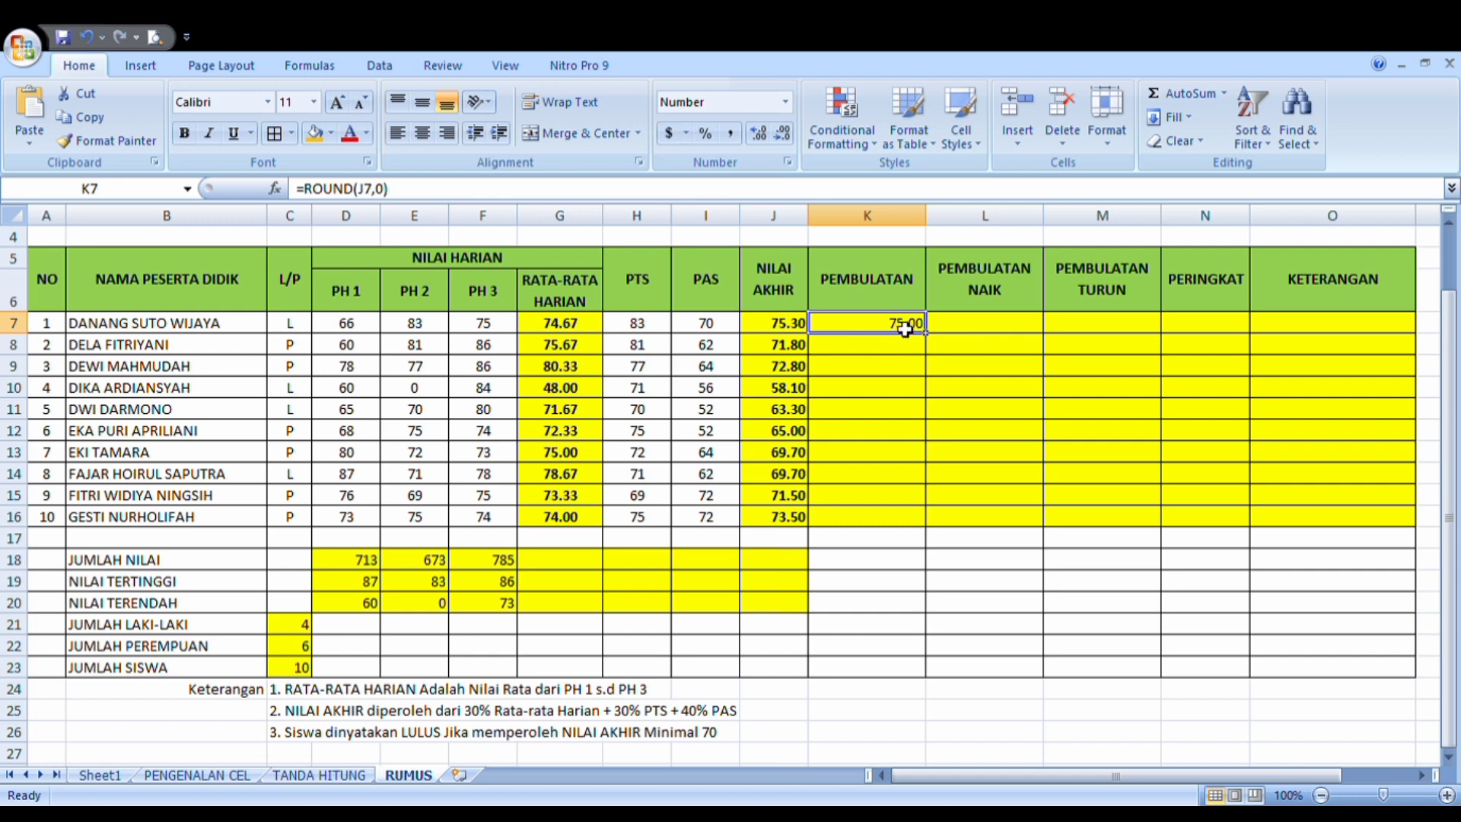
left_click_drag(905, 329, 916, 519)
left_click(782, 140)
left_click(783, 140)
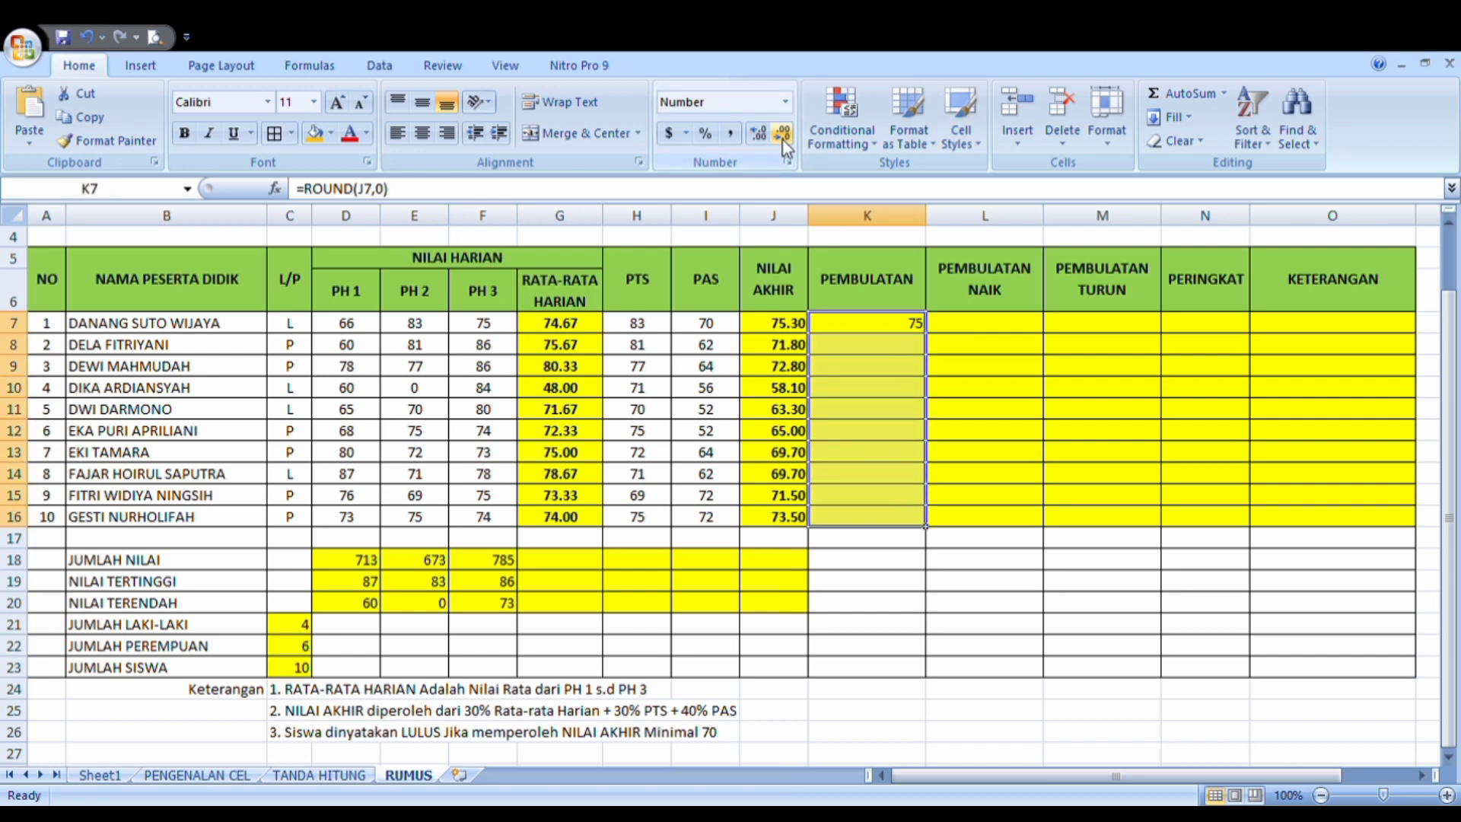
left_click(840, 350)
left_click(870, 334)
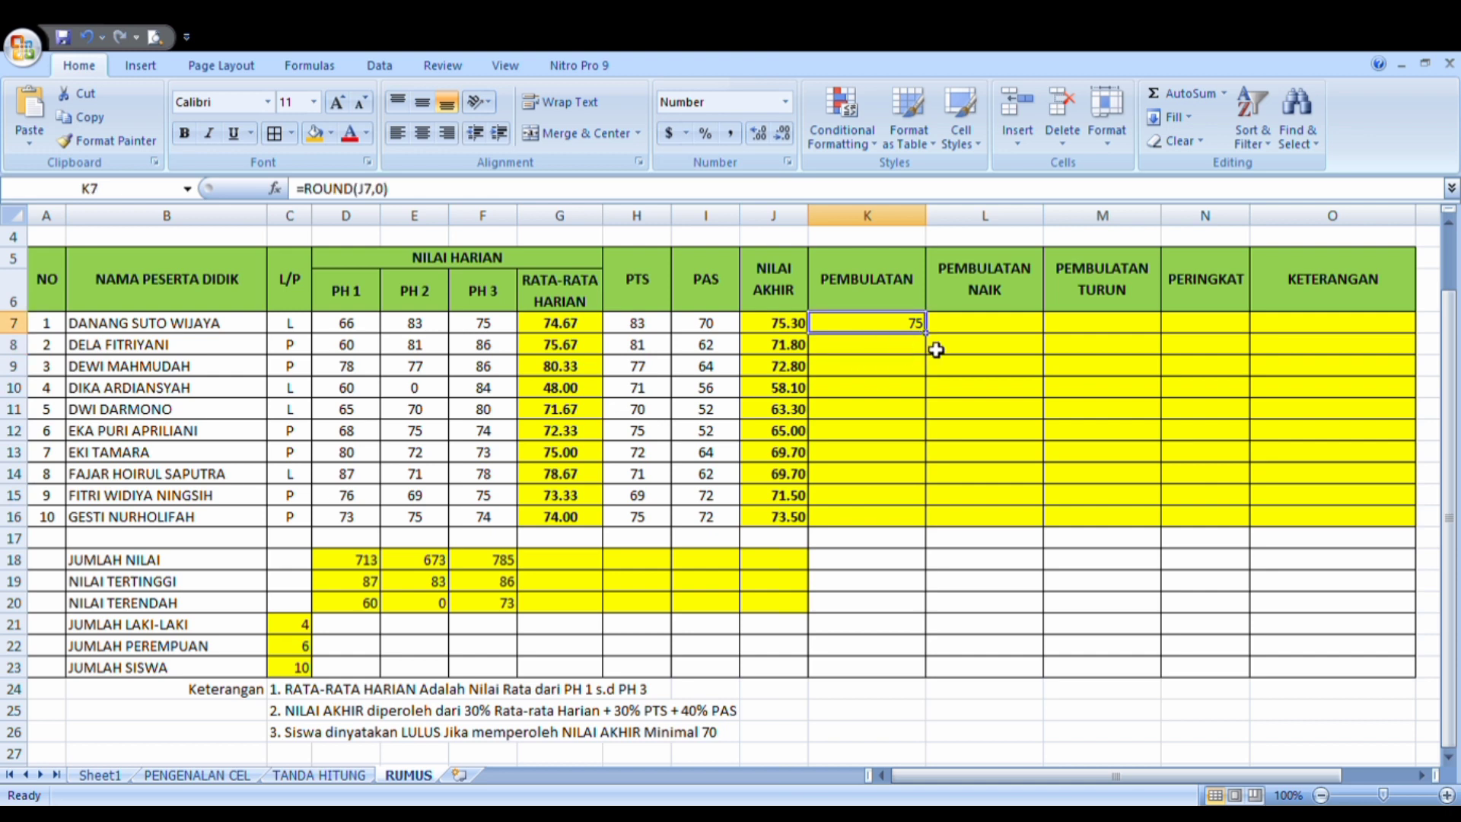
left_click_drag(934, 344, 918, 526)
Review the ROUND formulas in the PEMBULATAN column, comparing the rounded grades with the NILAI AKHIR values.
left_click(881, 346)
left_click(871, 332)
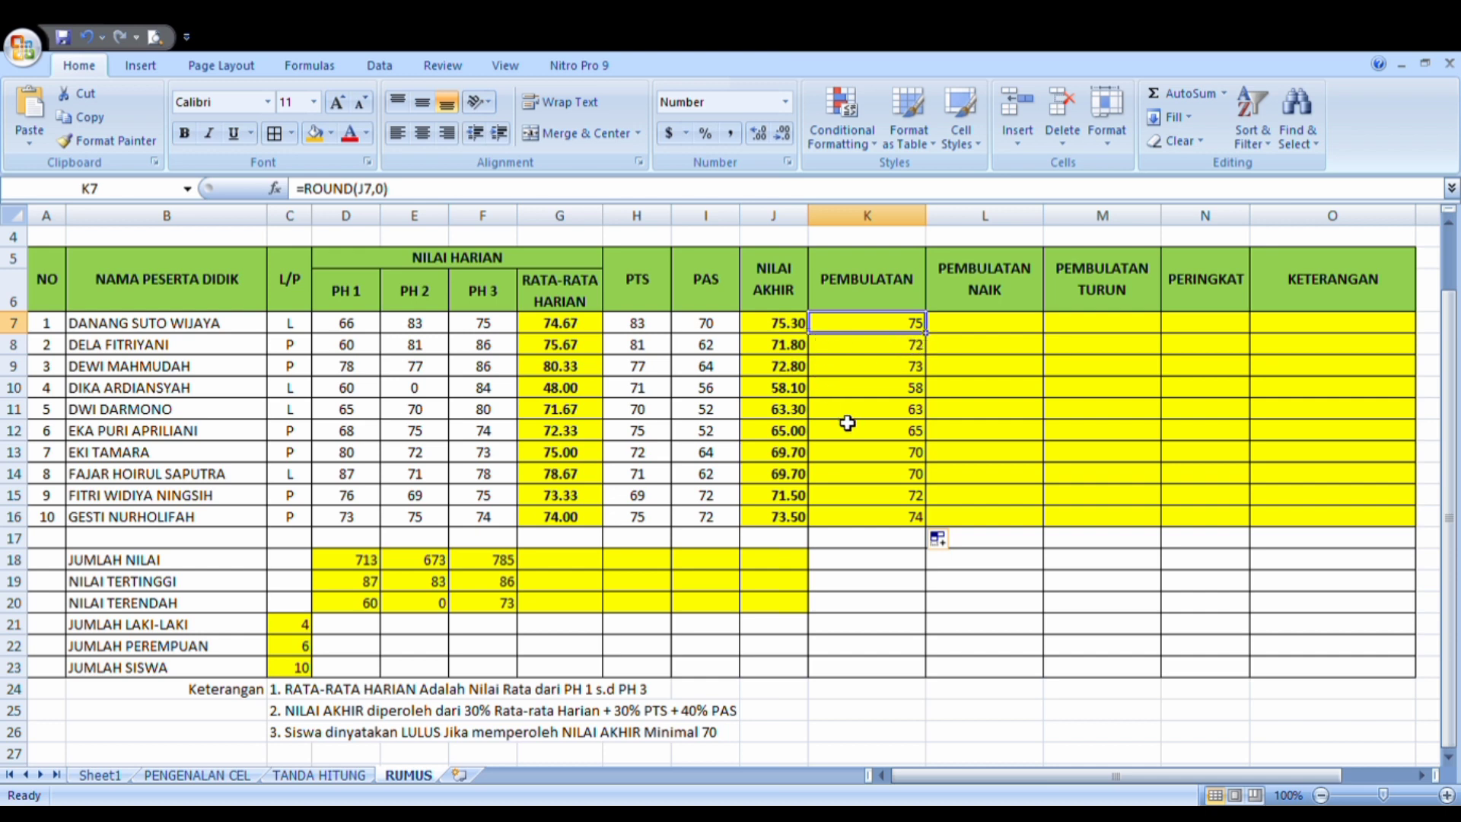
left_click(886, 504)
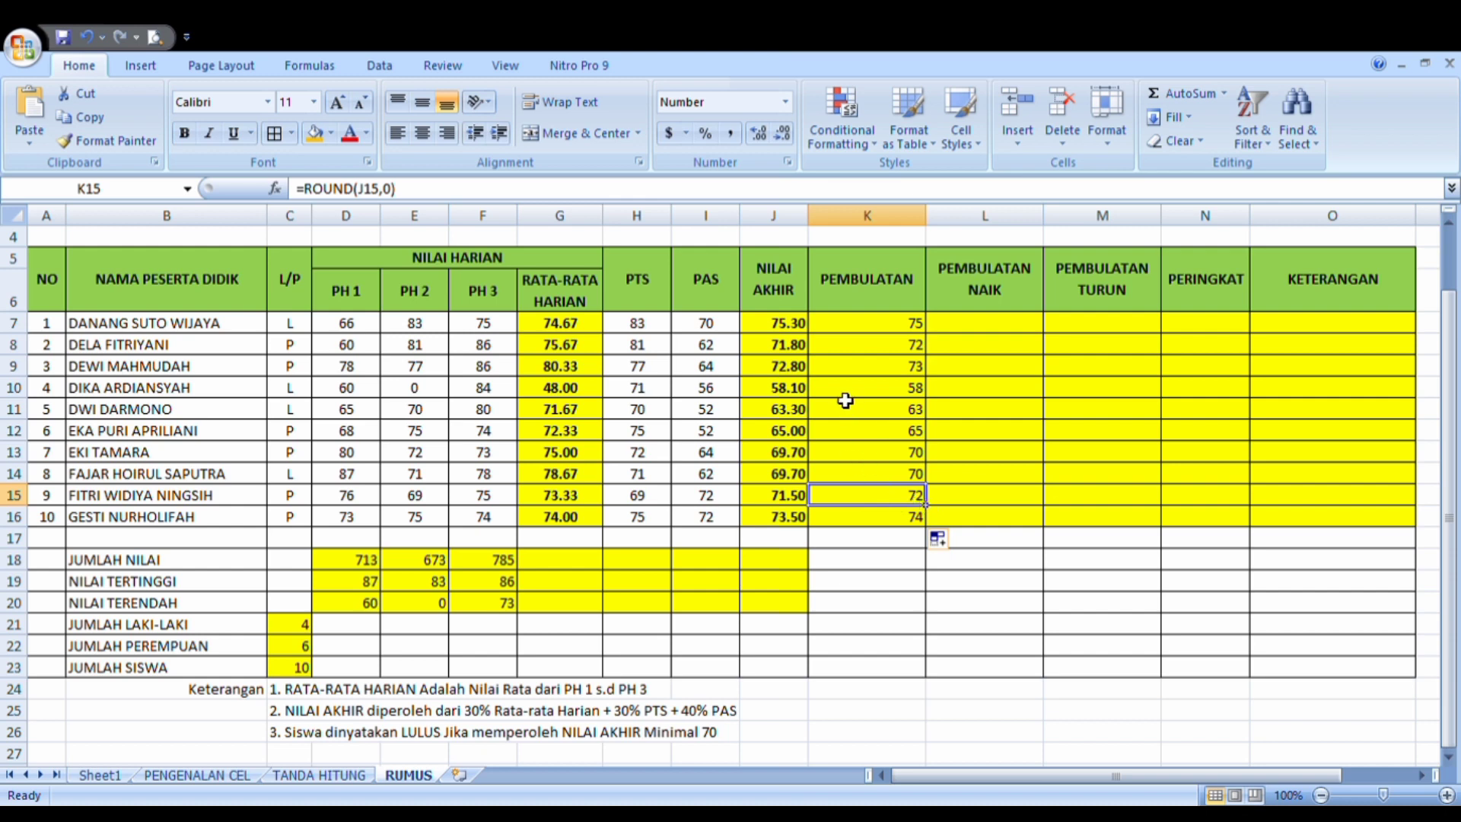
left_click(859, 334)
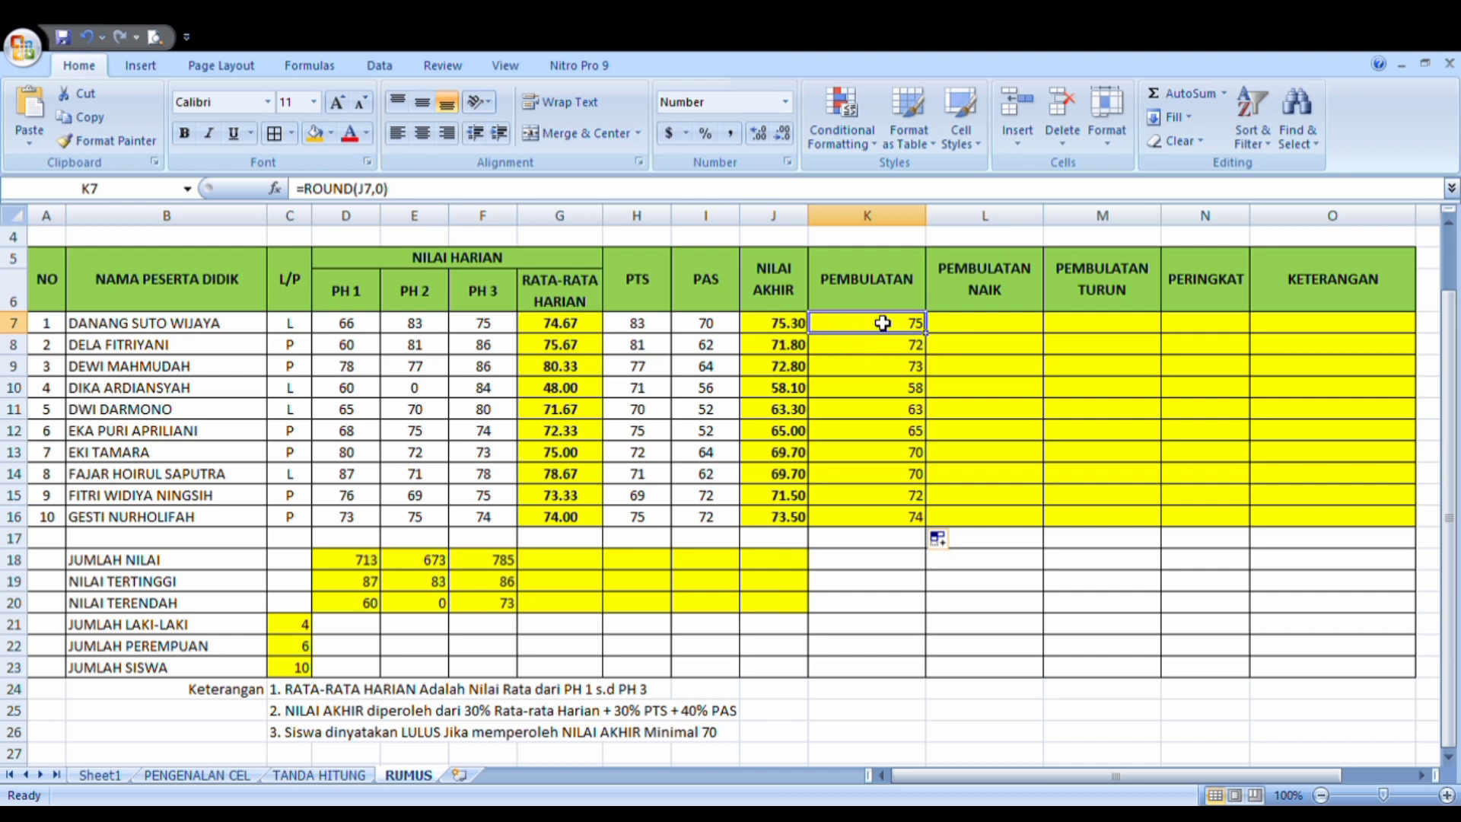
left_click(874, 477)
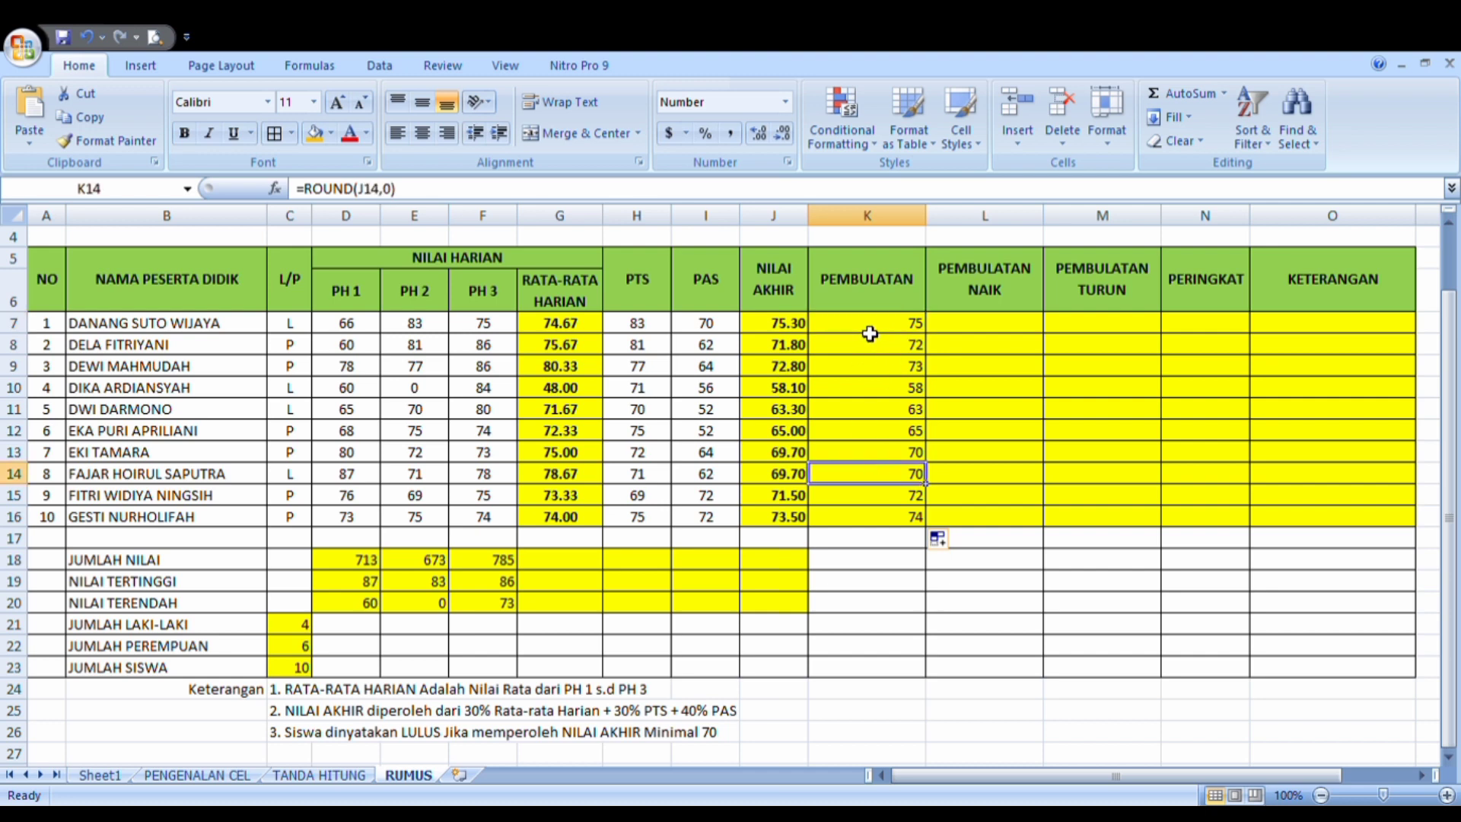
left_click_drag(867, 327, 902, 516)
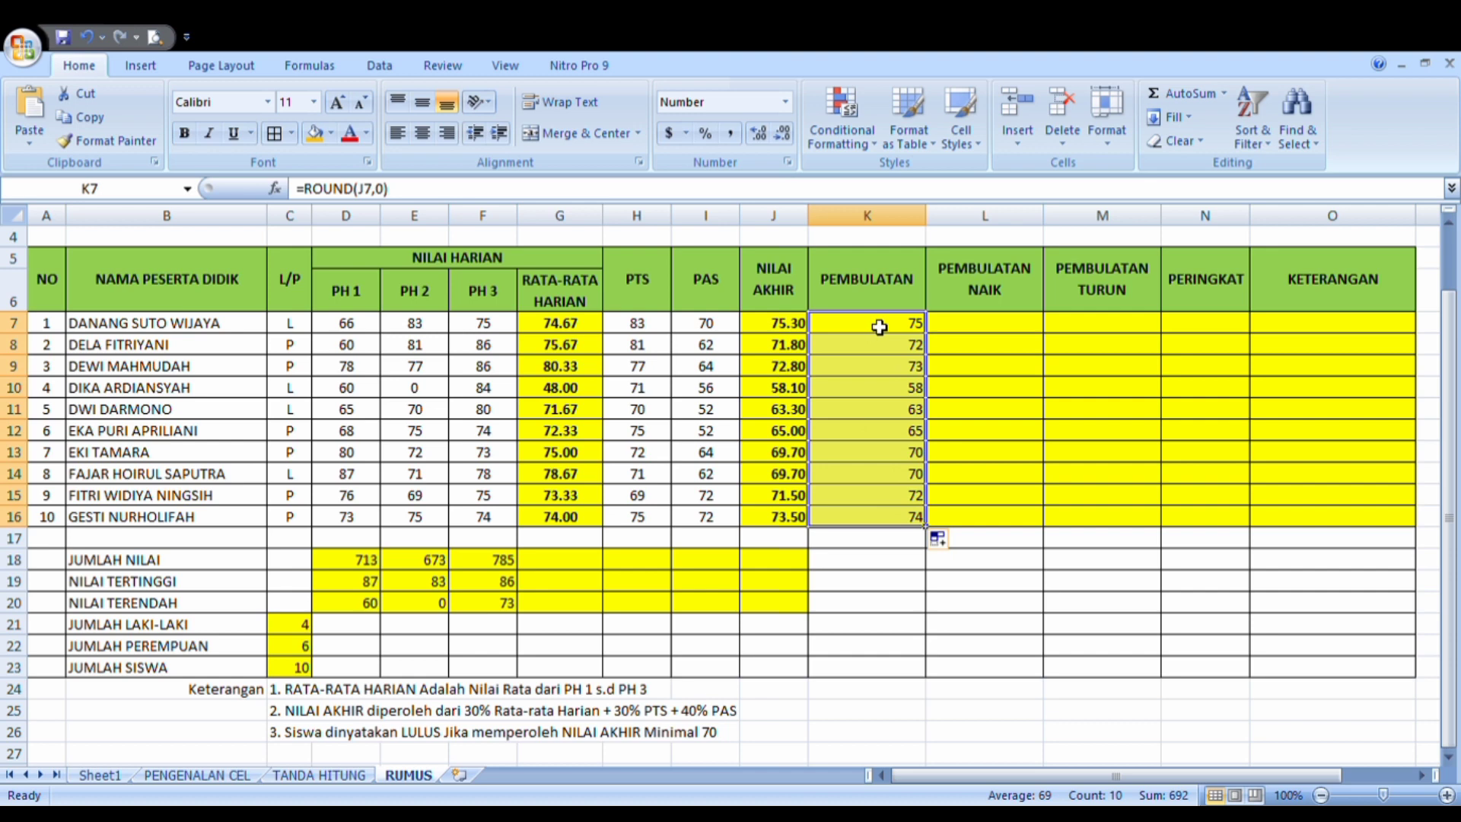
Enter =ROUNDUP(J7,0) in cell L7 and fill it down to L16 in the PEMBULATAN NAIK column.
left_click(980, 326)
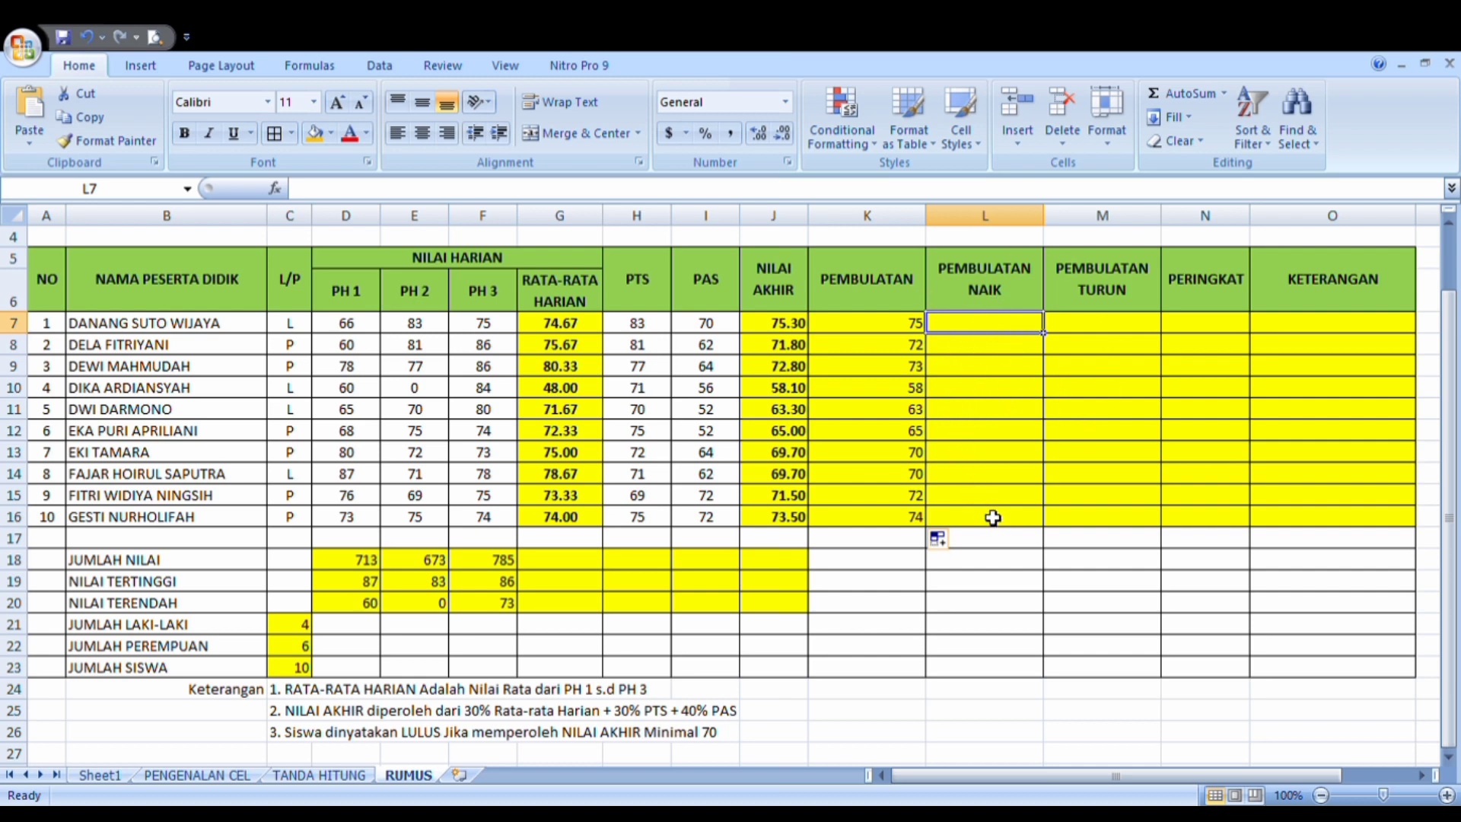
type("=")
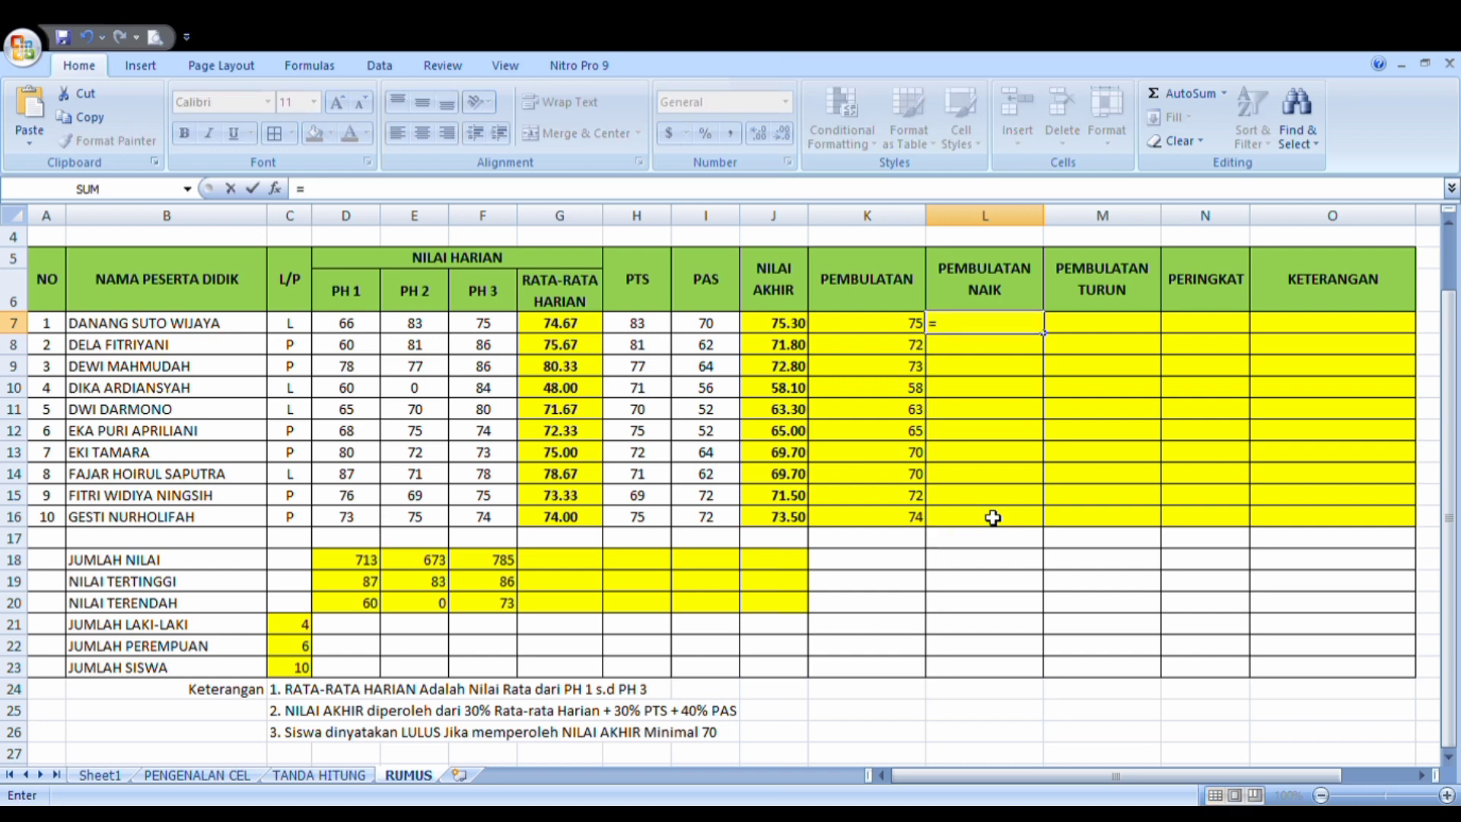
type("ROUND")
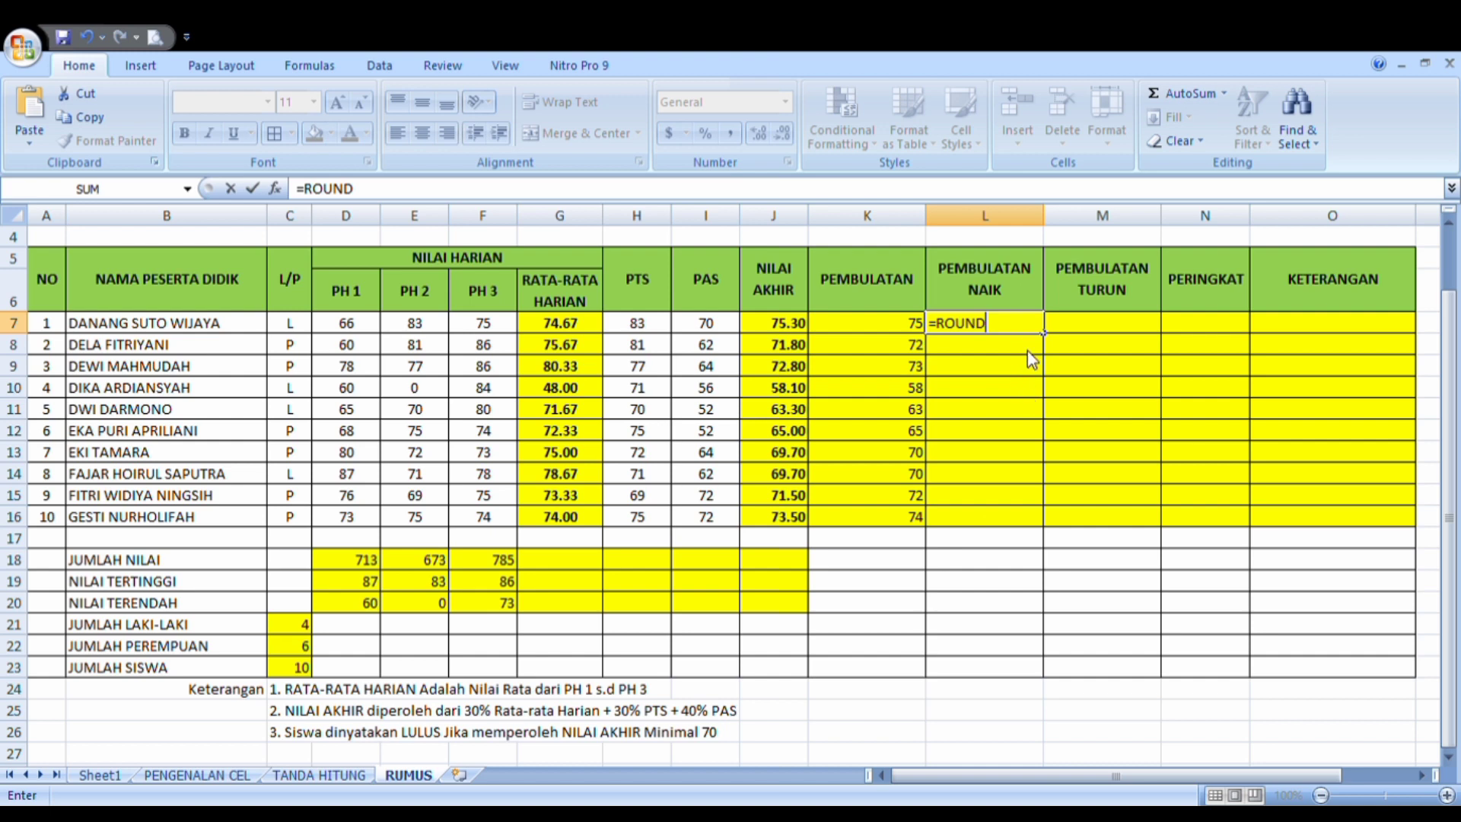
type("U")
type("(")
left_click(790, 325)
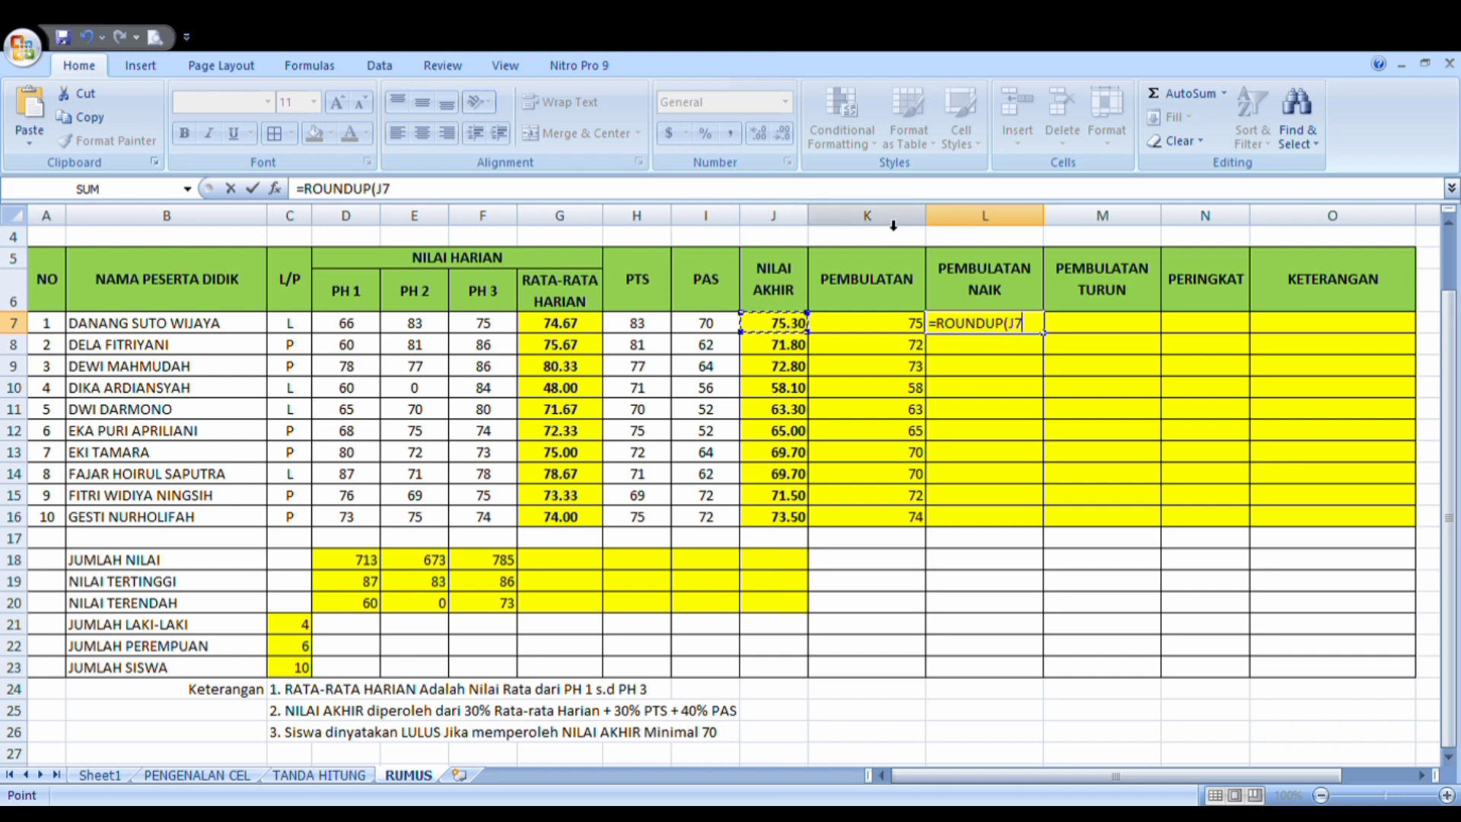
type(",")
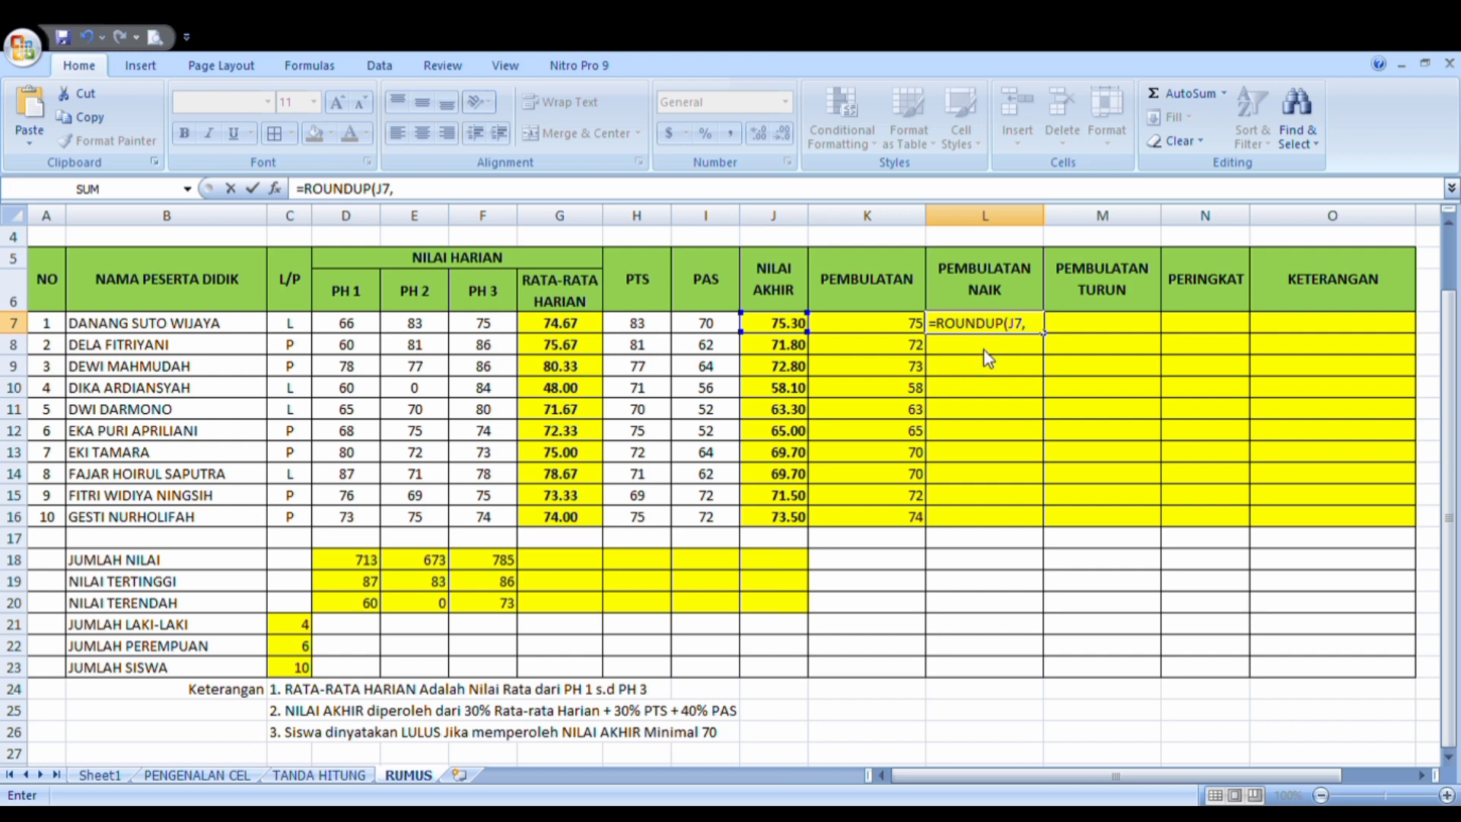
type("0")
type(")")
key("Return")
left_click(1001, 329)
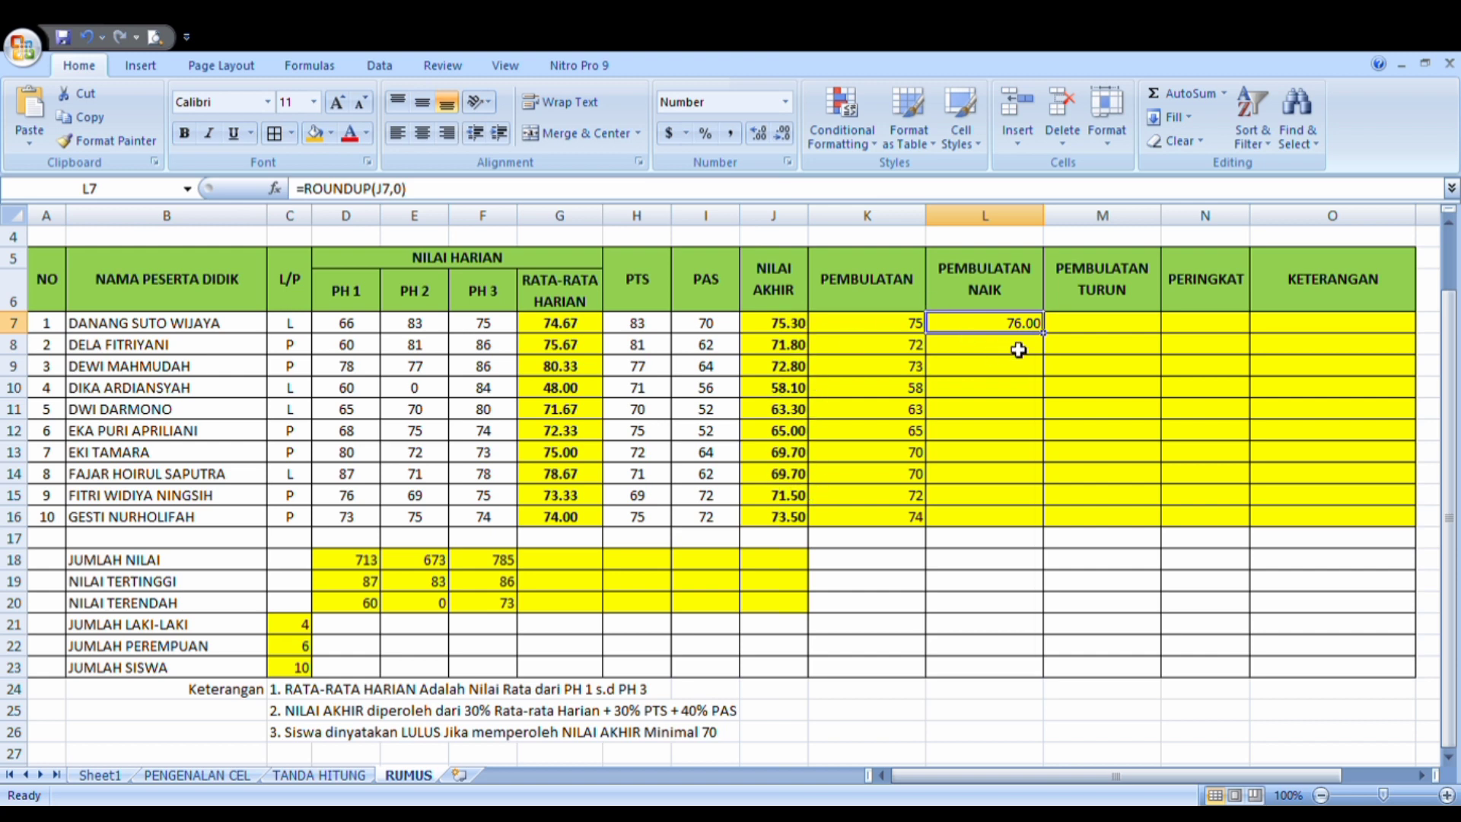
left_click_drag(1048, 338, 1036, 532)
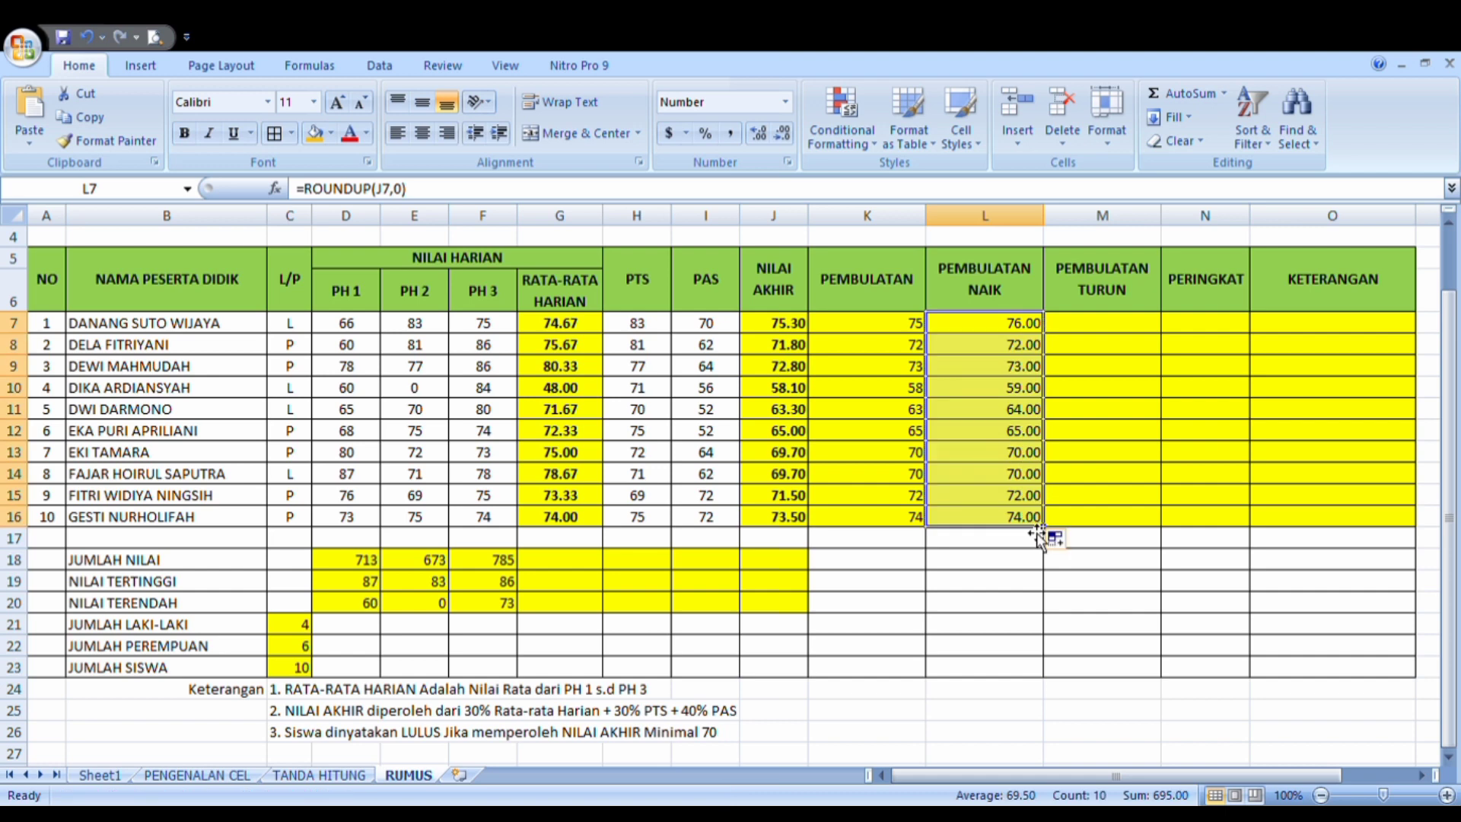
Compare the ROUNDUP results in the PEMBULATAN NAIK column with the matching NILAI AKHIR grades.
left_click(1026, 456)
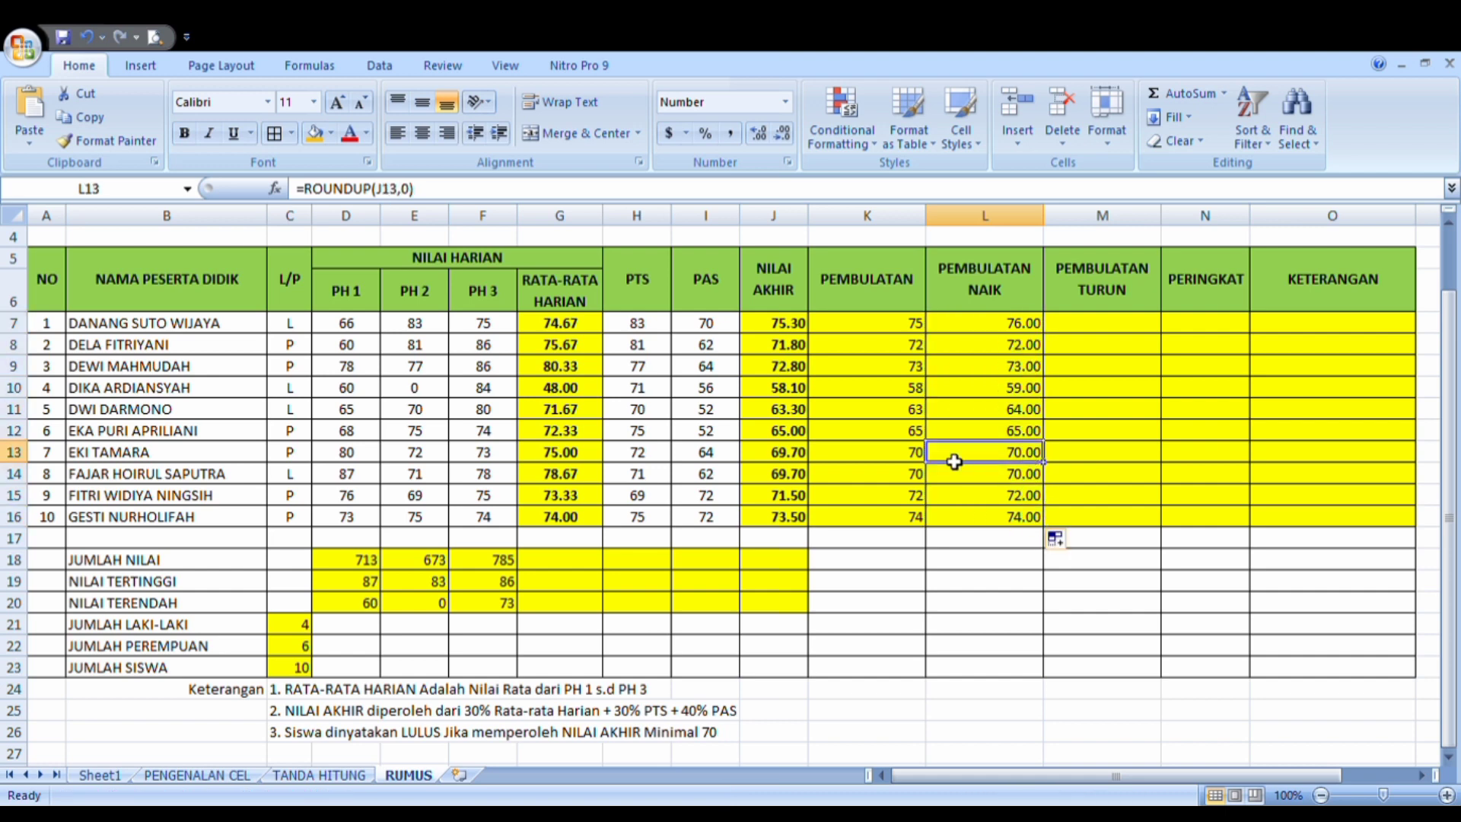
left_click(795, 431)
left_click(1027, 433)
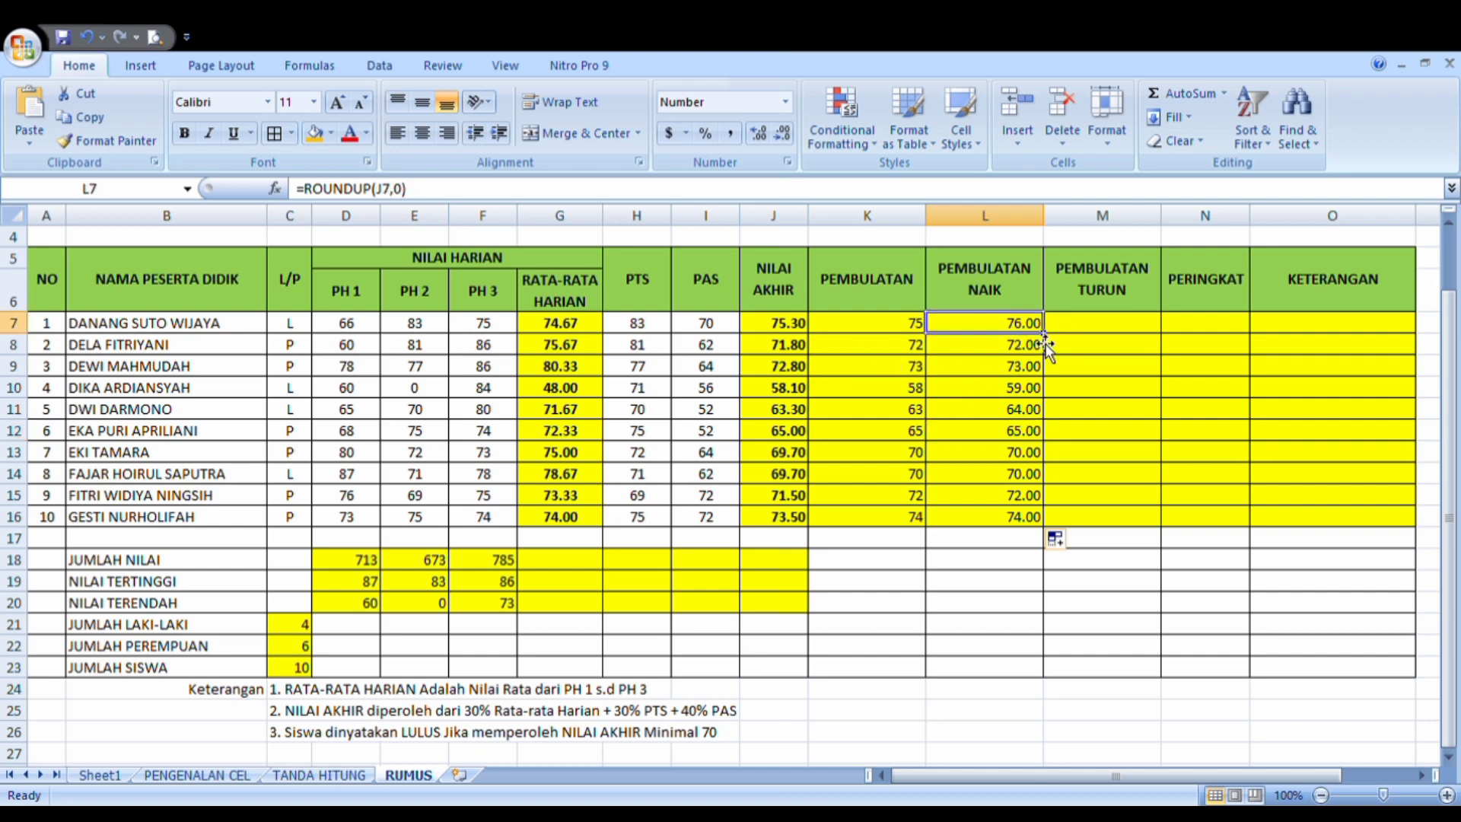
Enter =ROUNDDOWN(J7,0) in cell M7 and fill it down to M16 in the PEMBULATAN TURUN column.
left_click(1093, 338)
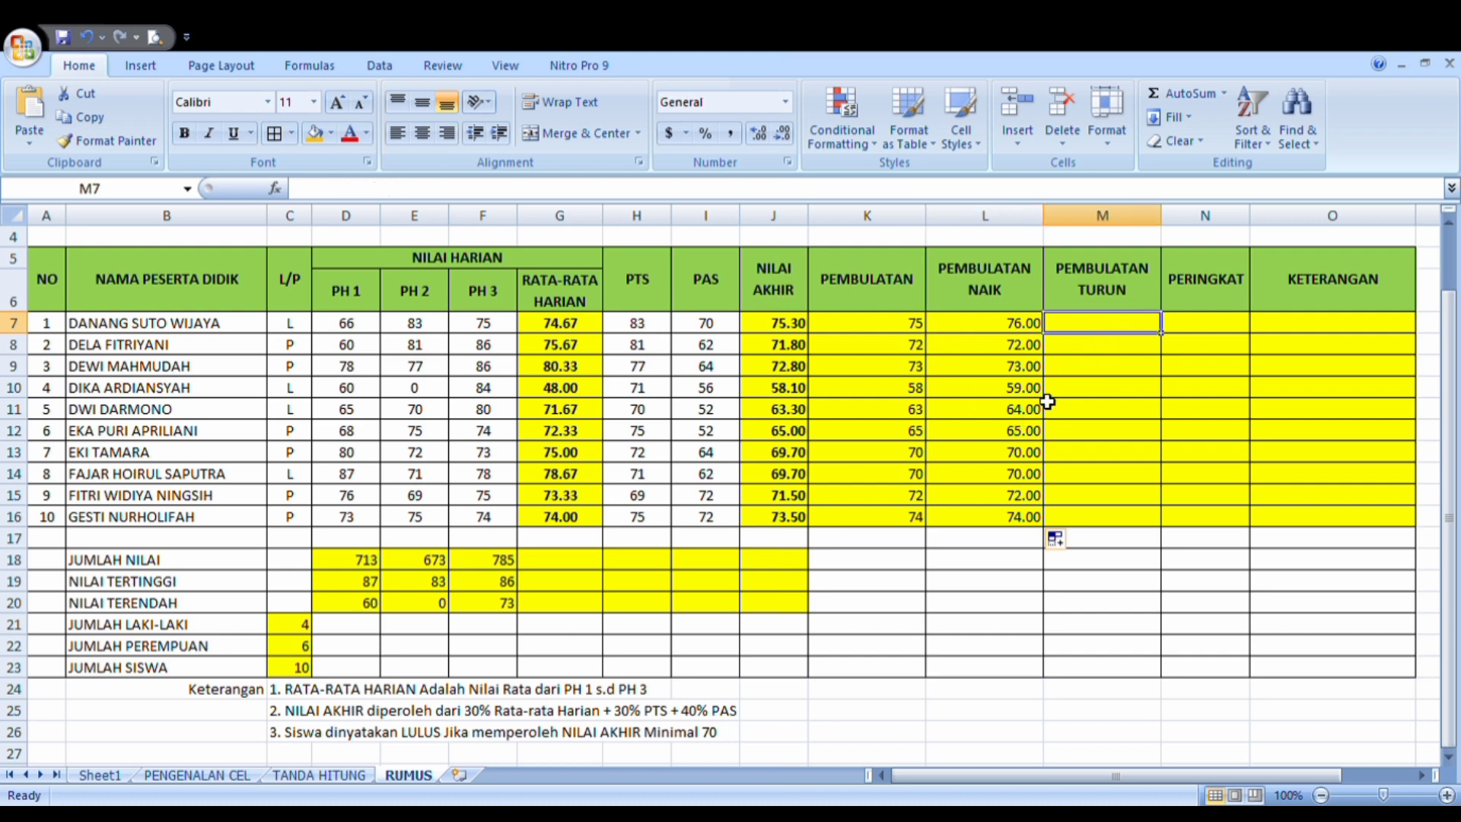
type("=")
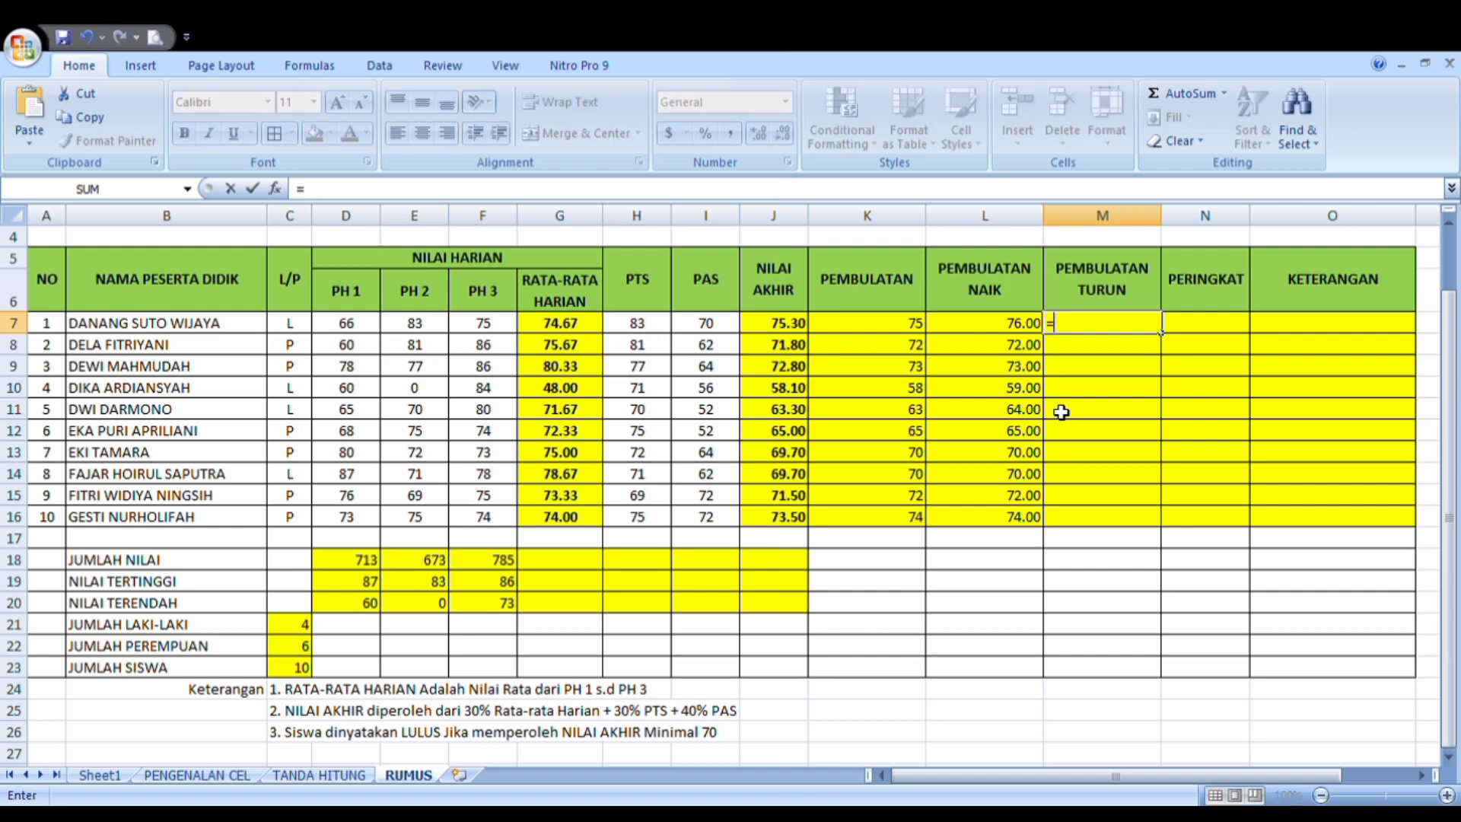
type("ROUND")
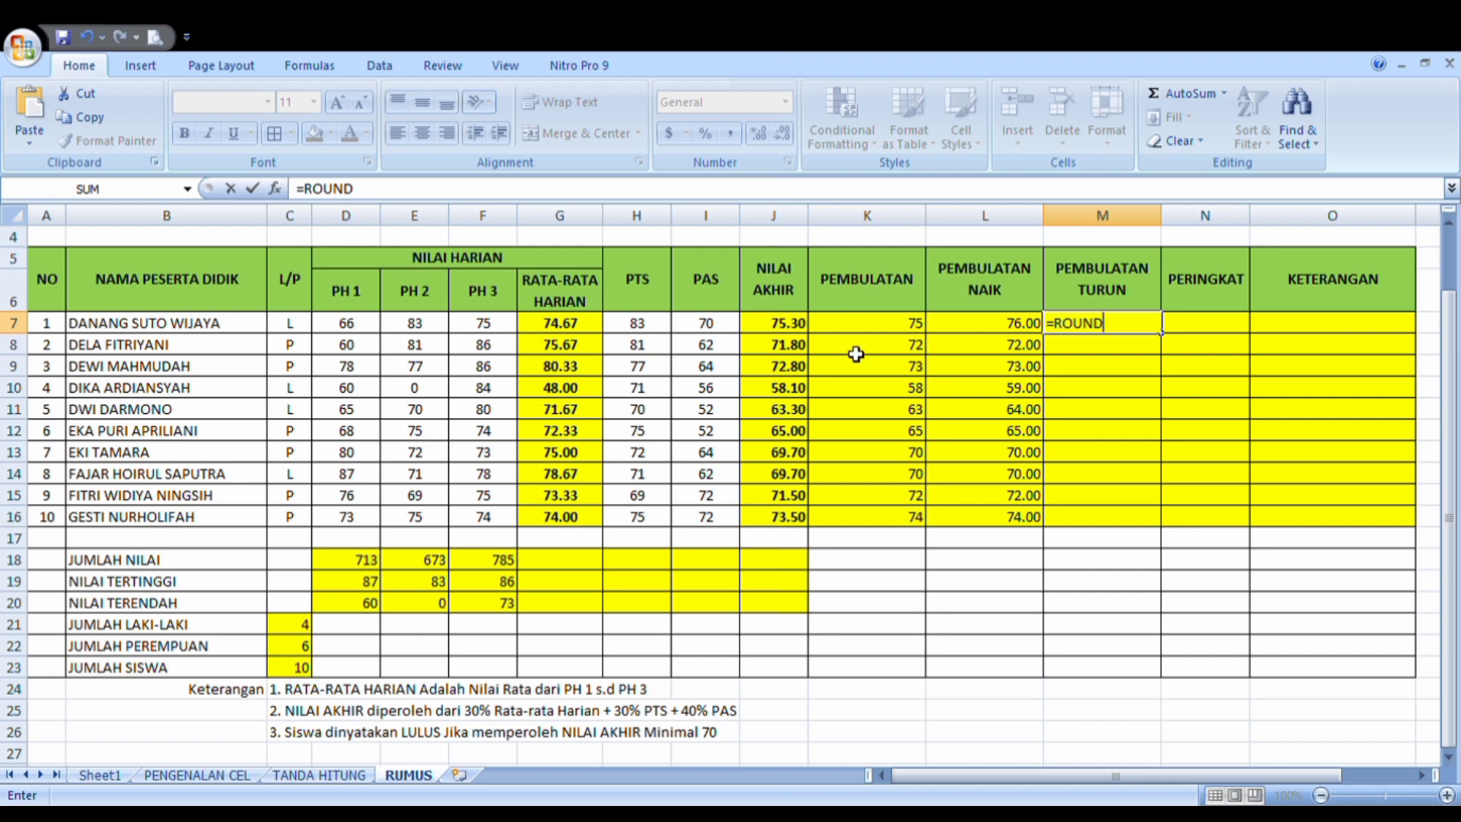
type("DOWN(")
left_click(784, 323)
type(",0")
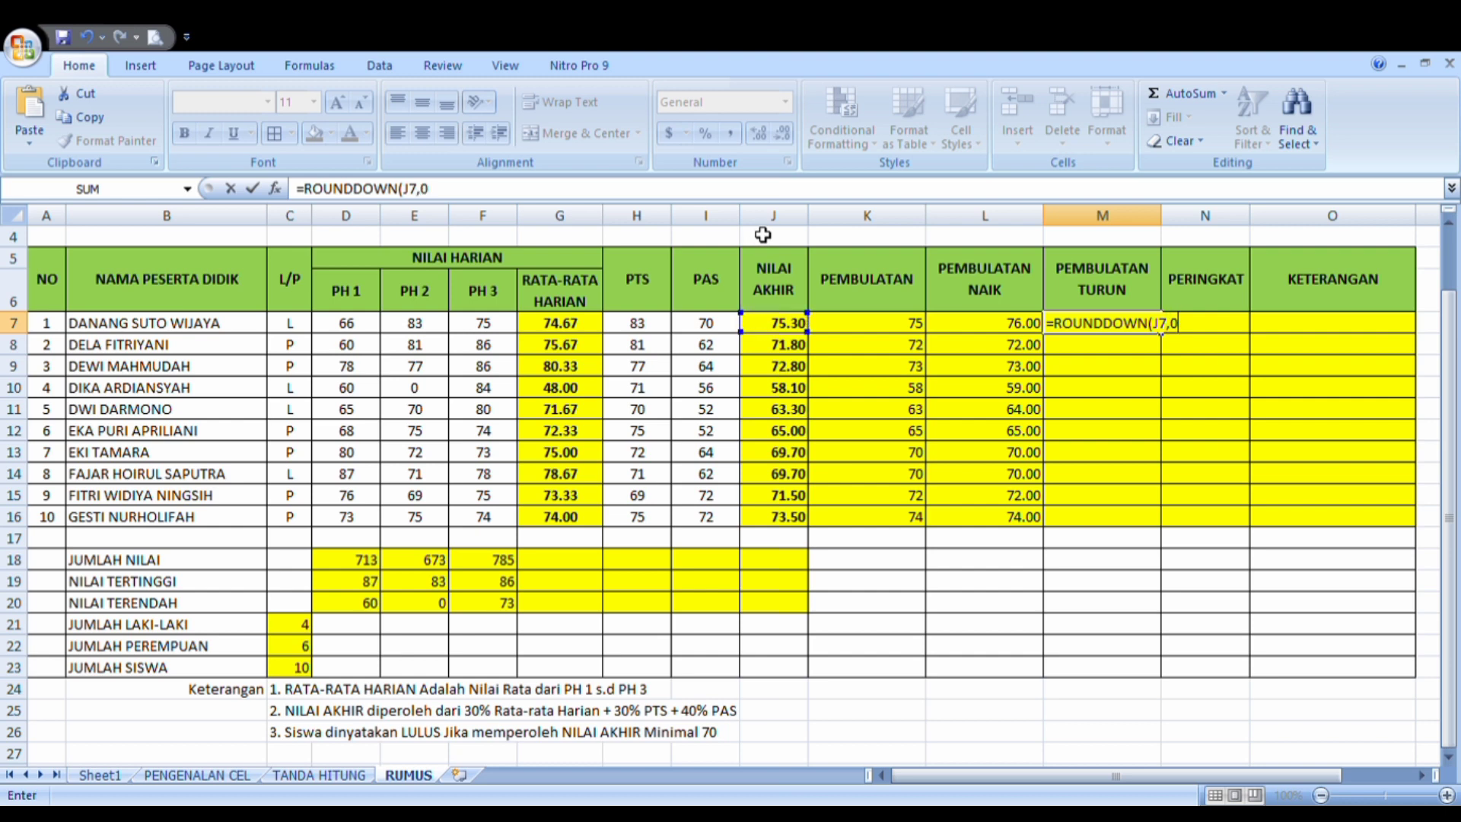
key("Return")
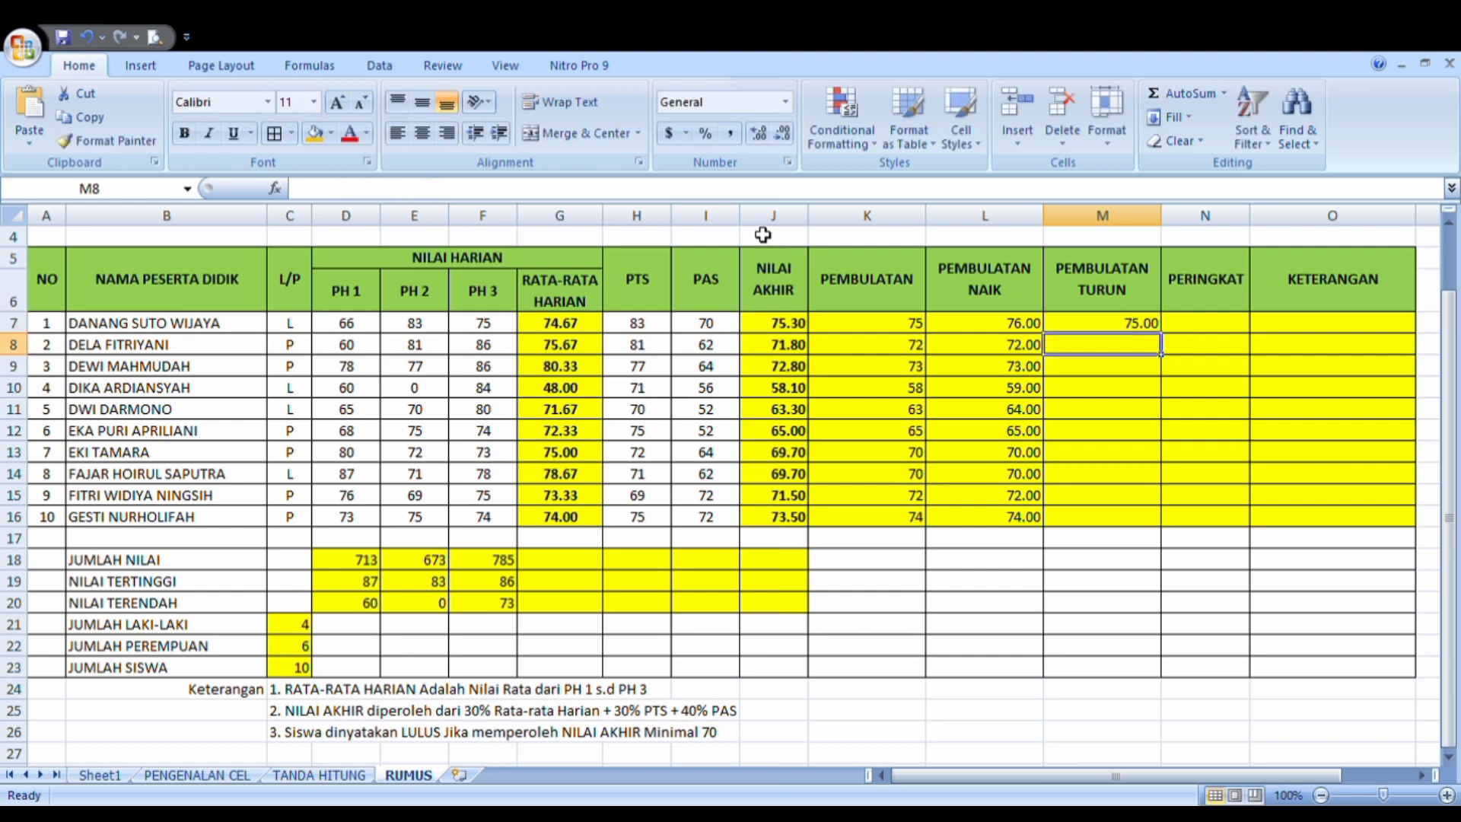
left_click(1150, 328)
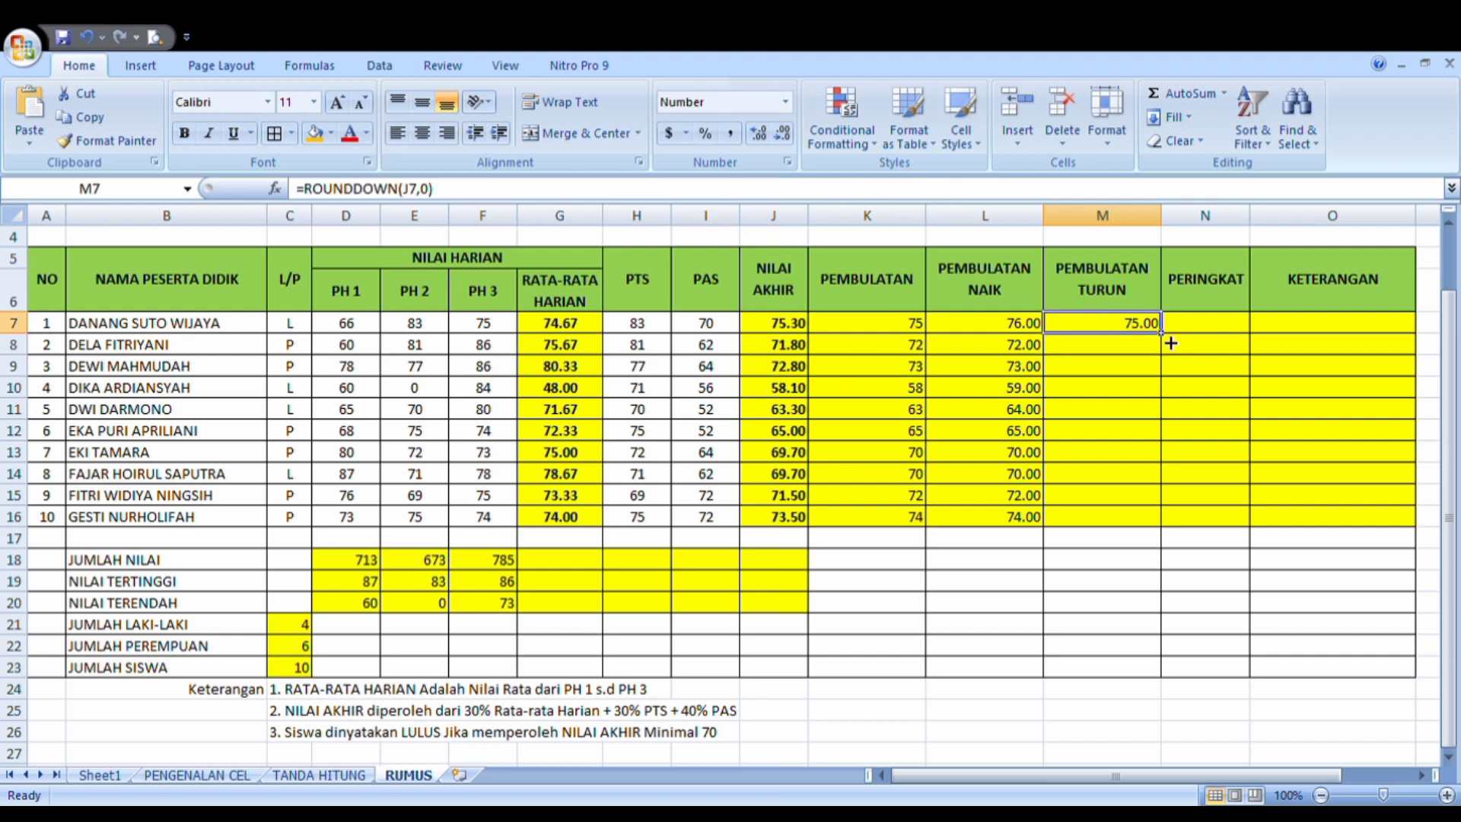
left_click_drag(1154, 333, 1153, 521)
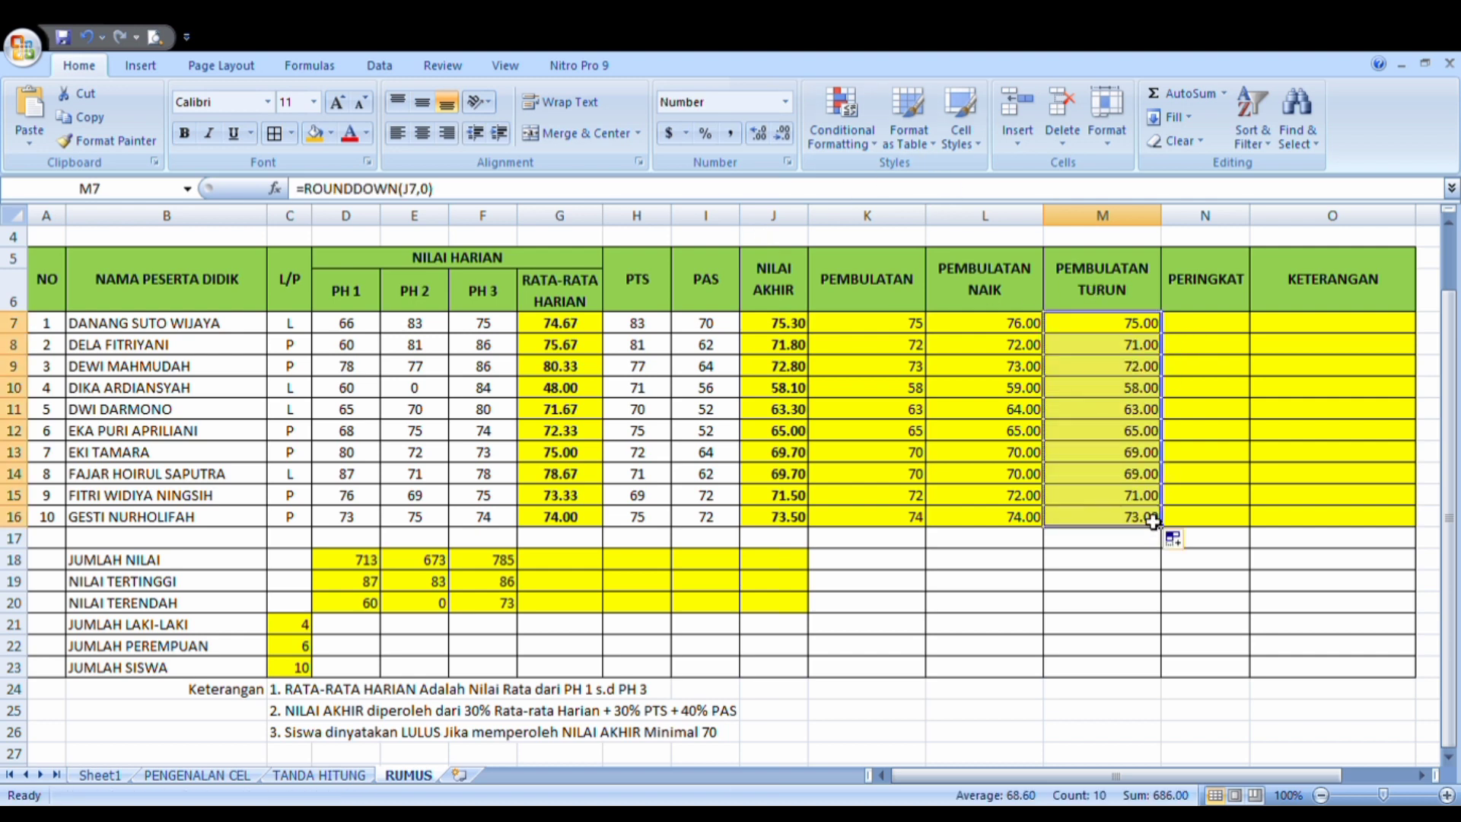
Review the ROUNDDOWN formulas in the PEMBULATAN TURUN column against the NILAI AKHIR grades.
left_click(1109, 431)
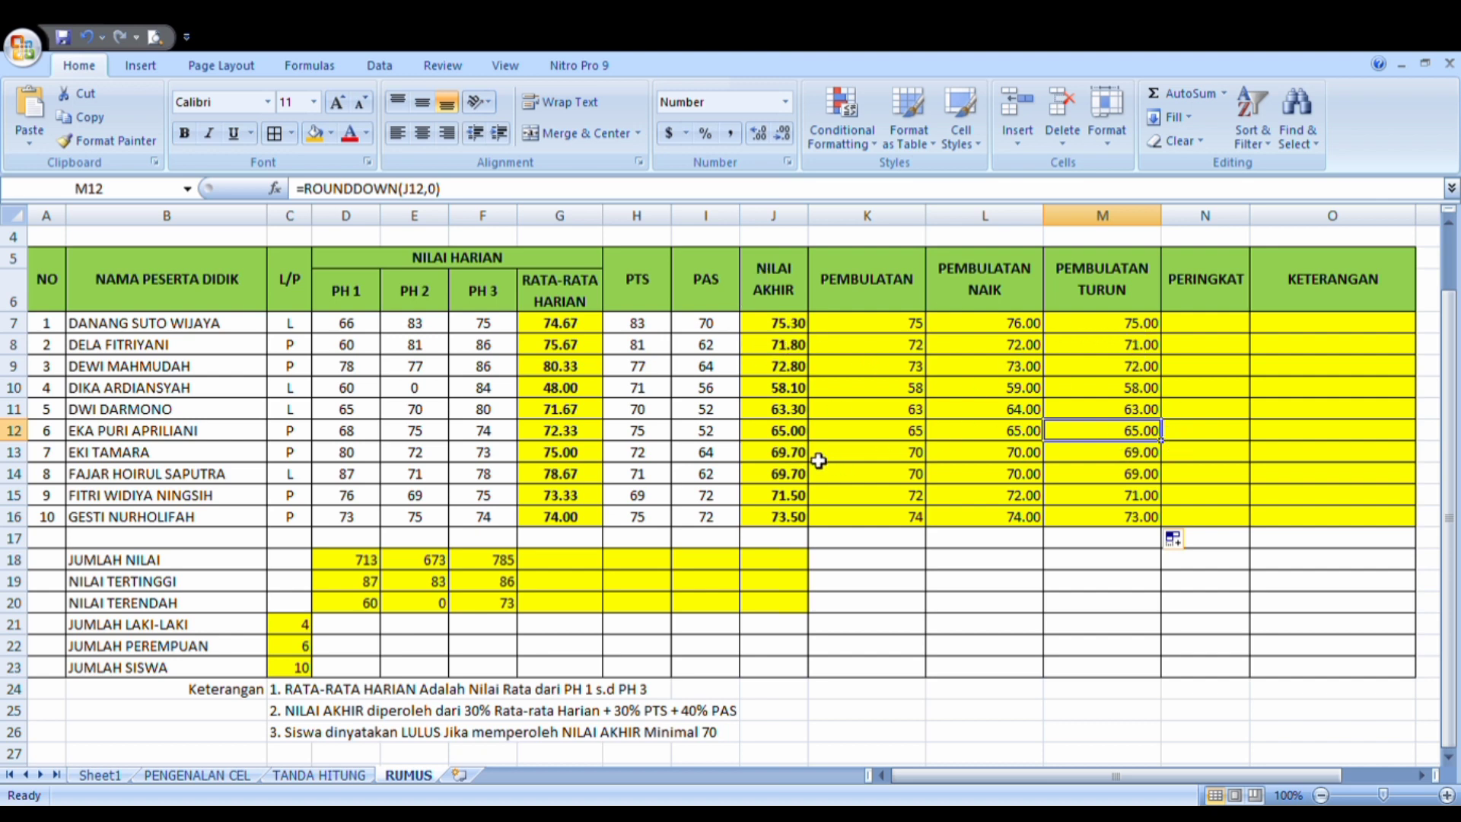
left_click(1125, 459)
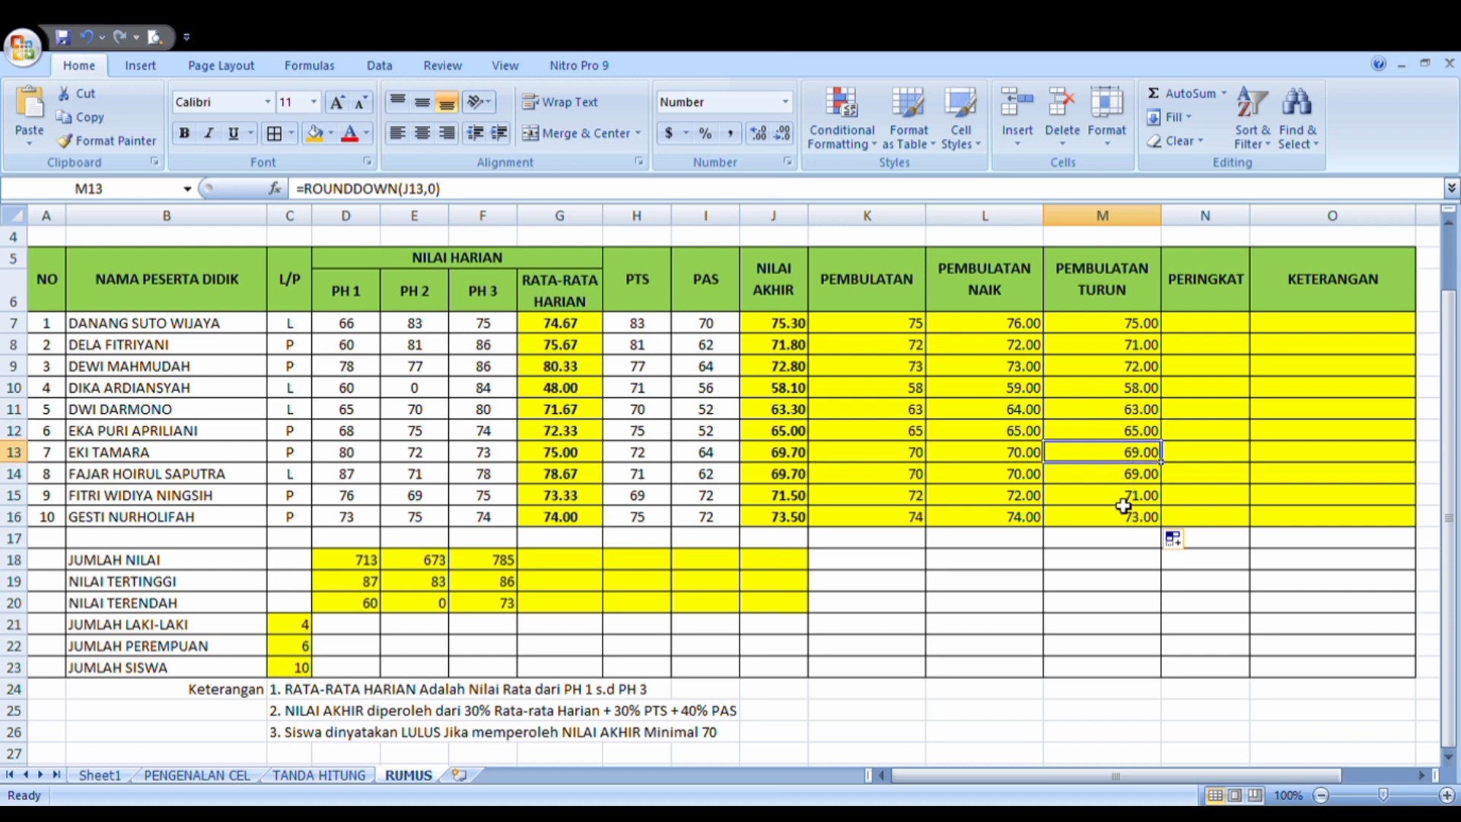
left_click(1125, 504)
left_click(1132, 435)
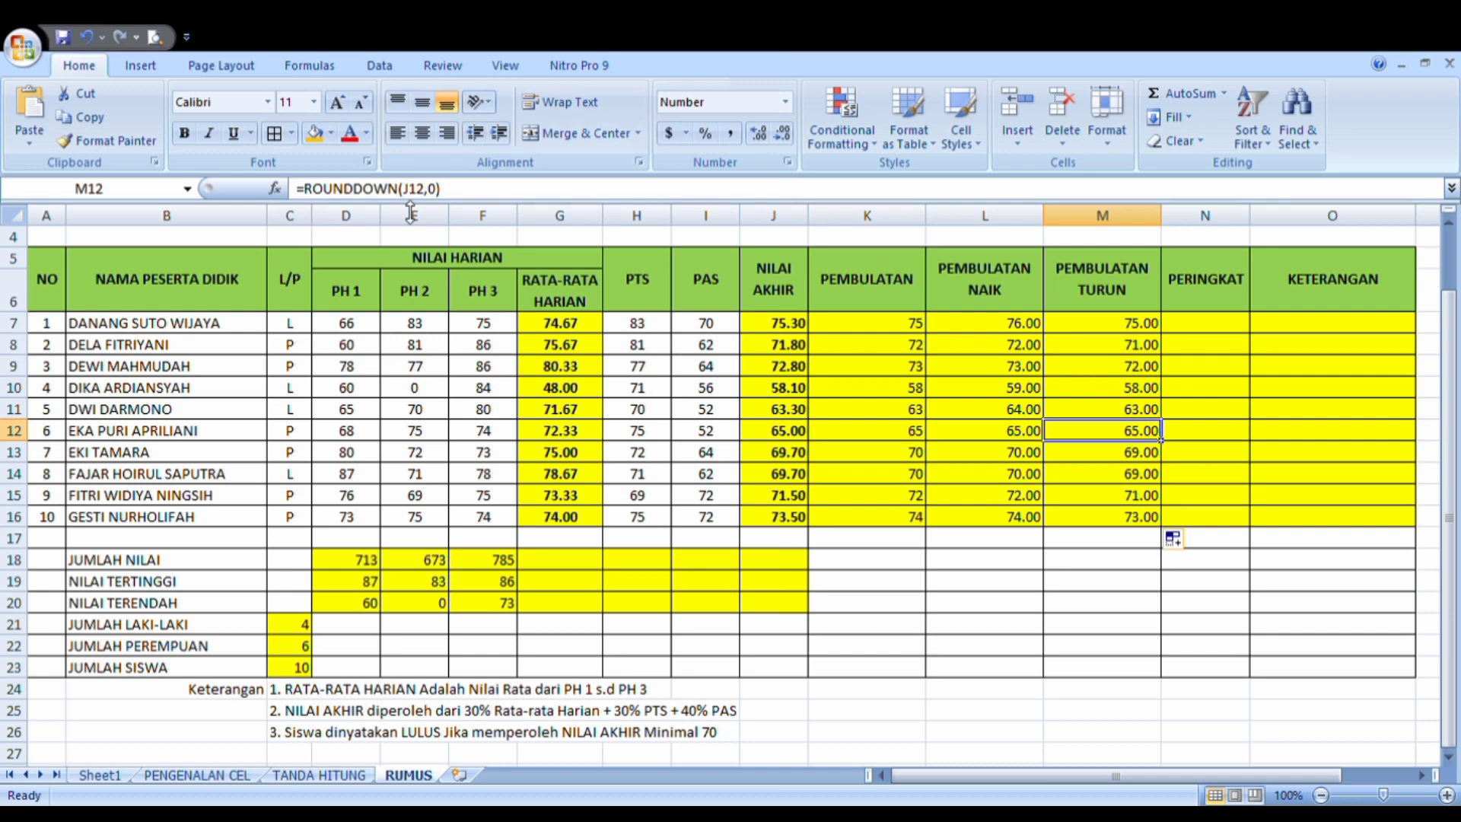
Enter =RANK(J7,$J$7:$J$16) in cell N7 and fill it down to N16 in the PERINGKAT column.
left_click(1202, 333)
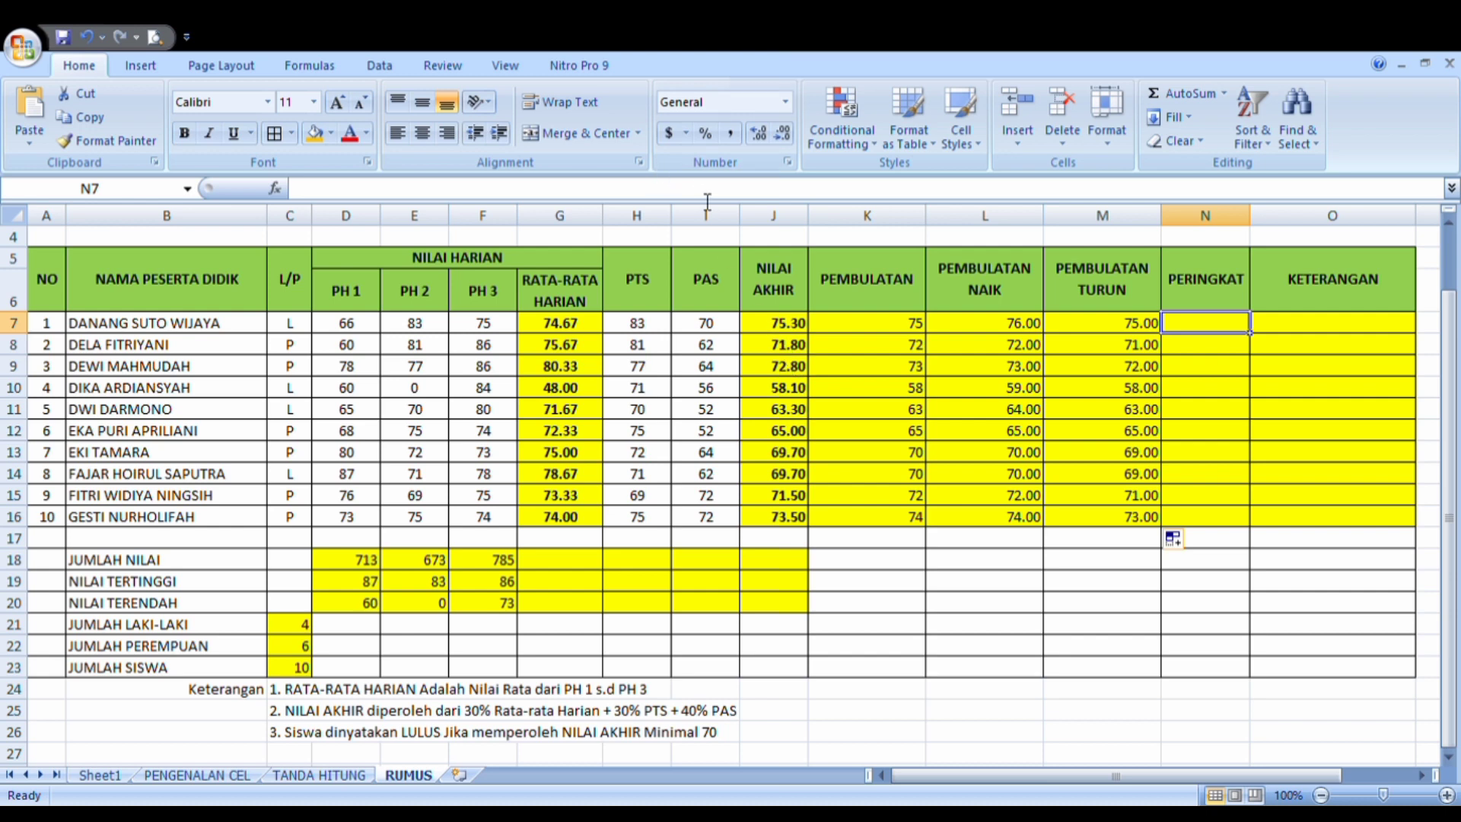
type("=")
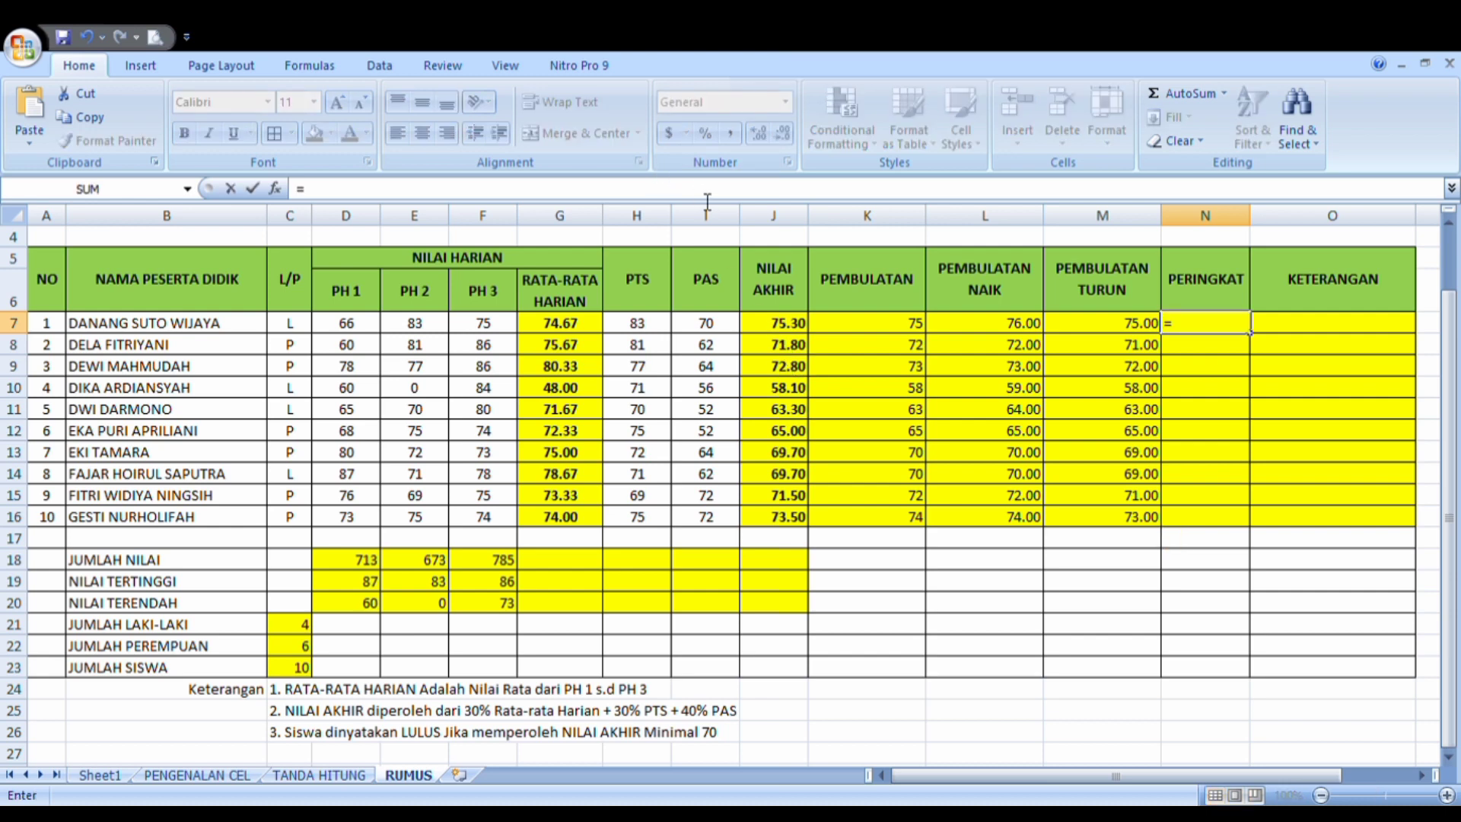
type("RANK(")
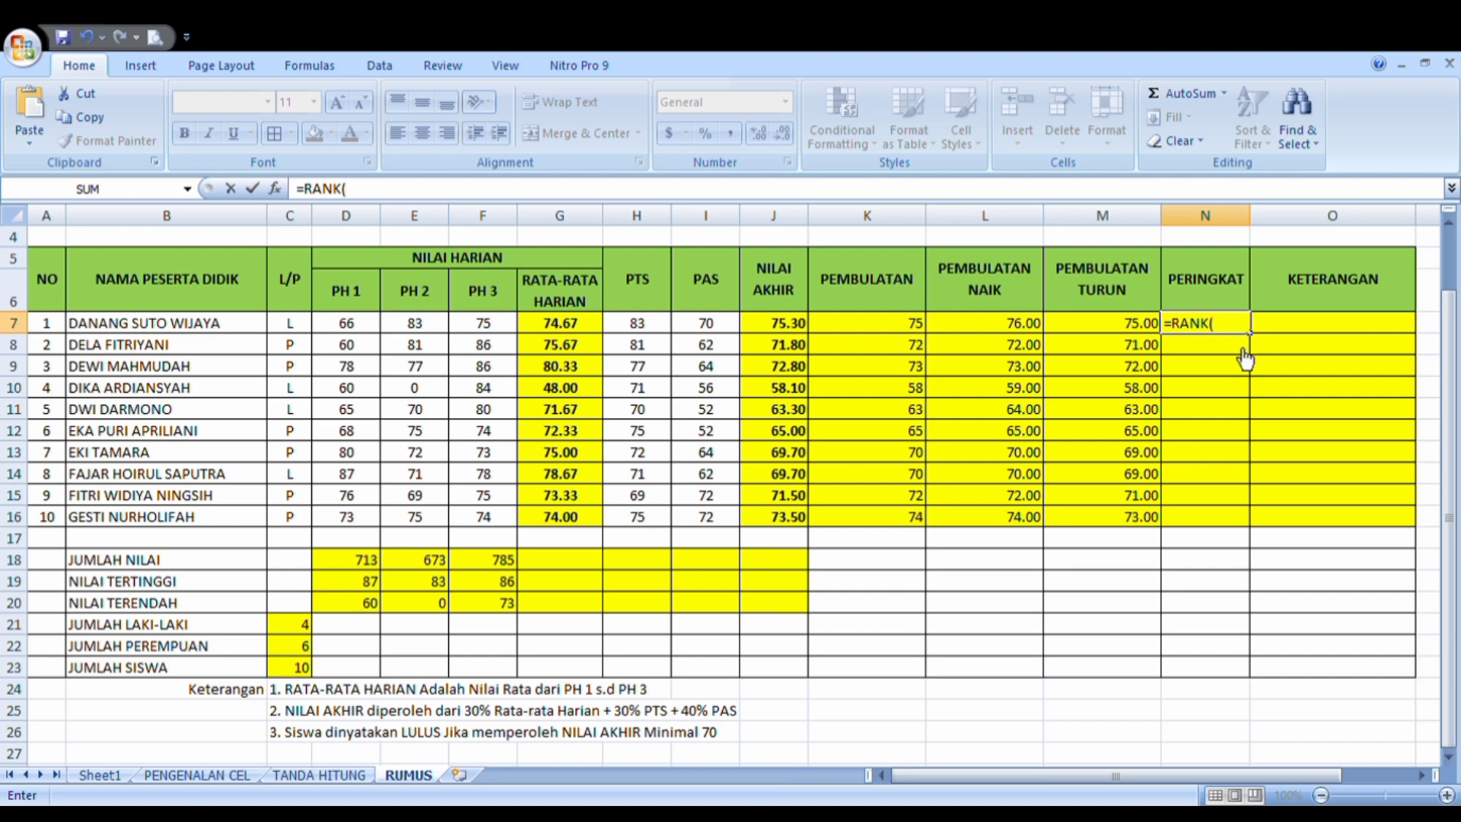
left_click(791, 326)
type(",")
left_click_drag(791, 328, 768, 528)
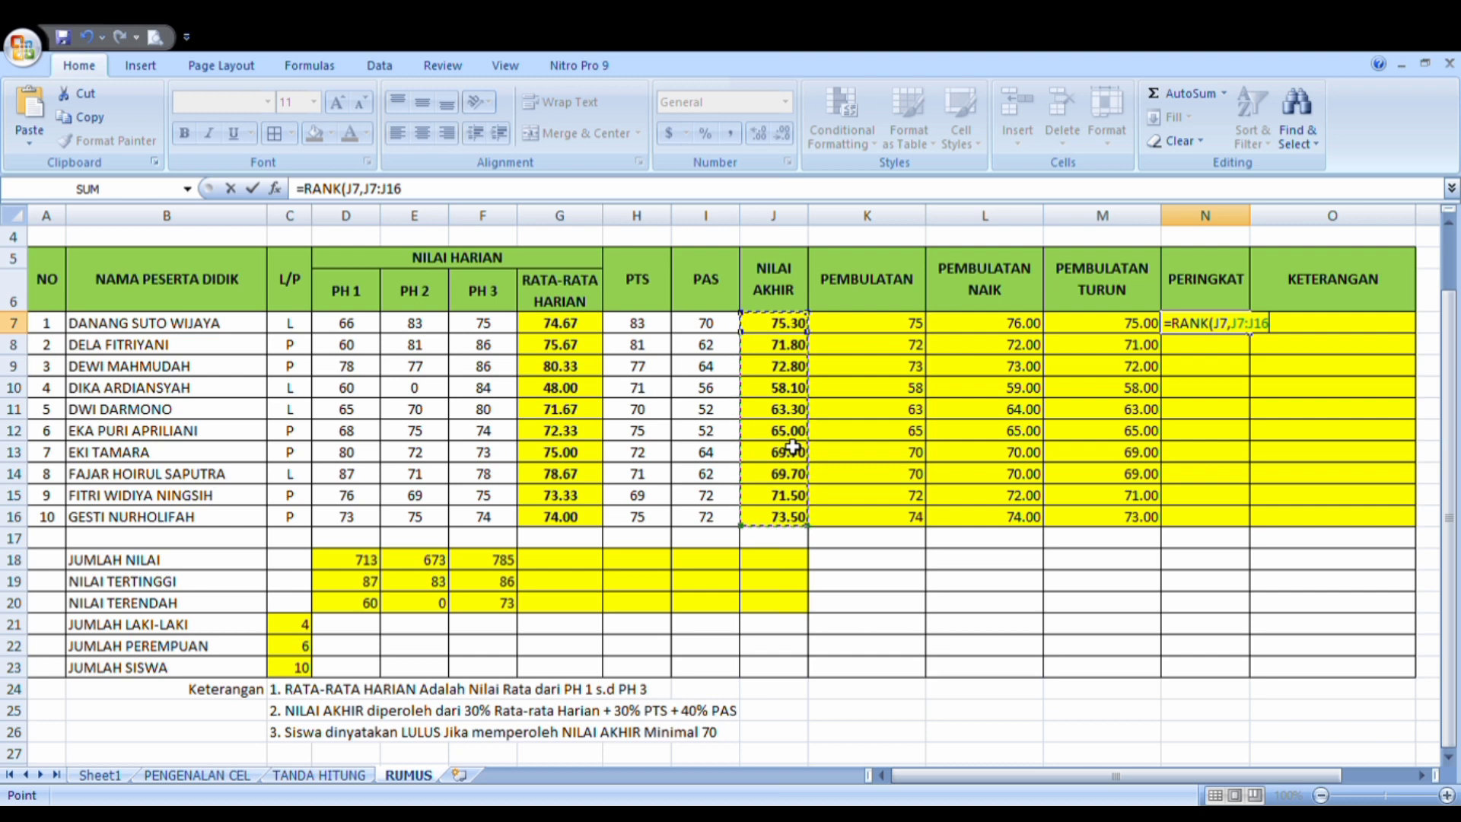
key("F4")
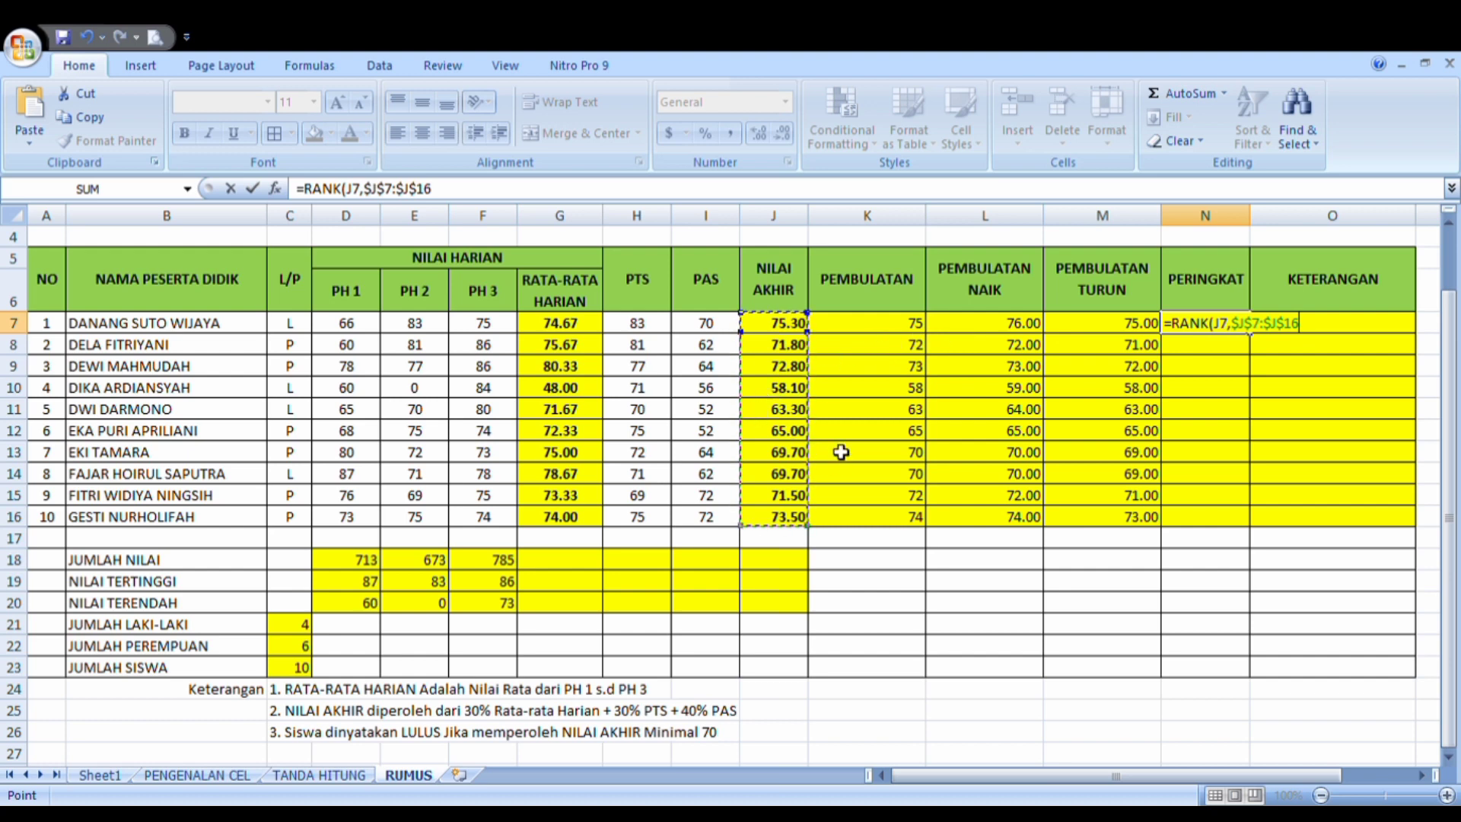
type(")")
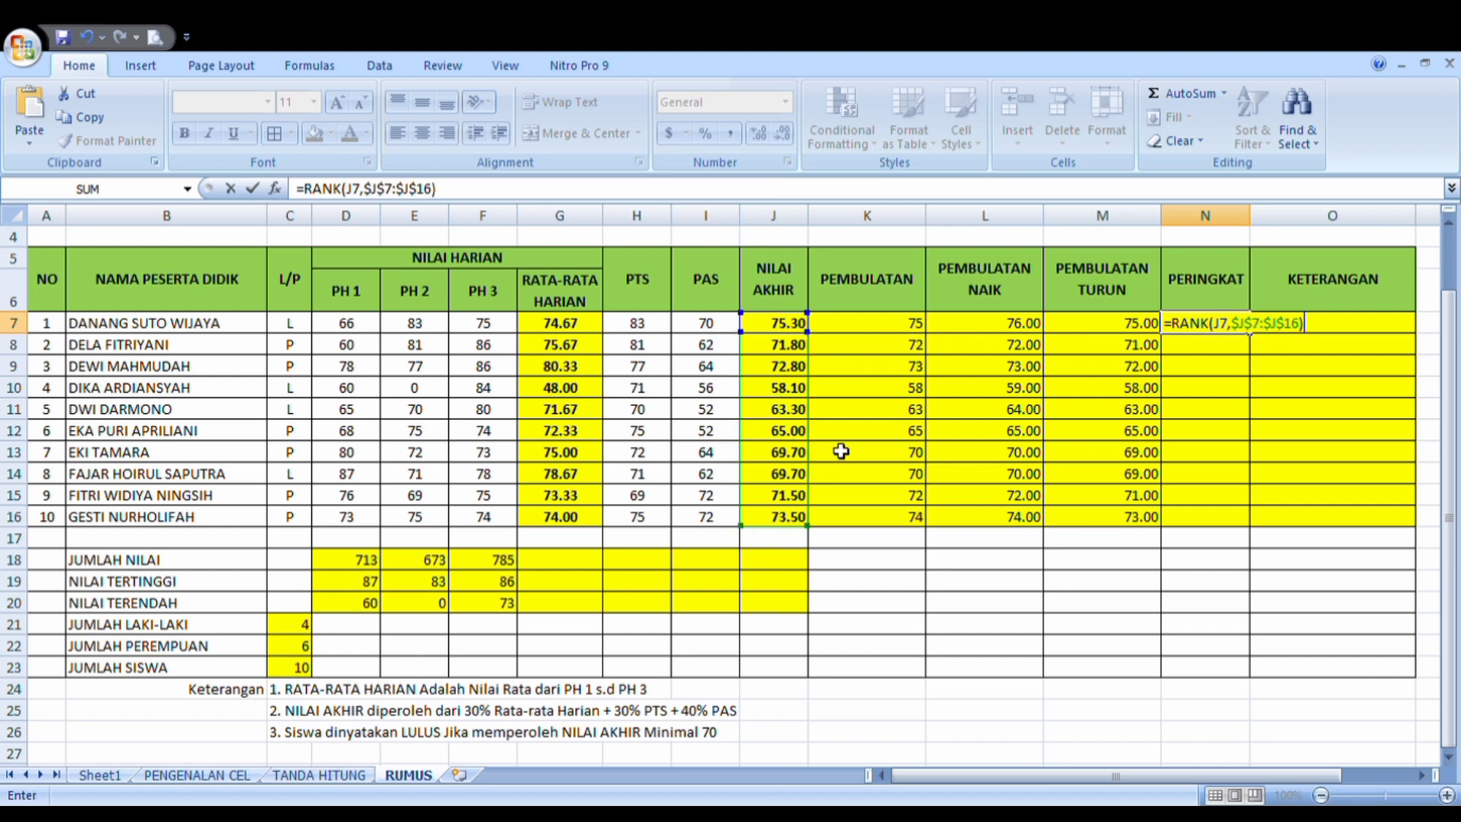
key("Return")
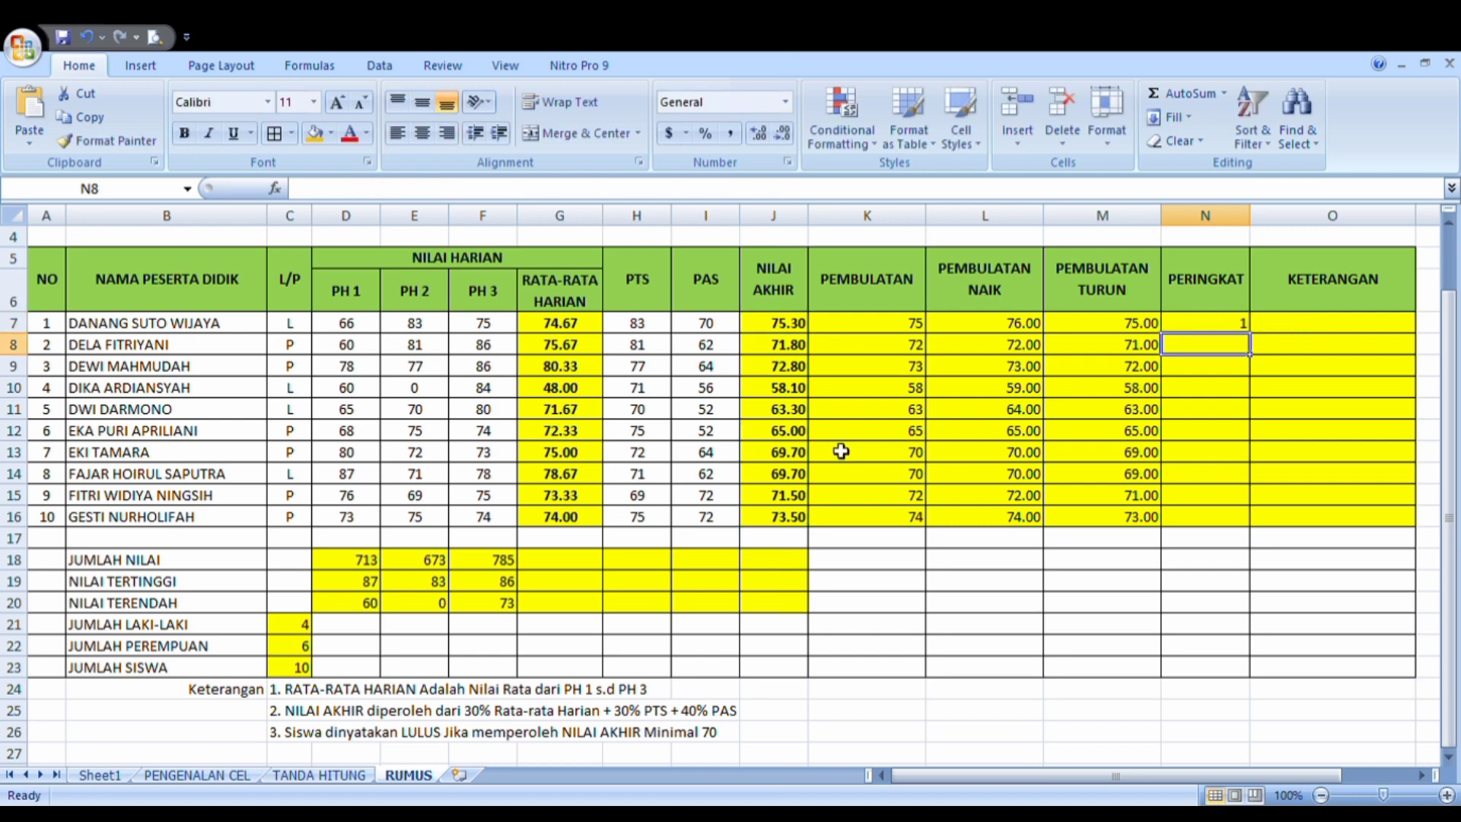
left_click(1199, 324)
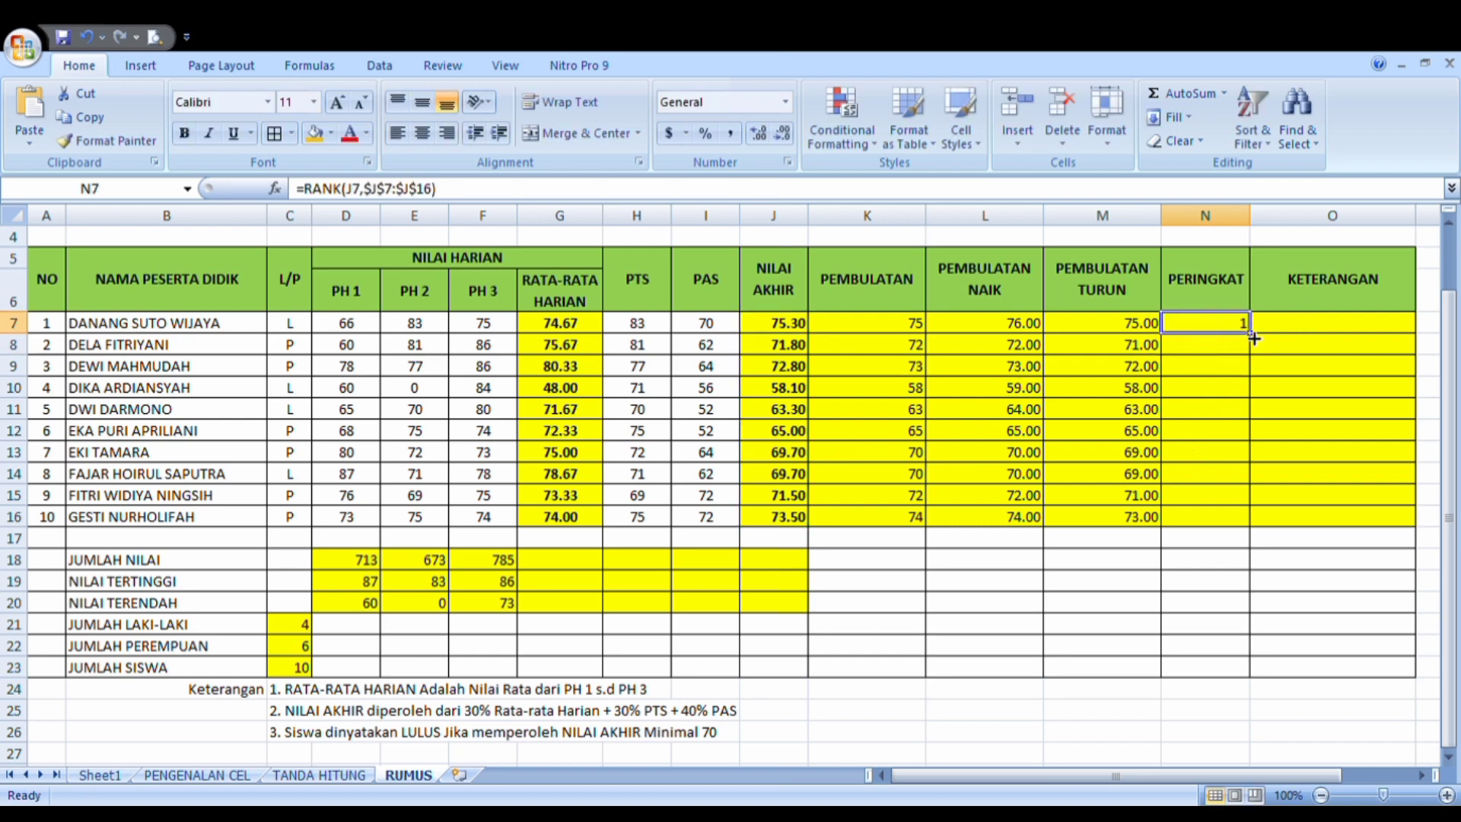
left_click_drag(1253, 338, 1227, 528)
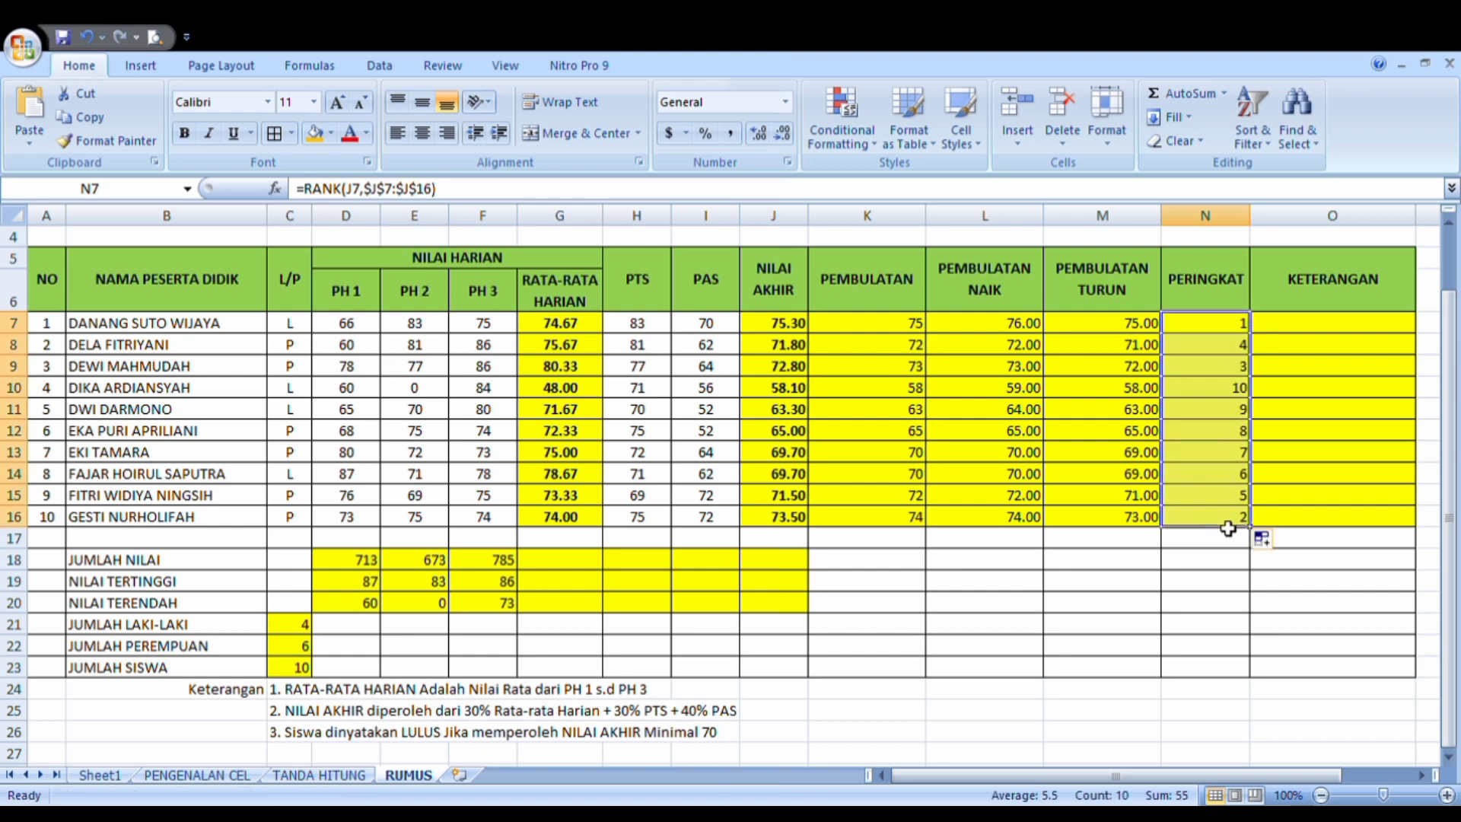
Examine the RANK formulas in N7 to N10, comparing the relative grade reference with the locked $J$7:$J$16 range.
left_click(1226, 352)
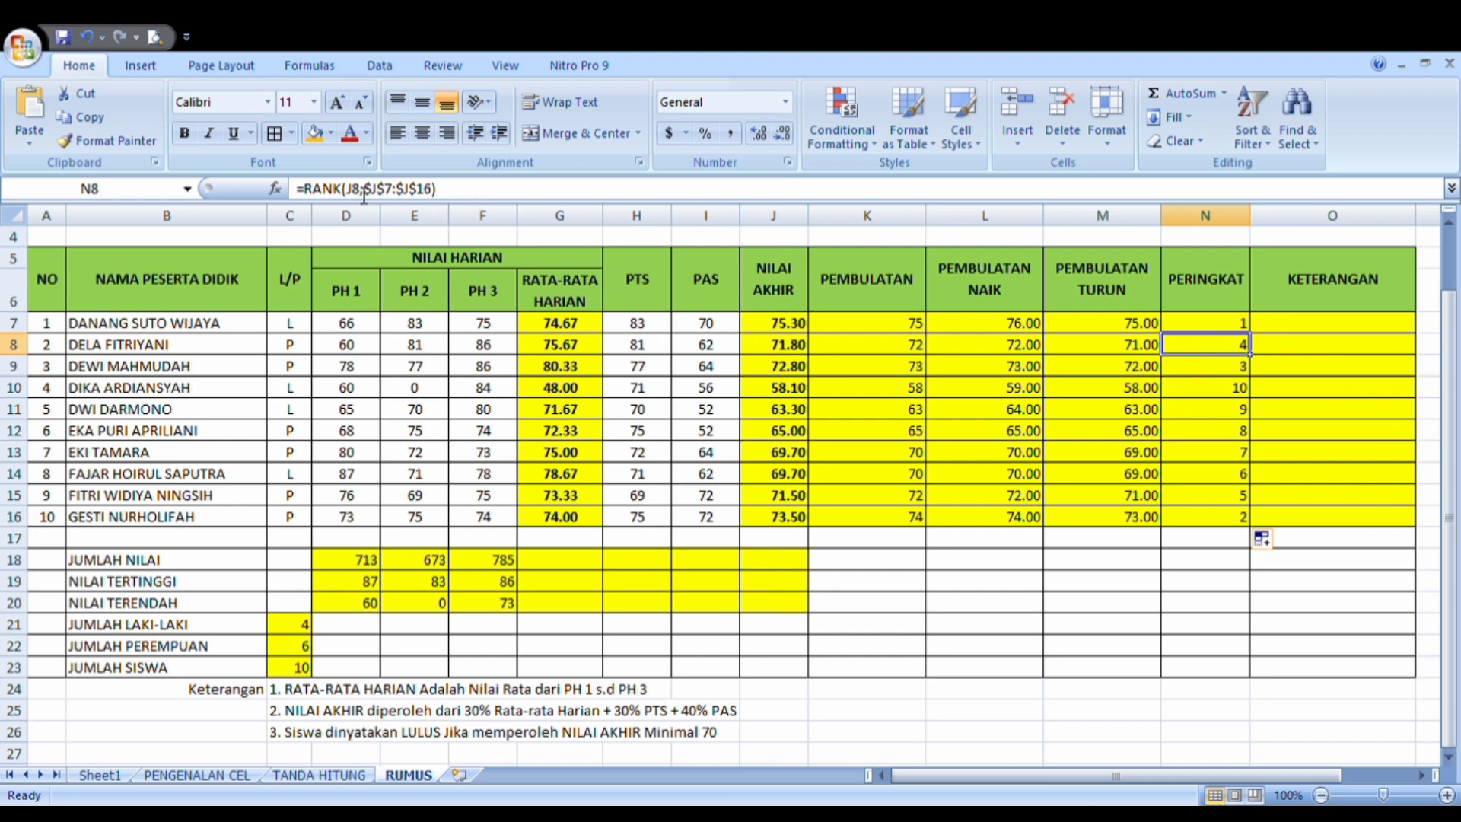
left_click(1228, 324)
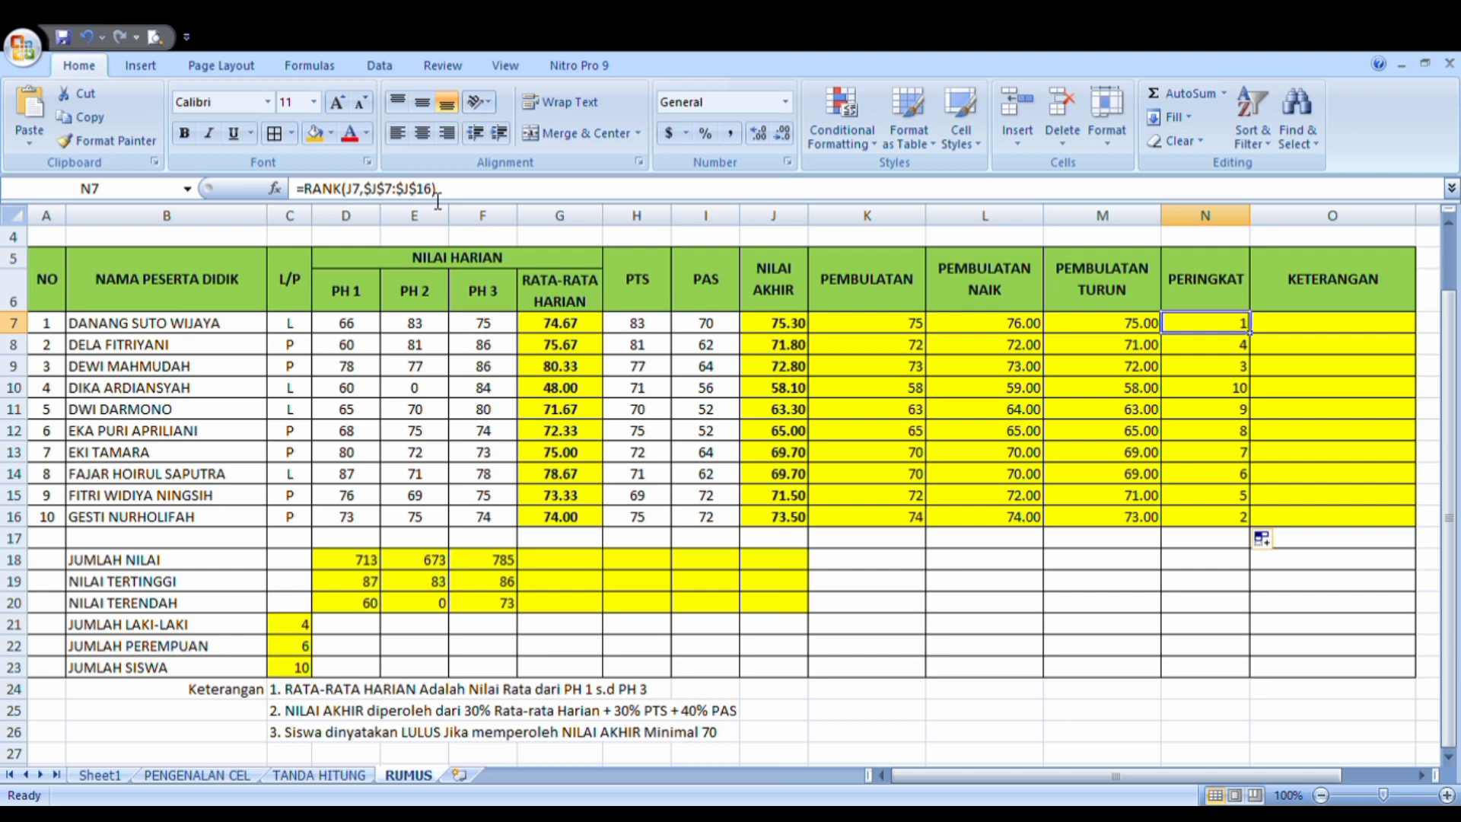
left_click(1207, 347)
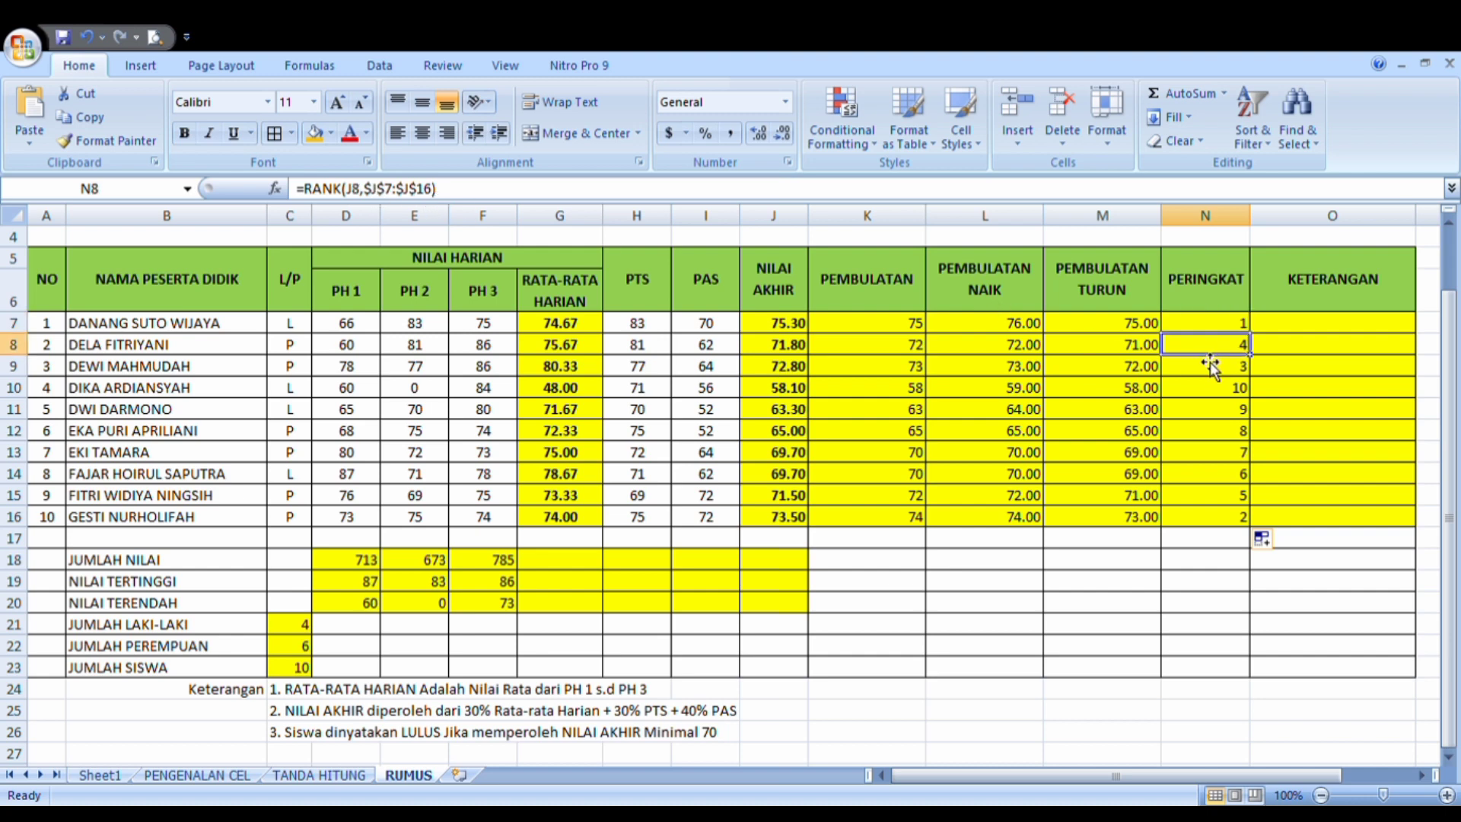
left_click(1207, 371)
left_click(1200, 352)
left_click(1205, 374)
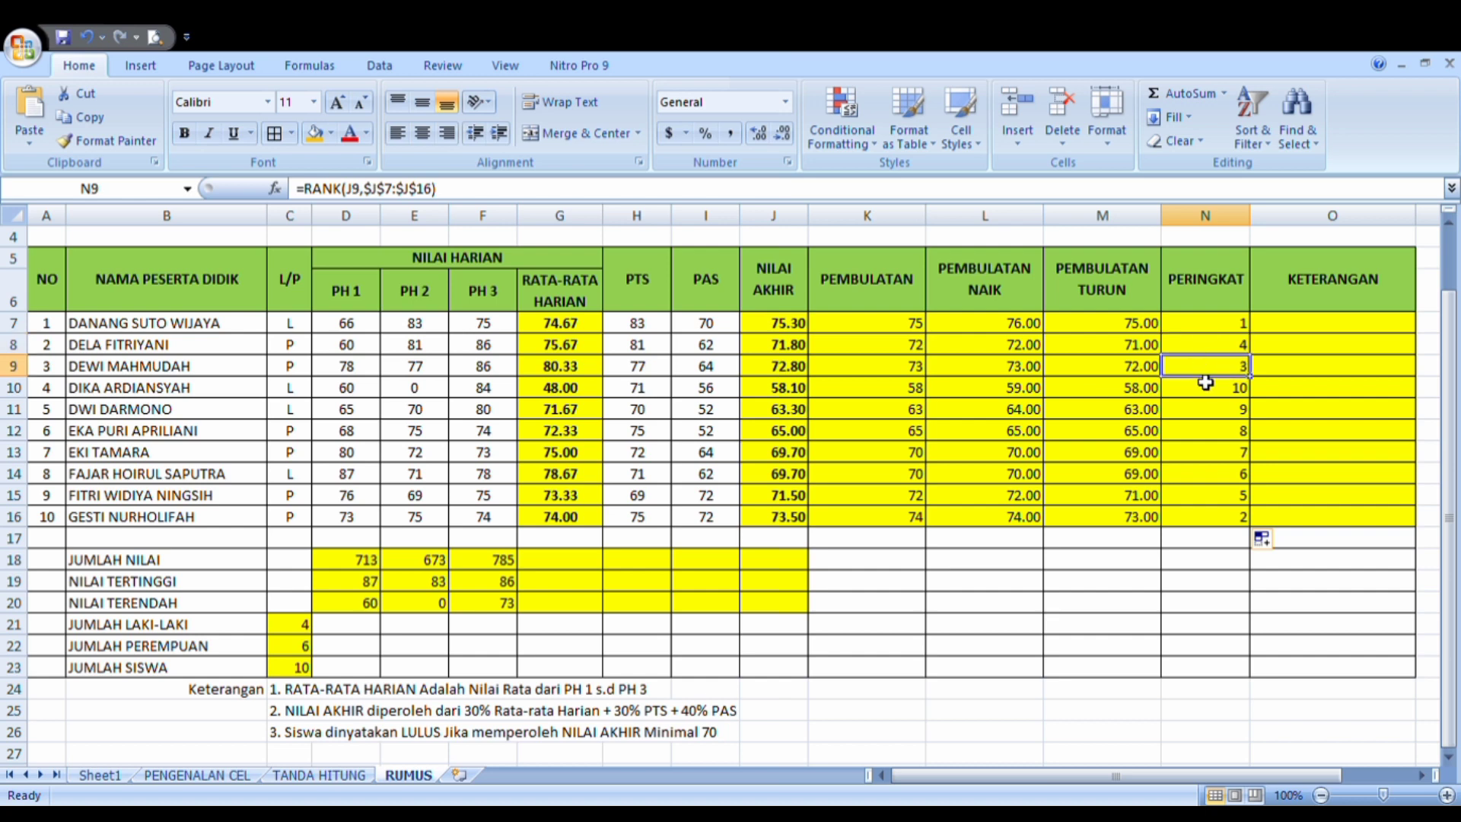
left_click(1206, 346)
left_click(1203, 328)
left_click(1217, 342)
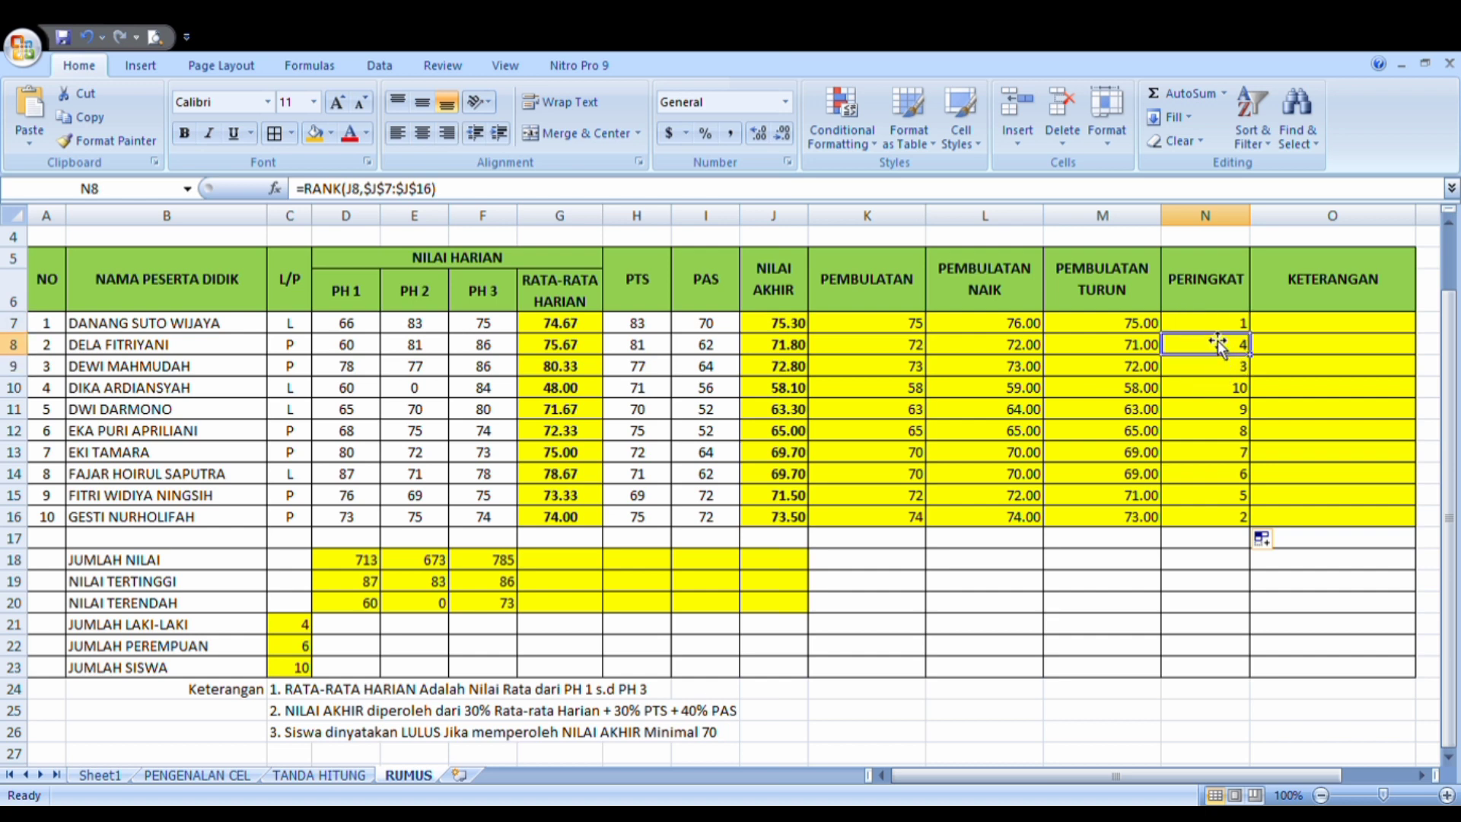
left_click(1212, 330)
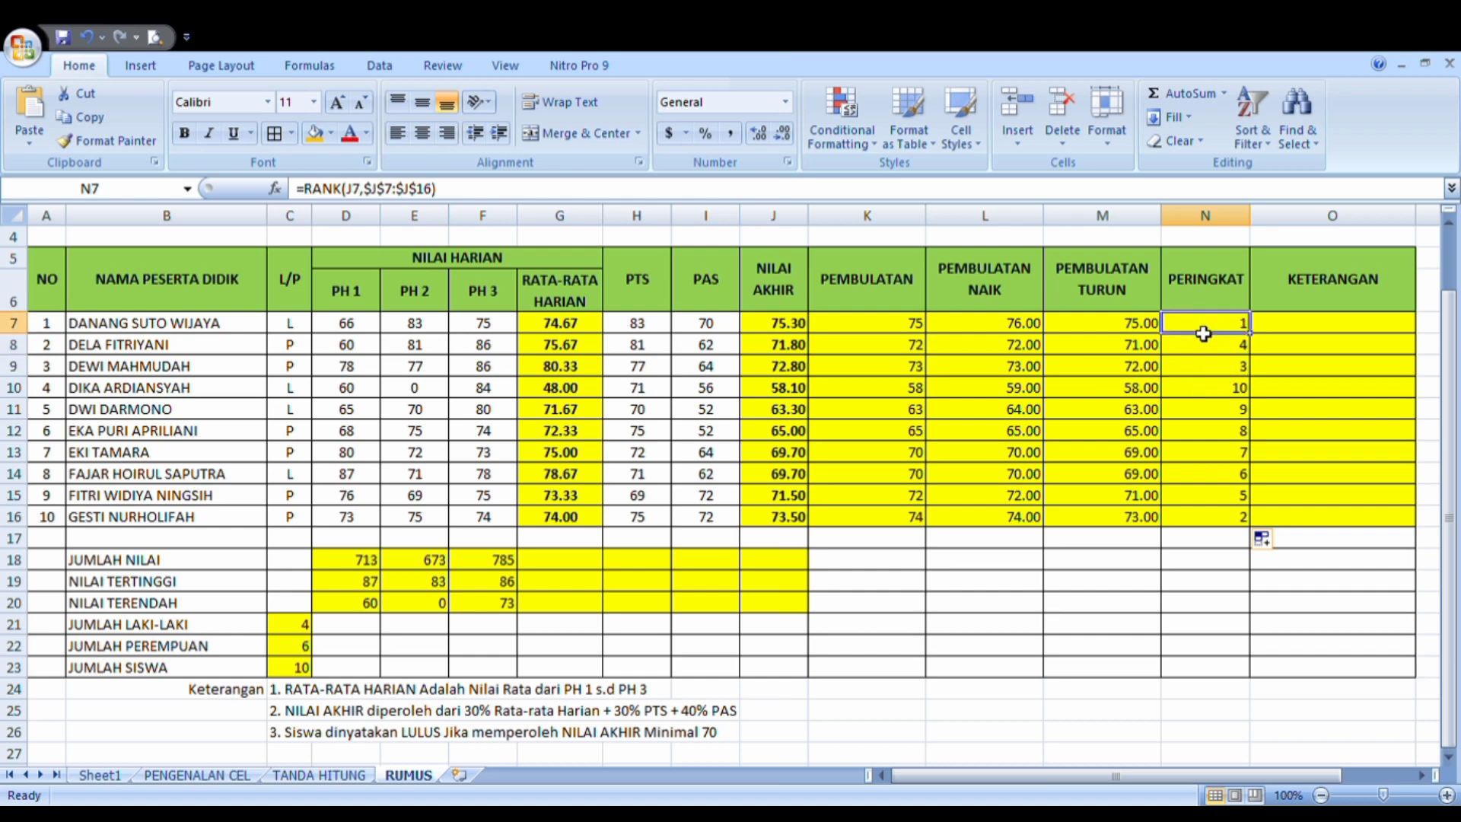
left_click(1230, 386)
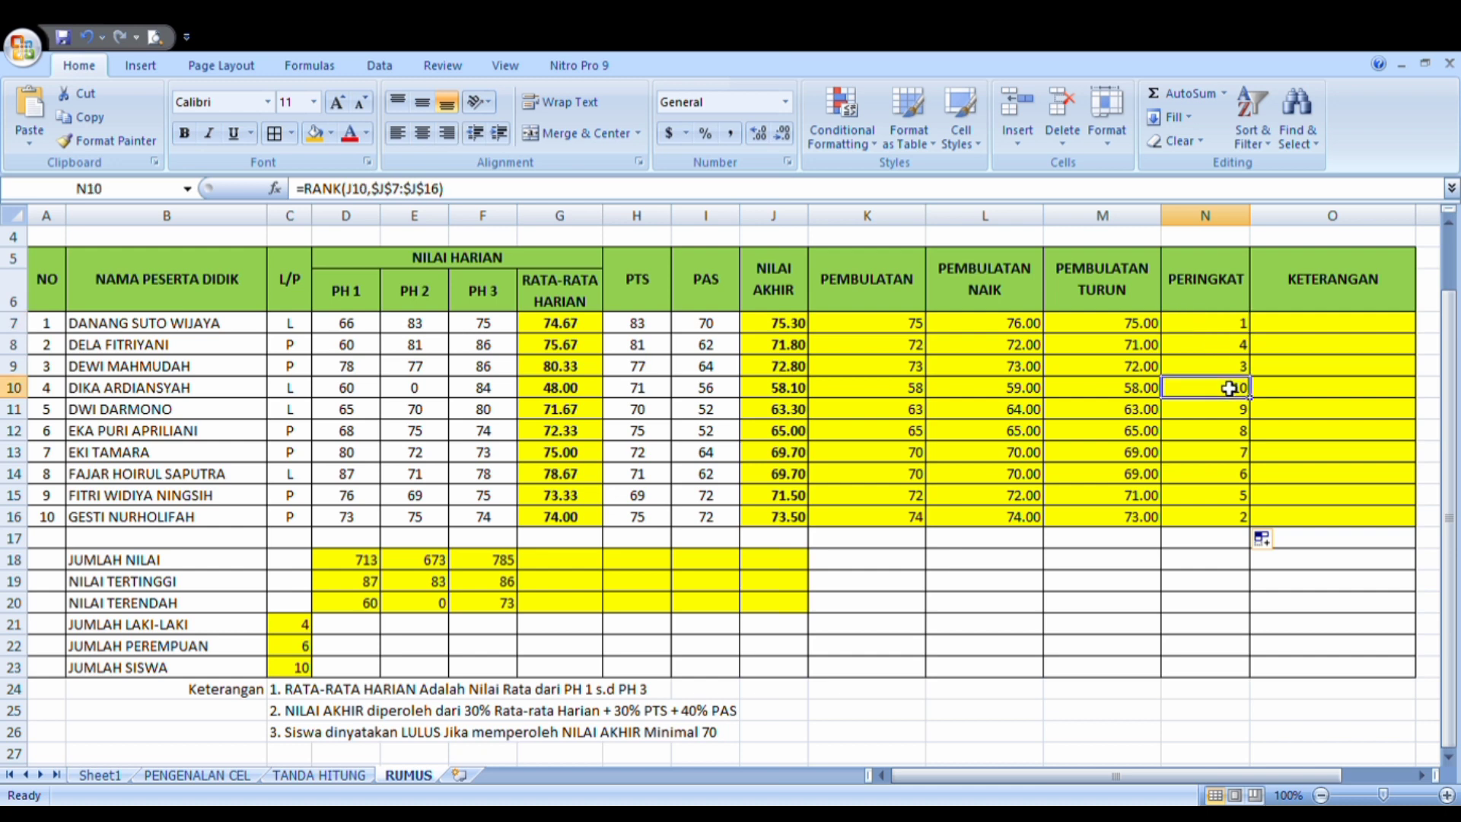
left_click(1214, 332)
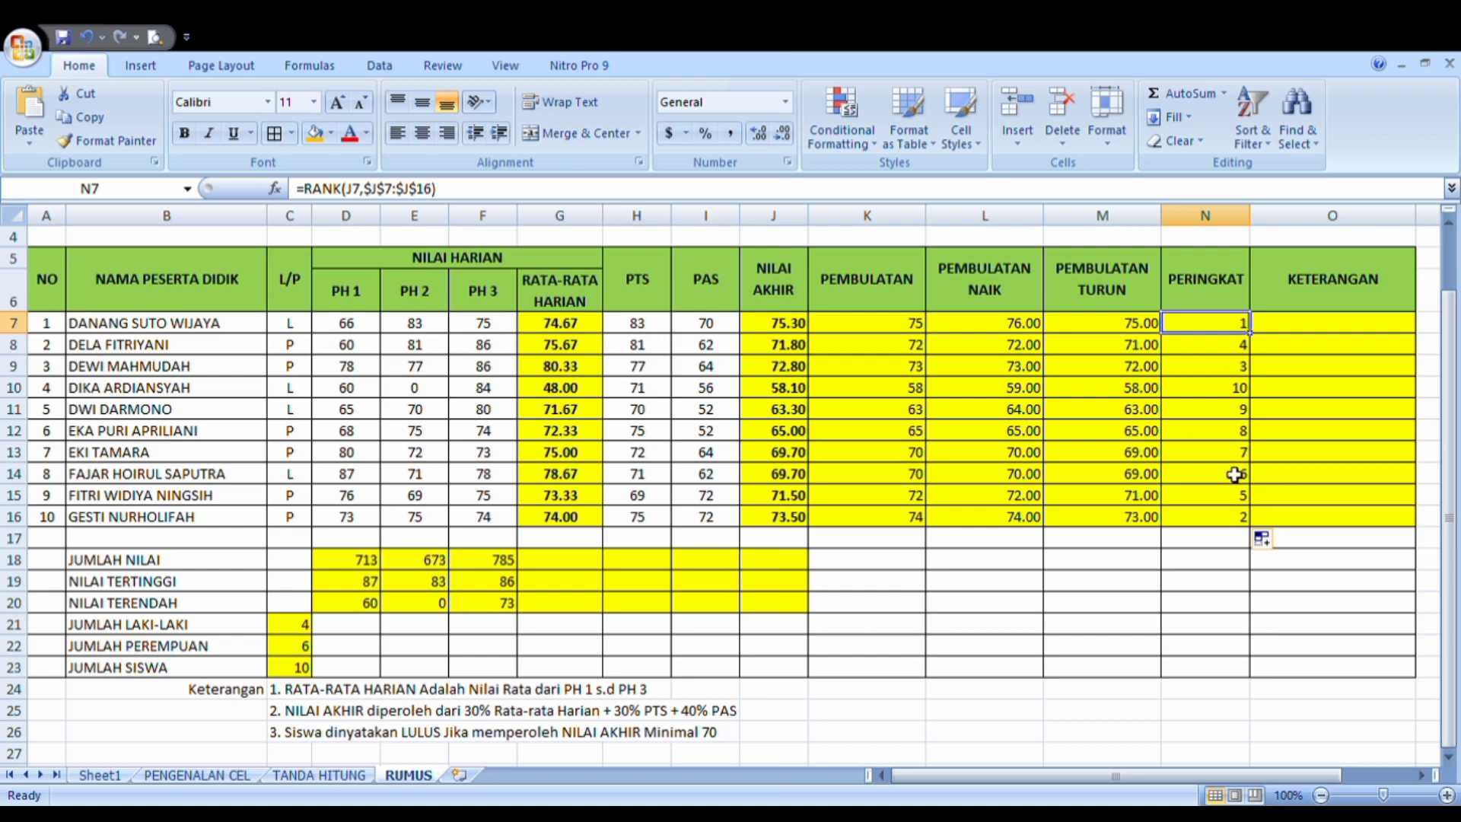
left_click(1237, 391)
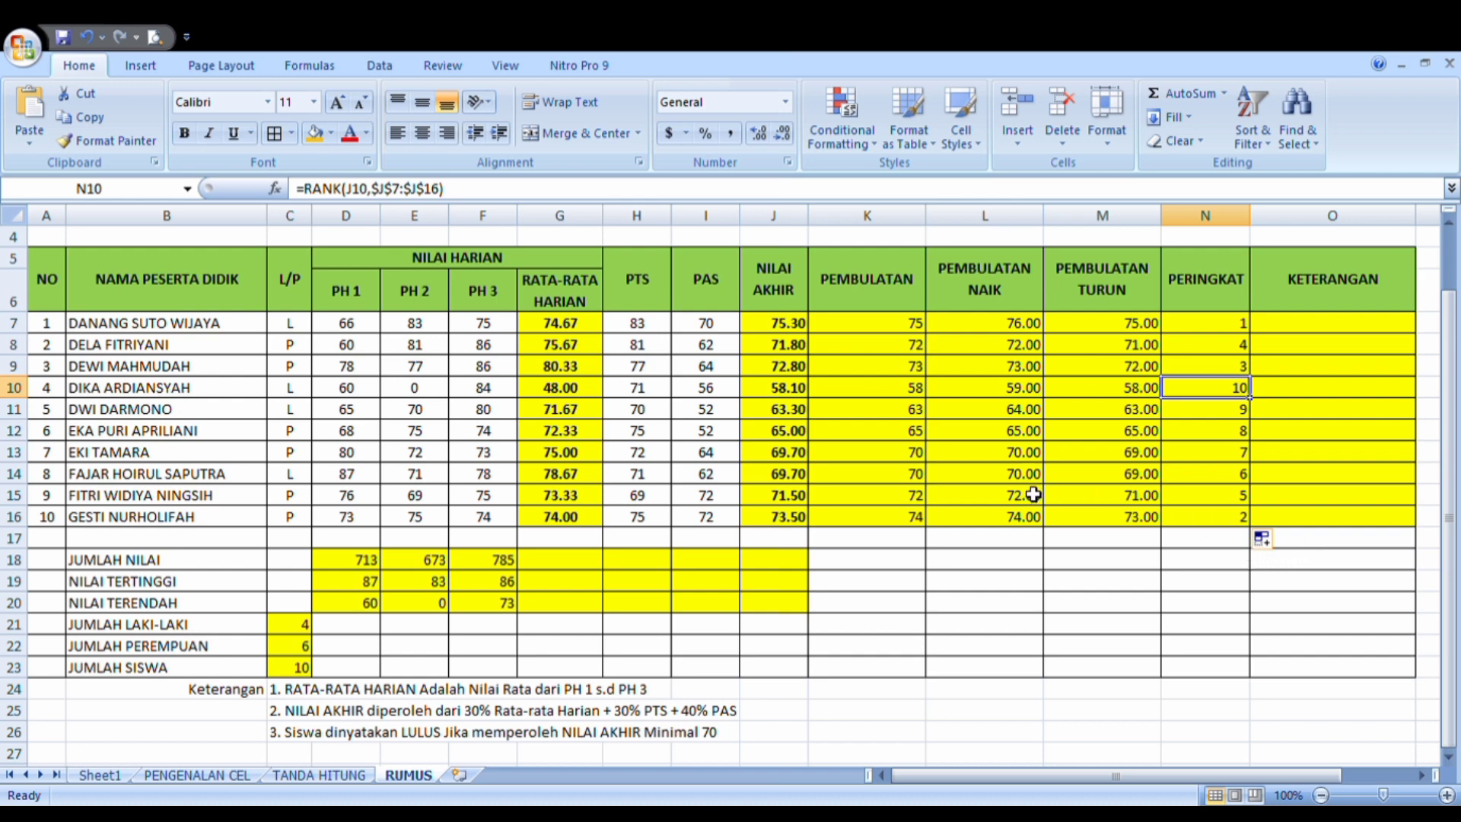
left_click(1199, 327)
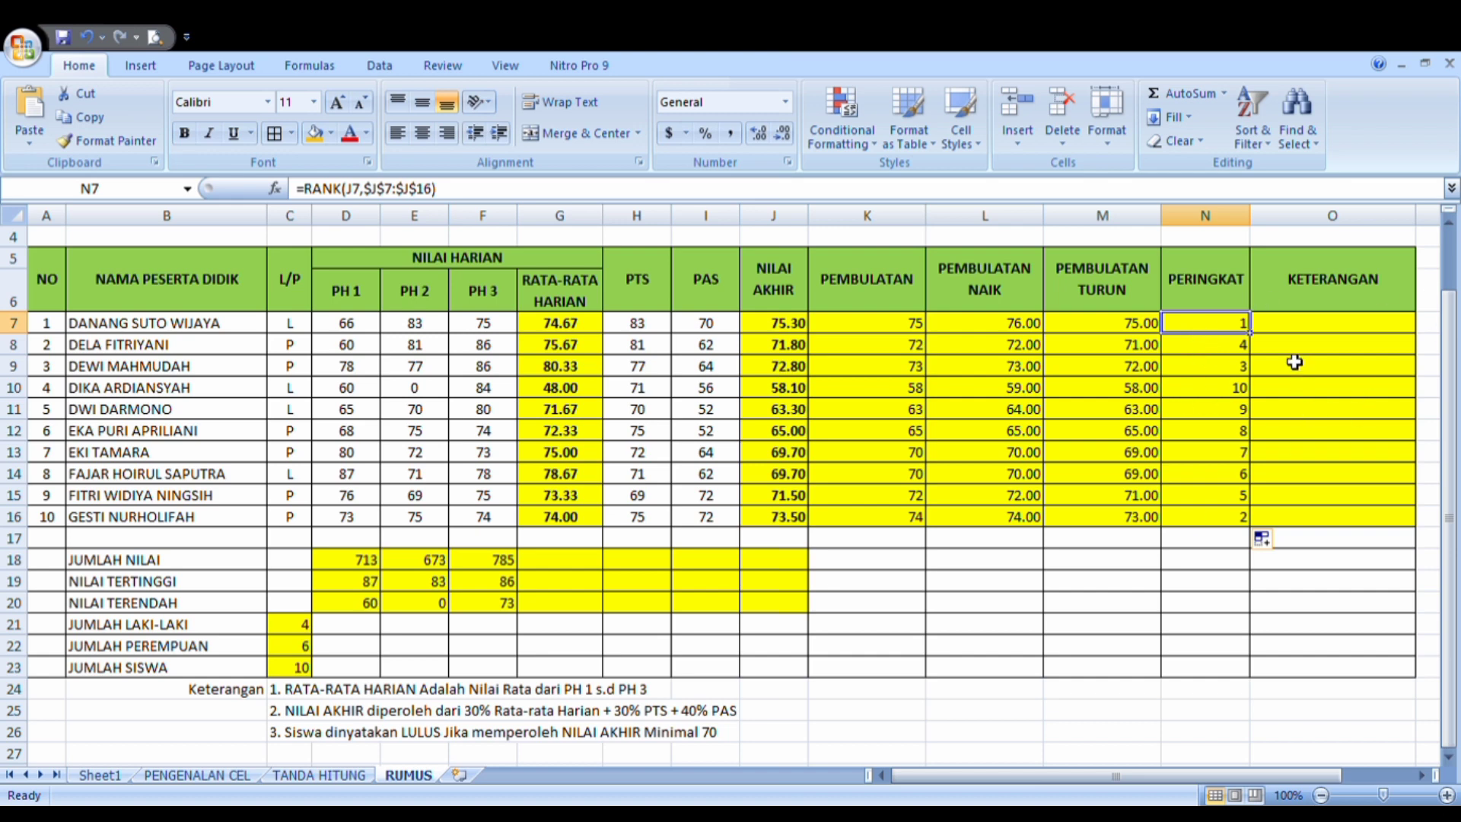
Enter =IF(J7>=70,"LULUS","TIDAK LULUS") in cell O7 of the KETERANGAN column and check it against the grade in J7.
key("Right")
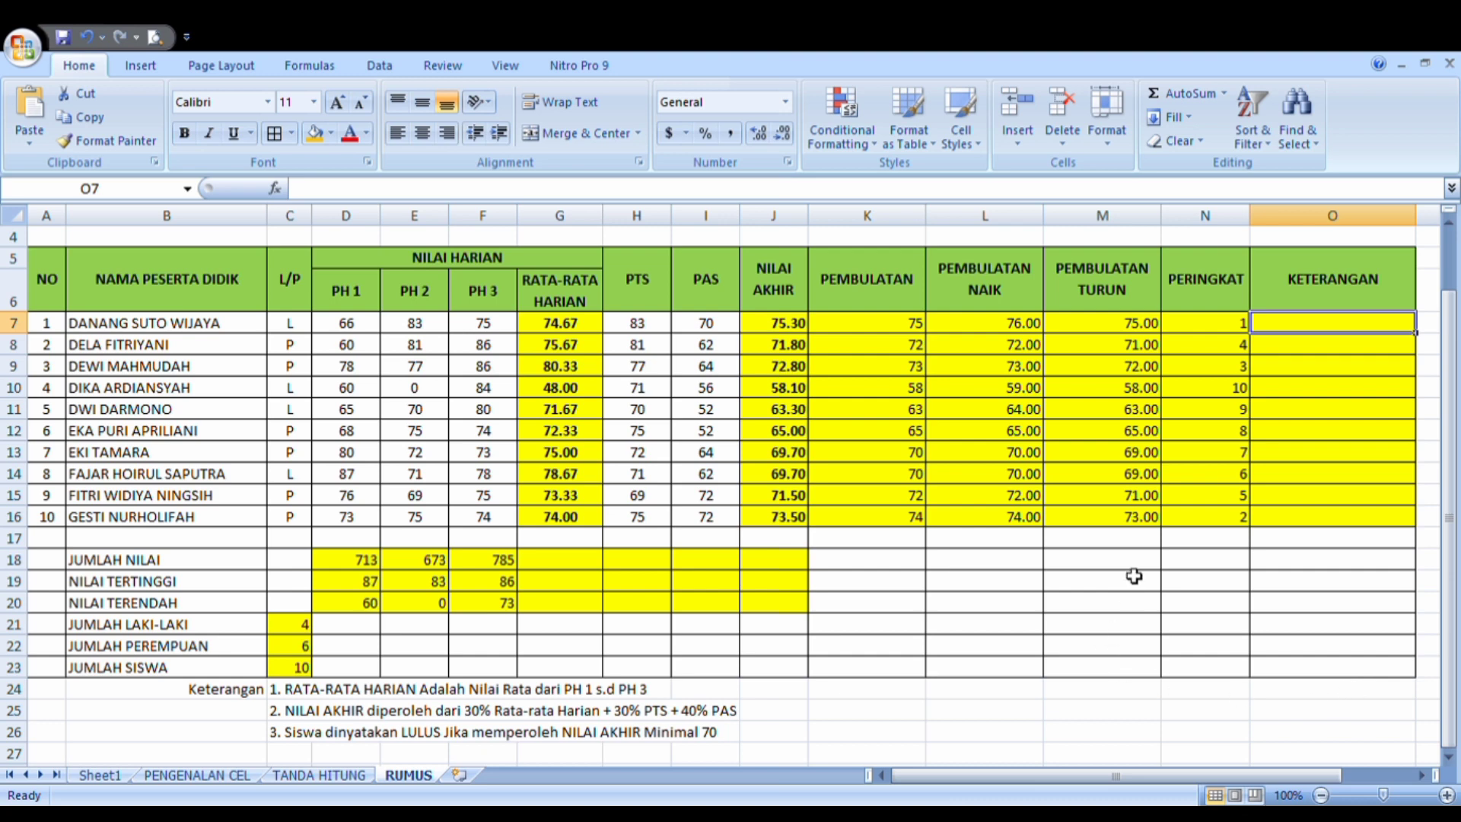
type("=")
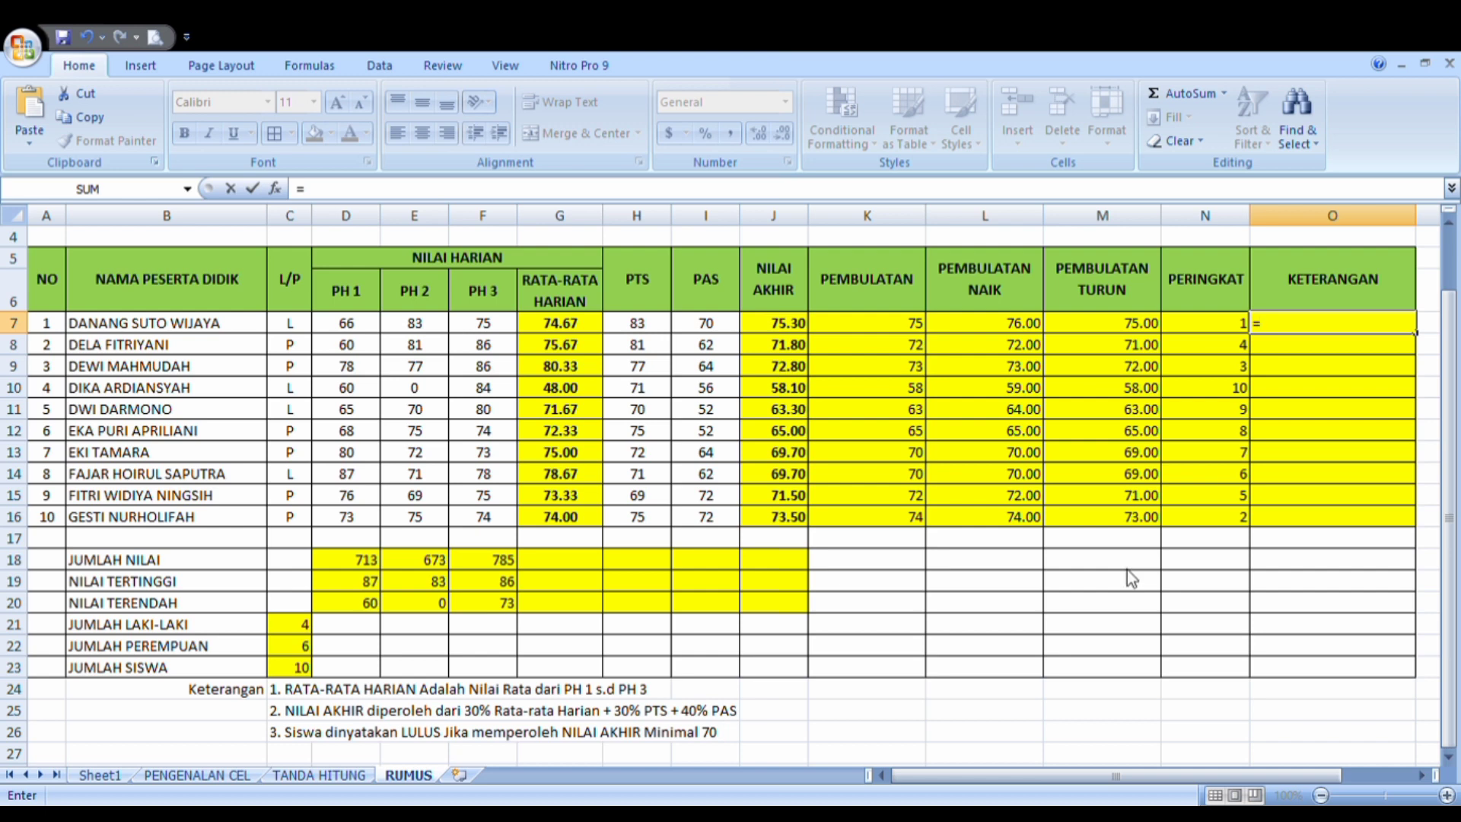
type("IF(")
left_click(778, 329)
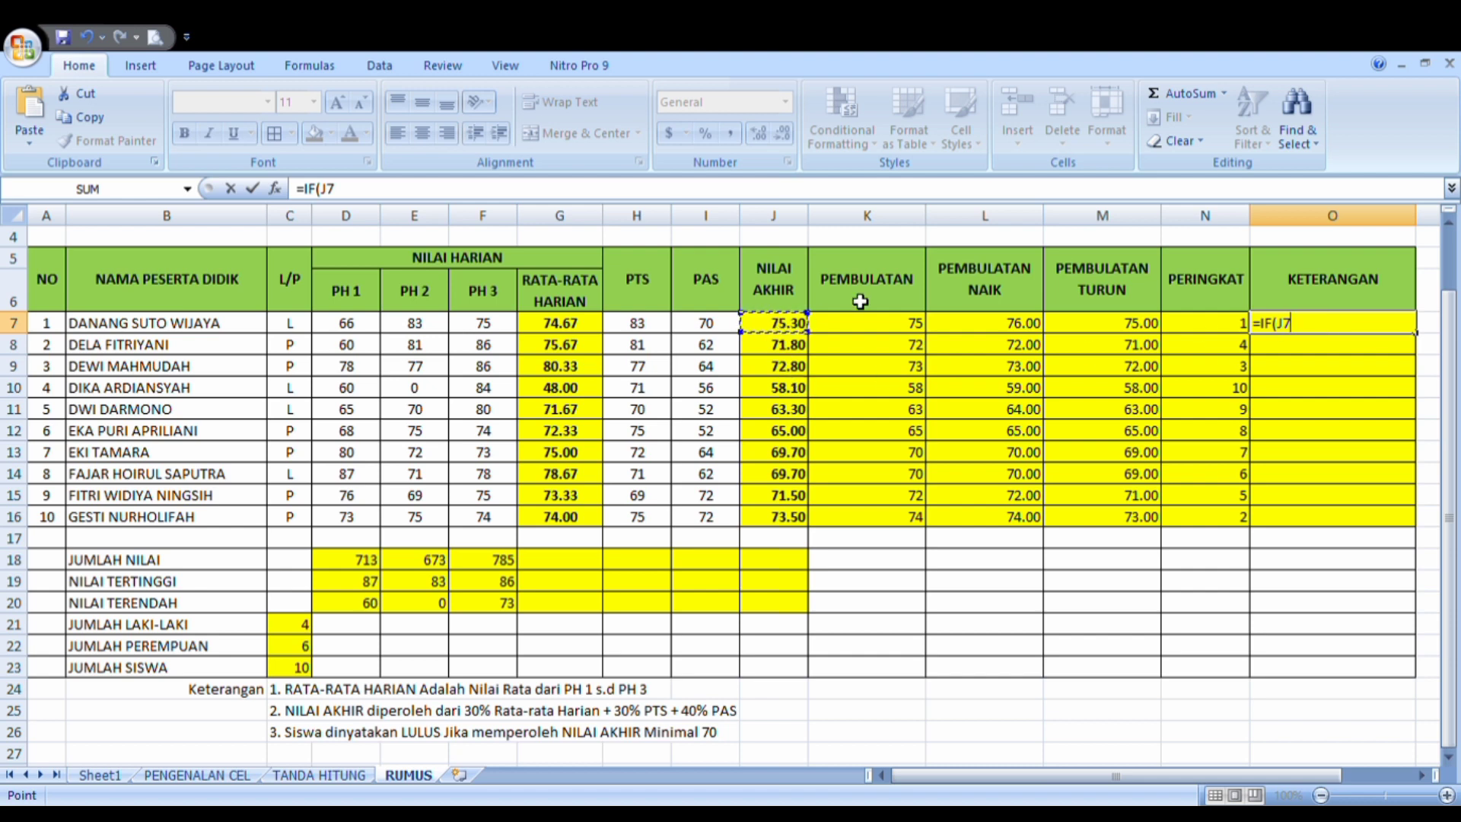
type(",")
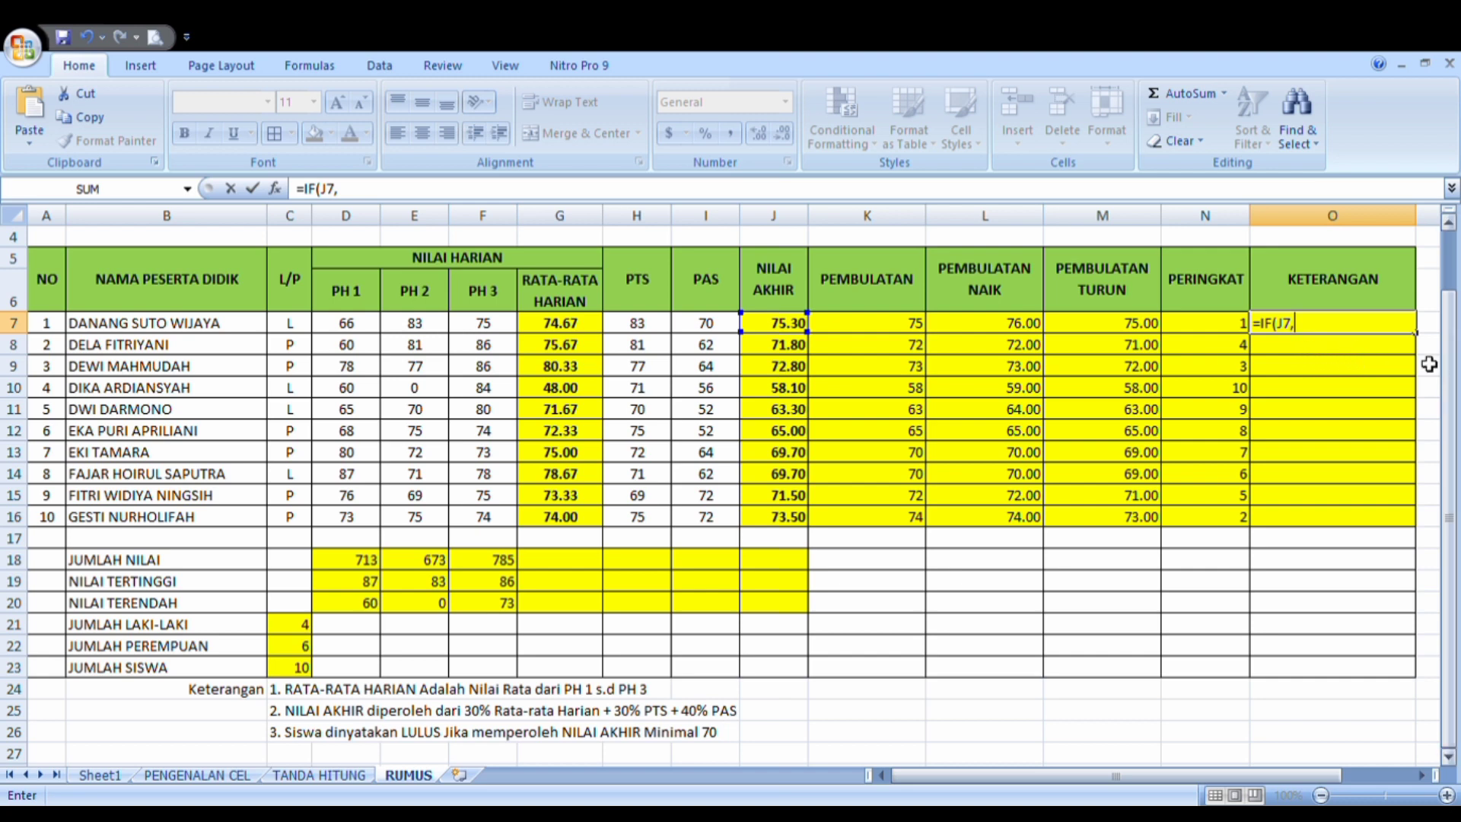
key("BackSpace")
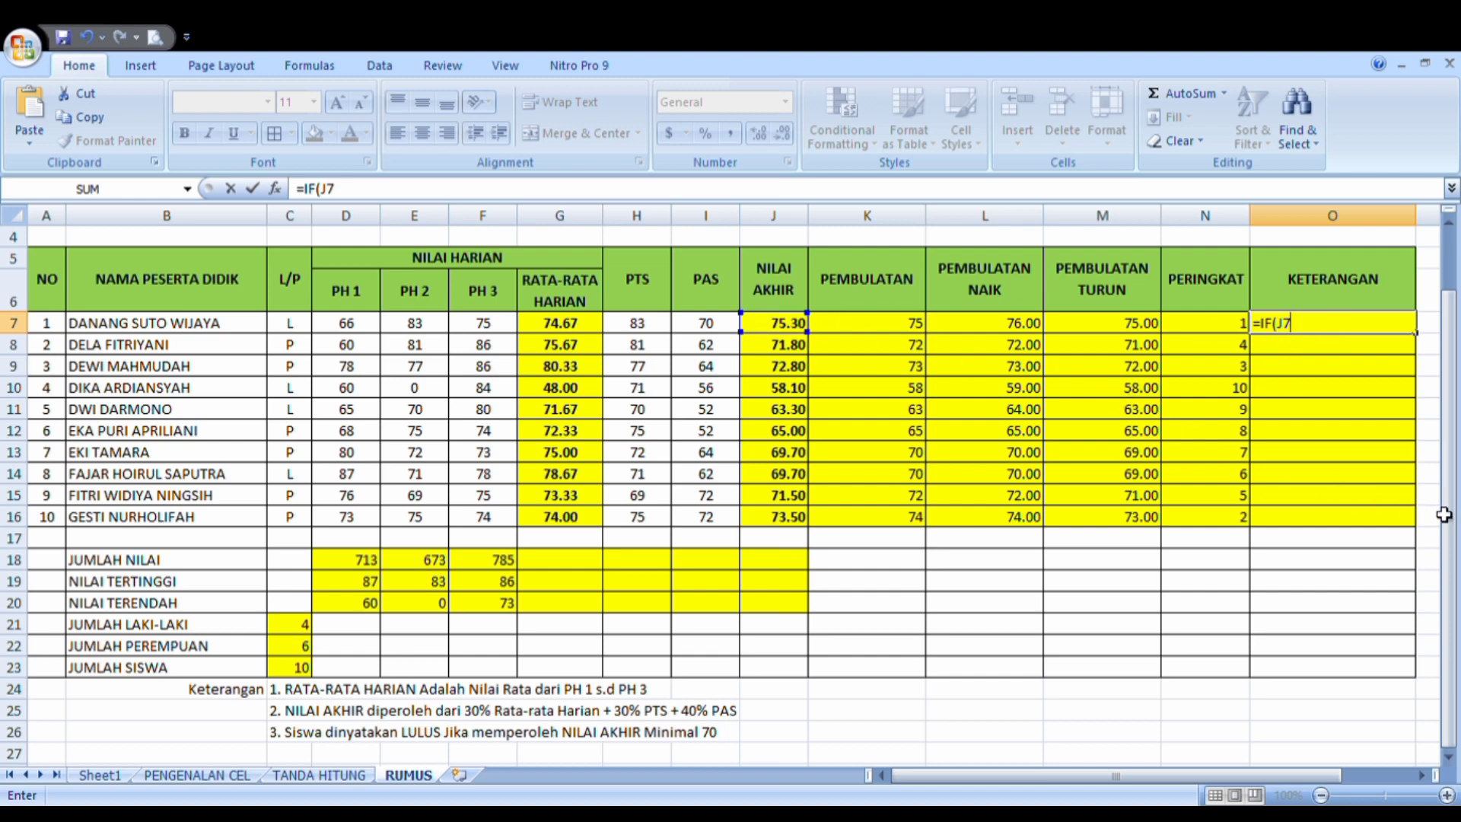
type(">")
type("=70,\"LULUS")
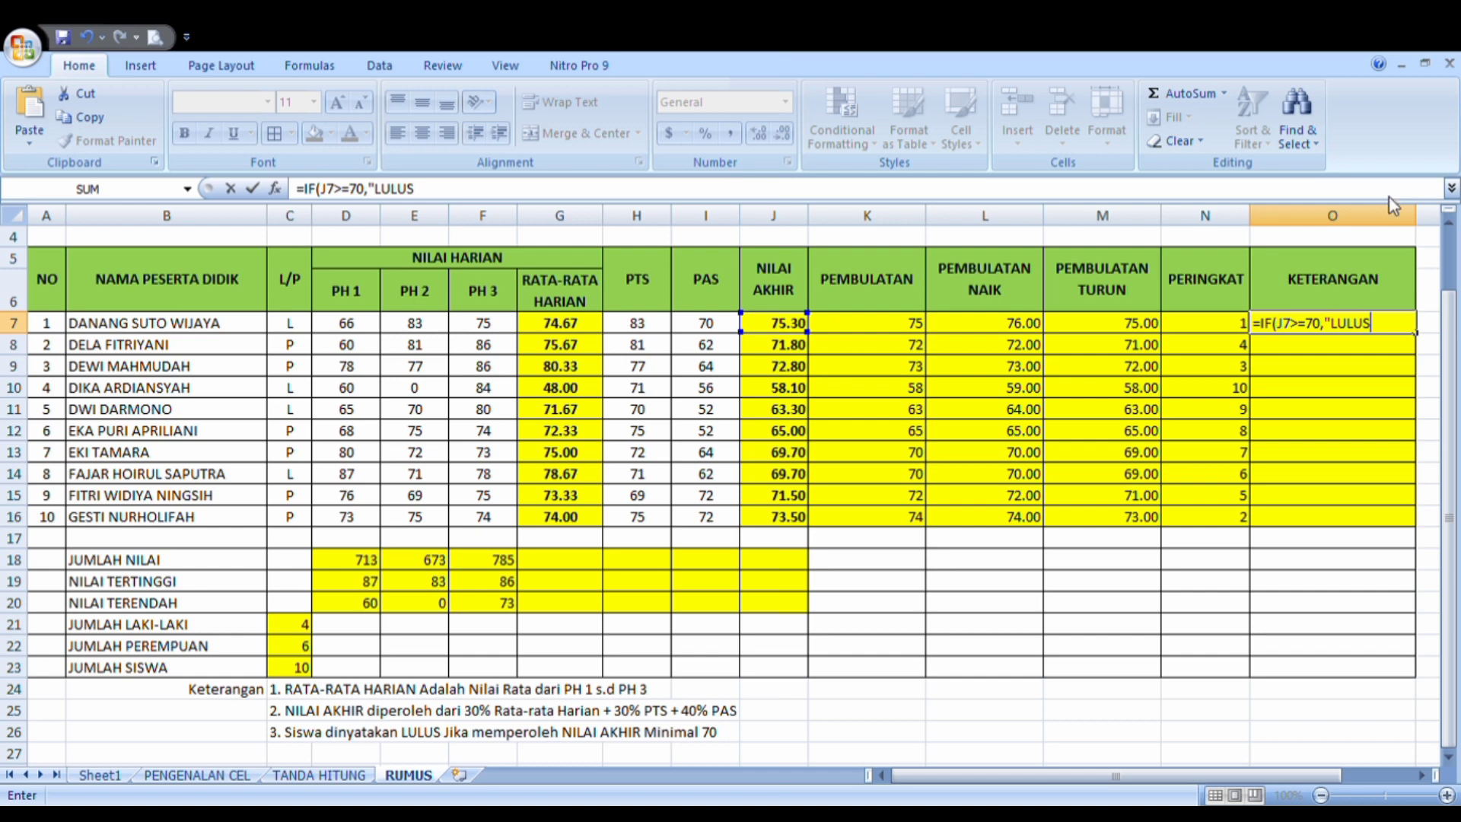
type("\",\"TIDAK L")
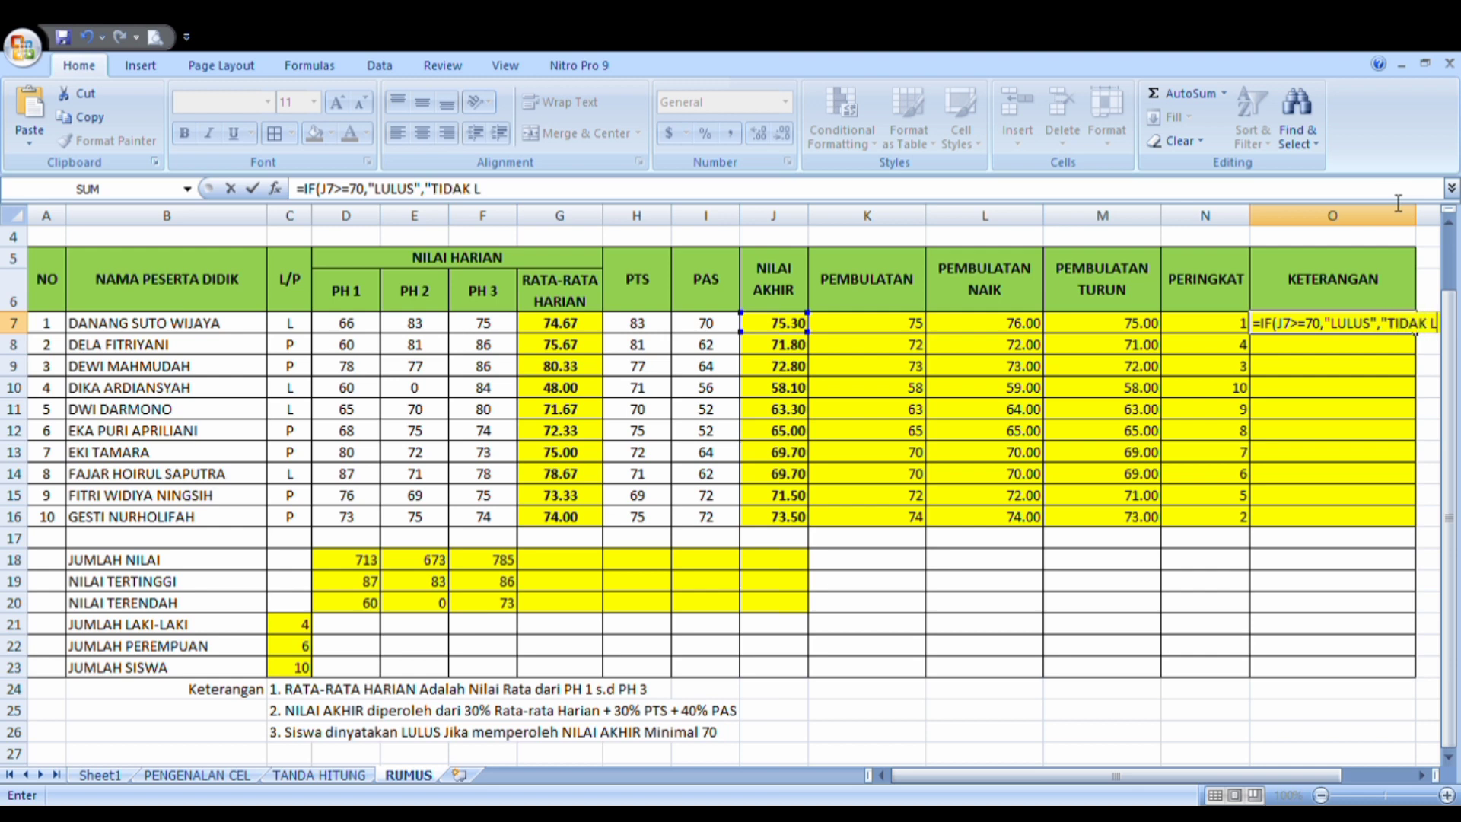
type("ULUS")
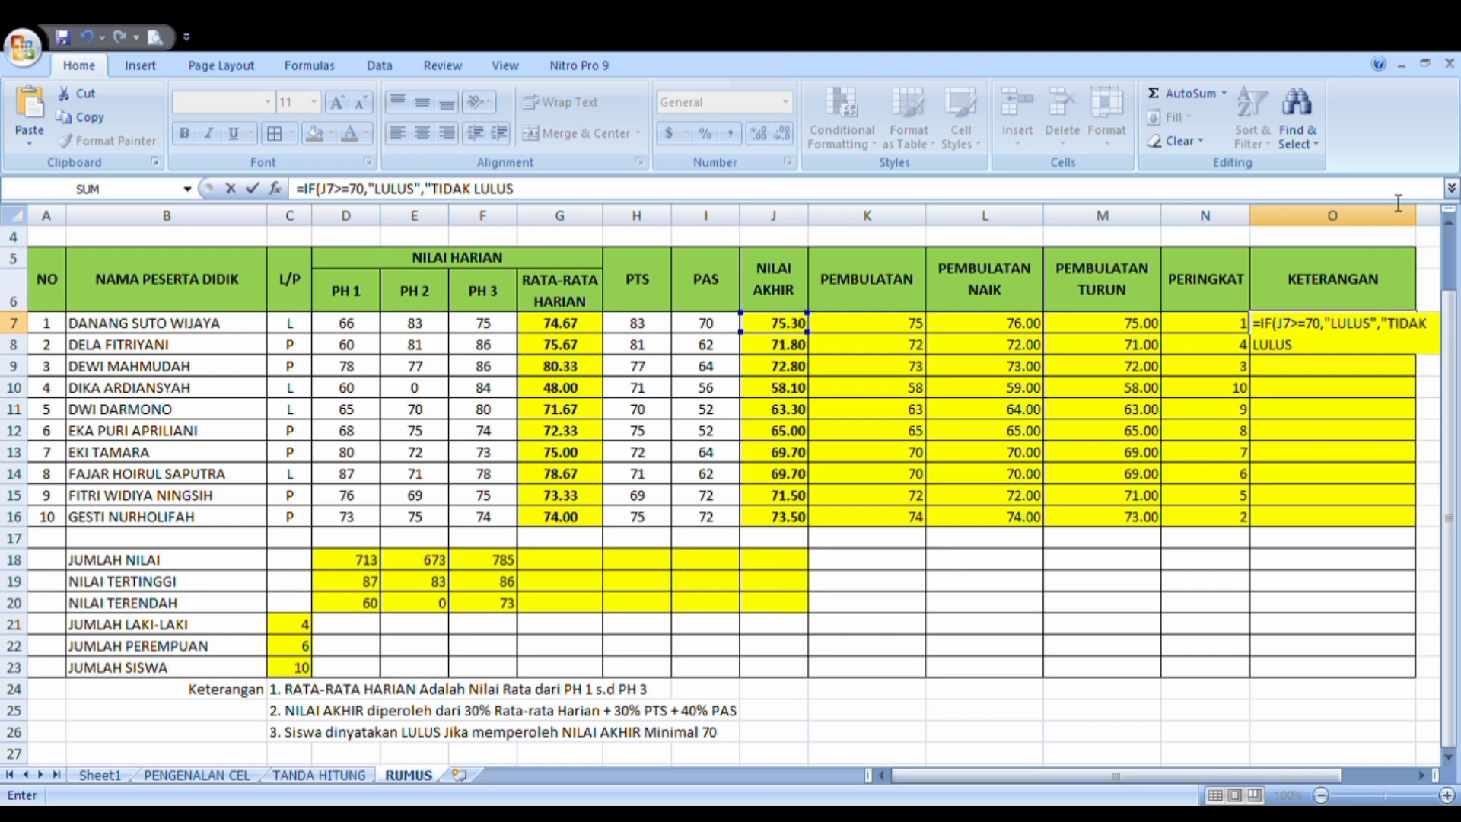
type("\"")
left_click(1296, 326)
key("Right")
key("Right")
left_click(1349, 333)
left_click(1269, 328)
left_click(1297, 330)
type(")")
key("Return")
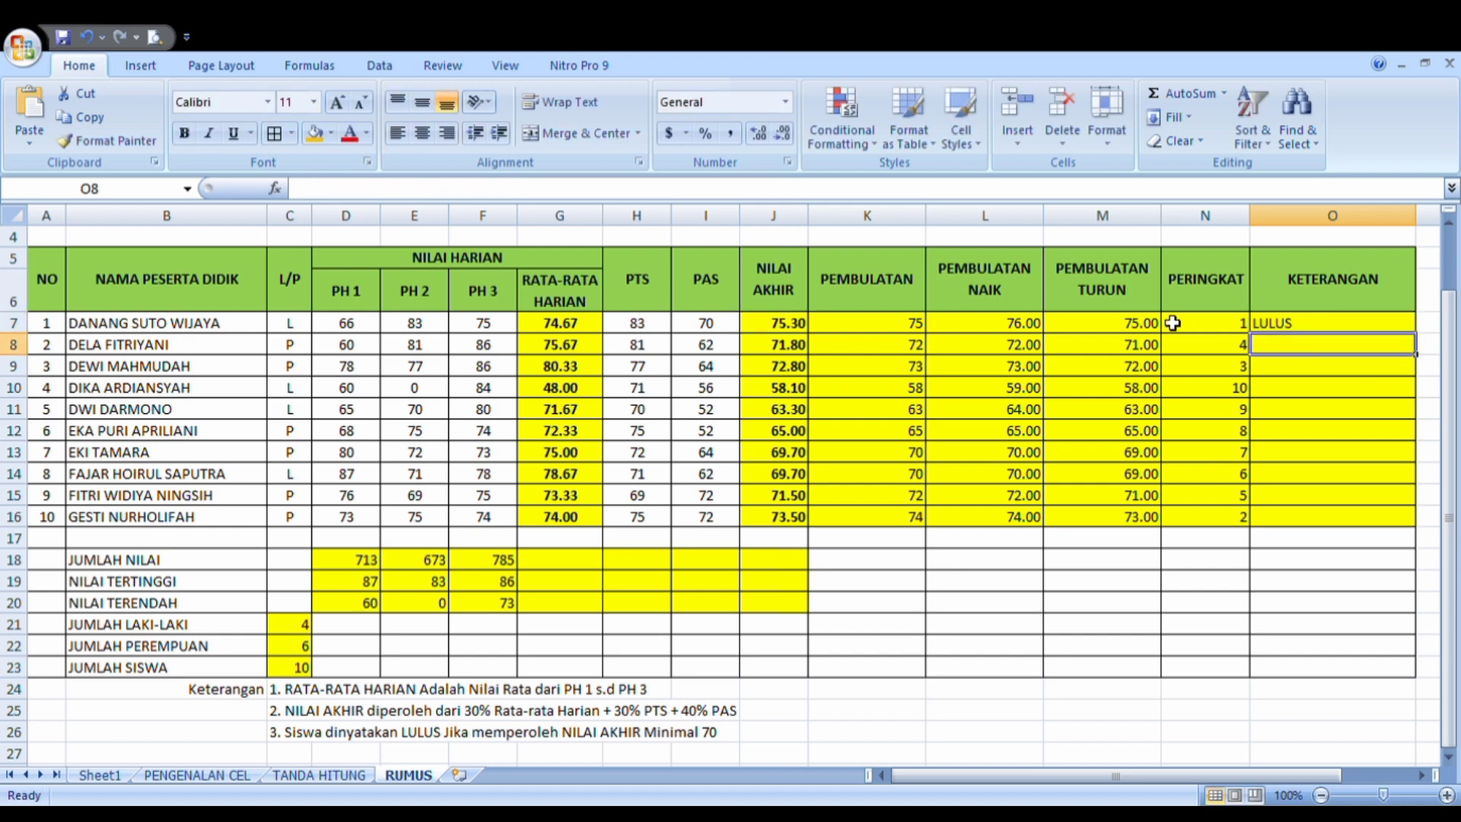
left_click(791, 331)
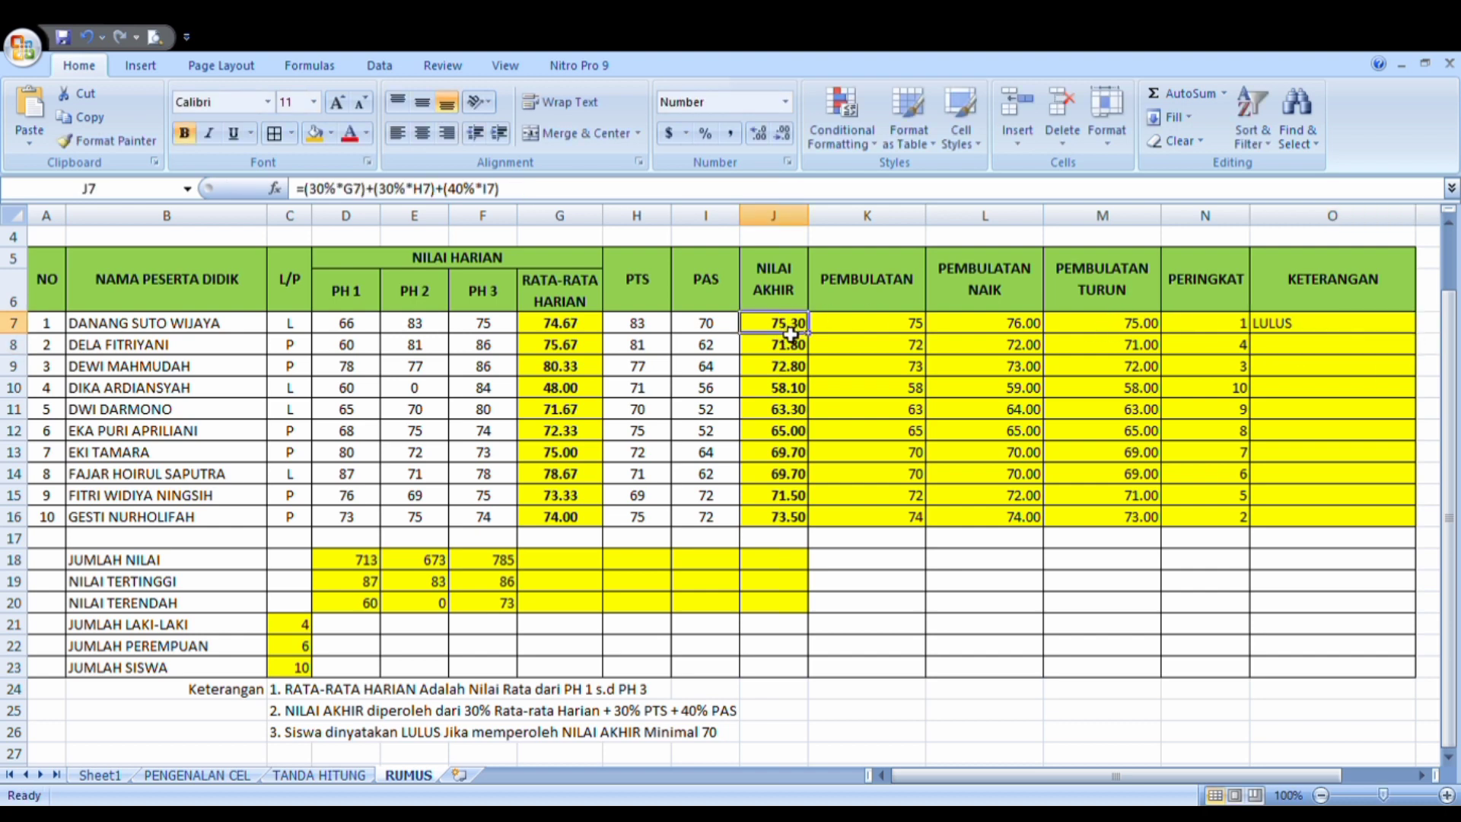
left_click(1291, 327)
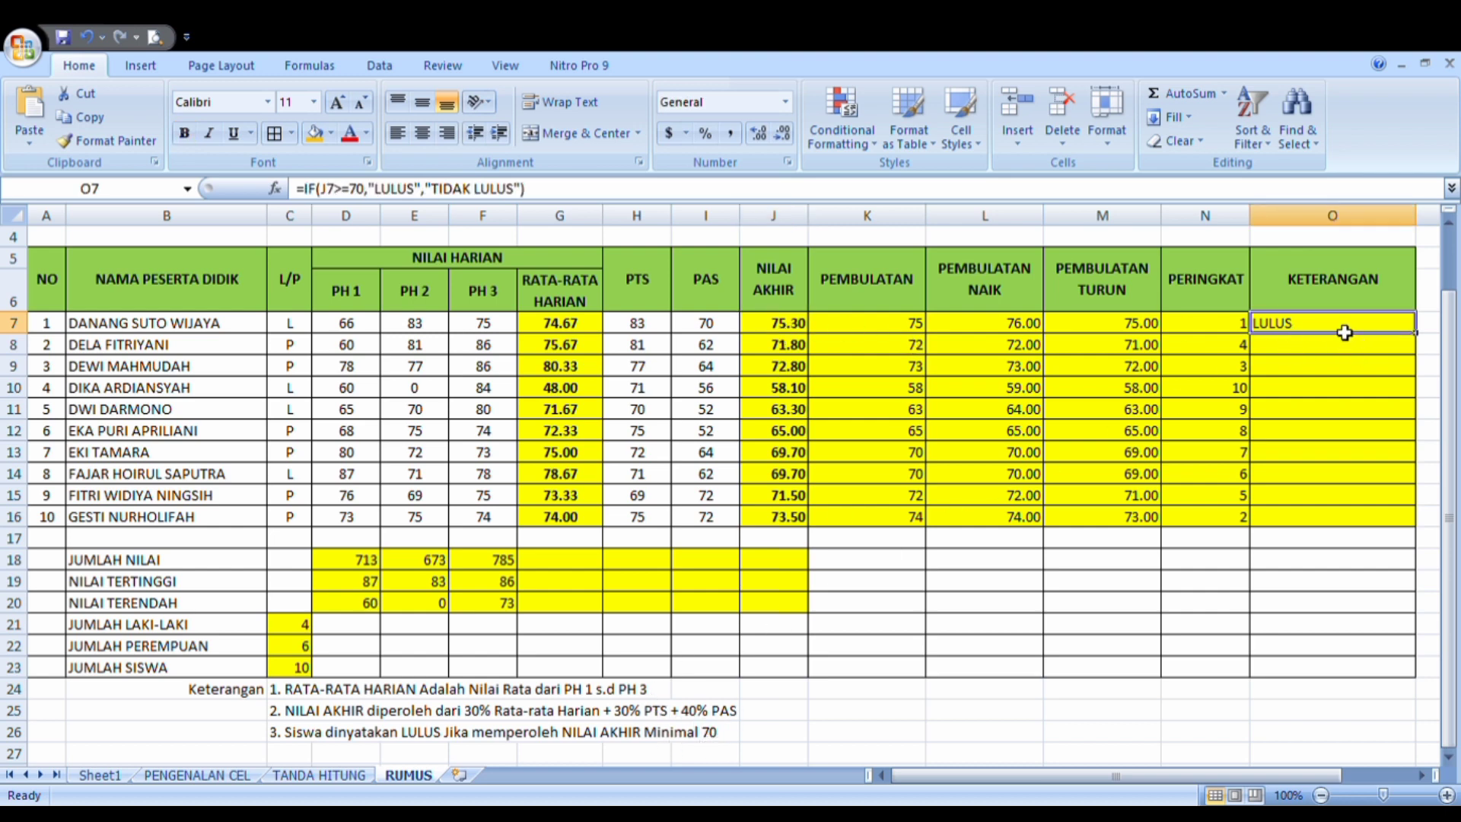
Enter =IF(J8>=70,"LULUS","TIDAK LULUS") in cell O8 and fill it down to O16 in the KETERANGAN column.
left_click(1325, 352)
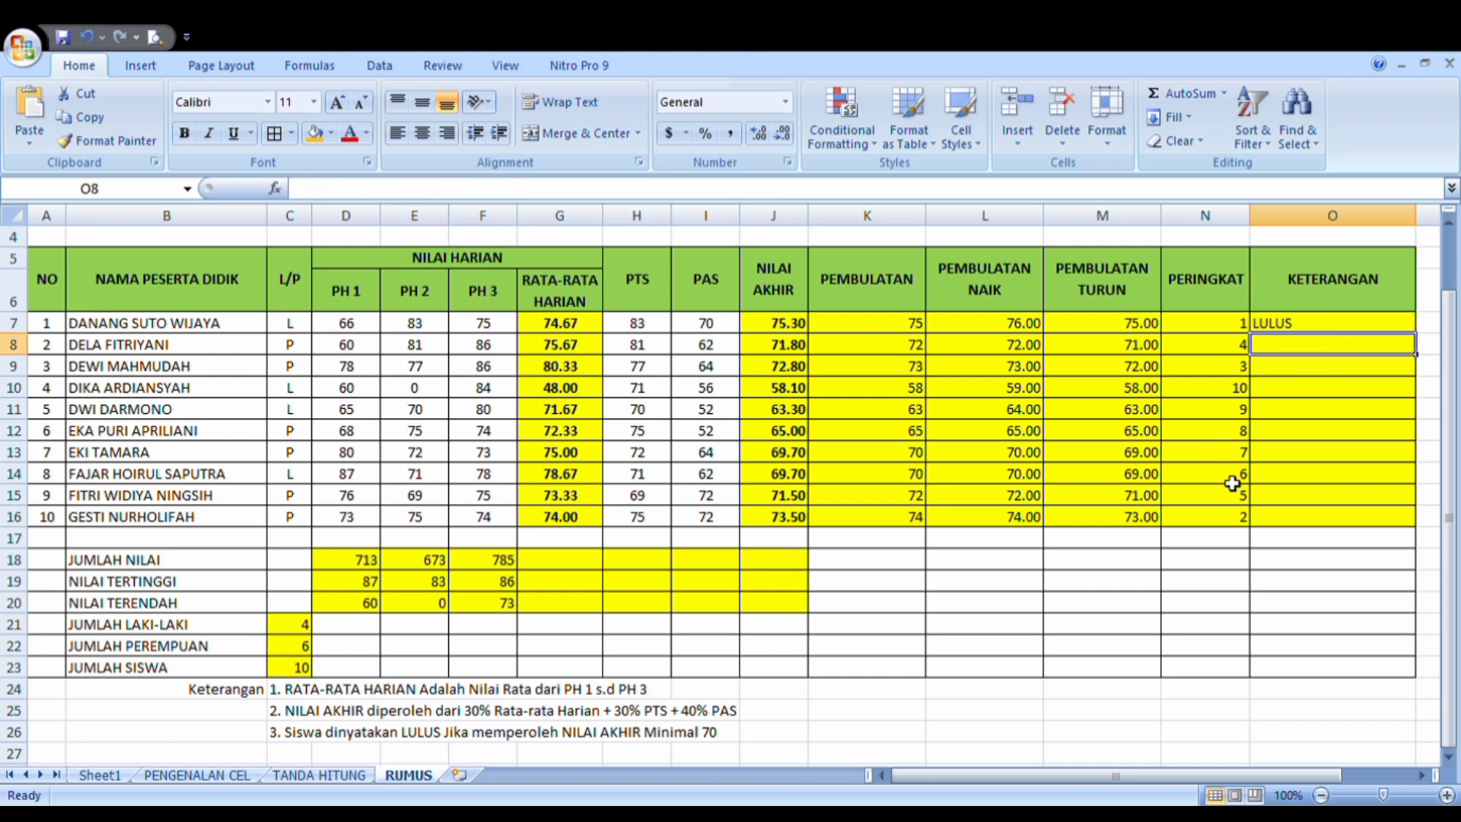
type("=IF")
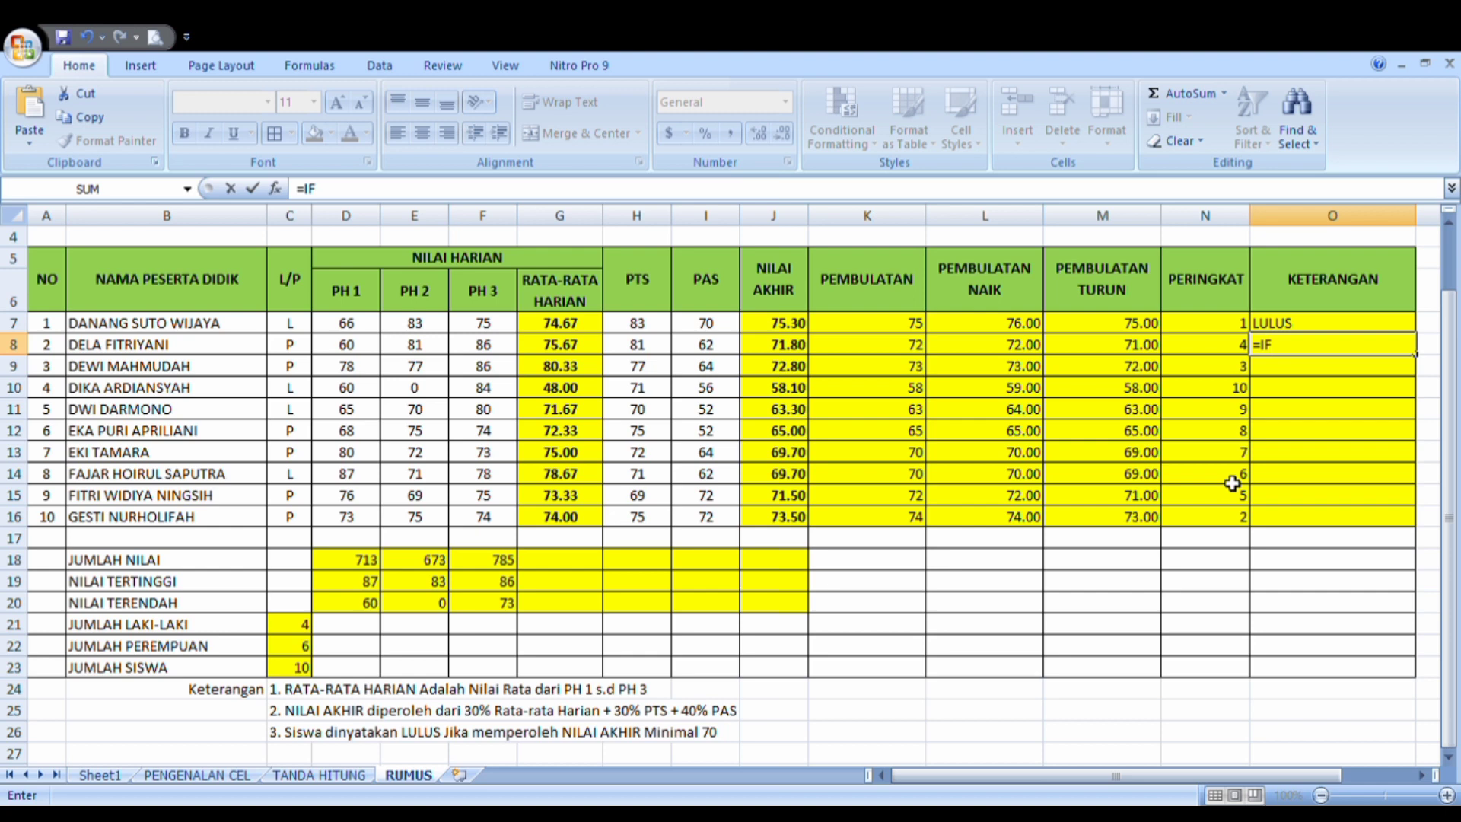
type("(")
left_click(779, 353)
type(">=70")
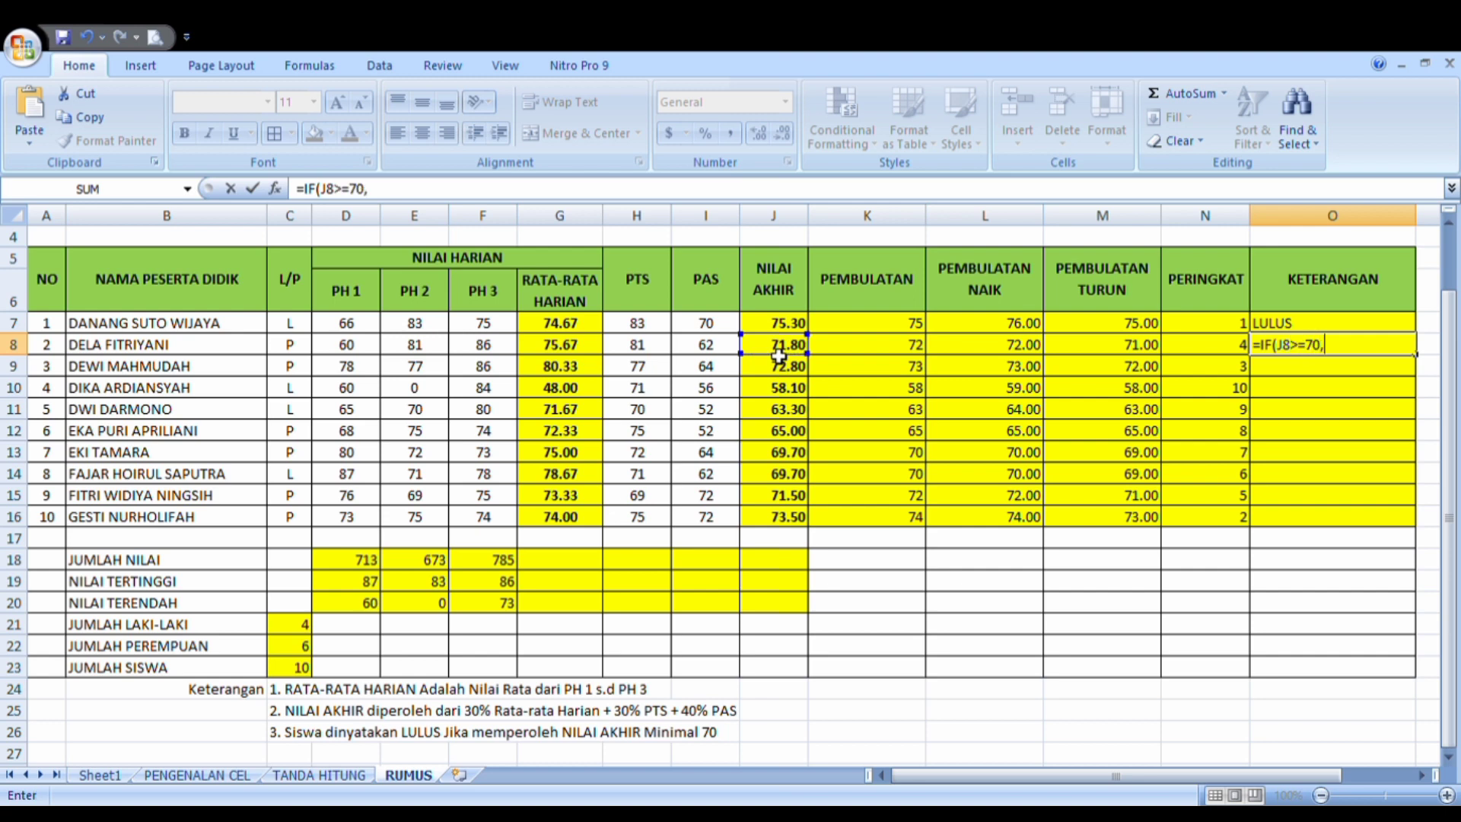
type(",\"L")
type("ULU")
type("S\",\"")
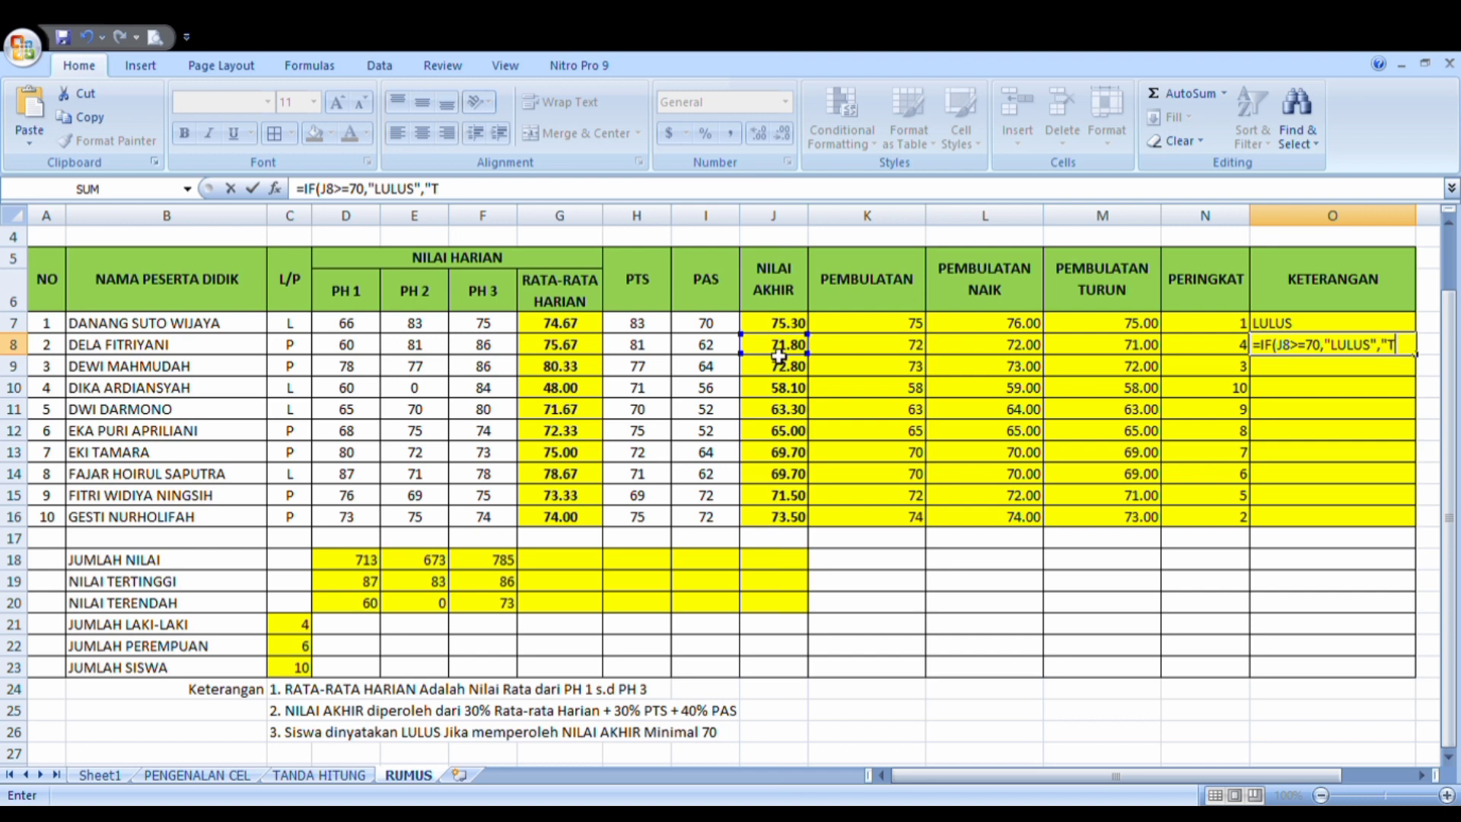
type("TIDAK LULU")
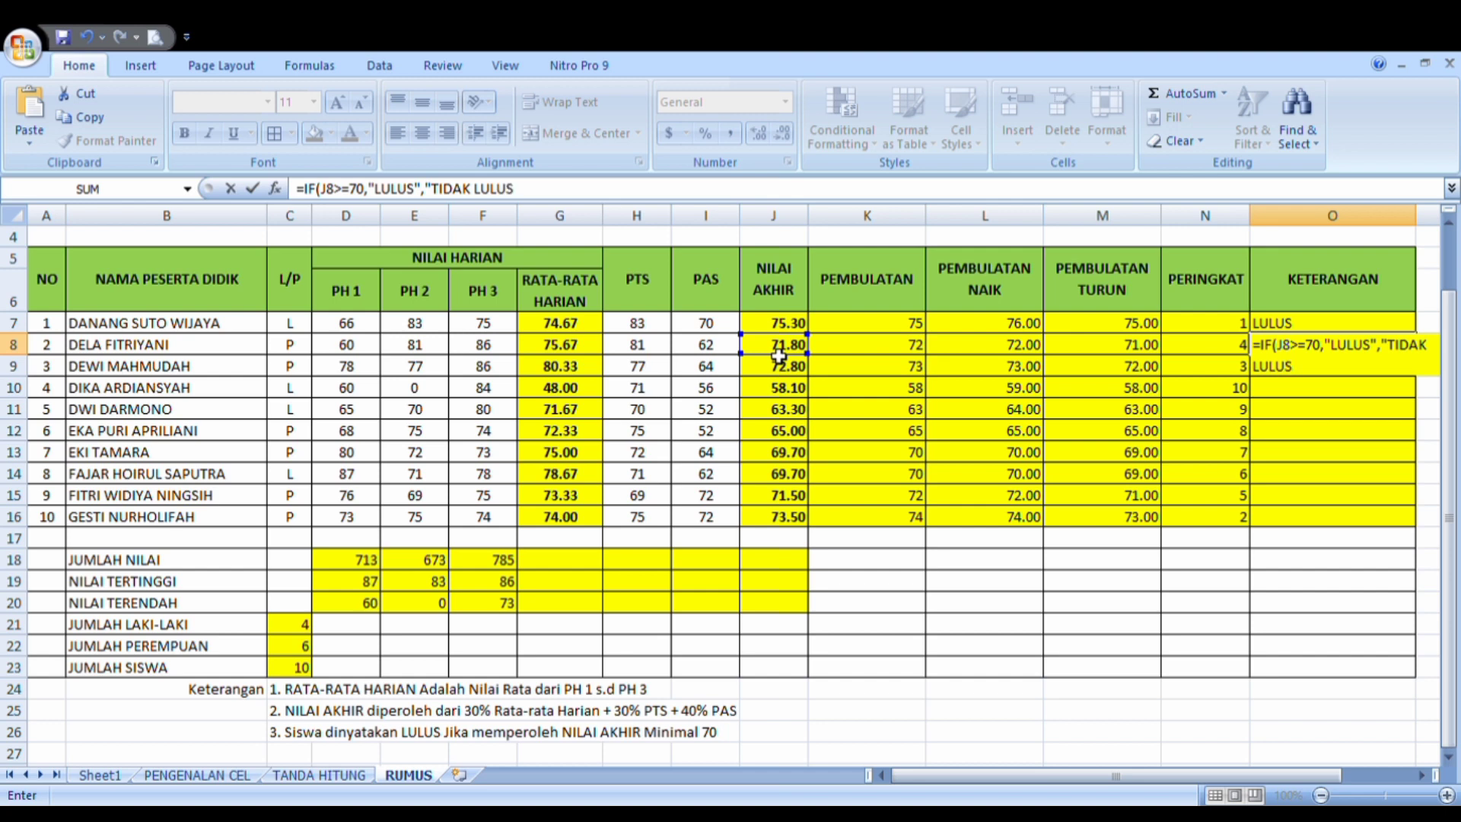
type("S\")")
key("Return")
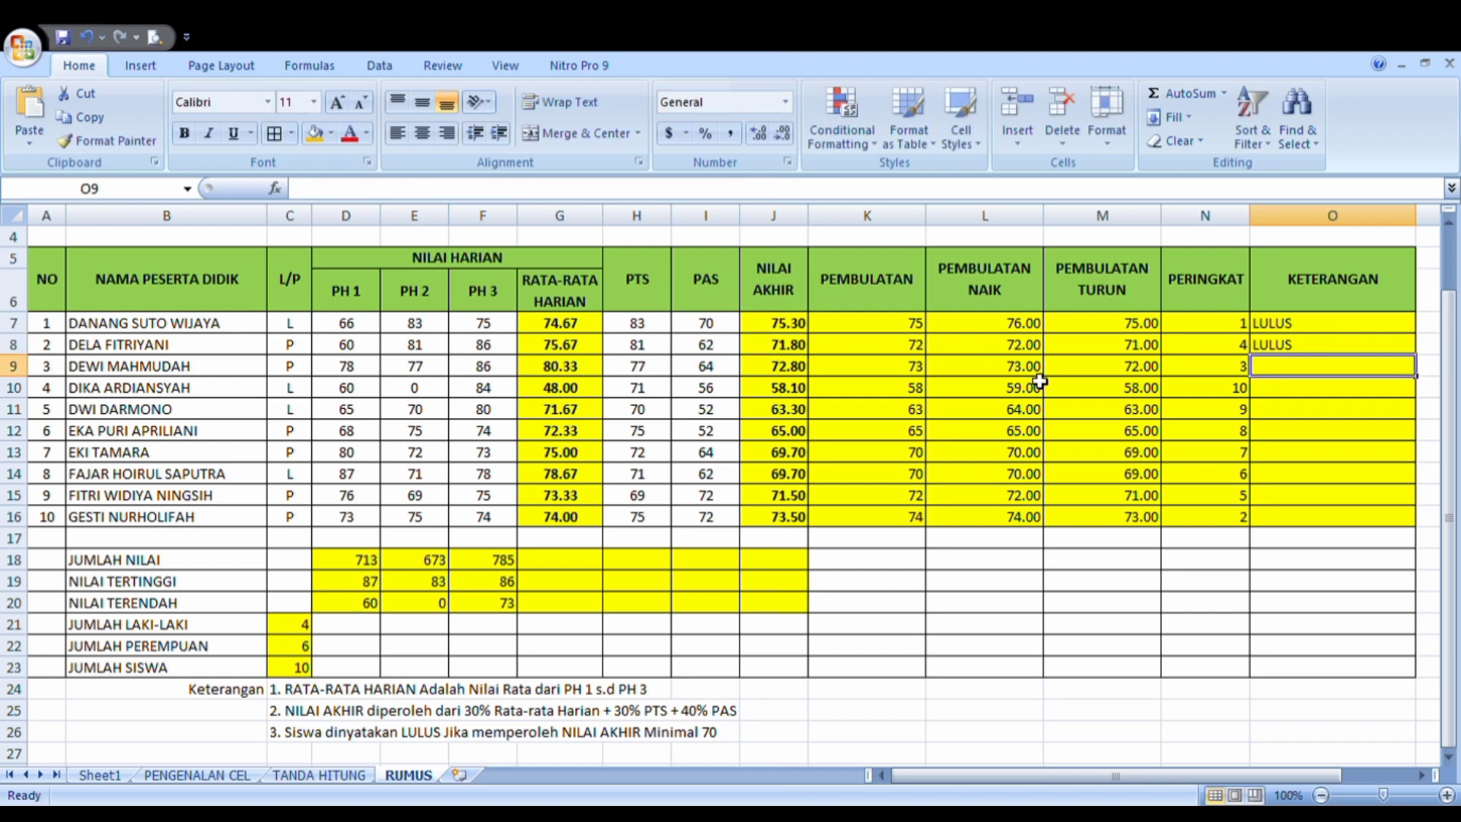
left_click(1305, 347)
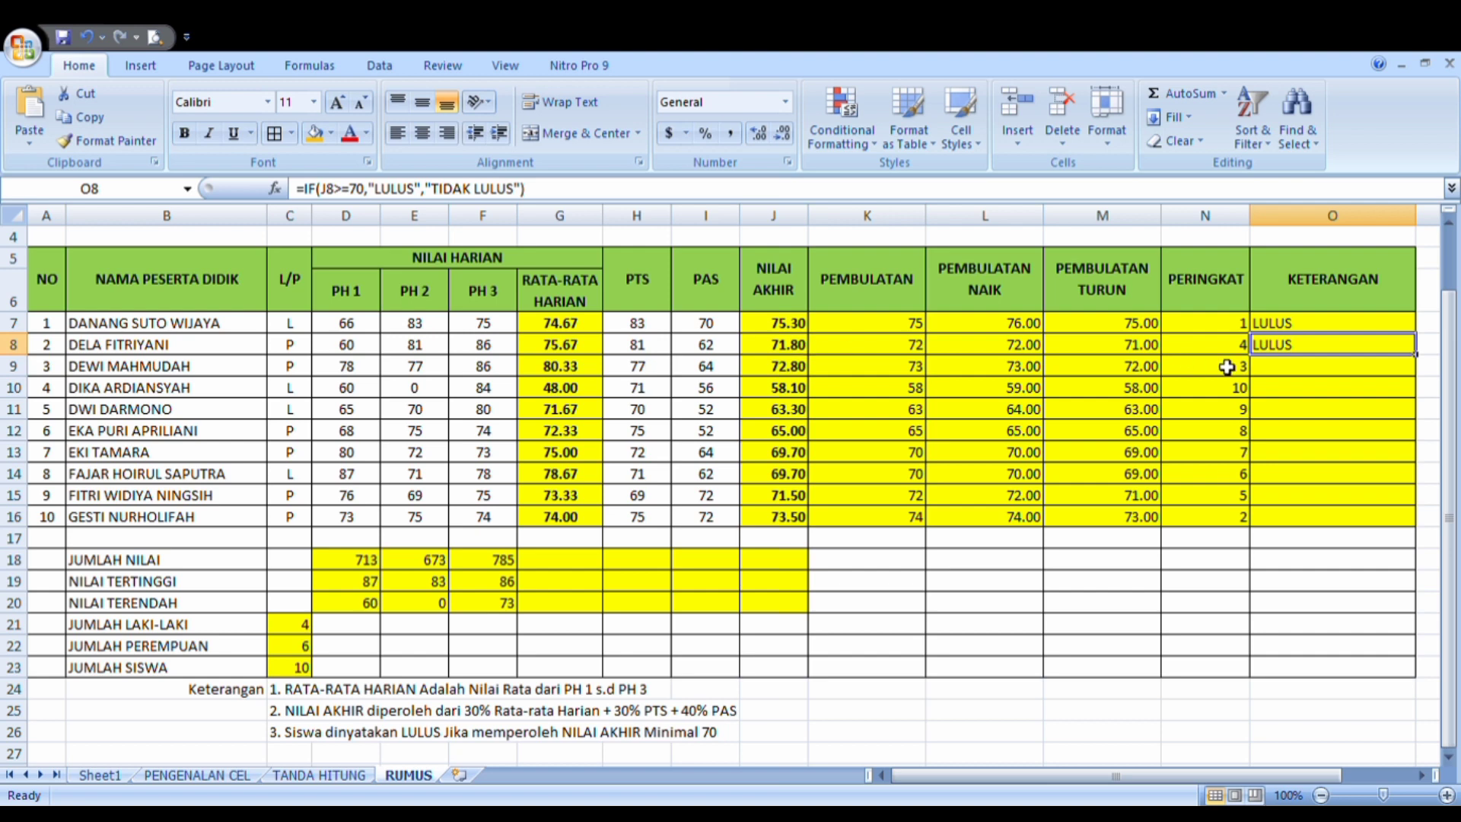
left_click_drag(1423, 365, 1404, 534)
Compare the KETERANGAN pass statuses with the NILAI AKHIR grades in J10 to J16 against the minimum of 70.
left_click(1328, 420)
left_click(1317, 392)
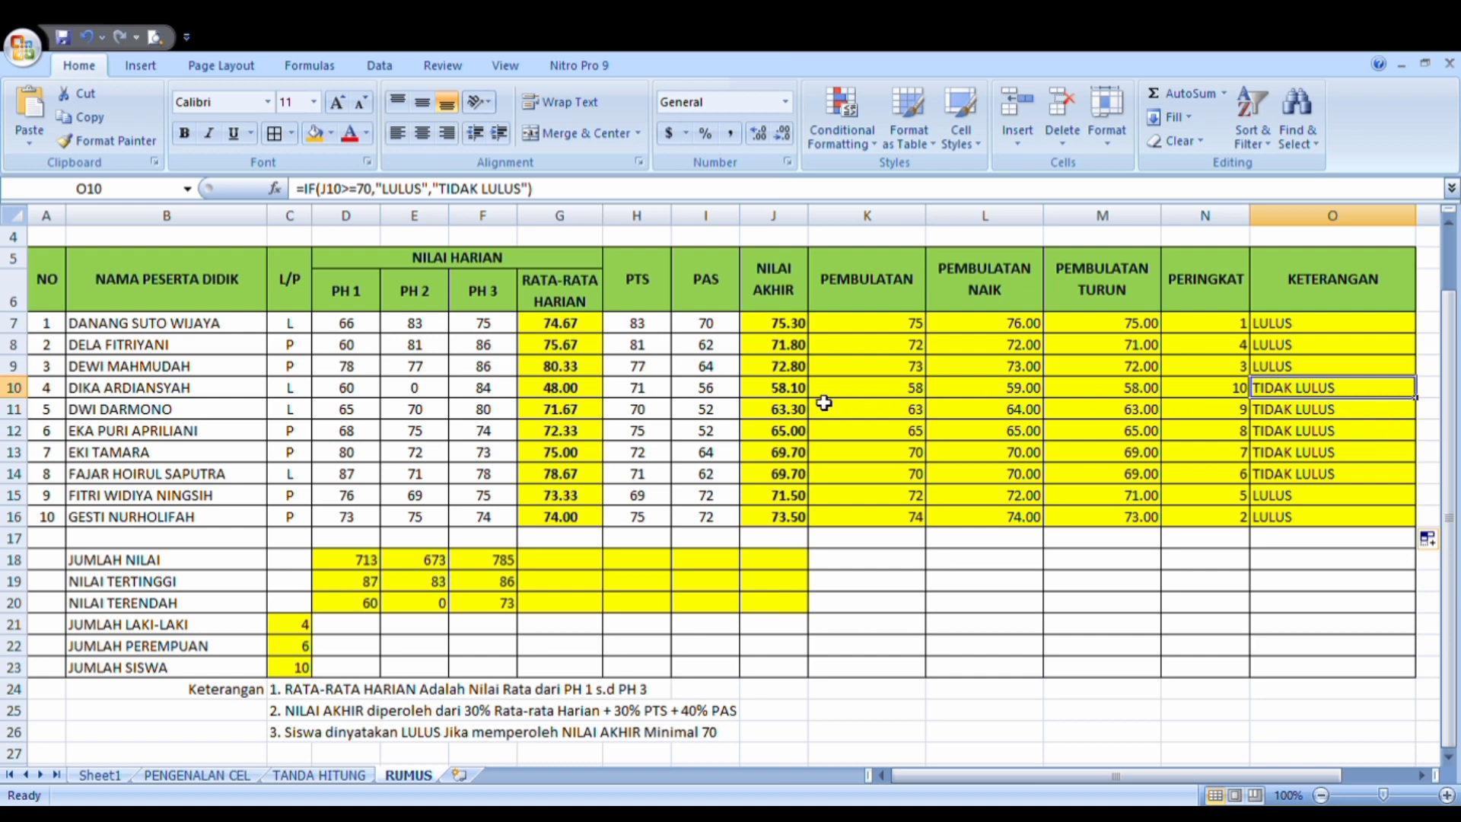
left_click(801, 396)
left_click(796, 412)
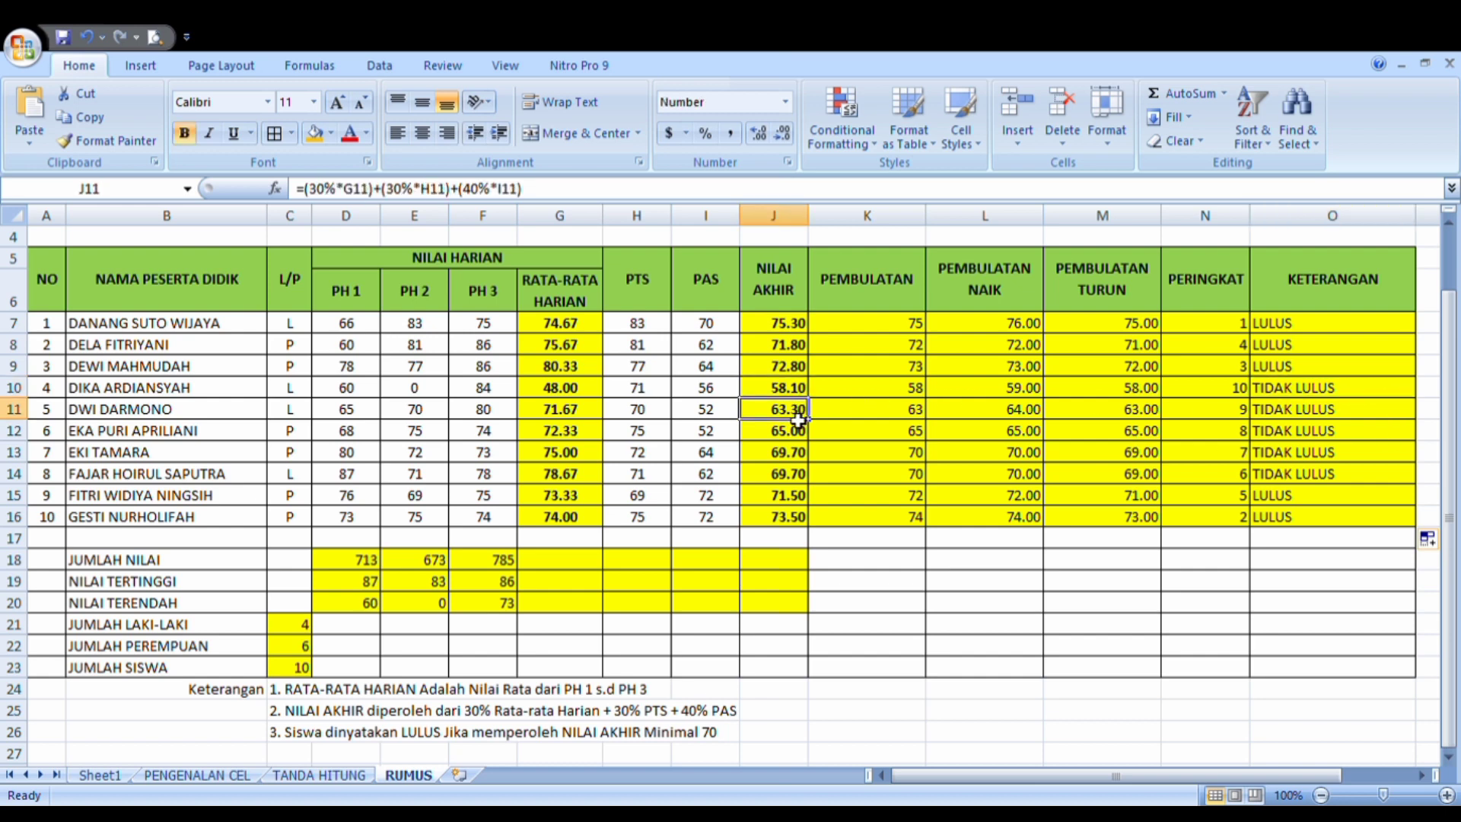
left_click(796, 434)
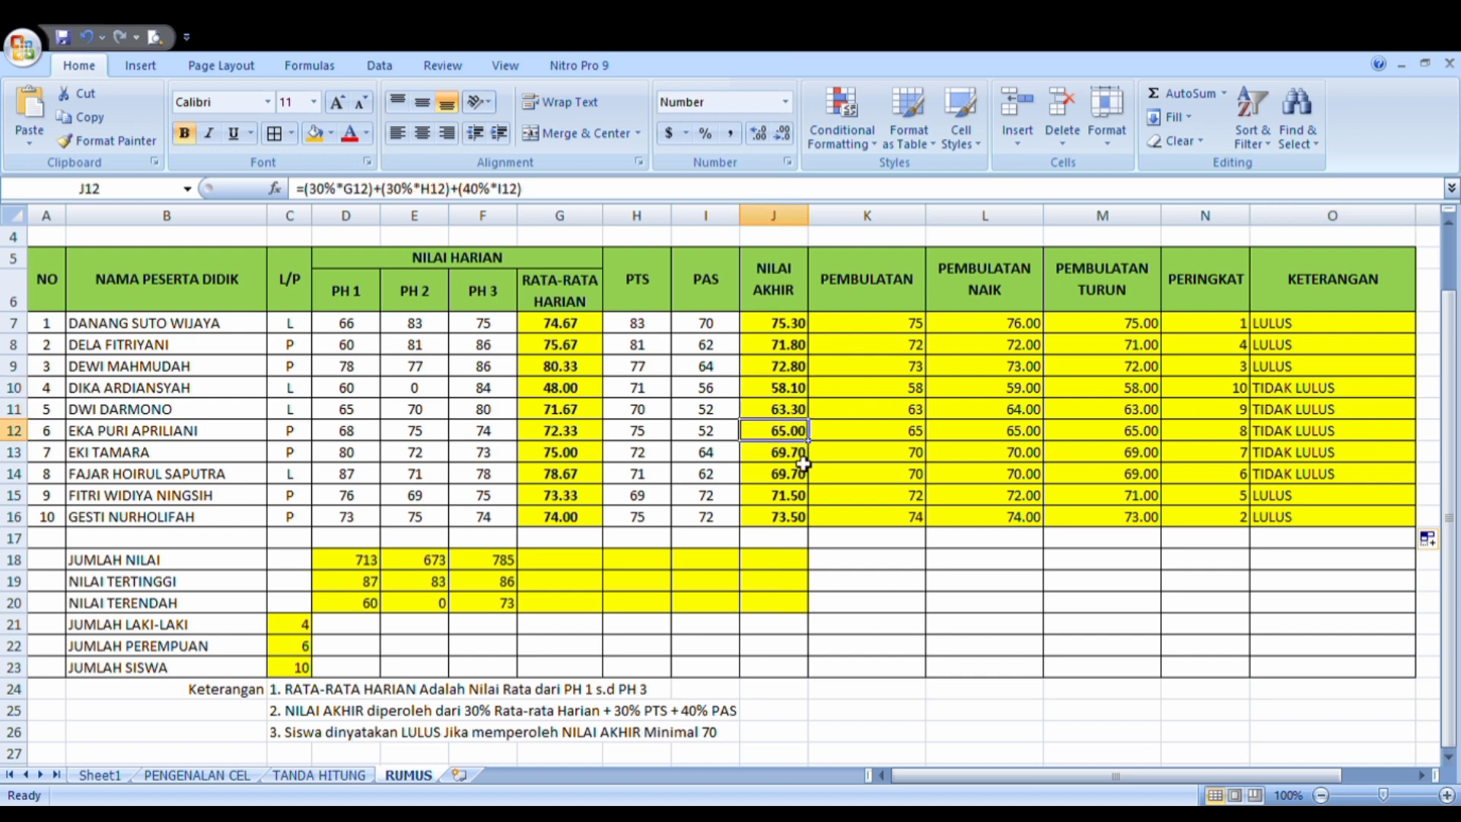
left_click(800, 455)
left_click(798, 484)
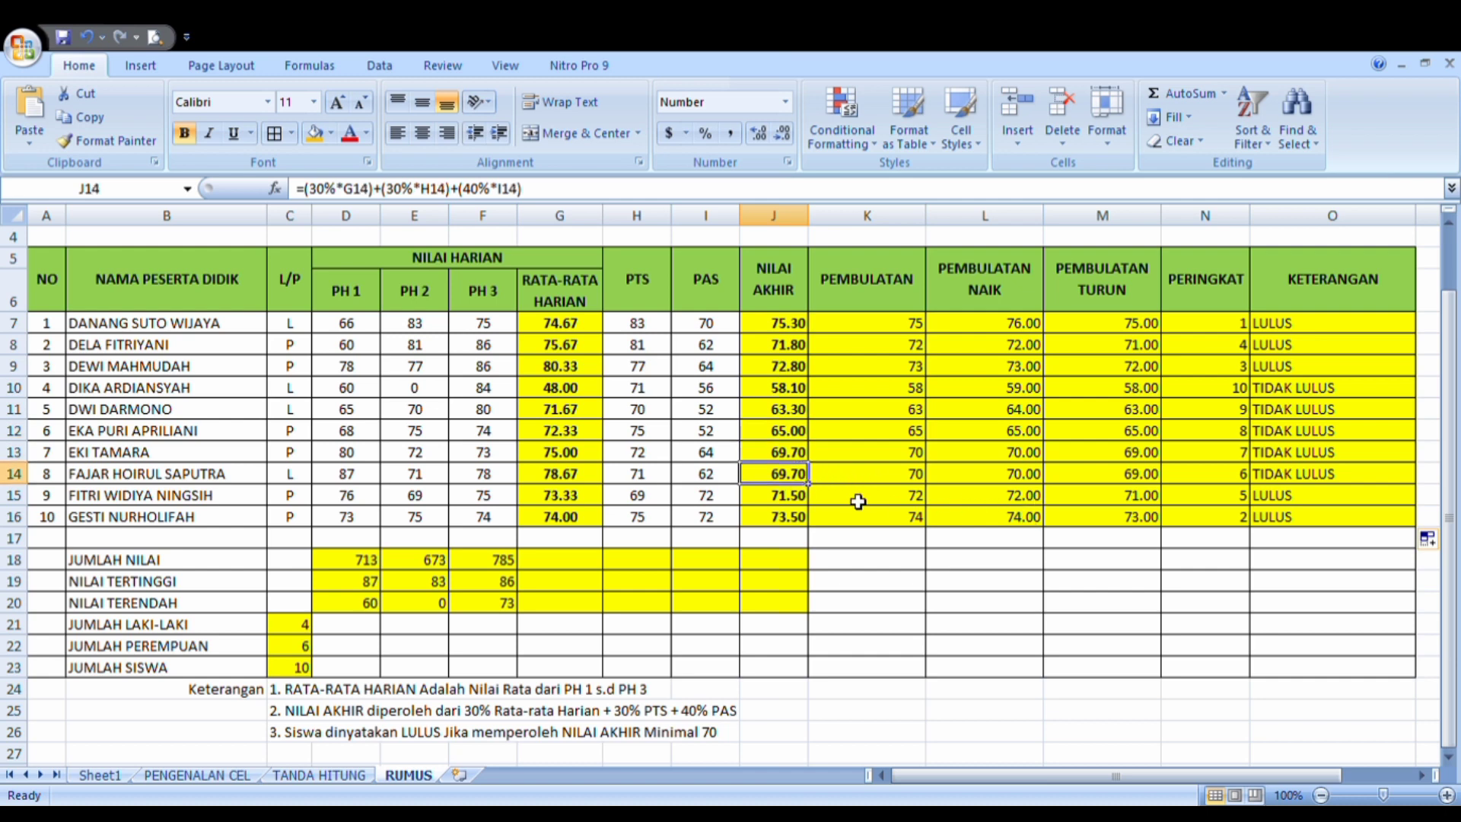
left_click(800, 498)
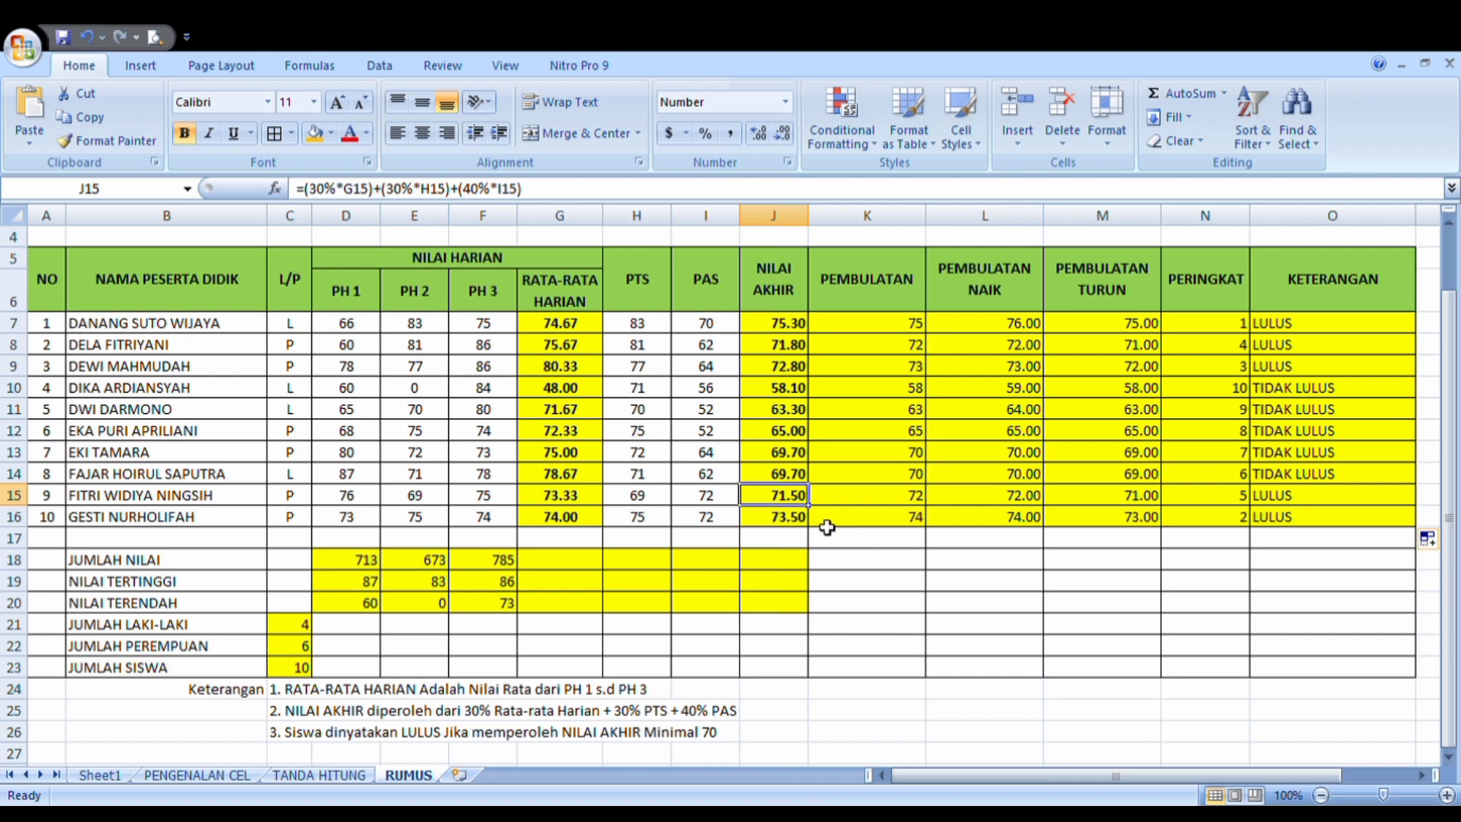
left_click(783, 524)
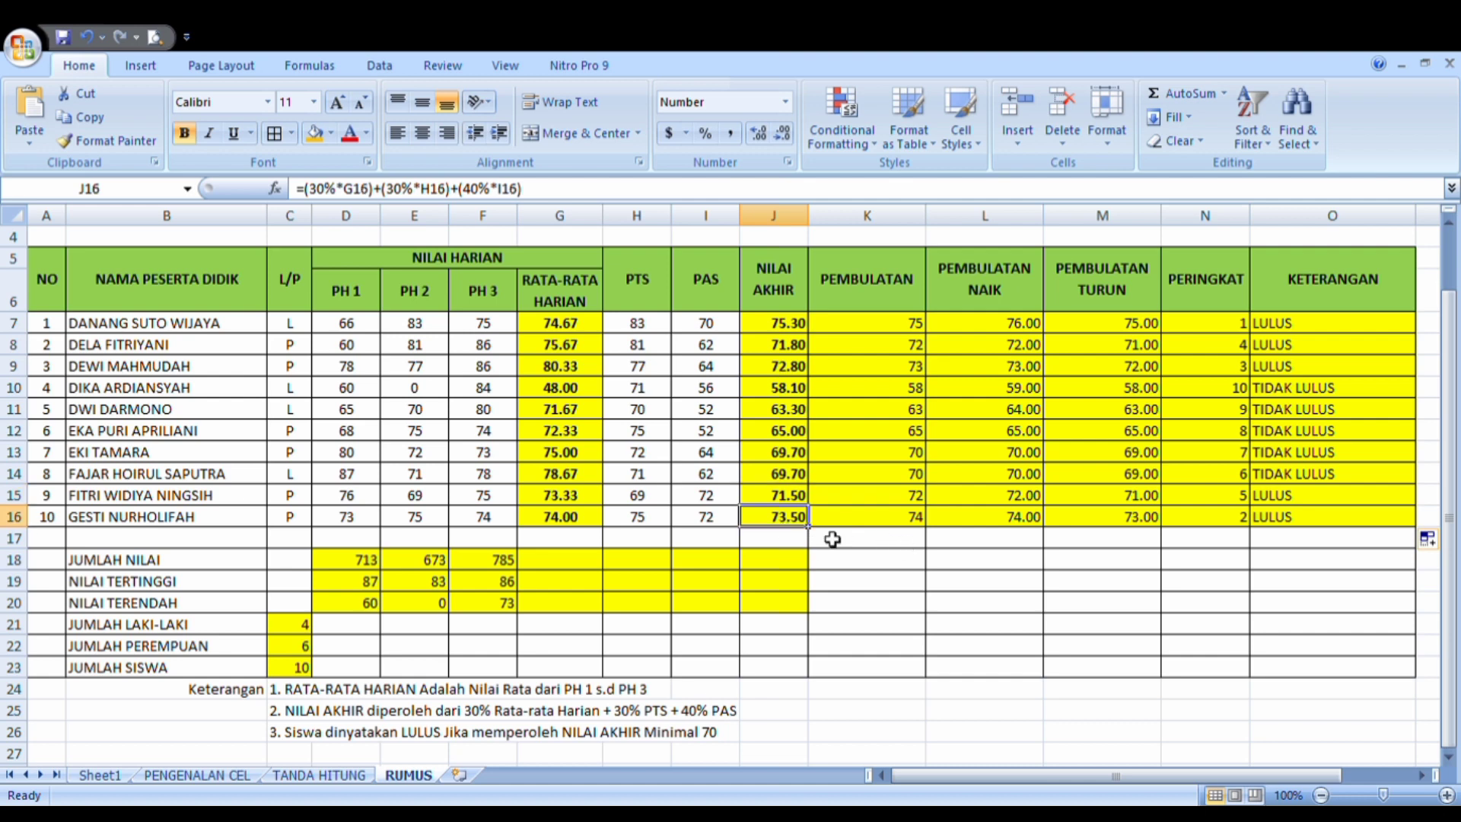
left_click(911, 590)
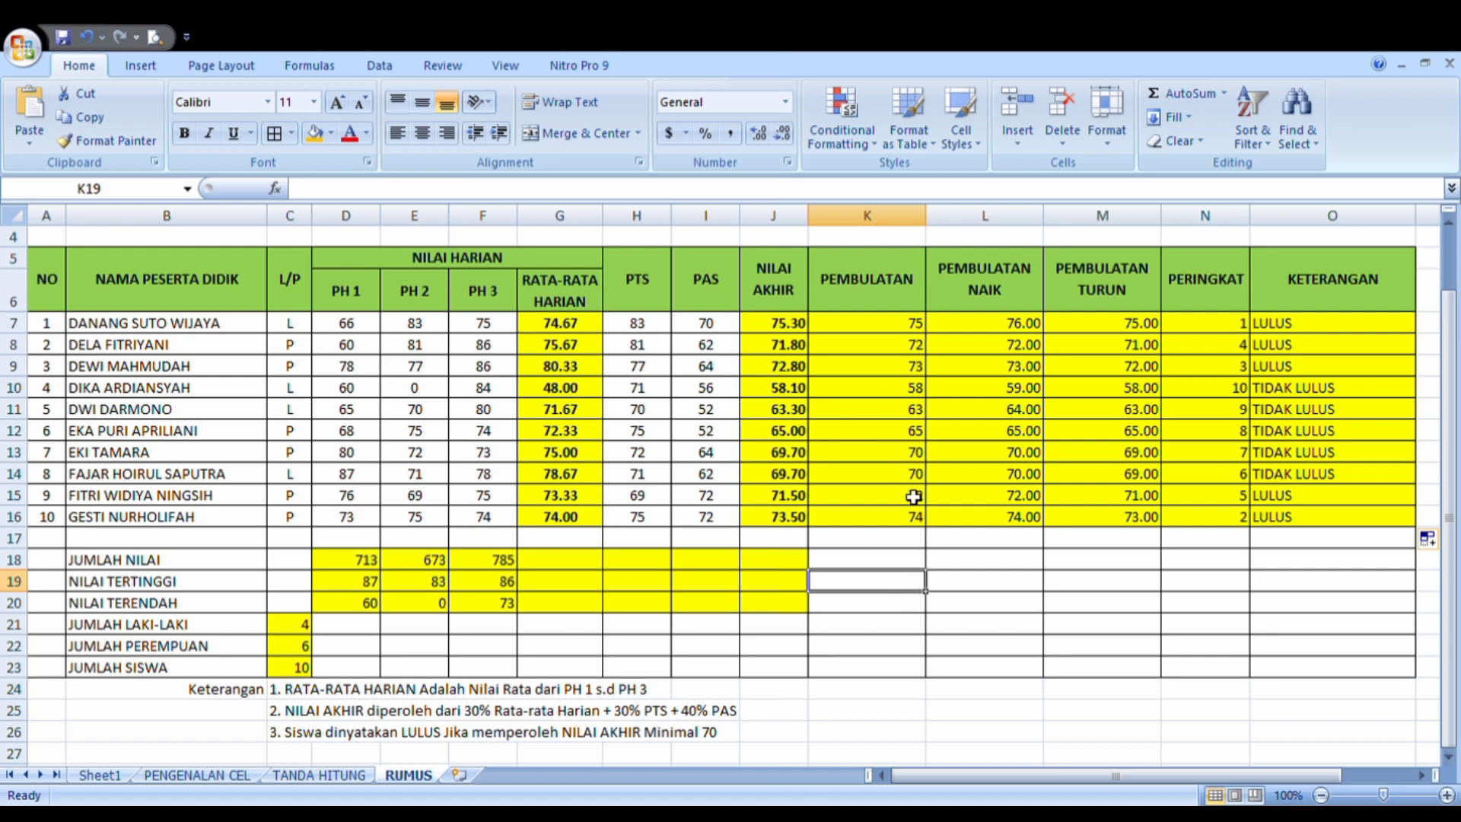
left_click(440, 434)
left_click(358, 478)
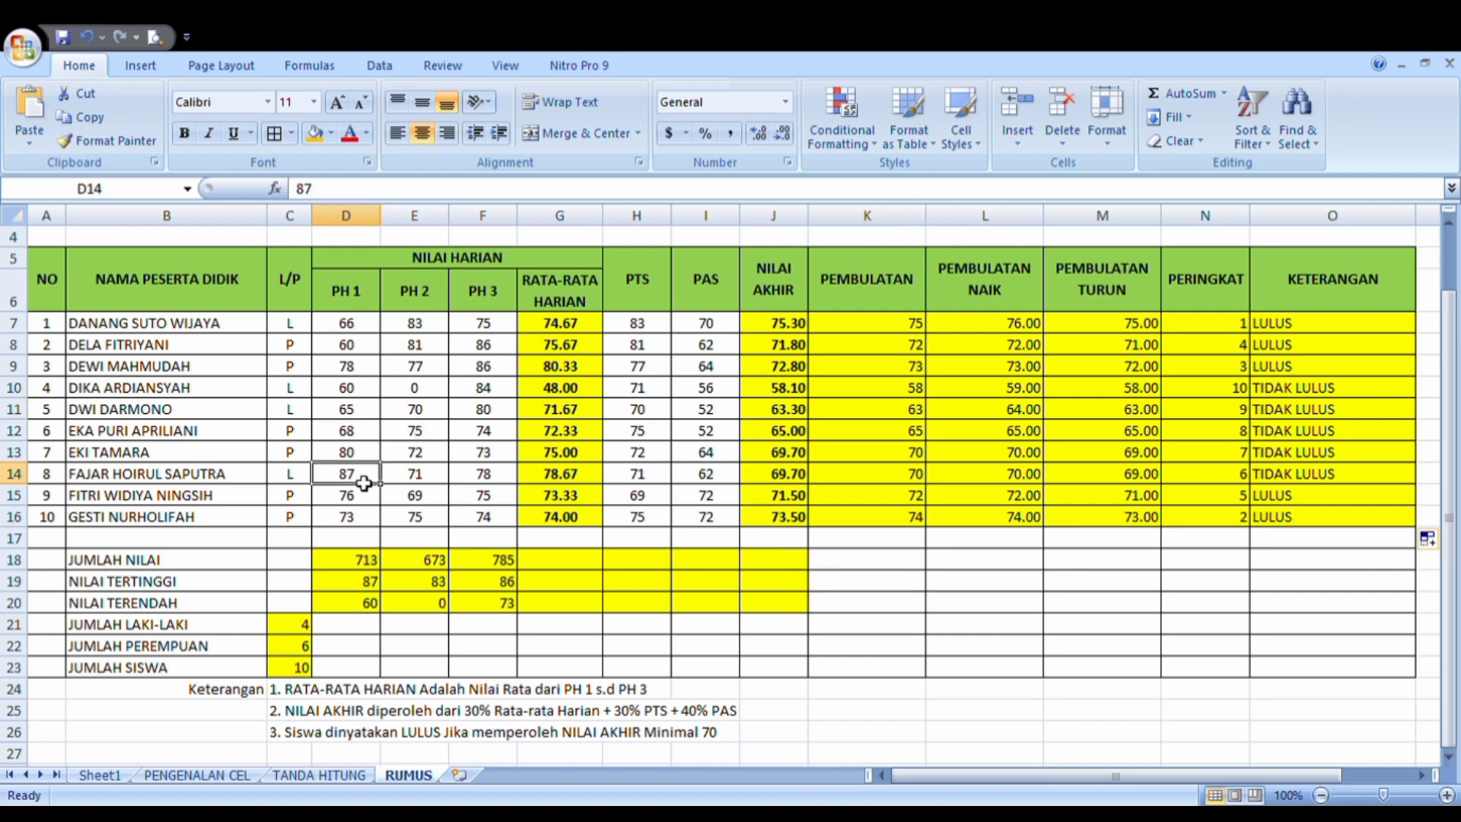